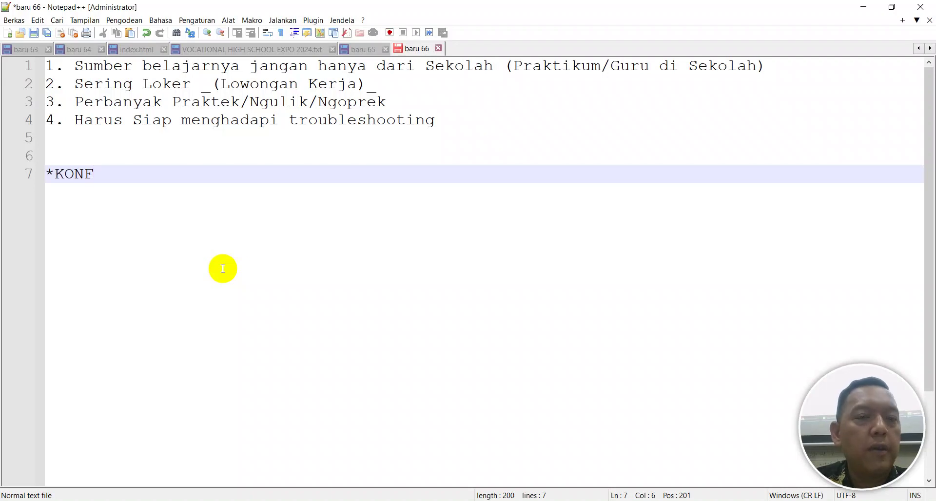
Switch from the Notepad++ study-tips notes to the Network Connections window on the taskbar
left_click(517, 500)
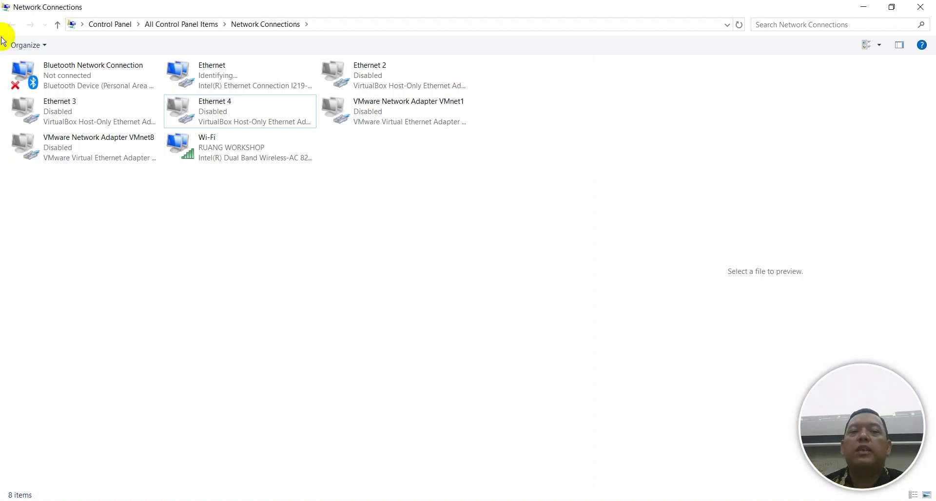
Show the desktop and launch WinBox from its desktop shortcut
key("super+d")
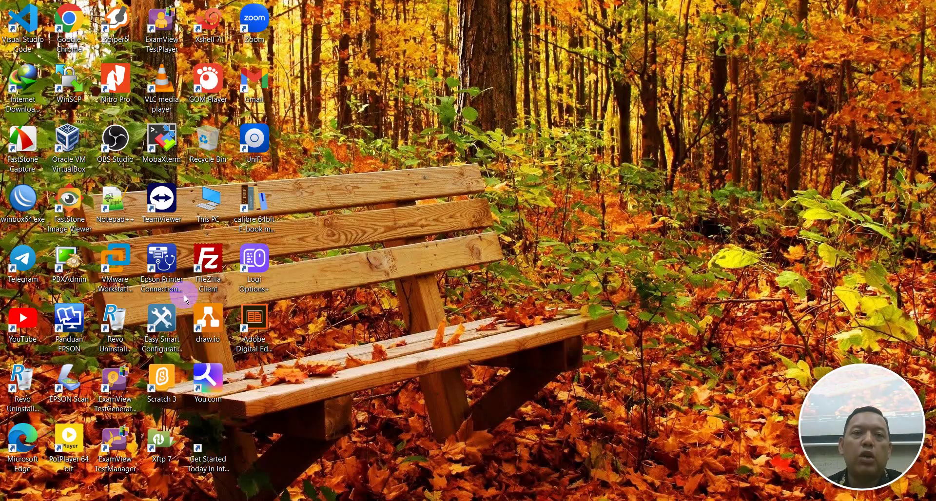
double_click(28, 197)
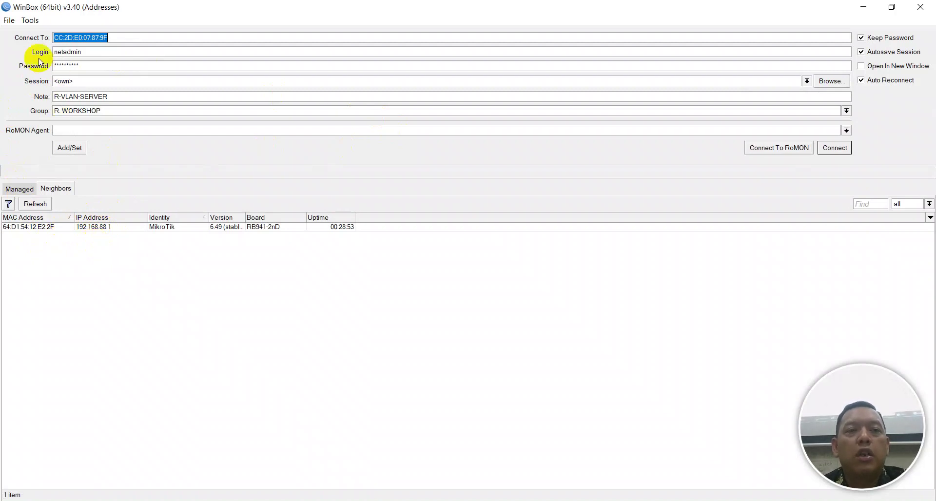
Log in to the hAP lite neighbor at 192.168.88.1 as admin with a blank password
key("Tab")
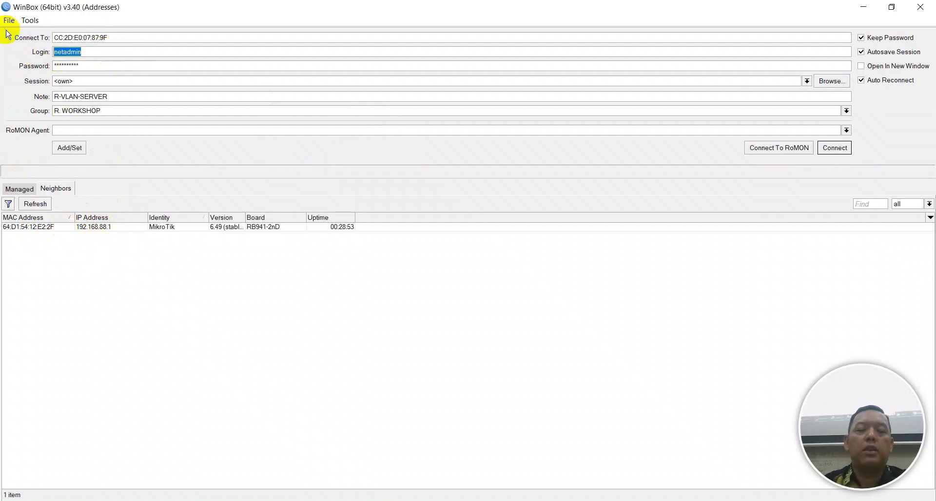
key("Caps_Lock")
type("ad")
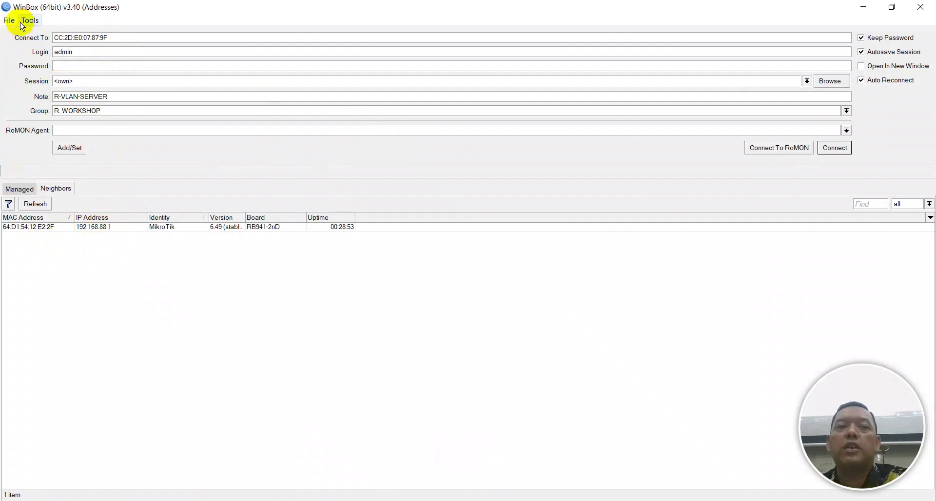
left_click(33, 228)
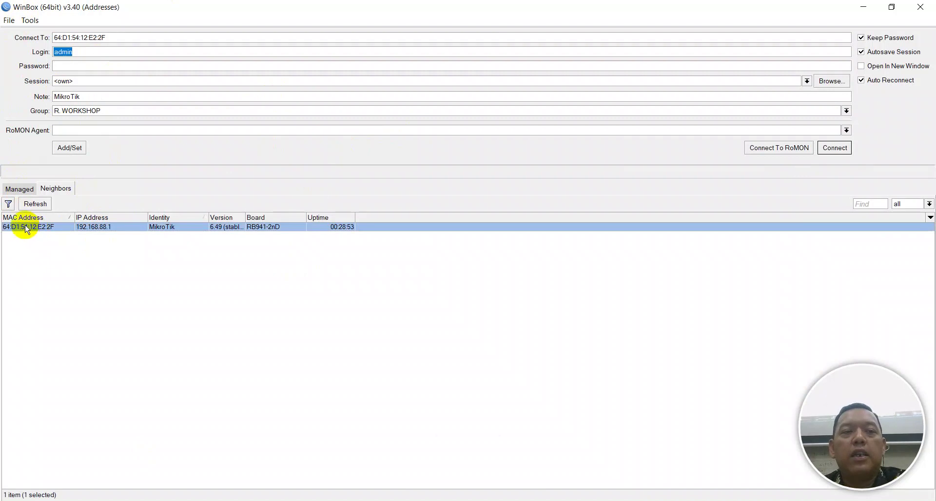
left_click(834, 148)
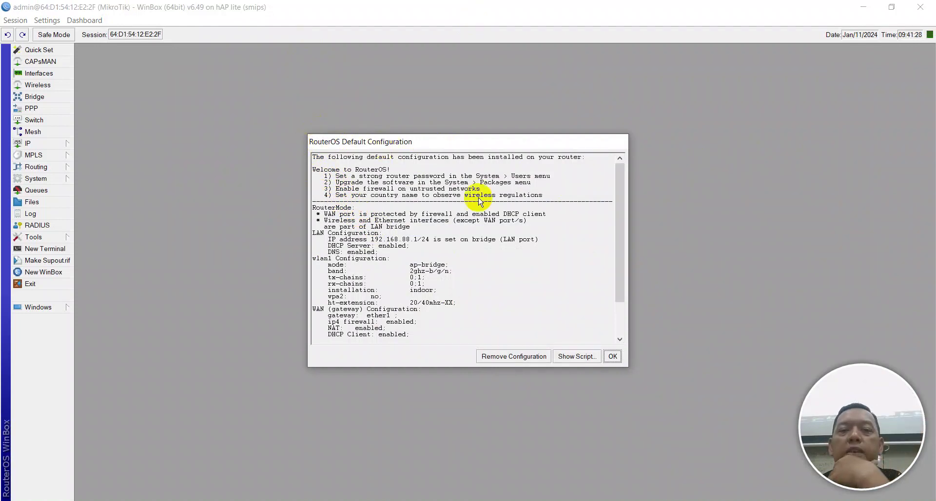
Accept the default-configuration notice and skip the router password change
scroll(383, 251, "down", 2)
scroll(389, 264, "down", 1)
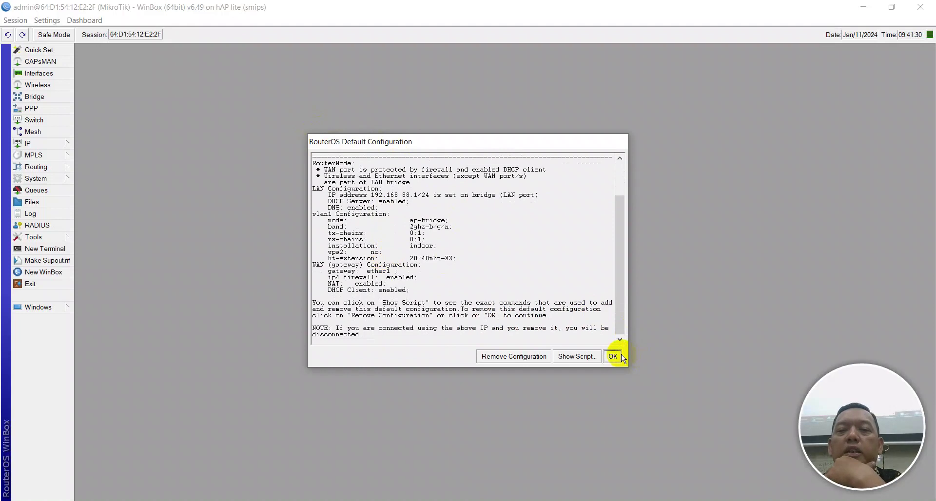
left_click(617, 355)
left_click(570, 261)
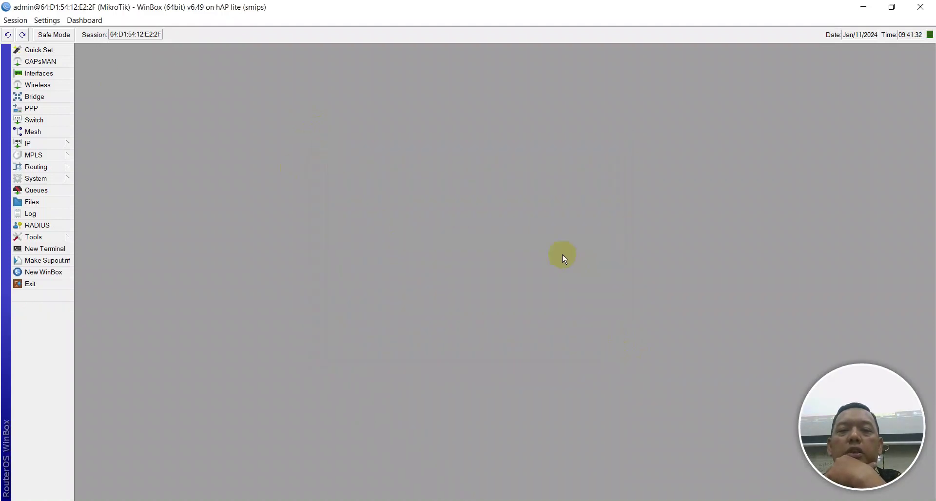
Review the IP addresses, firewall NAT and filter rules, and DHCP server settings
left_click(40, 143)
left_click(97, 167)
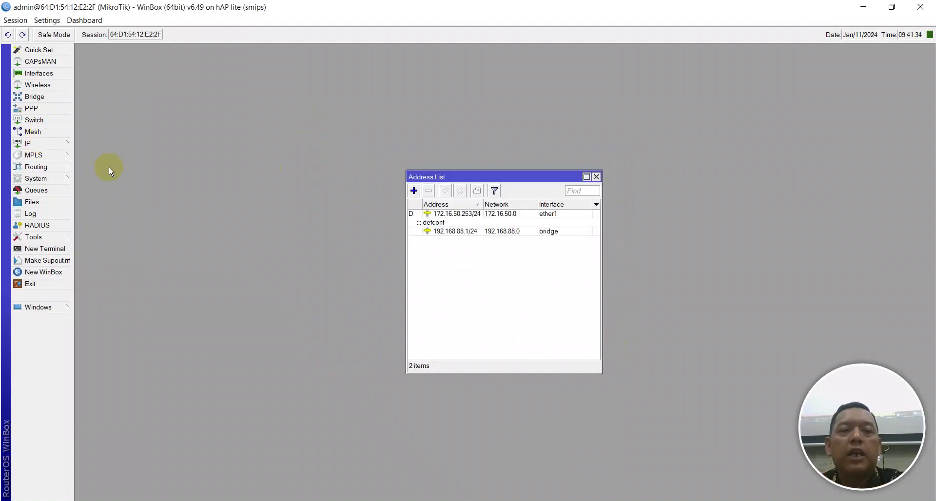
left_click(71, 142)
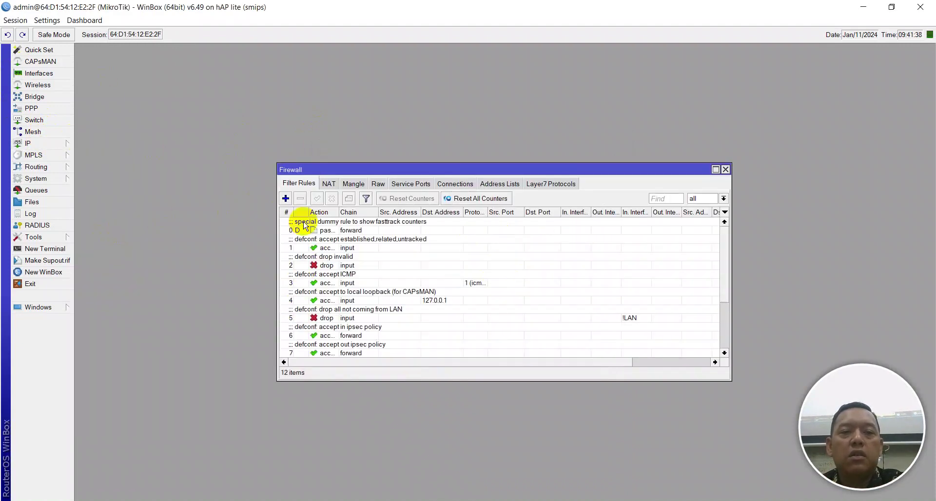
left_click(325, 184)
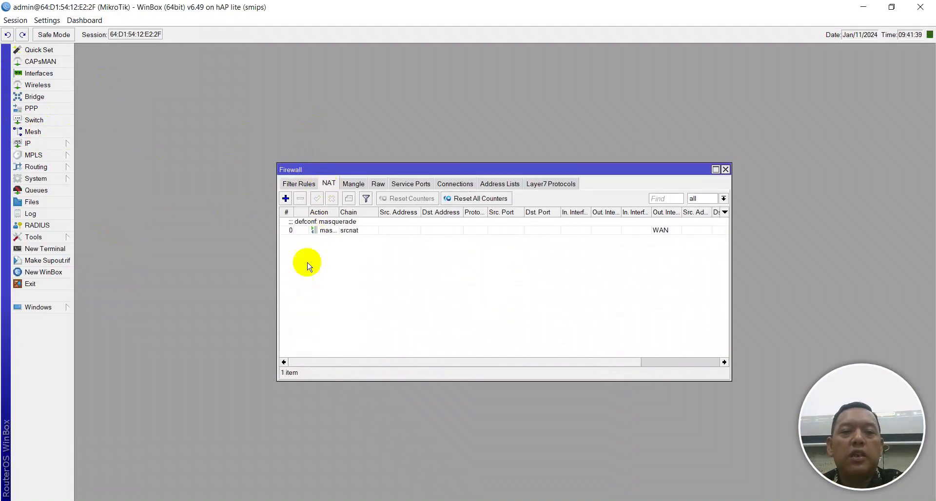
left_click(300, 184)
left_click(62, 143)
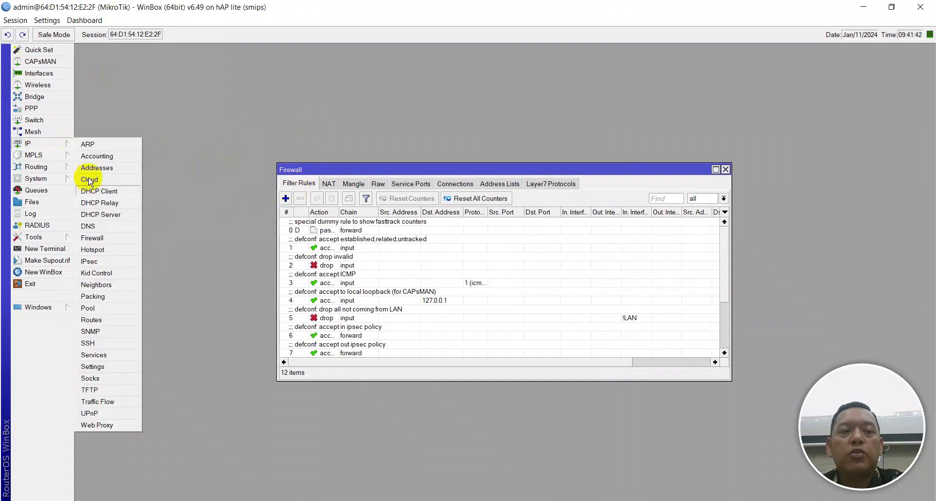
left_click(98, 215)
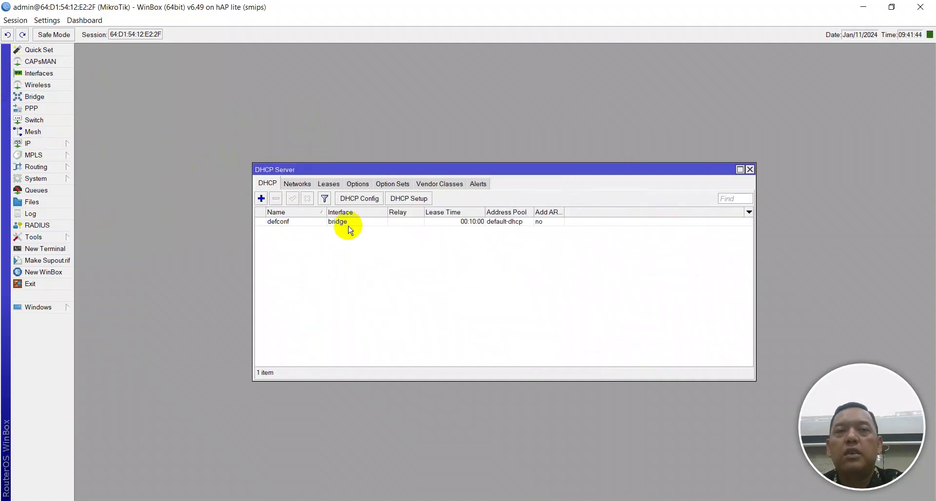
Close the DHCP server, firewall and address windows, and enlarge the interface text
left_click(750, 169)
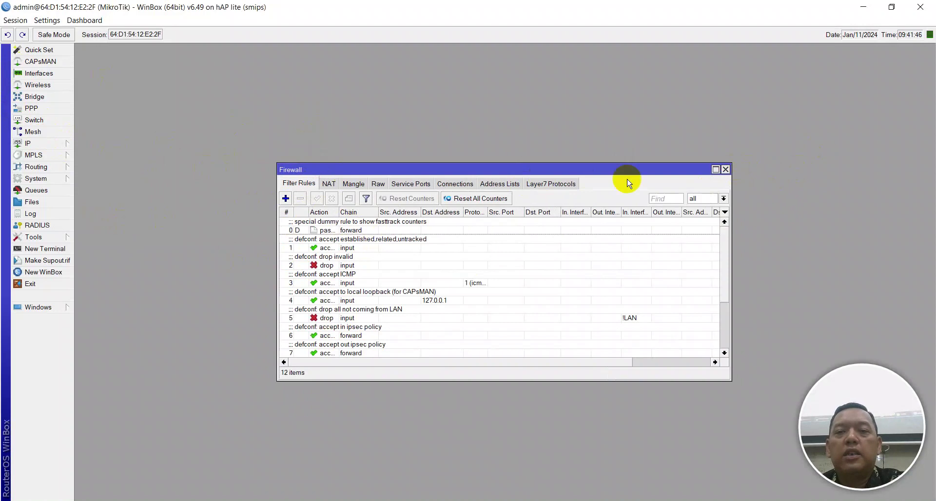
left_click(725, 170)
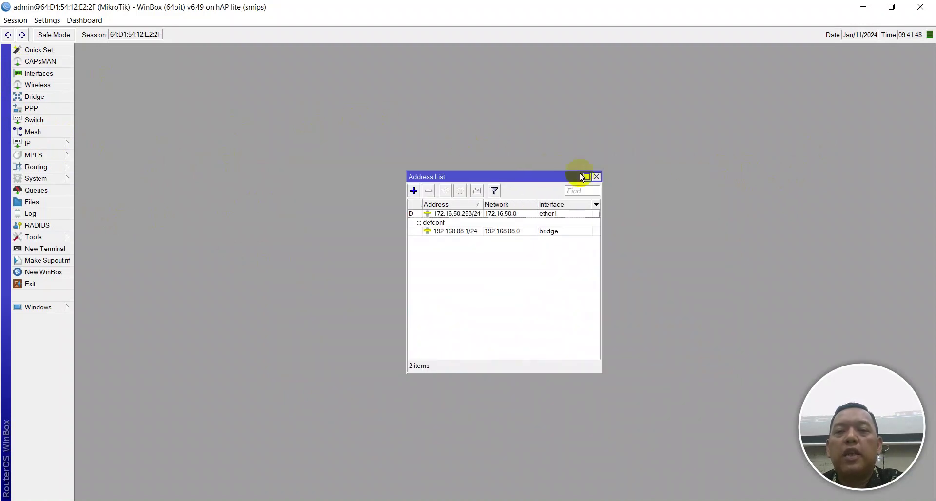
left_click(596, 176)
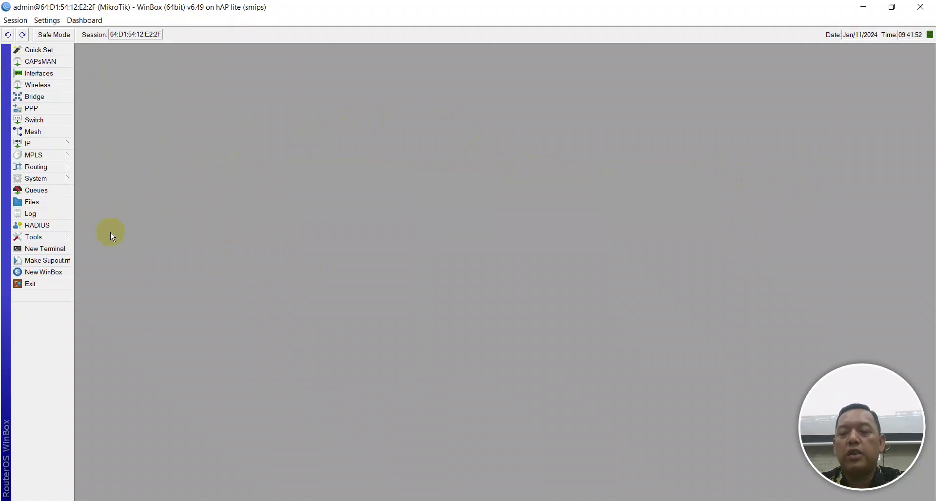
key("ctrl+plus")
key("ctrl+plus")
key("ctrl+plus")
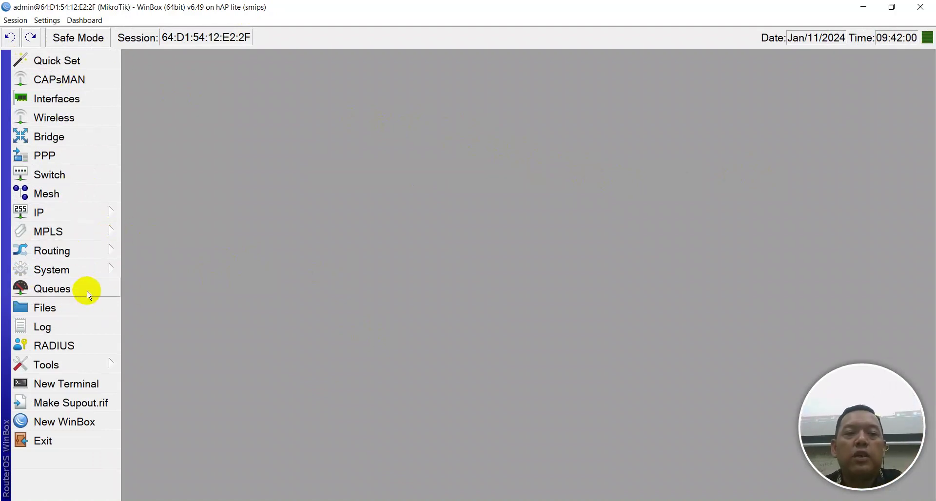
In System > Reset Configuration, tick No Default Configuration and Do Not Backup
left_click(83, 269)
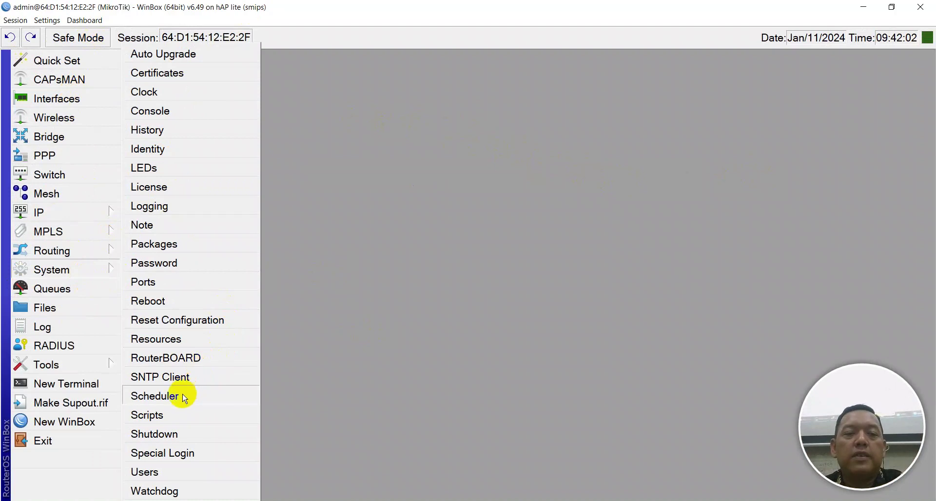
left_click(166, 323)
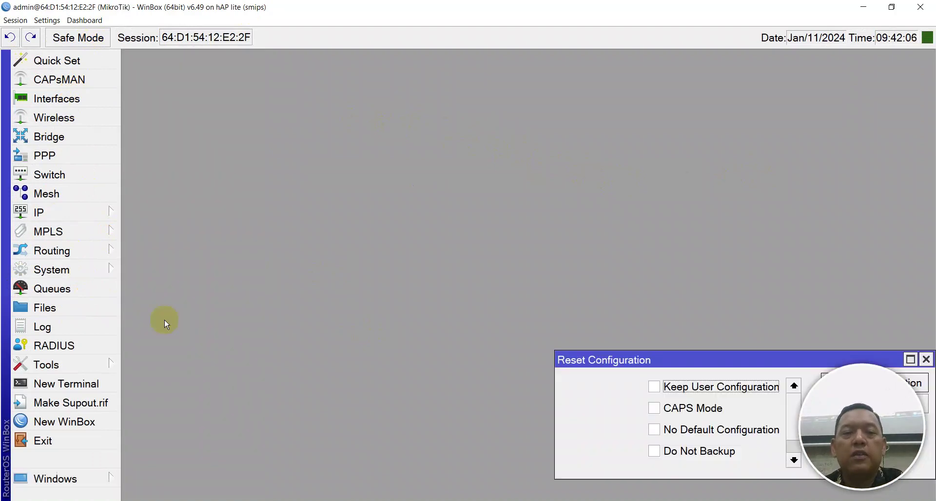
left_click_drag(702, 310, 436, 161)
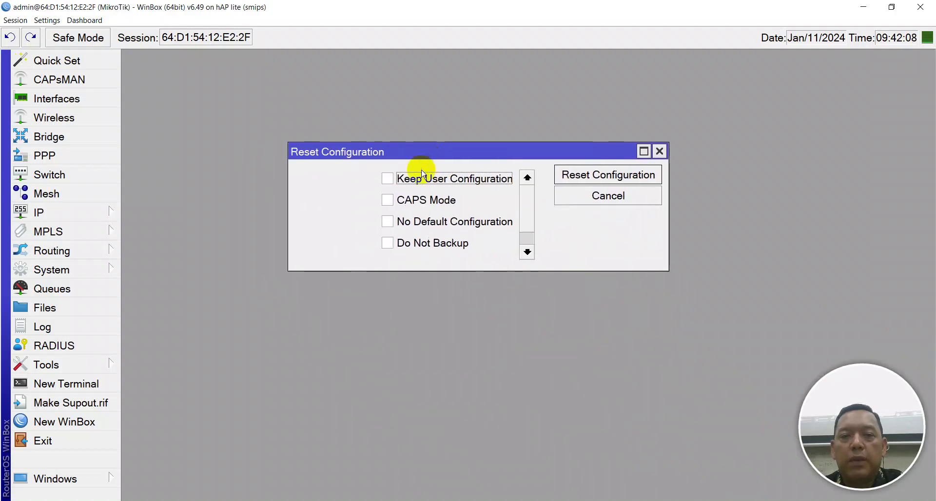
left_click(387, 221)
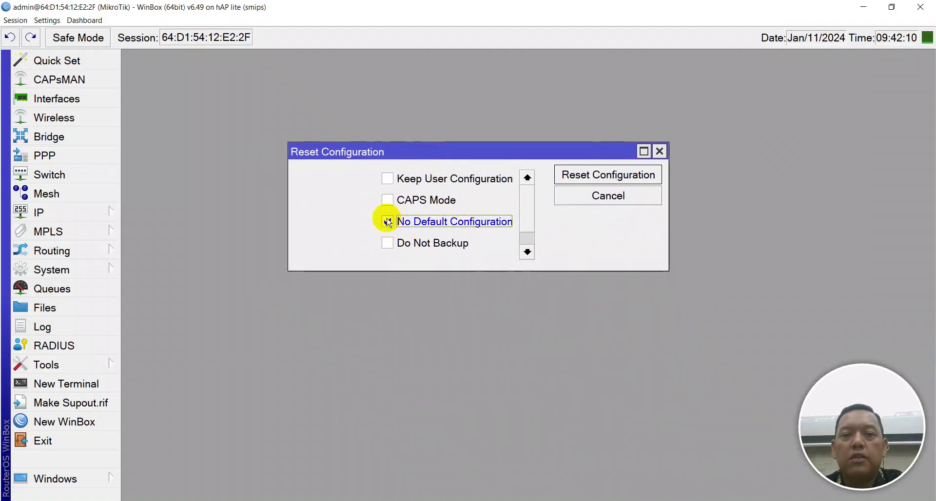
left_click(387, 243)
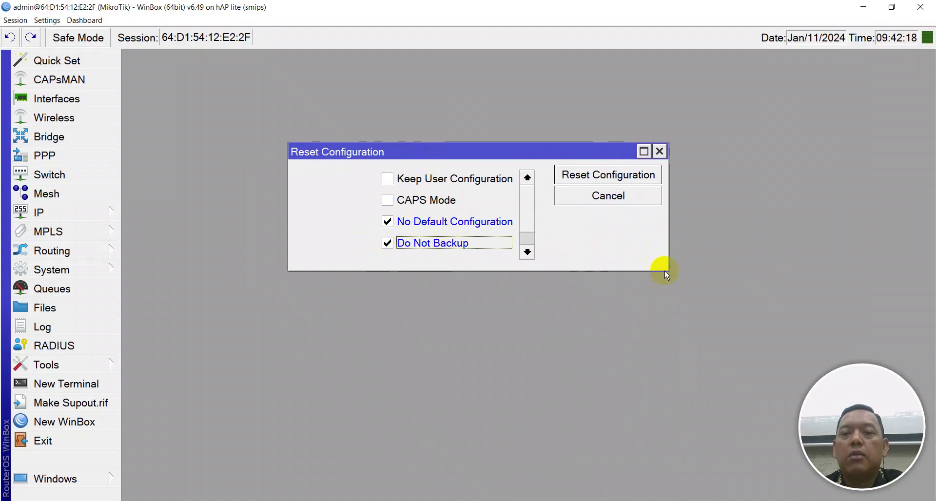
left_click_drag(664, 271, 711, 328)
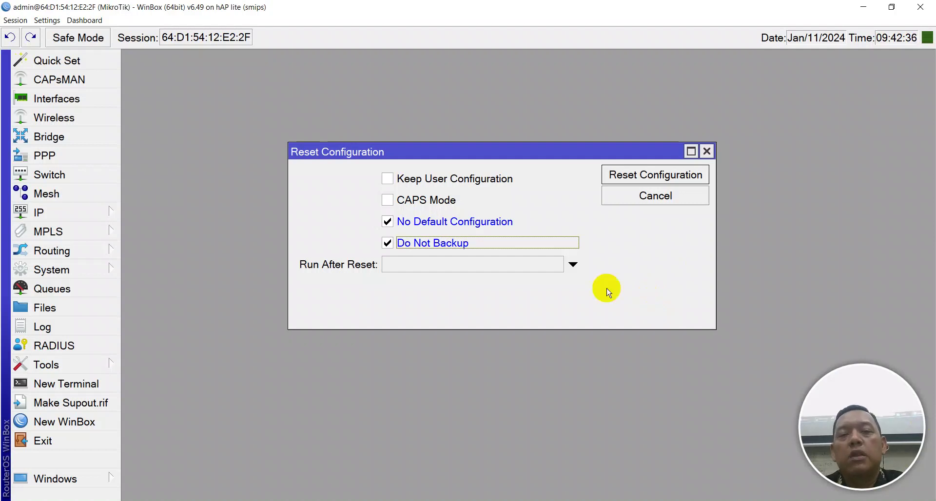
Start the configuration reset and confirm rebooting the router
left_click(31, 210)
left_click(46, 269)
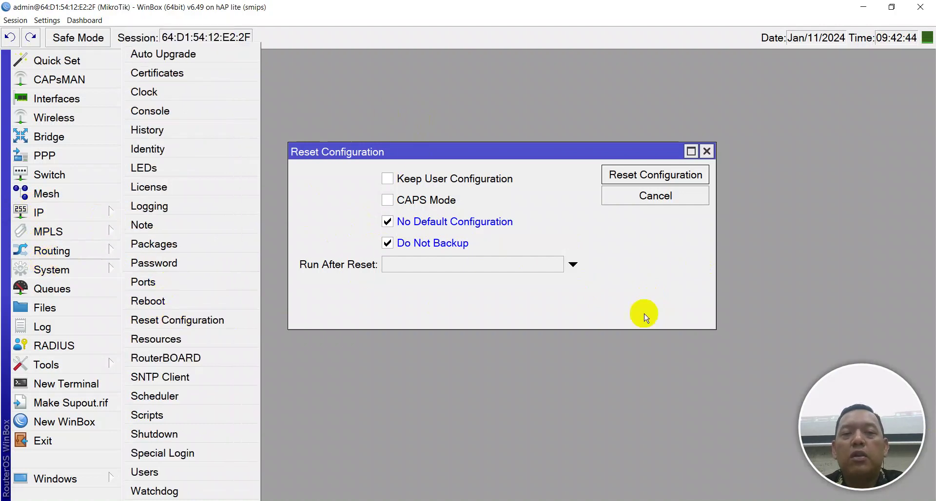
left_click(536, 201)
left_click(407, 200)
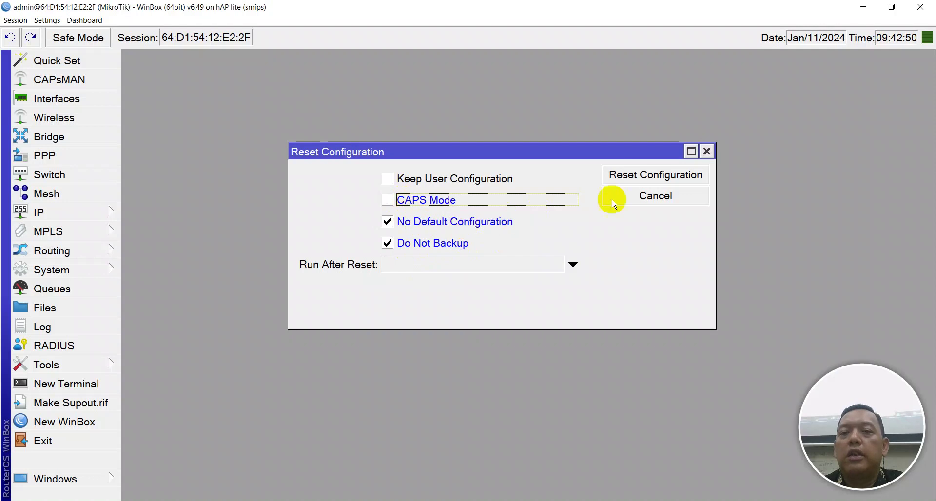
left_click(645, 185)
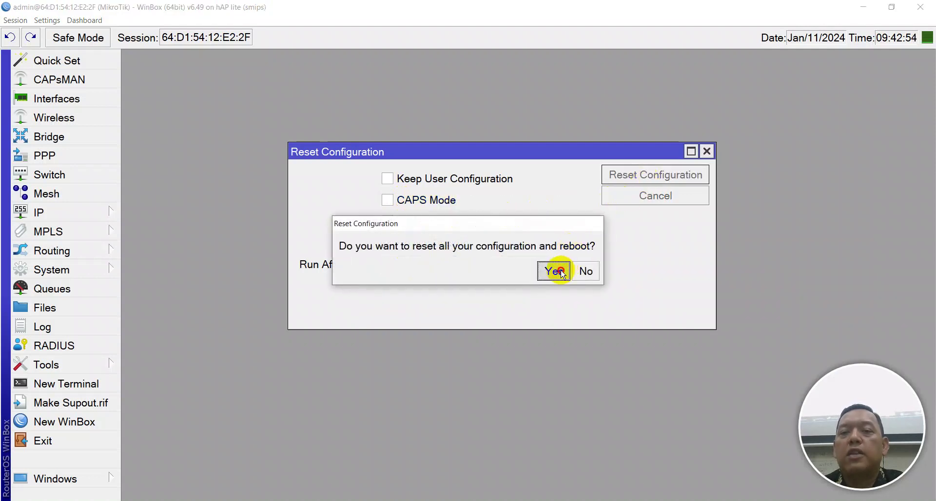
left_click(559, 271)
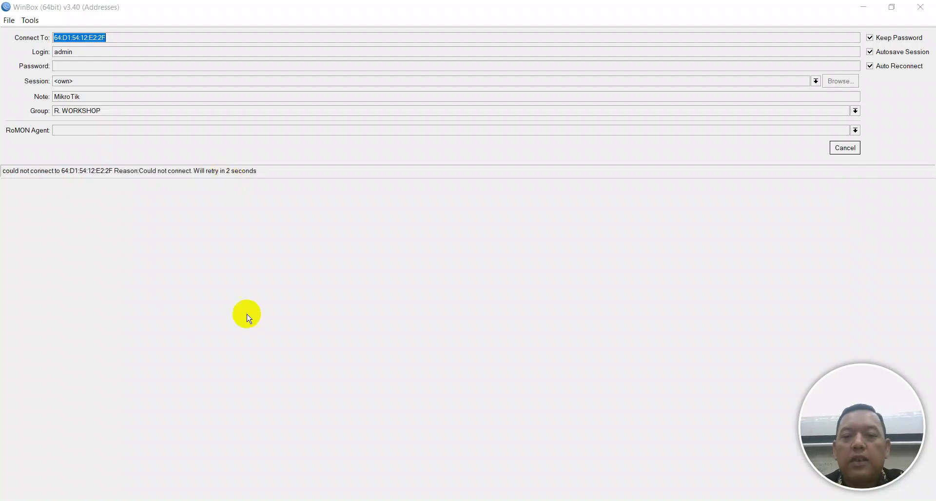
Bring up the Network Connections window from the taskbar to check the Ethernet adapter
left_click(347, 500)
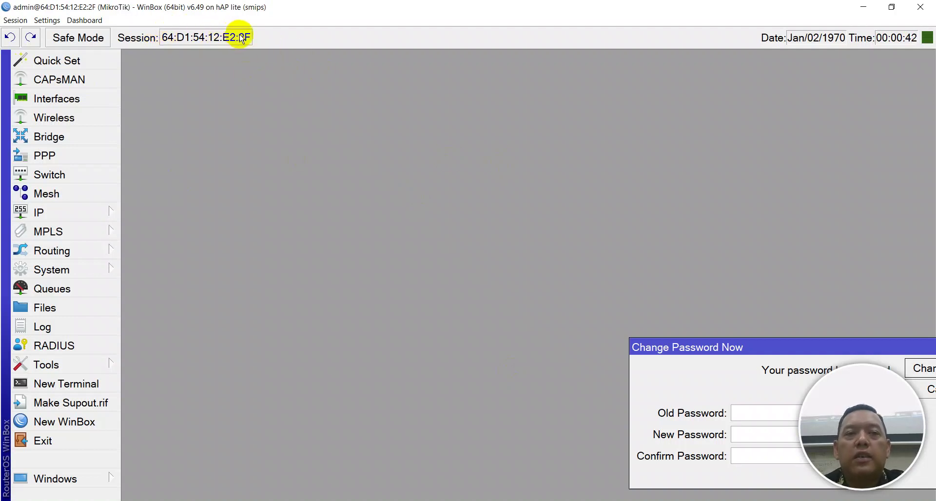
Highlight the router's MAC address, then cancel the Change Password Now prompt
left_click_drag(246, 37, 167, 24)
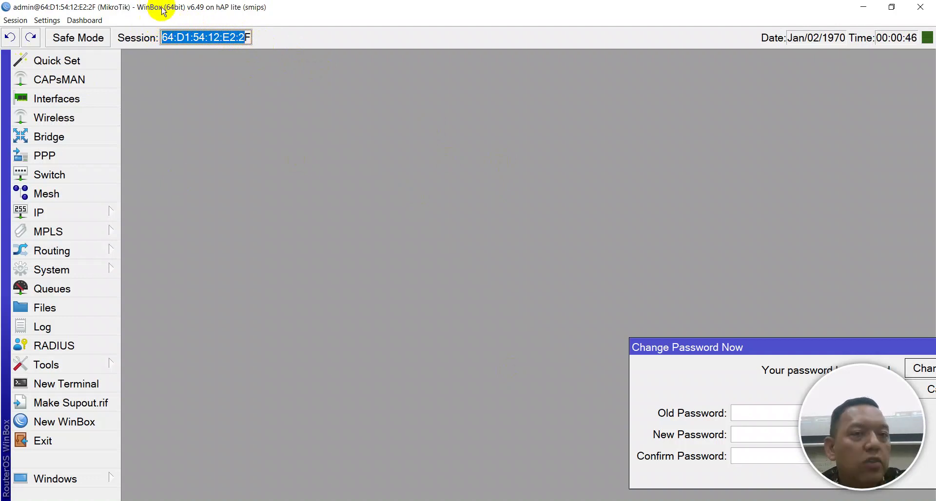
left_click_drag(246, 33, 175, 25)
left_click_drag(648, 358, 278, 179)
left_click(555, 220)
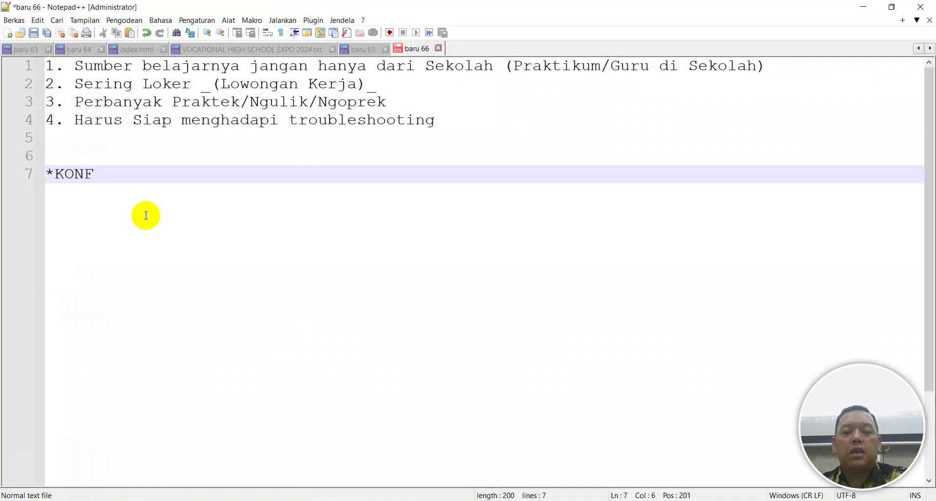
Type the heading 'KONFIGURASI DASAR ROUTER MIKROTIK' with a dashed underline in Notepad++
type("i")
key("BackSpace")
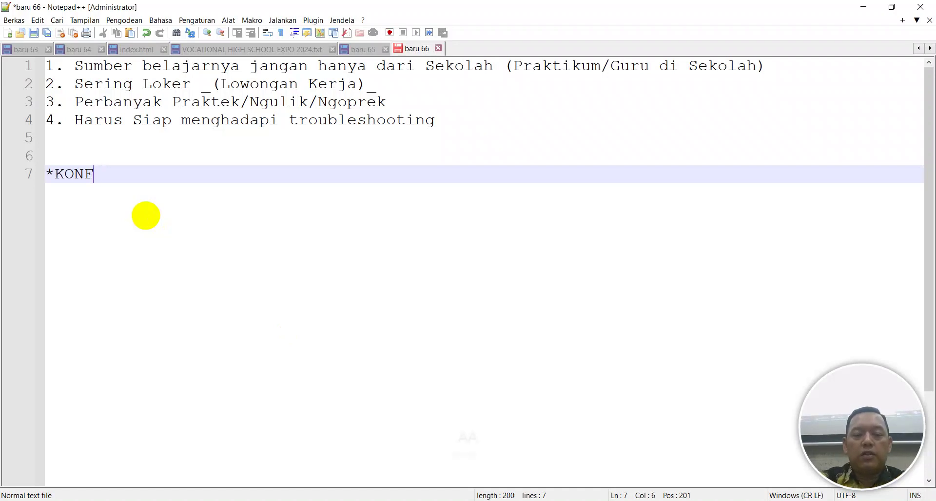
key("Caps_Lock")
type("IGURASI ")
type("SAS")
key("BackSpace")
key("BackSpace")
key("BackSpace")
type("DASAR M")
key("BackSpace")
type("ROUTER MIKROTIK*")
key("Return")
type("---------------------------------")
Add the numbered lines '1. Hostname' and '2.', then return to WinBox
key("Return")
type("1.")
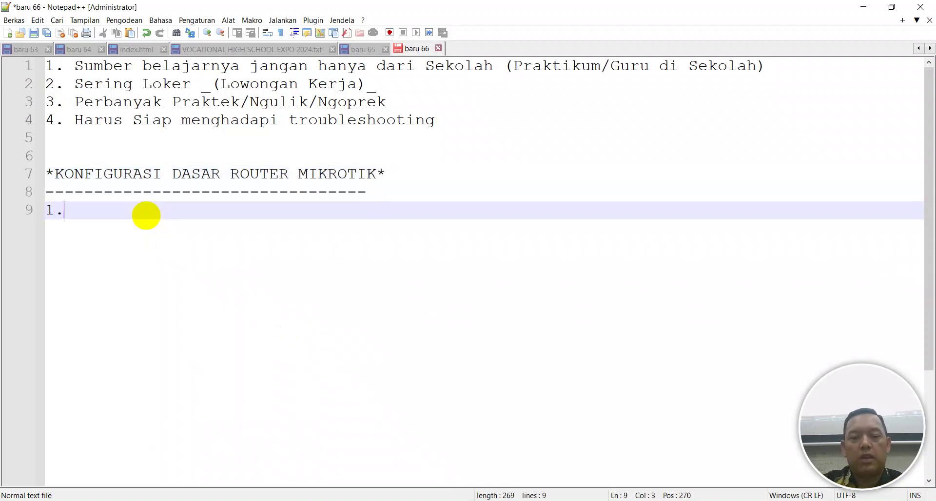
key("Caps_Lock")
type("Hostname")
key("Return")
type("2.")
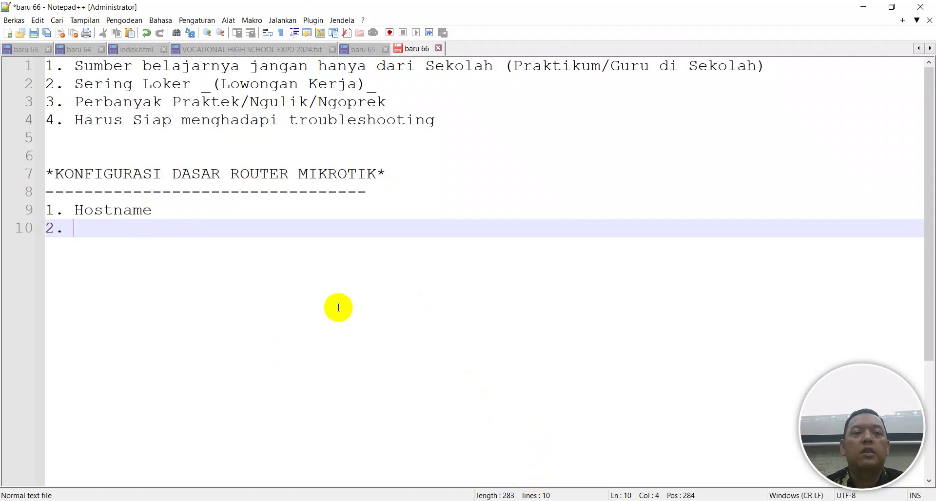
key("alt+Tab")
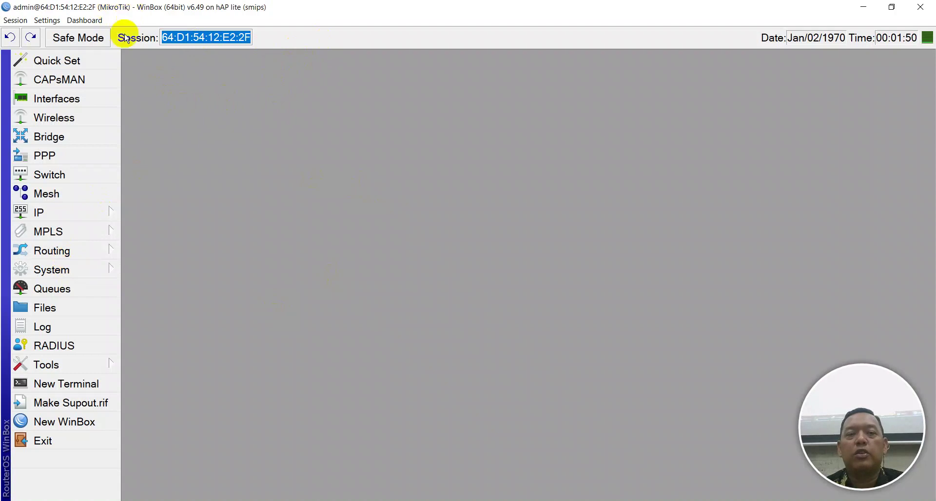
In a new router terminal, enter the new admin password twice until it reports Password changed
left_click(70, 399)
key("Escape")
left_click(113, 388)
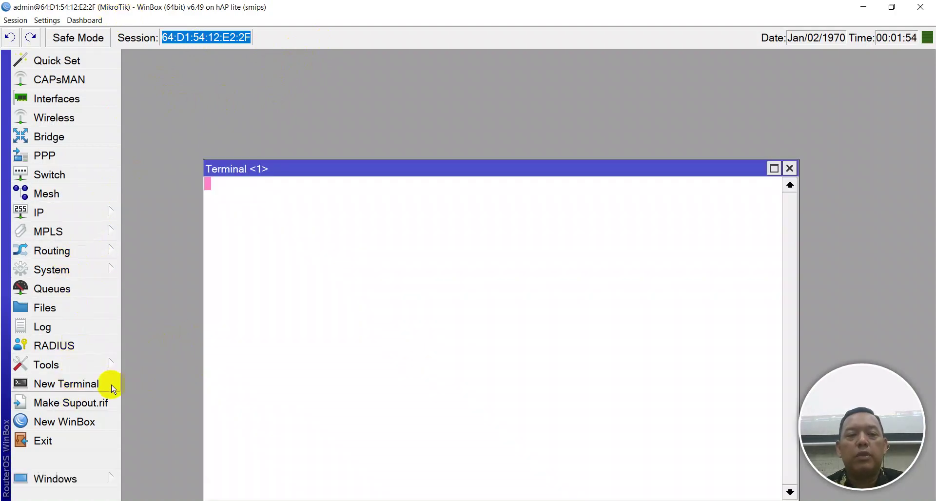
left_click_drag(391, 163, 423, 58)
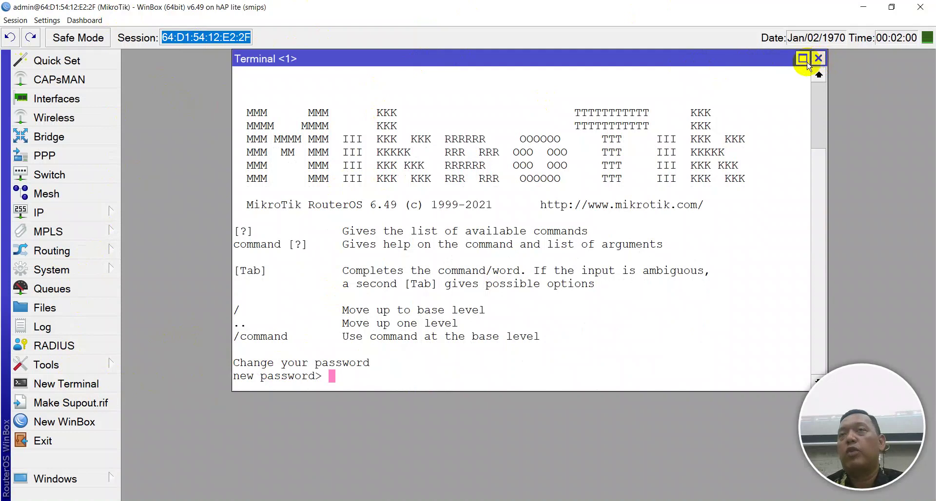
type("*")
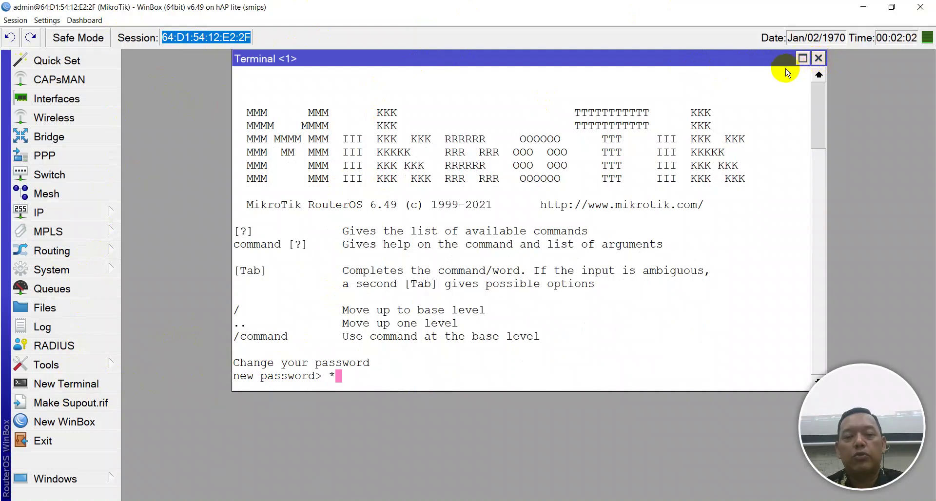
key("Return")
type("*")
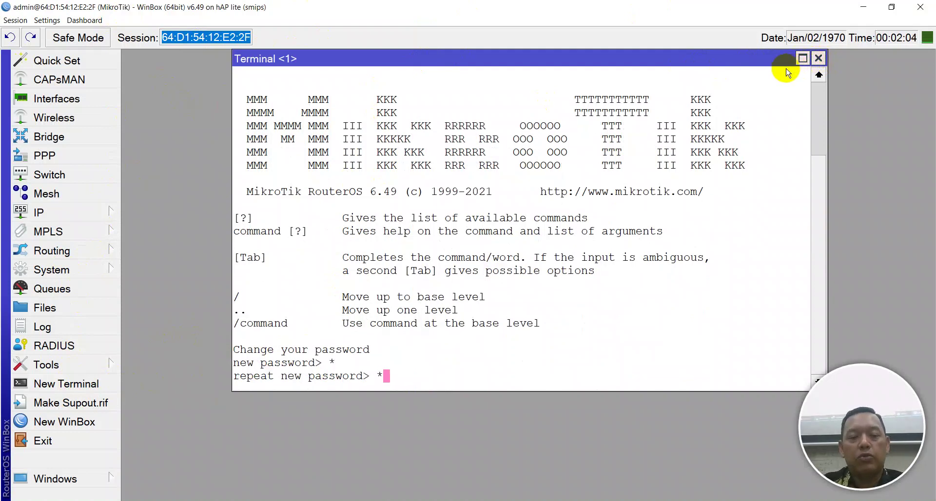
key("Return")
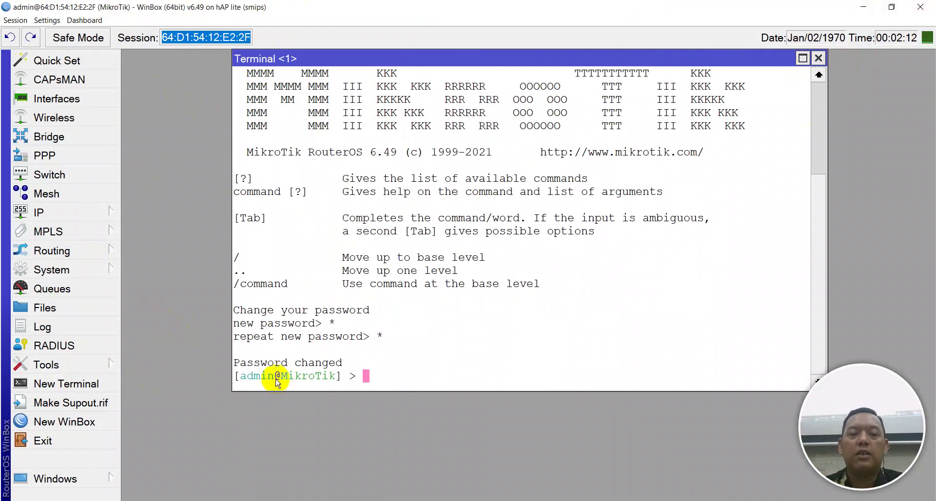
Highlight the logged-in user name and router name in the terminal prompt
left_click_drag(269, 379, 245, 378)
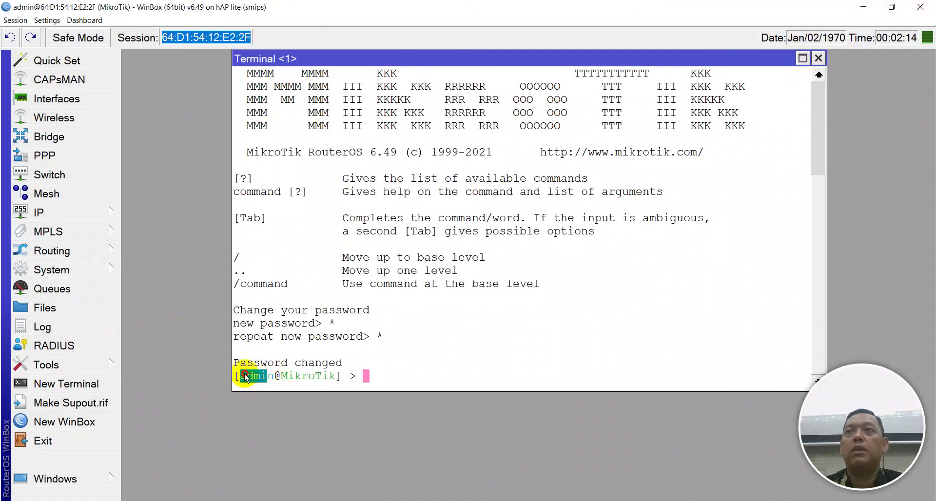
left_click_drag(281, 378, 333, 379)
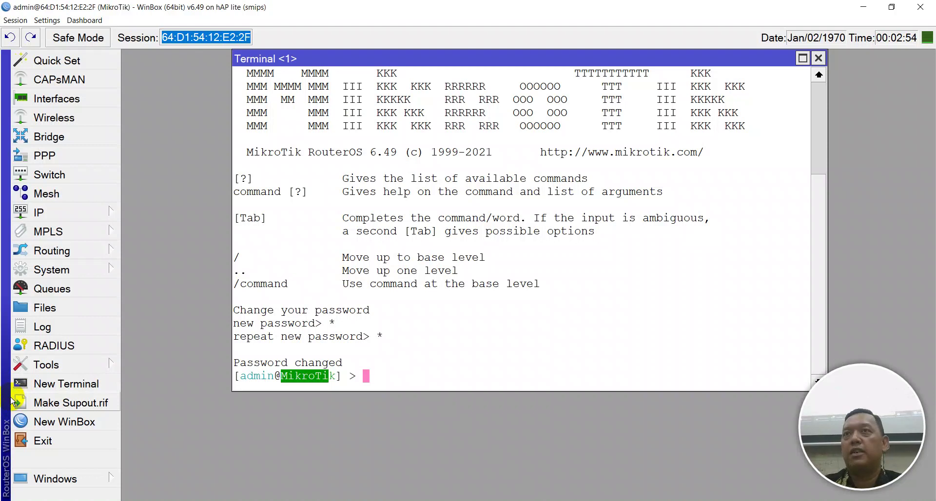
left_click(335, 375)
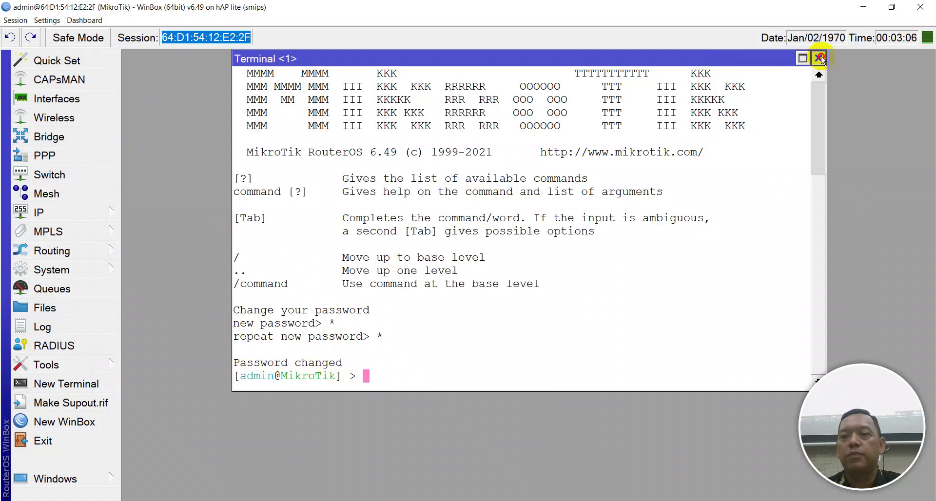
Close the terminal and set the System > Identity name to R-IKHYAK
left_click(819, 59)
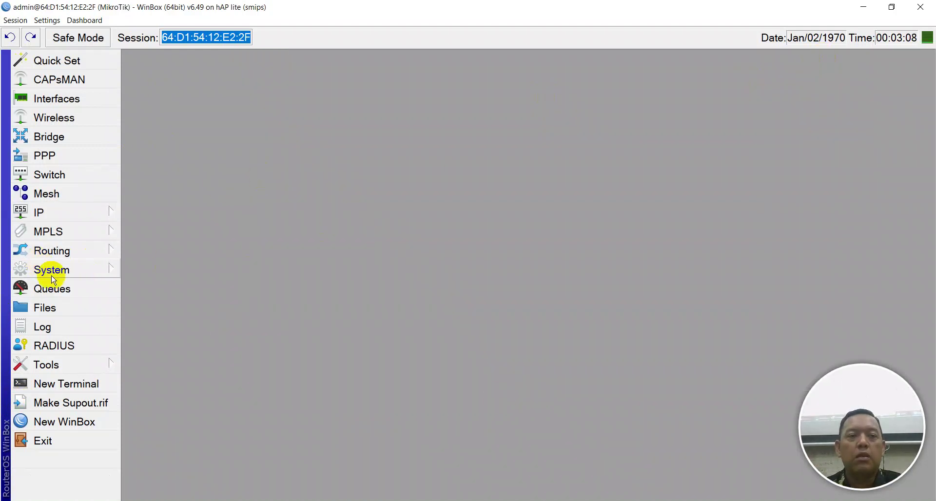
left_click(43, 271)
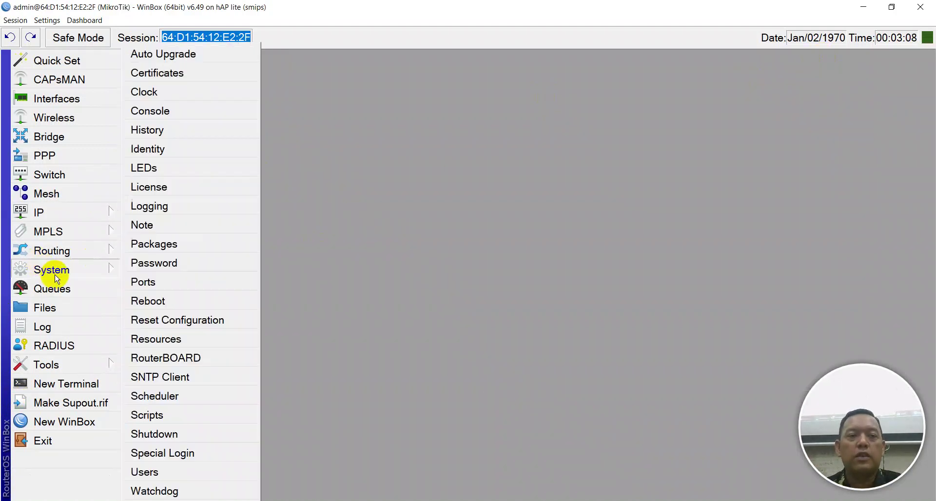
left_click(165, 152)
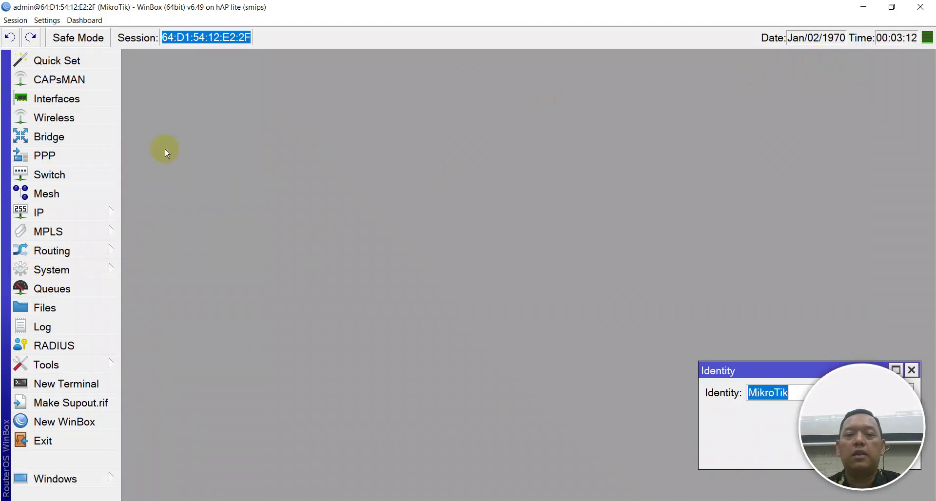
left_click_drag(780, 369, 408, 186)
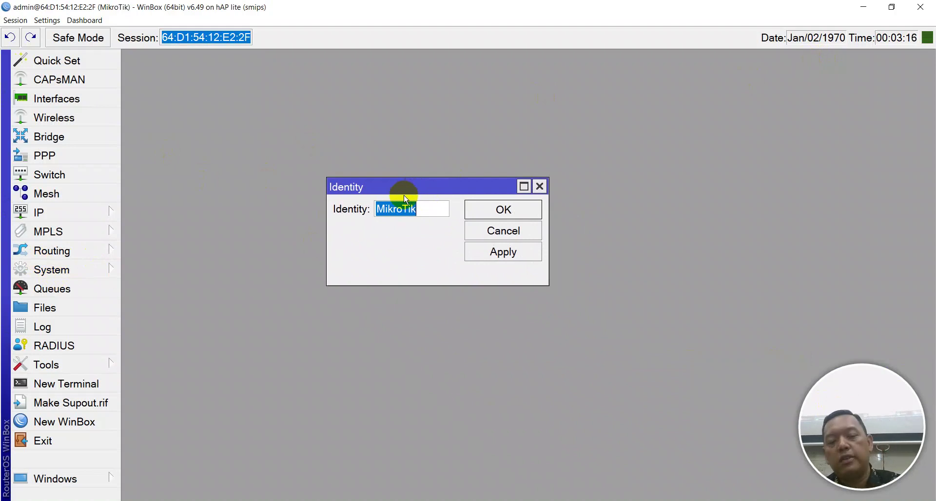
key("Caps_Lock")
type("R-IKHYAK")
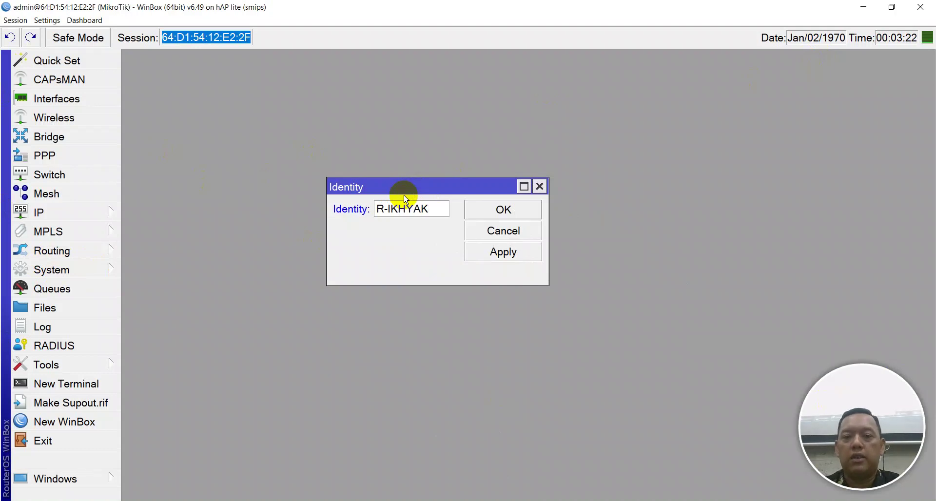
key("Return")
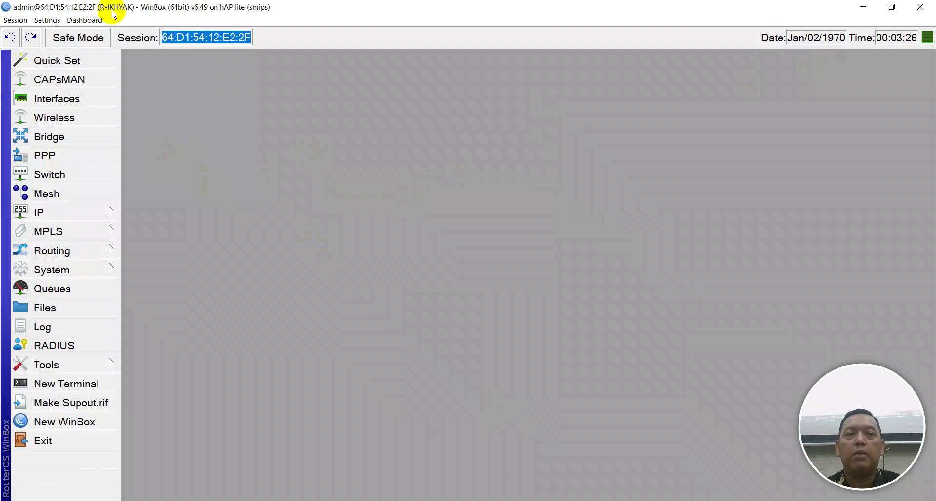
Open a new terminal, enter a login name, then close that terminal
left_click(77, 388)
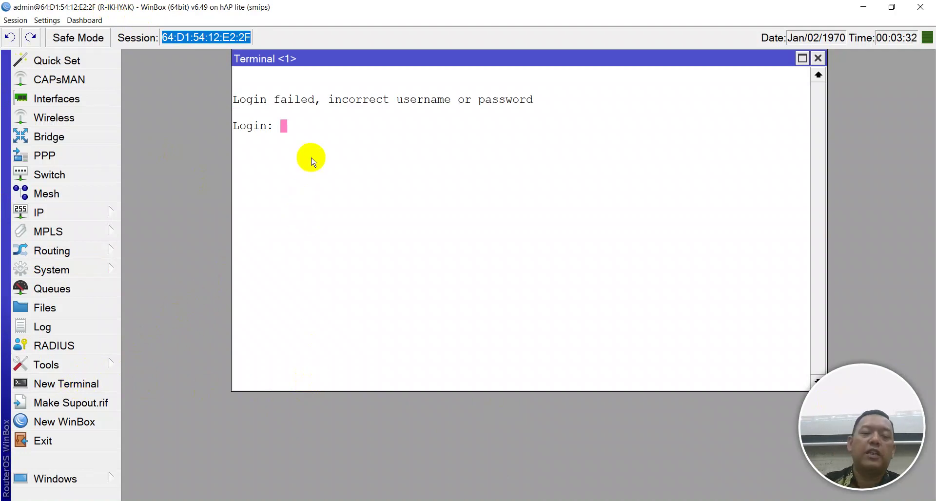
key("Caps_Lock")
type("1")
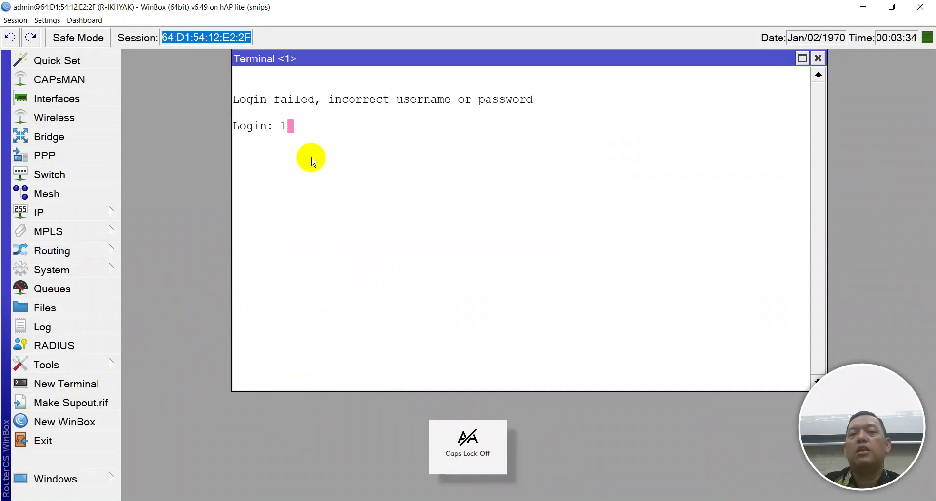
key("BackSpace")
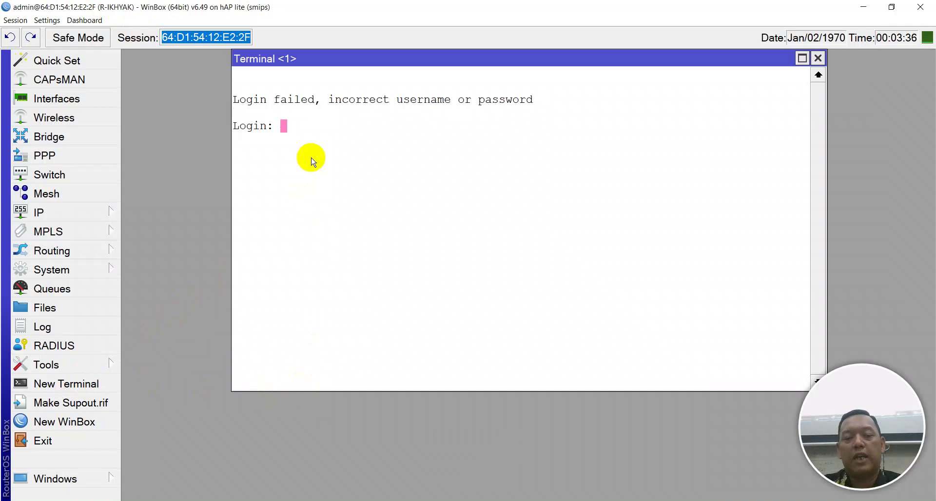
type("1")
key("Return")
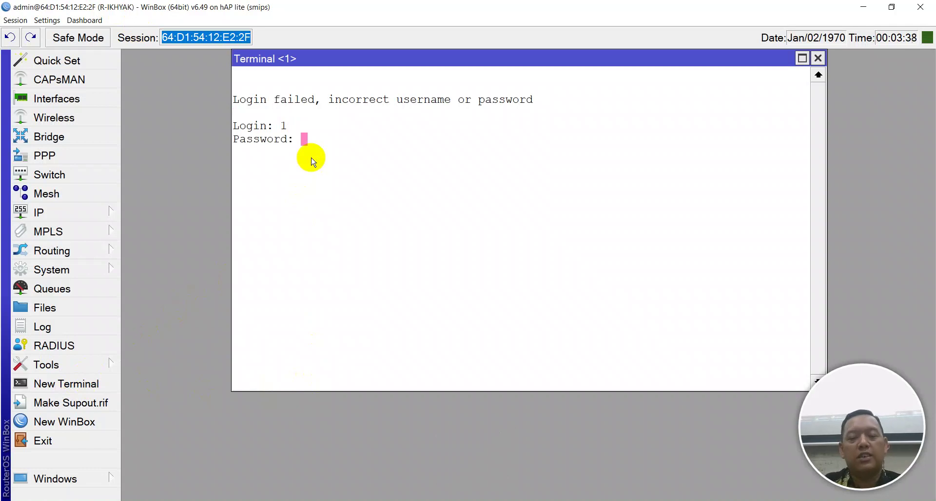
left_click(818, 58)
In a fresh terminal log in as admin, highlight '@R-IKHYAK' in the prompt, and close it
left_click(103, 384)
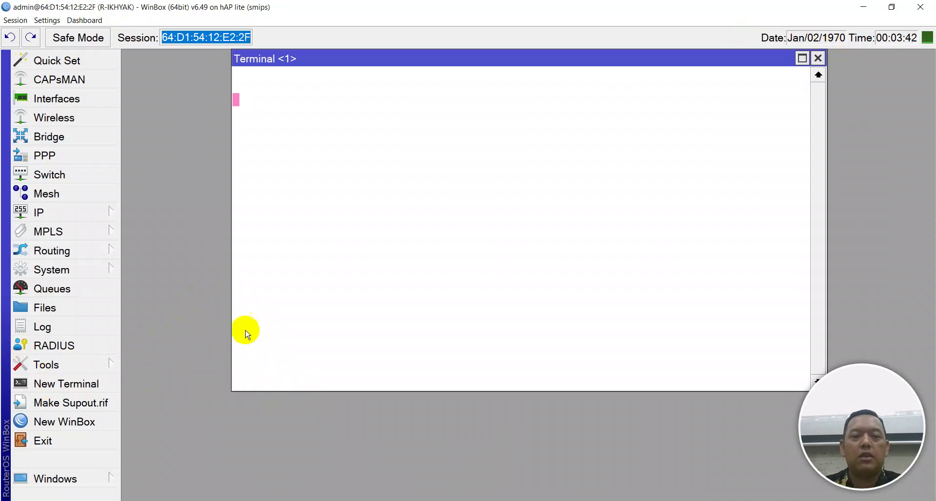
type("admin")
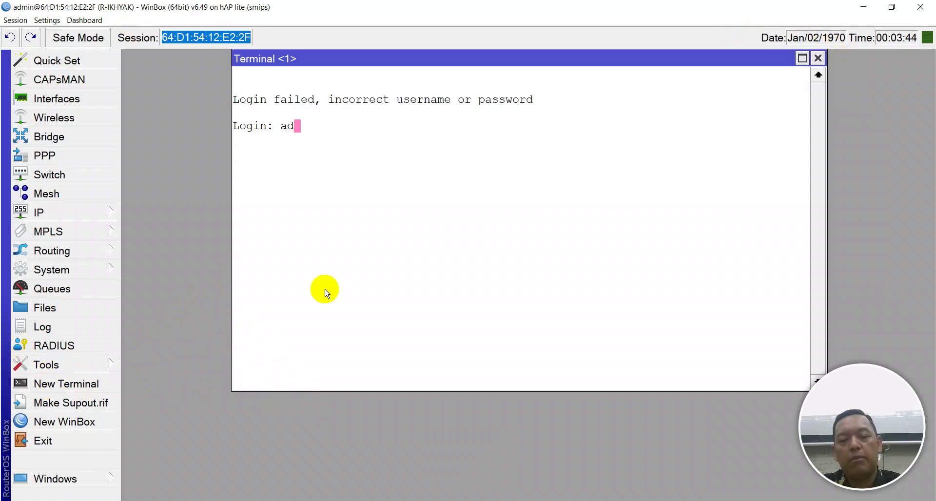
key("Return")
key("Return")
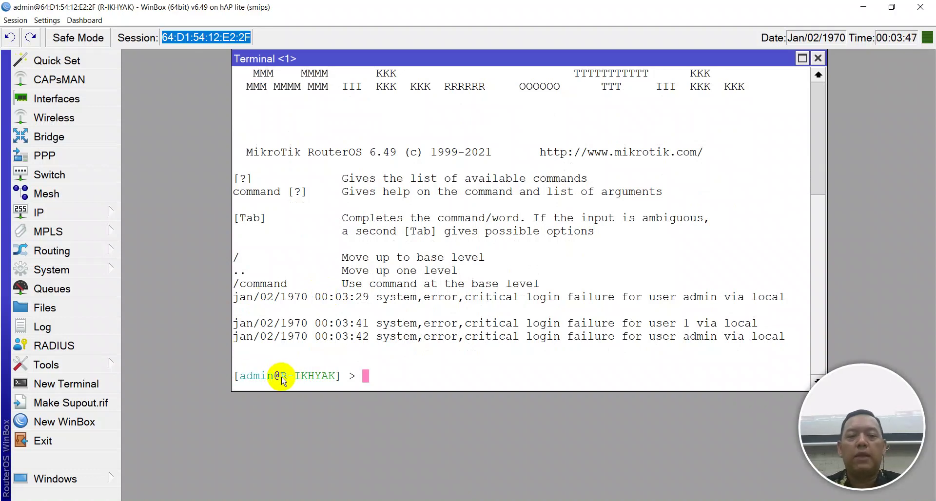
left_click_drag(273, 378, 335, 375)
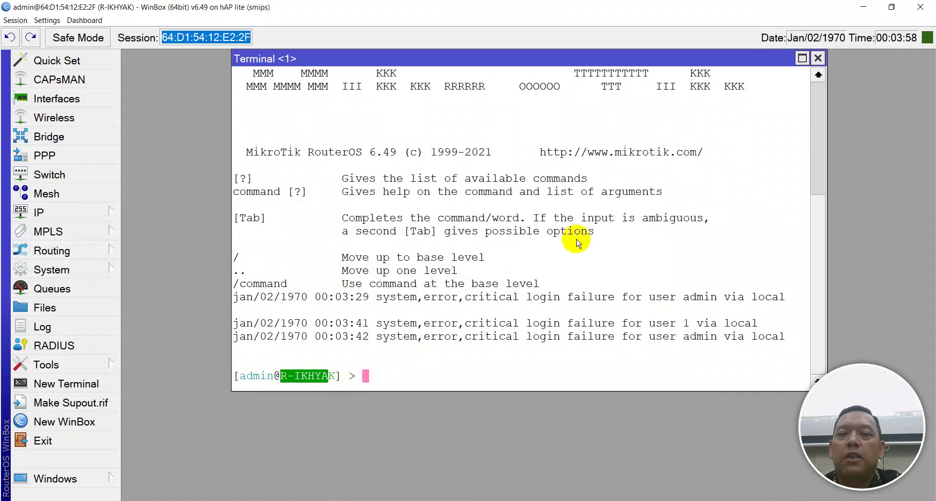
left_click(818, 58)
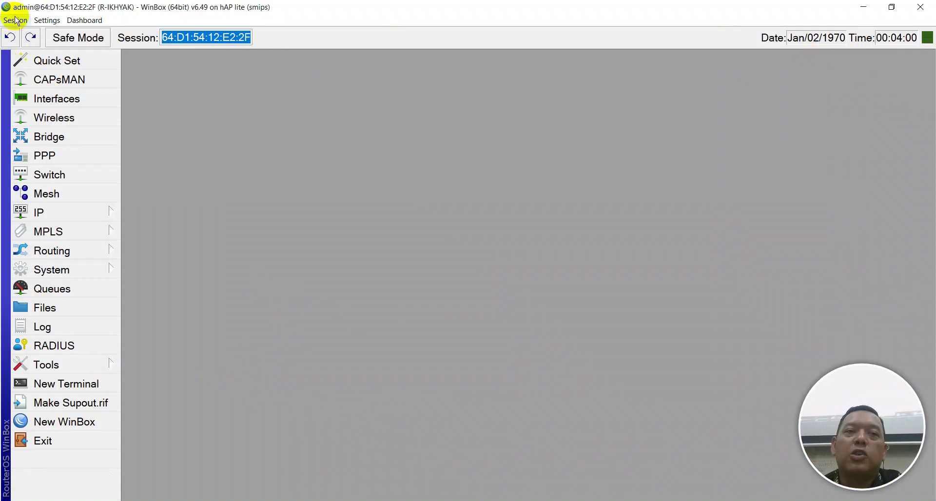
Disconnect from the router to show the R-IKHYAK neighbor list, then switch to Chrome
left_click(15, 20)
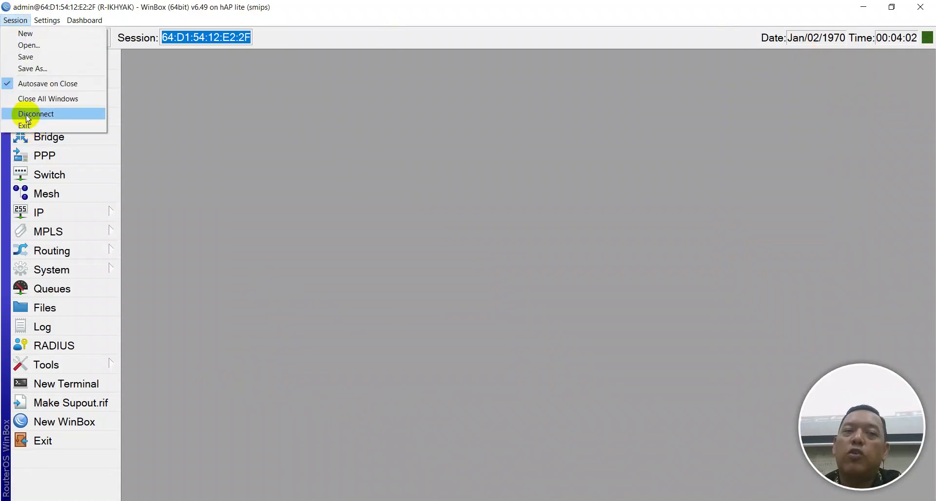
left_click(26, 115)
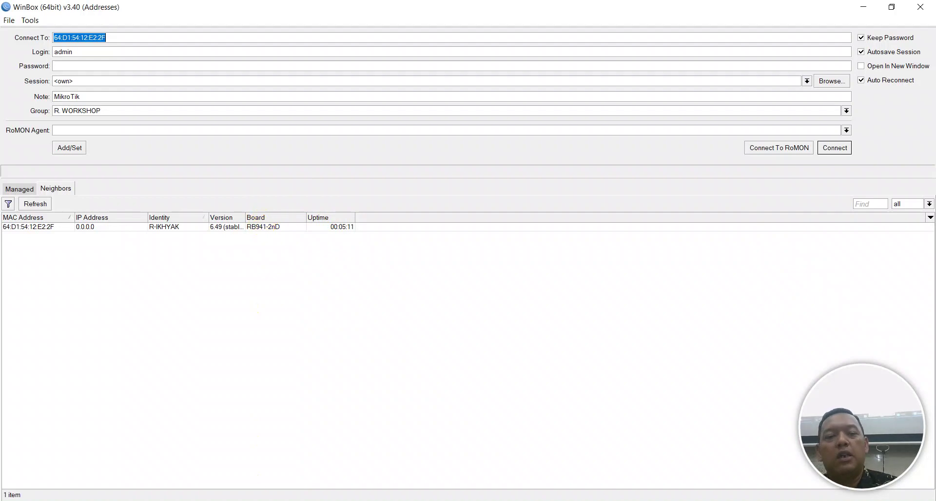
key("alt+Tab")
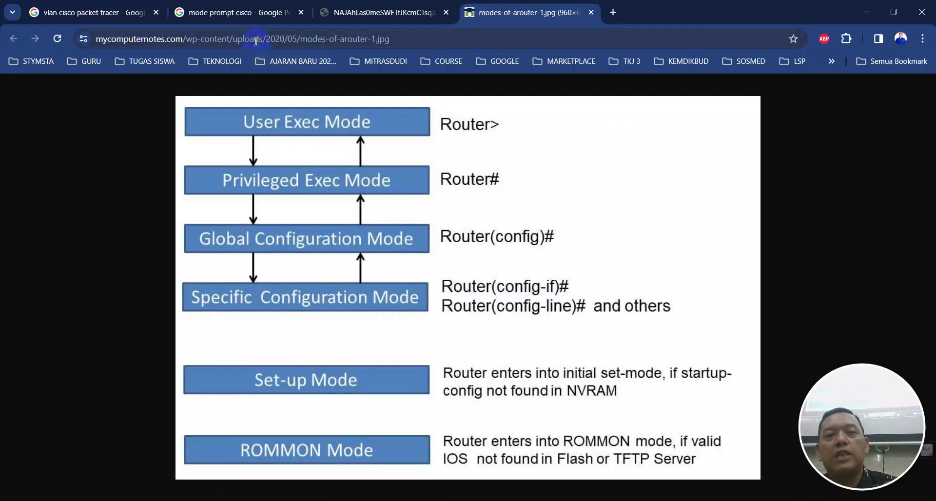
Search 'wiki mikrotik' from Chrome's address bar, then return to the Notepad++ notes
left_click(255, 42)
type("wiki mikrotik")
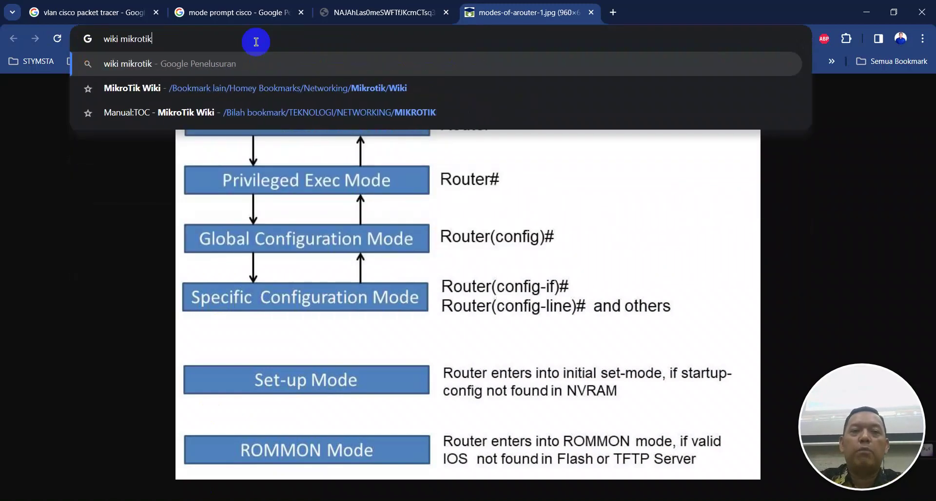
key("Return")
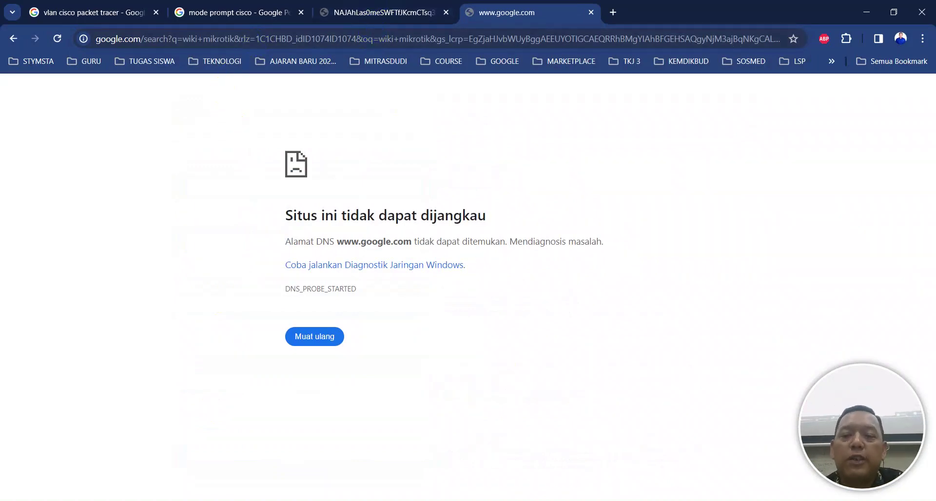
left_click(380, 500)
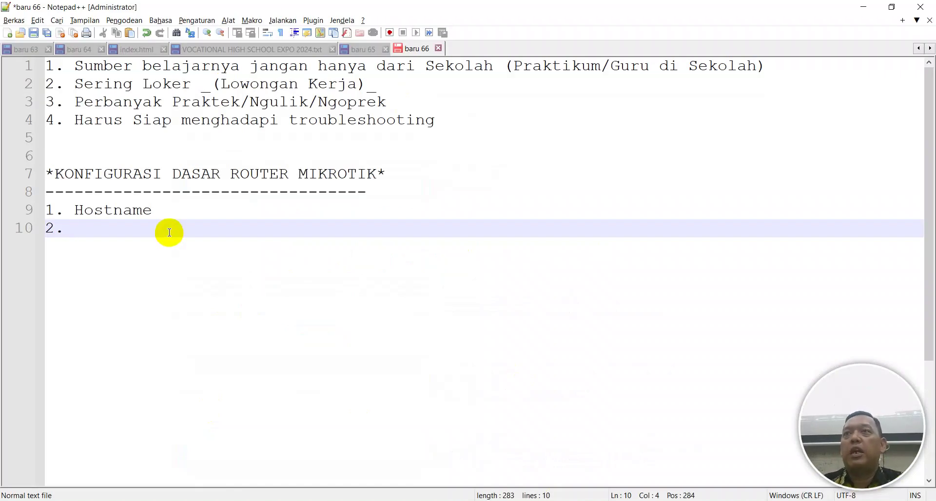
Add 'Password' as item 2 of the notes, start item 3, and switch to Chrome
type("Password")
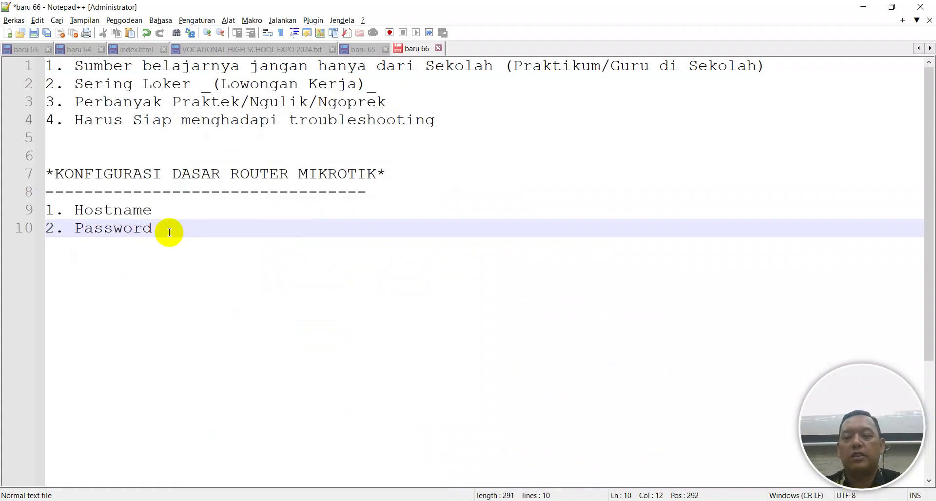
key("Return")
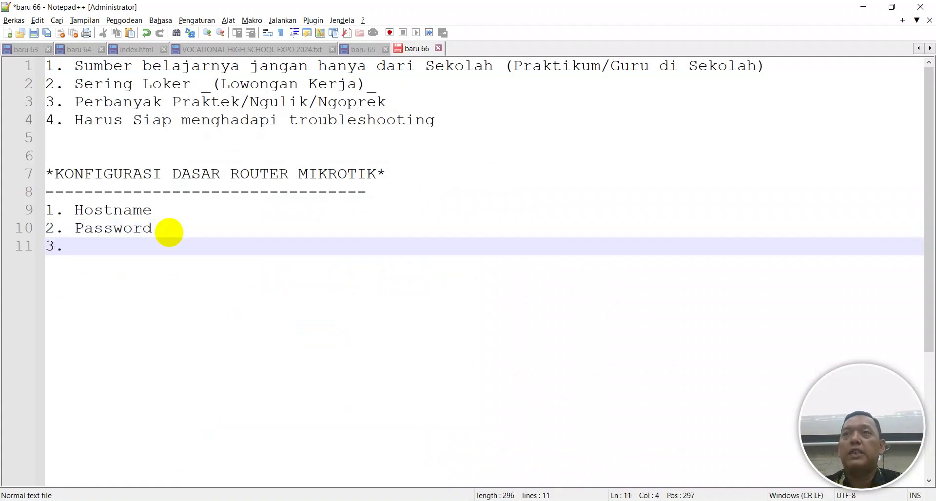
key("alt+Tab")
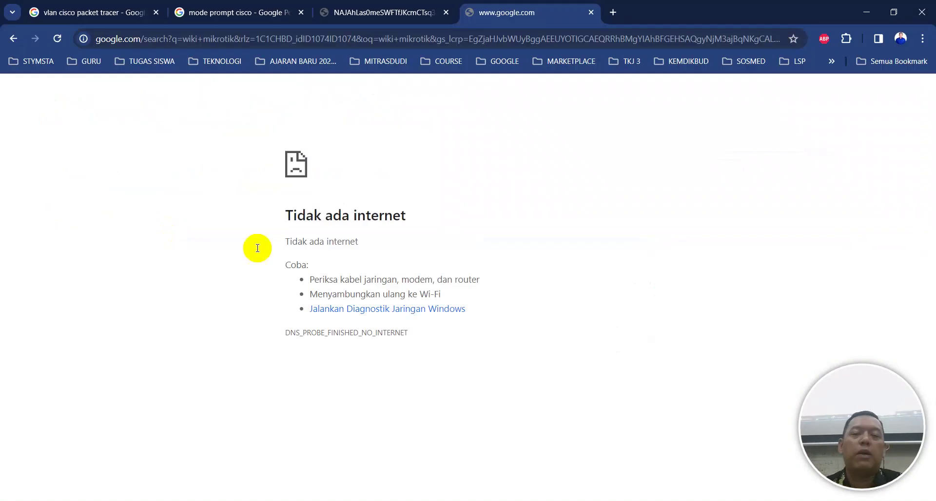
Leave Chrome's 'Tidak ada internet' page and bring the WinBox login window back
key("alt+Tab")
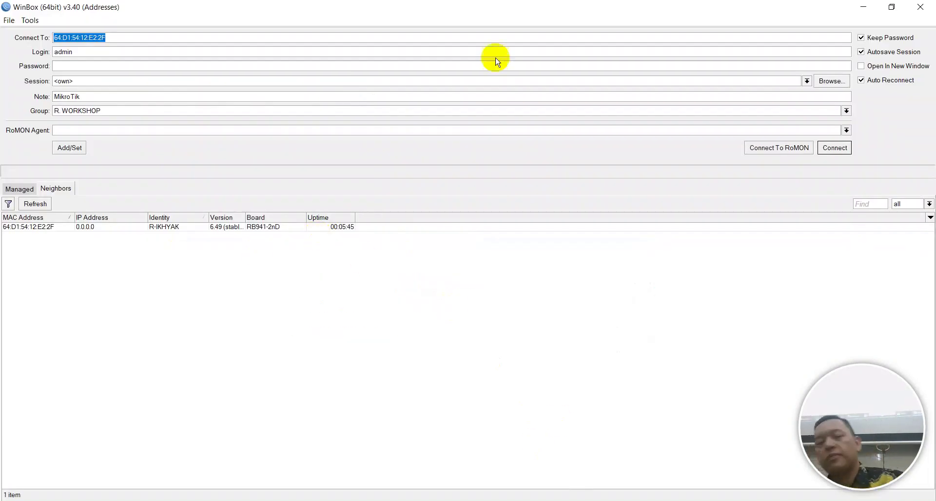
Log in to the R-IKHYAK neighbor as admin with its password
left_click(33, 227)
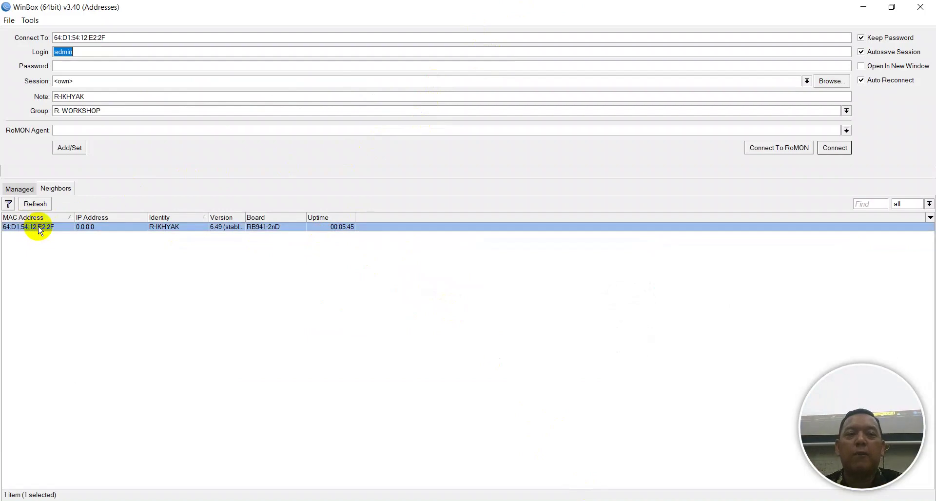
left_click(836, 148)
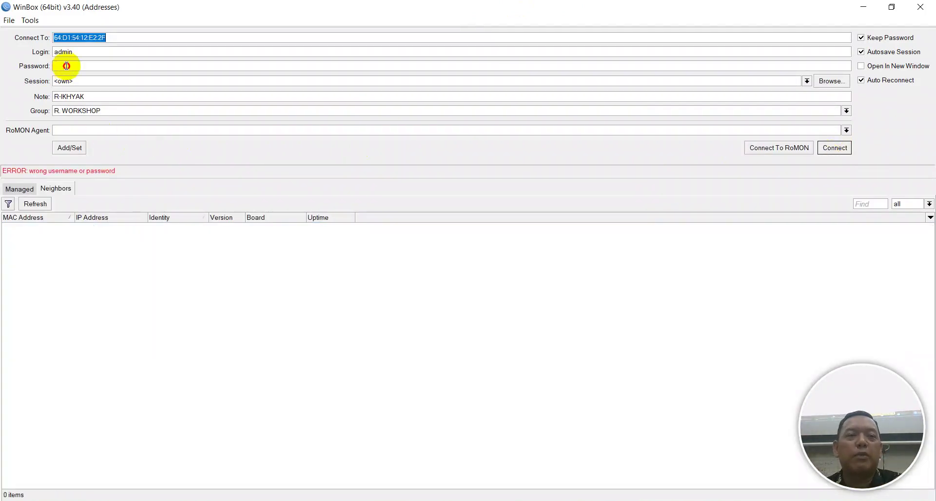
left_click(63, 66)
type("*")
left_click(835, 148)
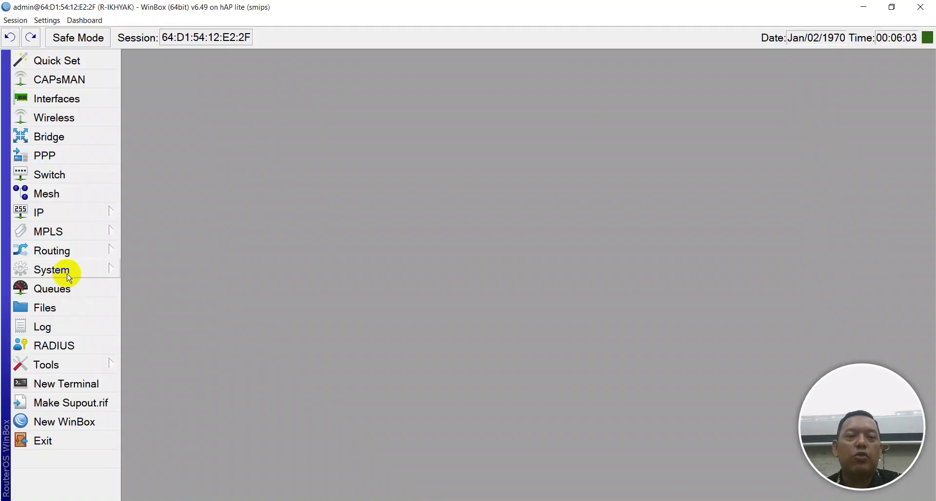
Open the System > Users list and the admin user's properties
left_click(69, 276)
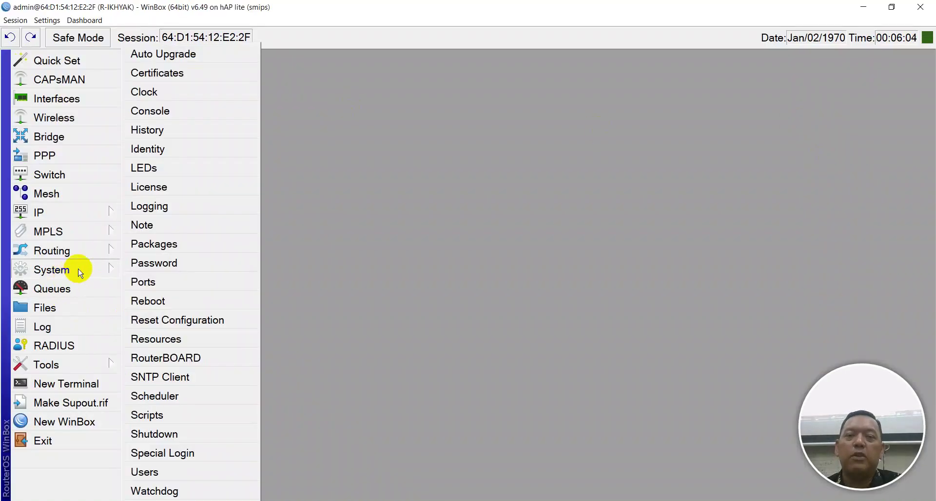
left_click(180, 478)
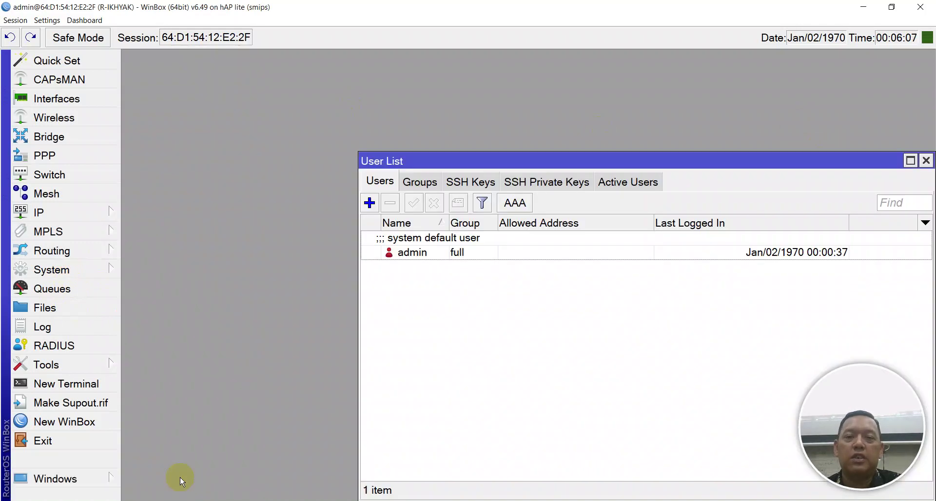
left_click_drag(445, 162, 276, 99)
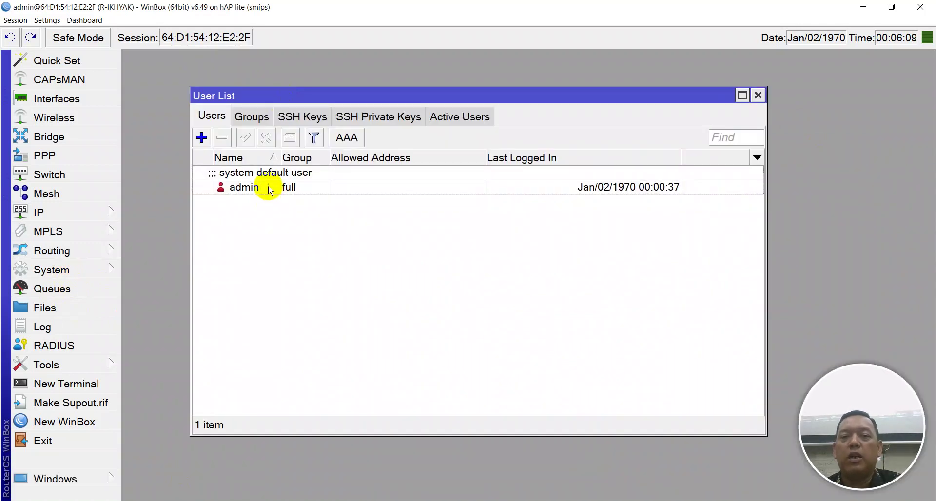
double_click(268, 187)
left_click_drag(608, 255, 389, 141)
Enter a new admin password in both fields and apply, then dismiss the same-password error
left_click(631, 323)
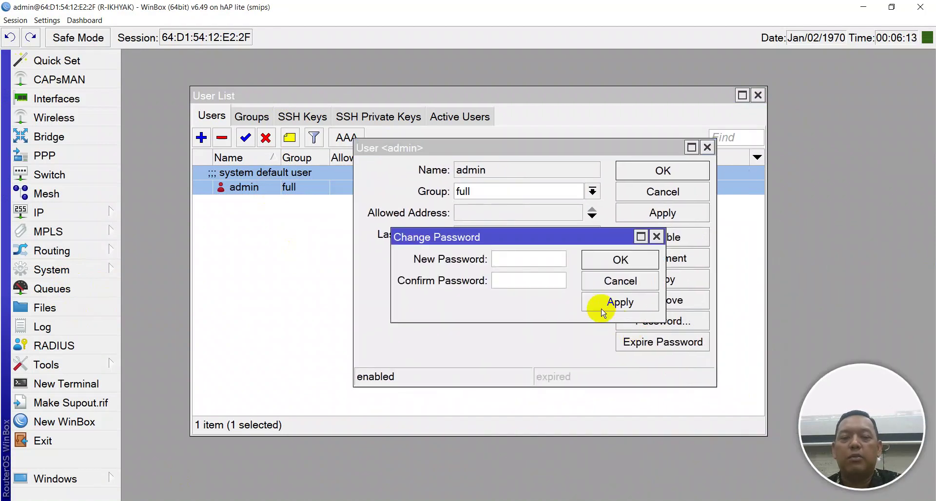
type("*")
left_click(550, 283)
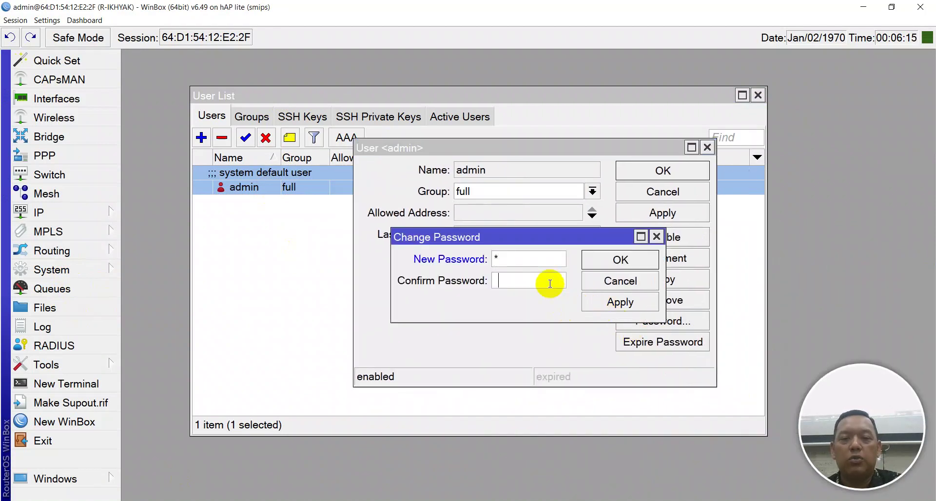
type("*")
left_click(621, 302)
left_click(621, 261)
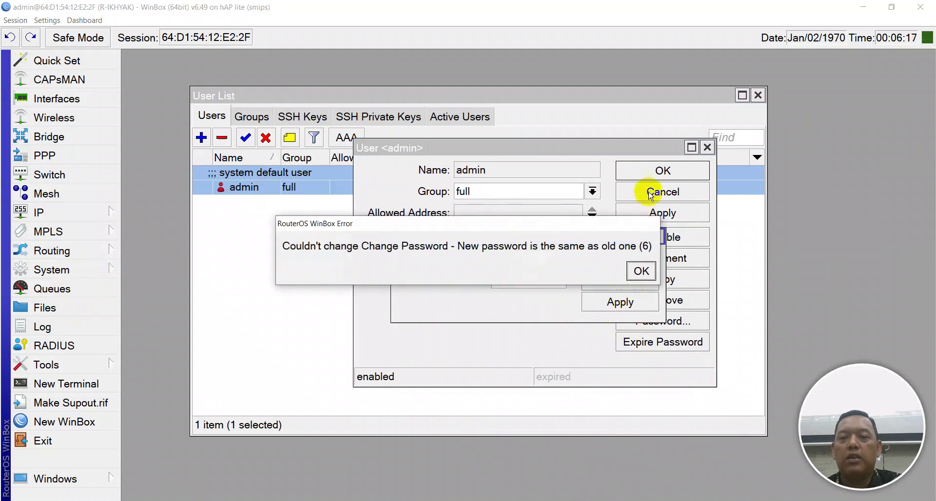
left_click(639, 271)
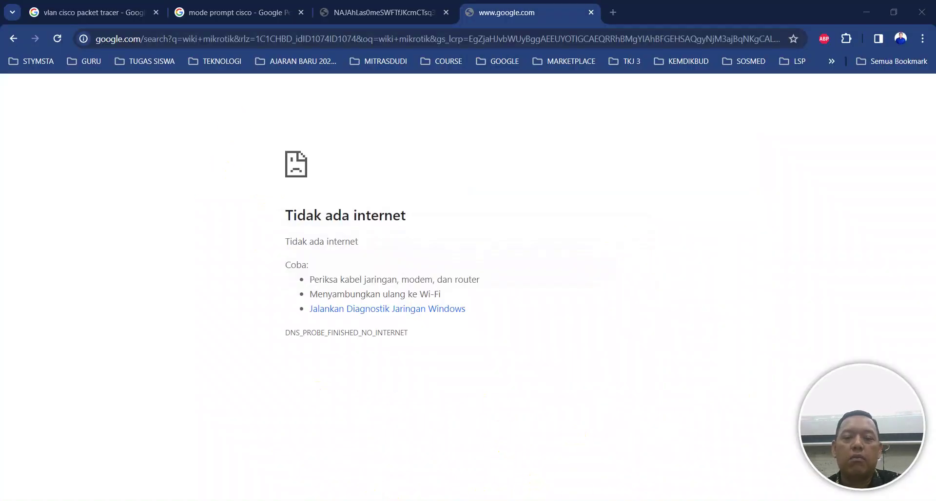
Retry the admin password with different entries in both fields until confirming the change
key("alt+Tab")
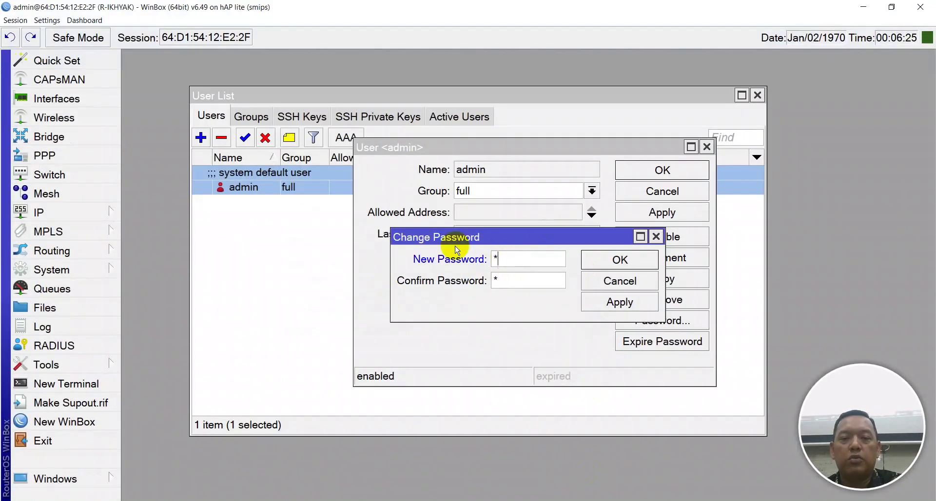
type("*")
left_click(497, 281)
type("*")
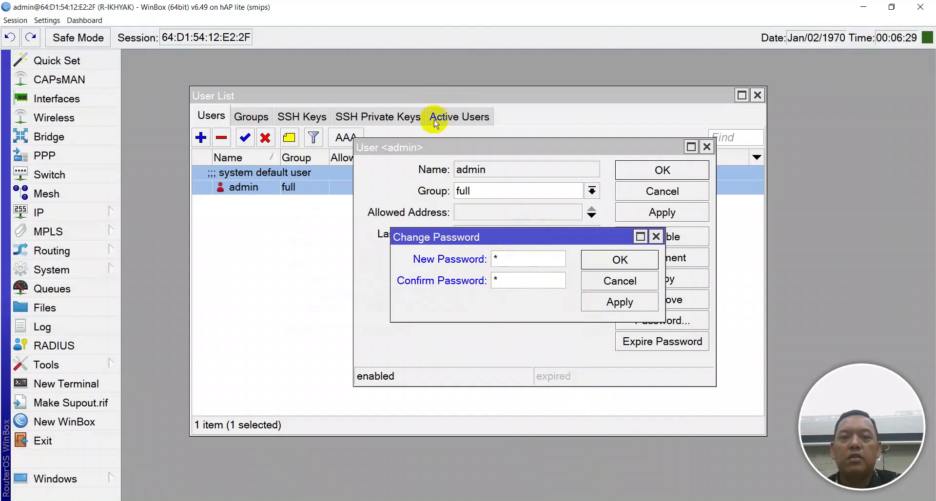
left_click(617, 305)
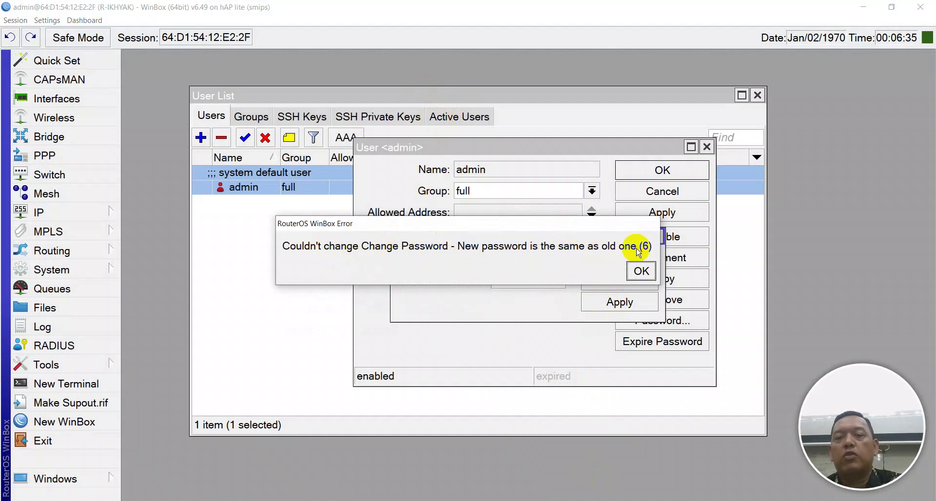
left_click(640, 269)
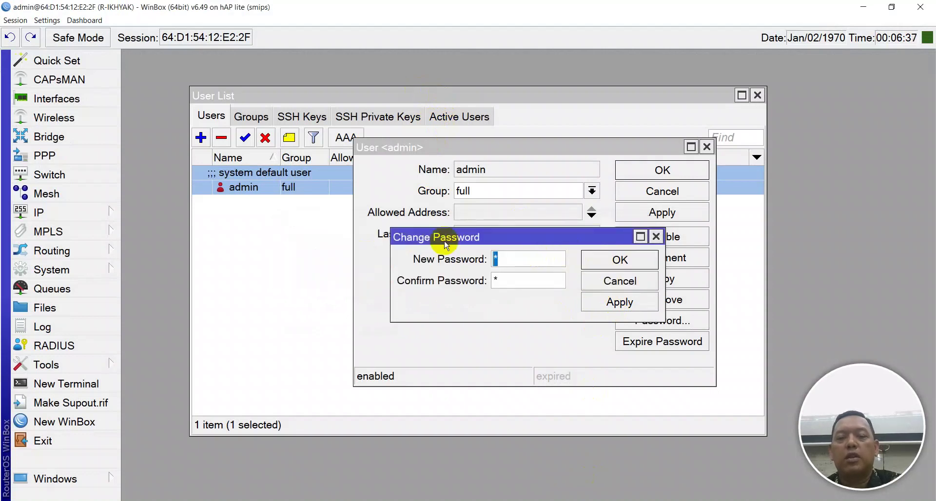
type("**")
key("Tab")
type("**")
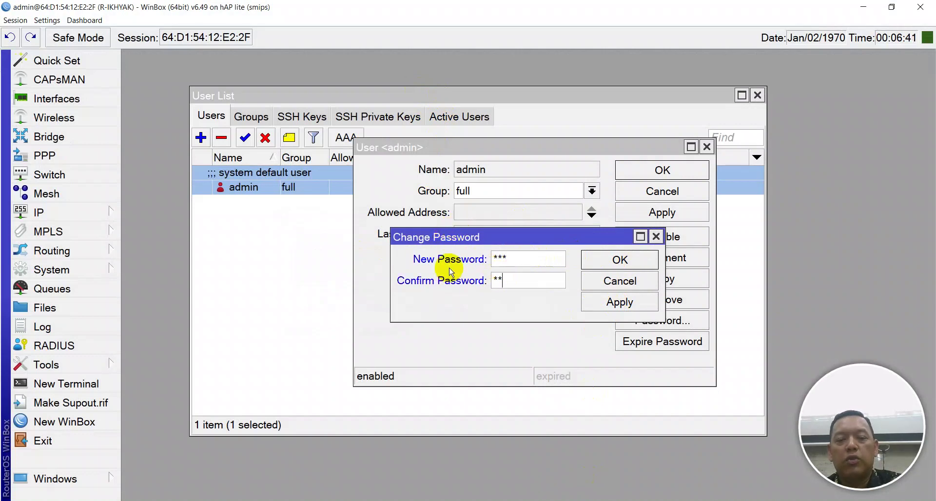
type("*")
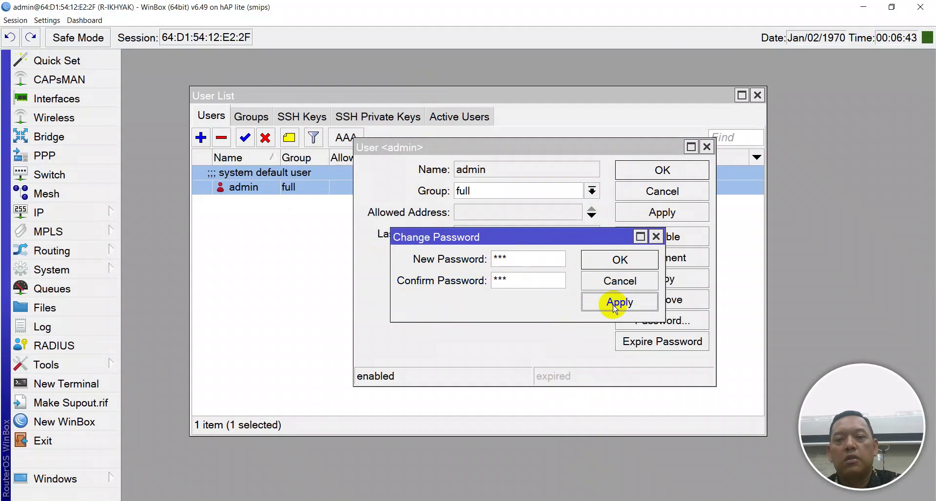
left_click(609, 262)
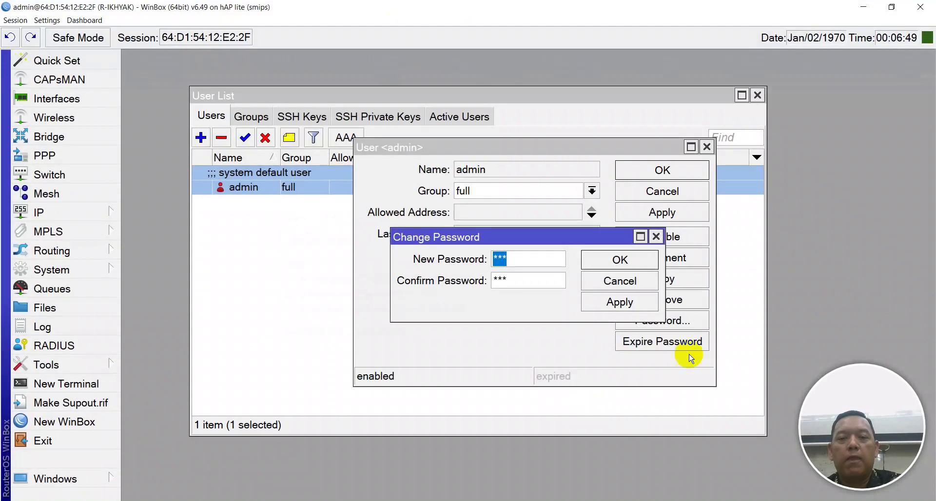
Close the password, admin and user list windows and disconnect from the router
key("Escape")
left_click(634, 170)
key("Escape")
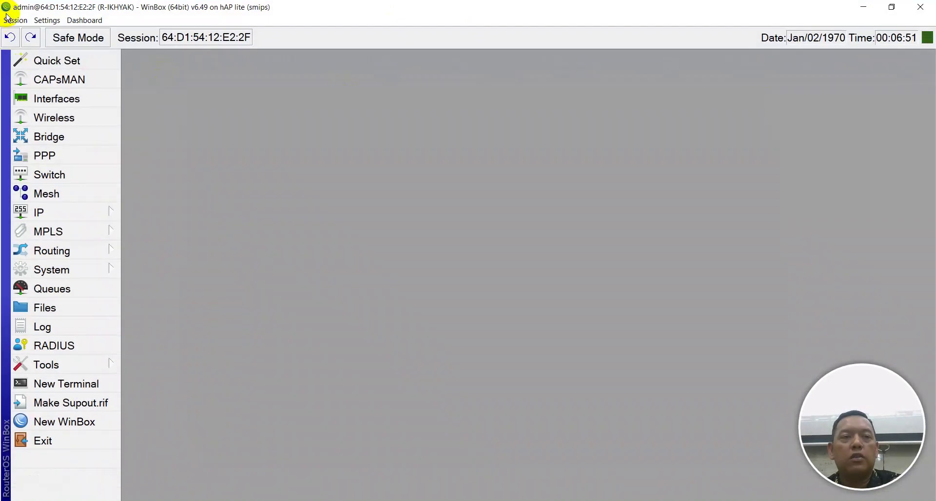
left_click(15, 20)
left_click(46, 125)
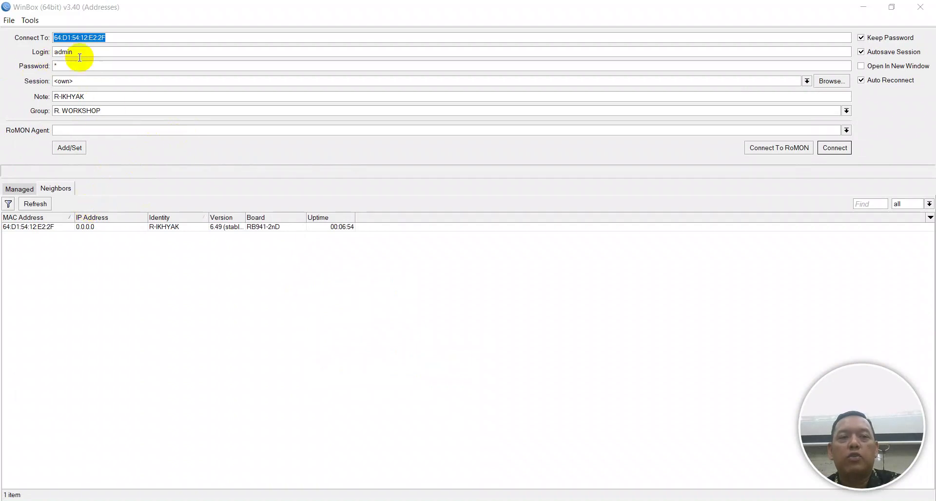
Log back in to R-IKHYAK with the new admin password and open System > Users
left_click(73, 53)
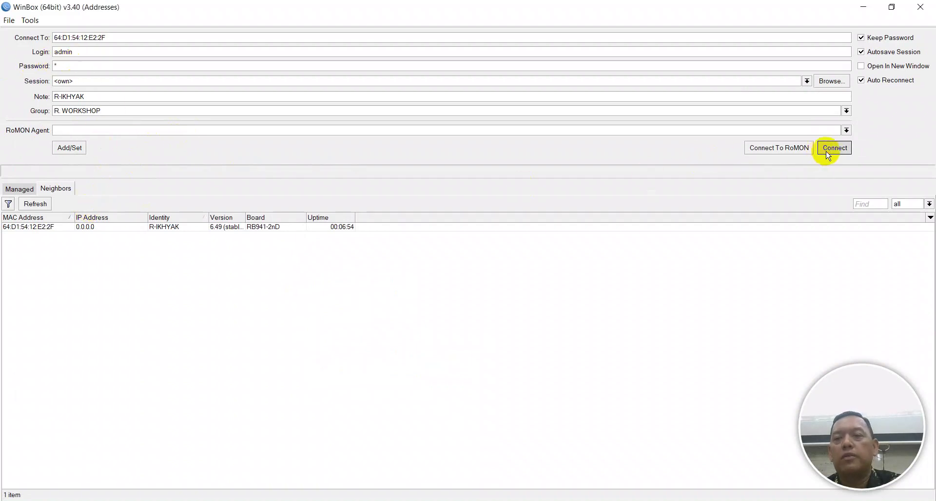
left_click(827, 148)
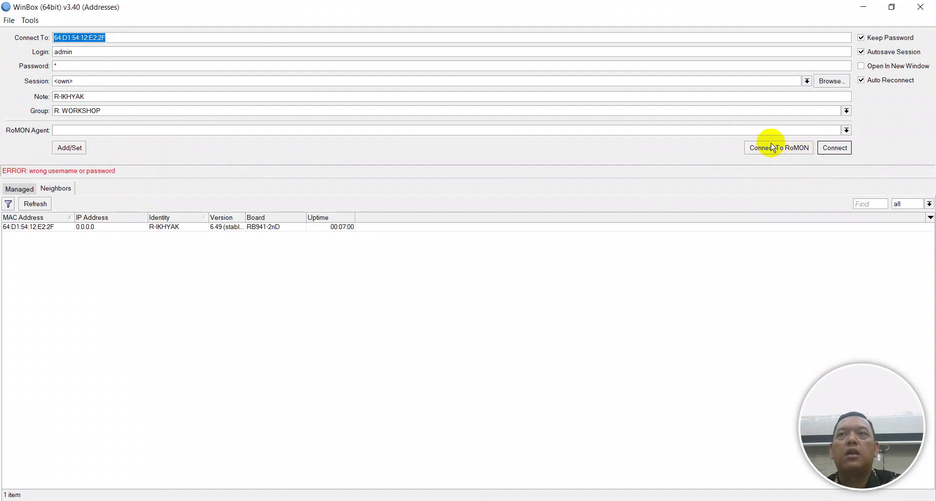
key("Tab")
key("Tab")
type("***")
left_click(847, 153)
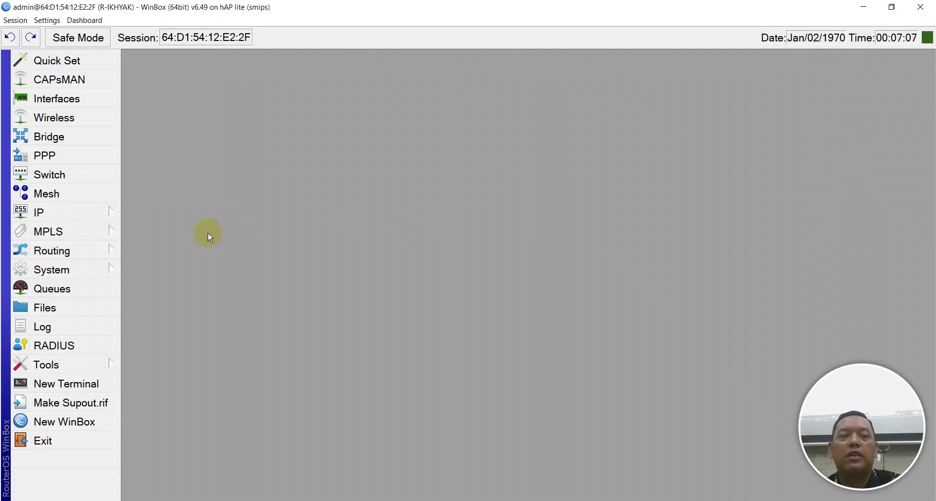
left_click(84, 267)
left_click(163, 470)
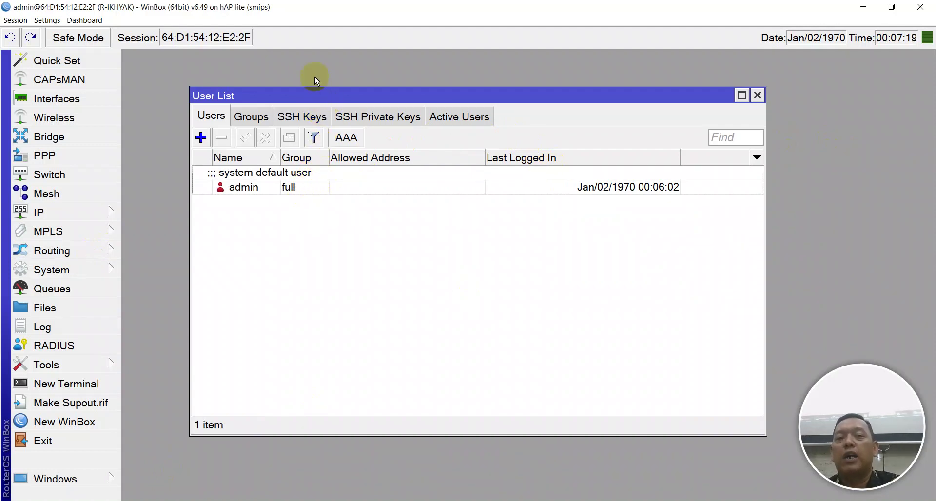
Set the admin user's password to empty and confirm the change
double_click(278, 188)
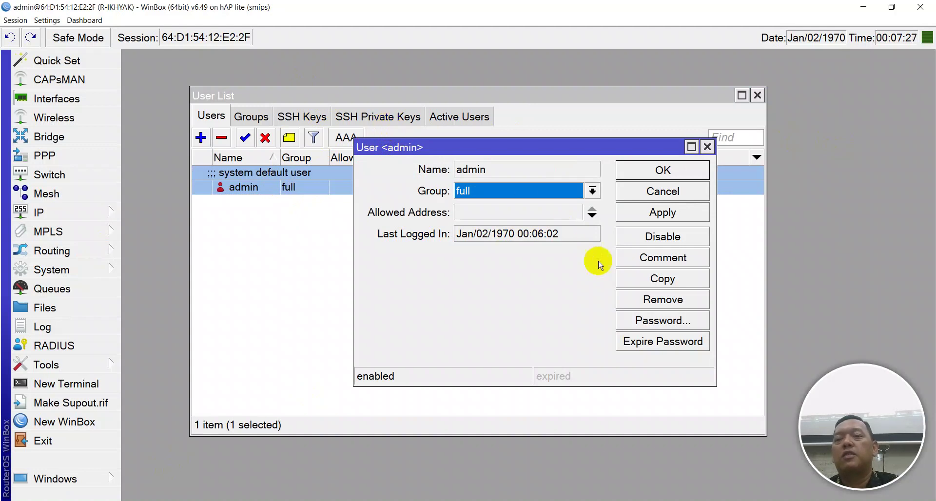
left_click(664, 318)
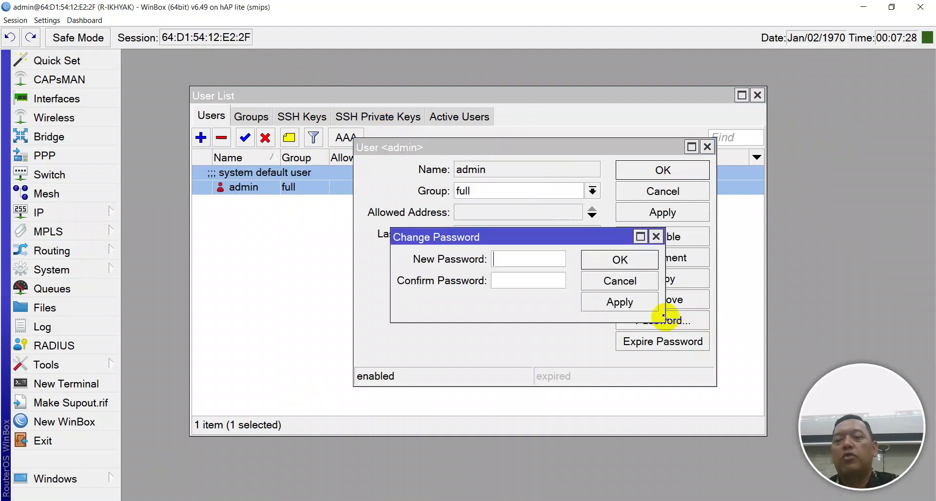
left_click(636, 305)
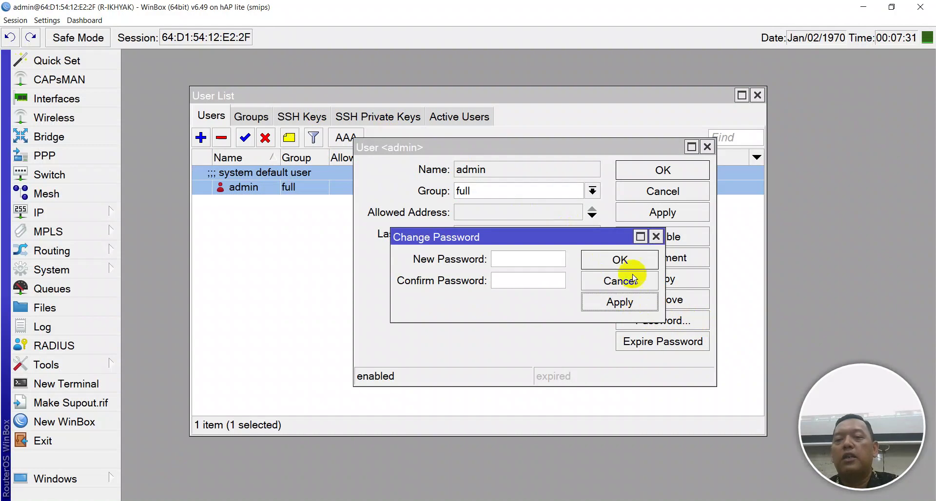
left_click(626, 260)
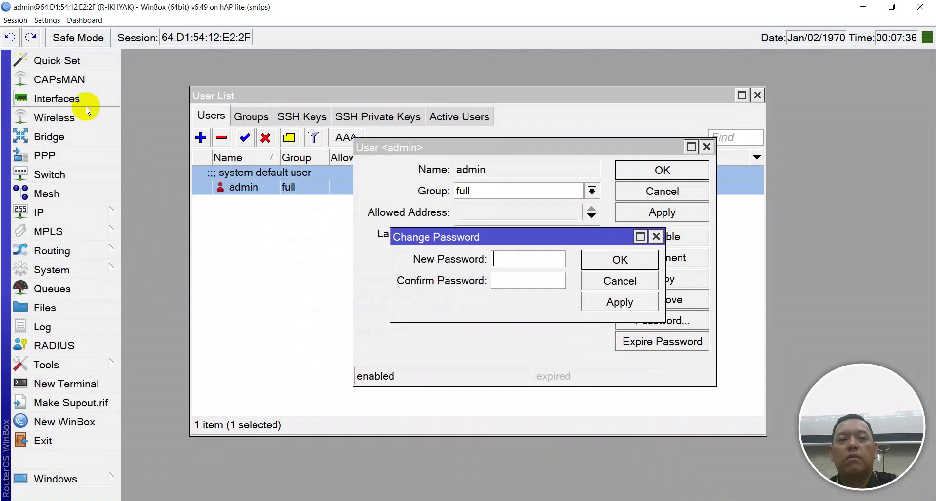
key("Escape")
key("Escape")
key("Escape")
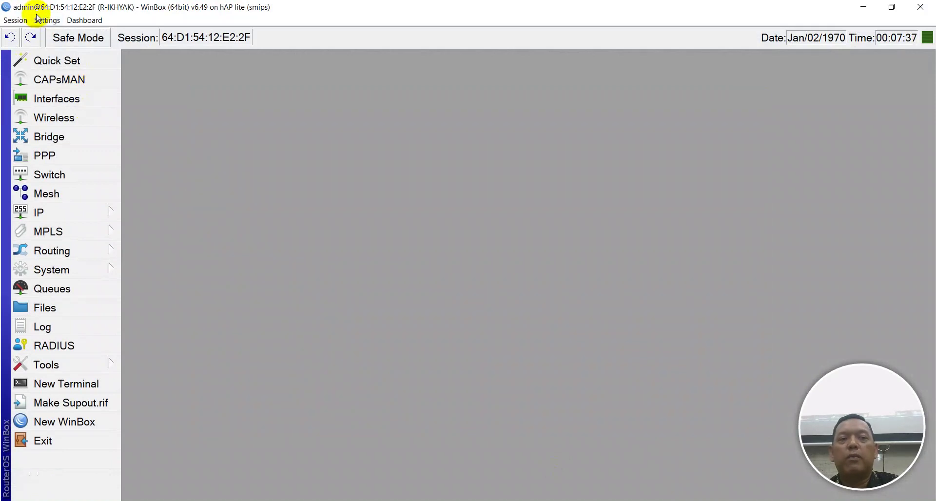
Disconnect, clear the stored login password, and reconnect as admin with no password
left_click(16, 20)
left_click(63, 114)
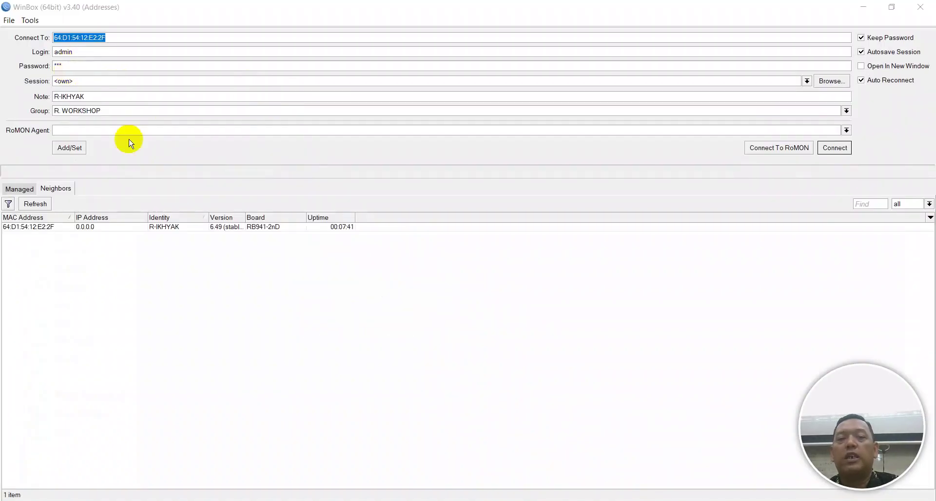
left_click(835, 148)
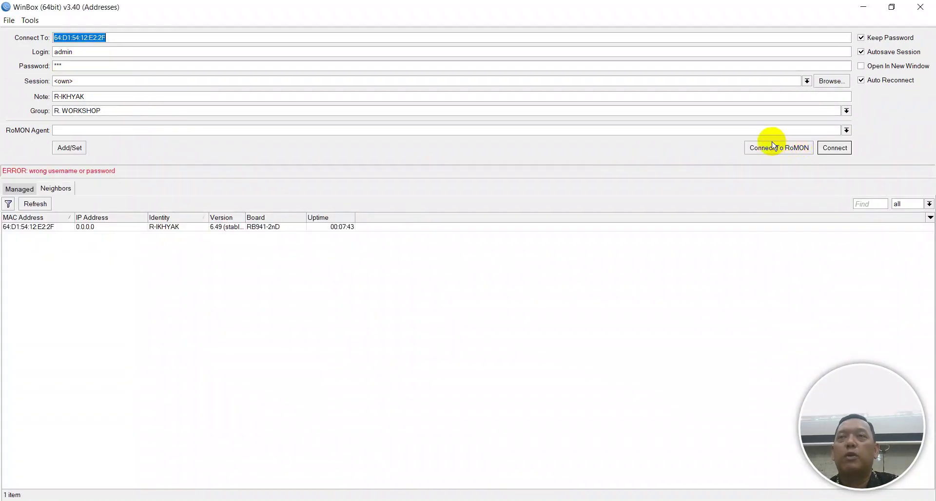
left_click(106, 63)
key("ctrl+a")
key("BackSpace")
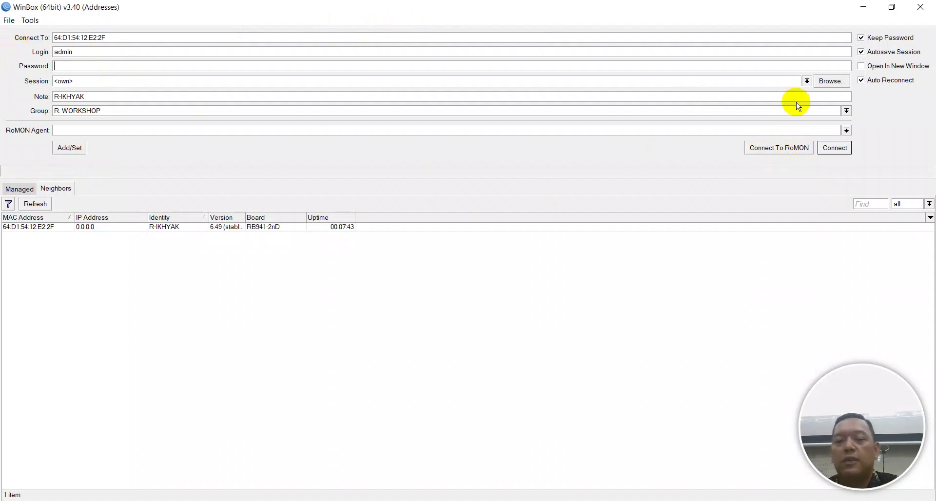
left_click(834, 148)
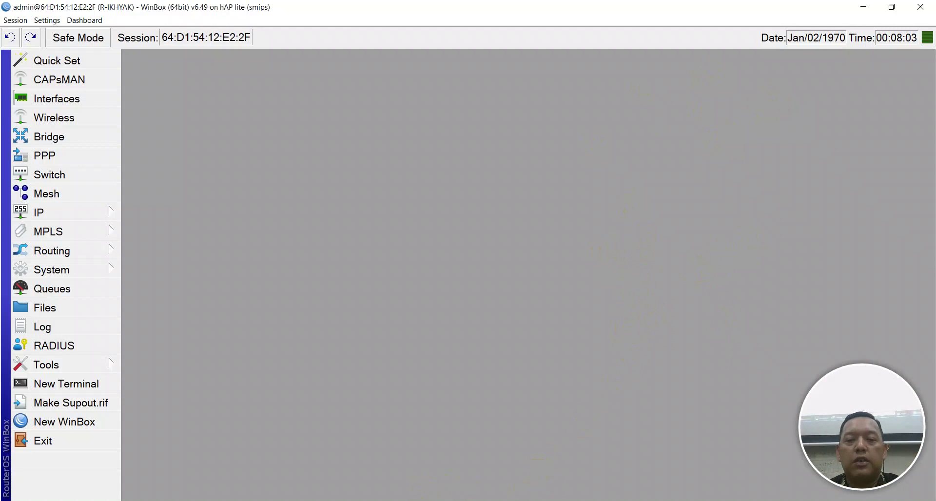
Type DHCP Client as item 3 in the Notepad++ notes, then return to WinBox
key("alt+Tab")
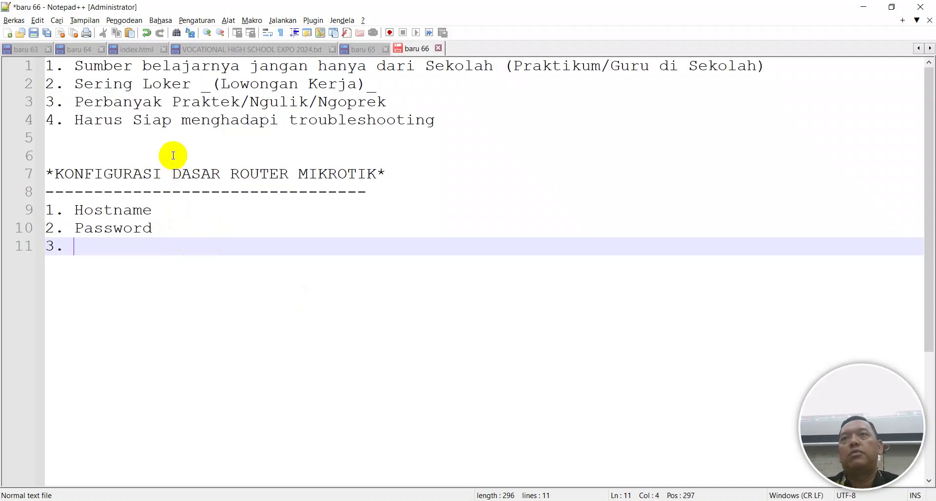
key("Caps_Lock")
type("DHCP Client")
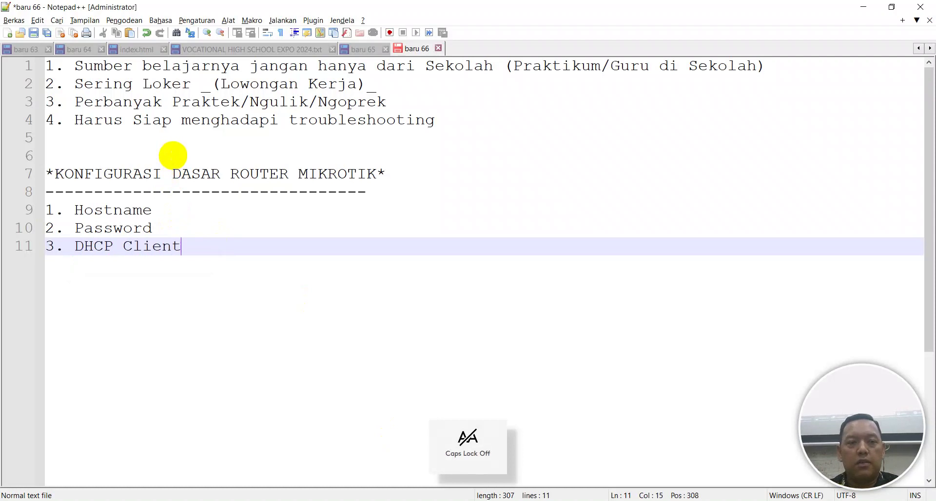
key("Return")
key("alt+Tab")
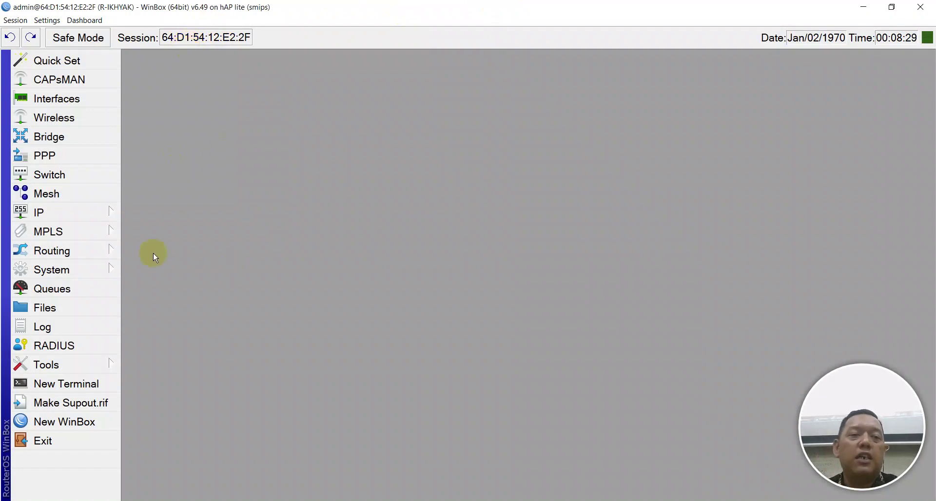
Add a new DHCP client under IP > DHCP Client using interface ether1
left_click(62, 217)
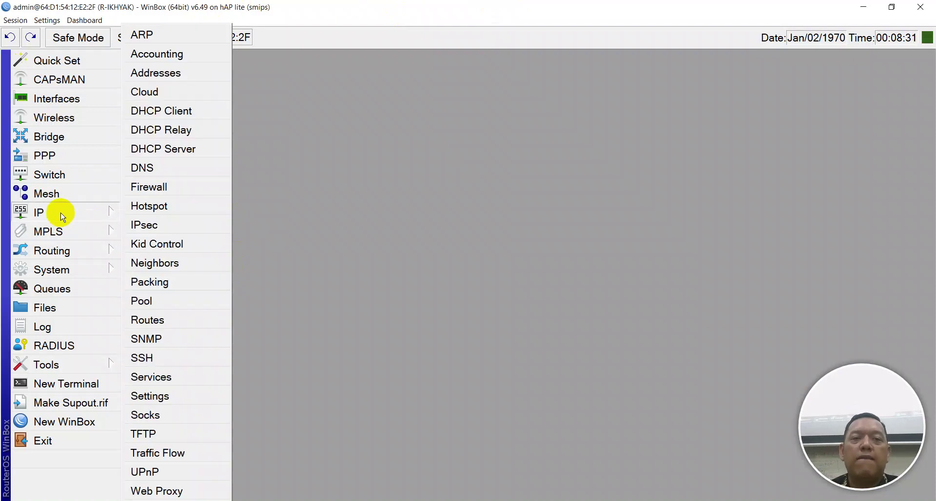
left_click(145, 117)
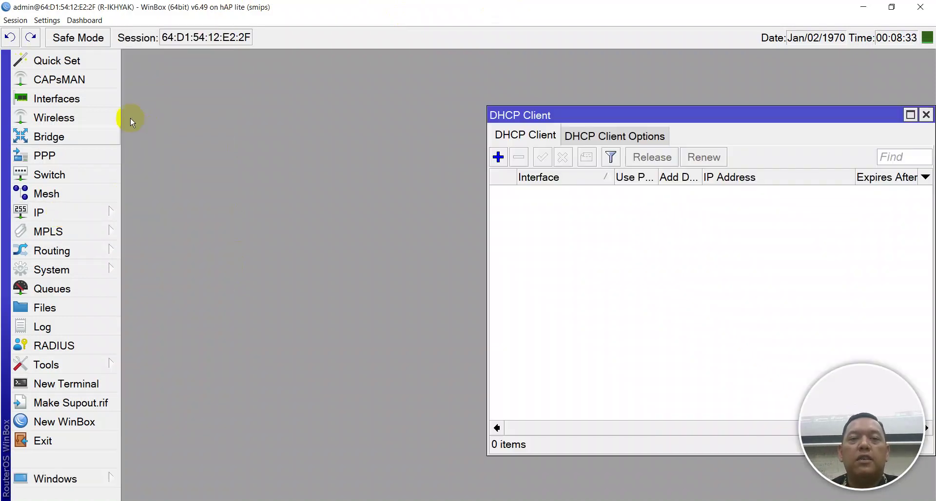
left_click_drag(592, 115, 293, 94)
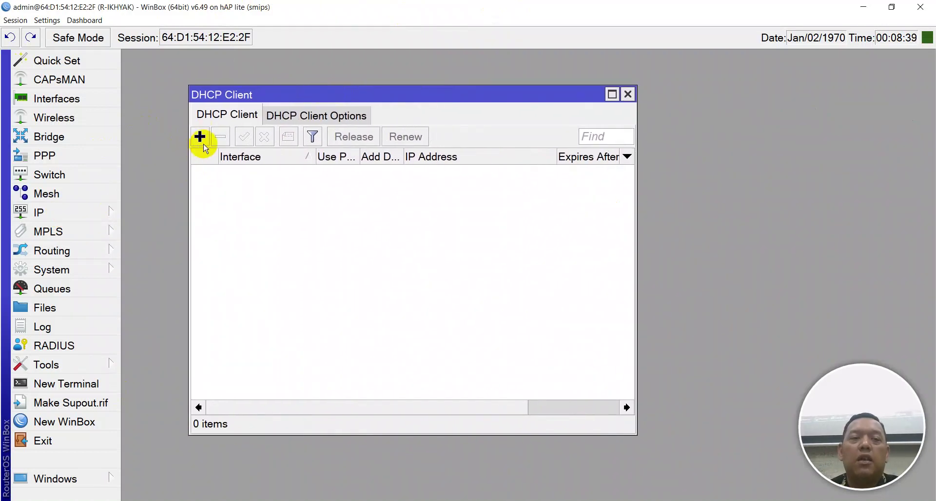
left_click(199, 137)
left_click_drag(777, 218, 380, 192)
left_click(339, 228)
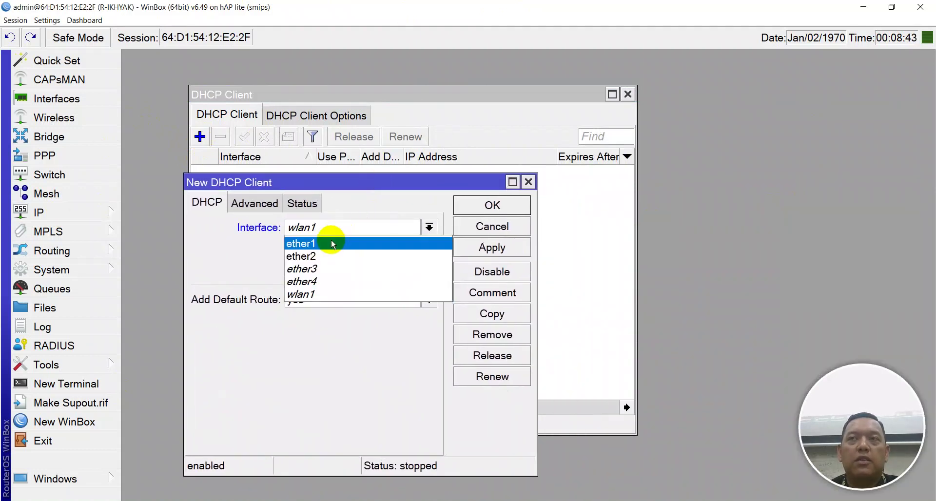
left_click(331, 242)
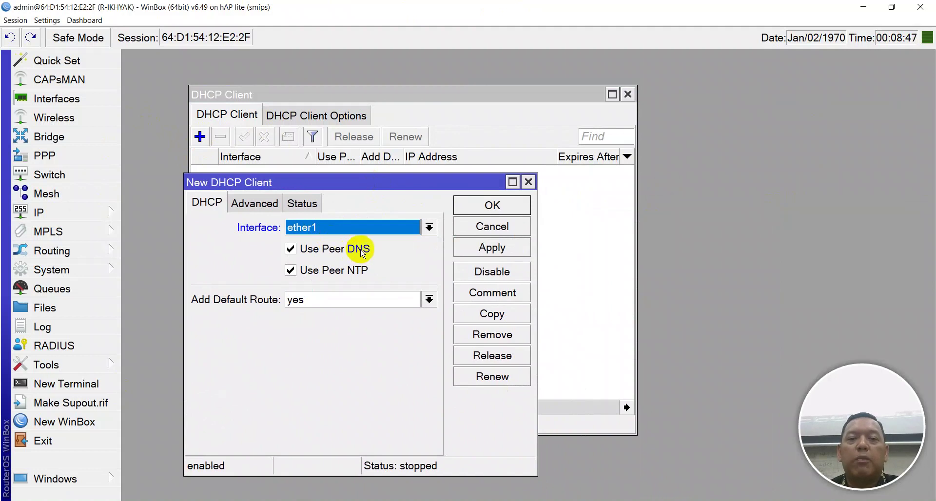
Review the router's IP > DNS settings and close them
left_click(38, 213)
left_click(143, 171)
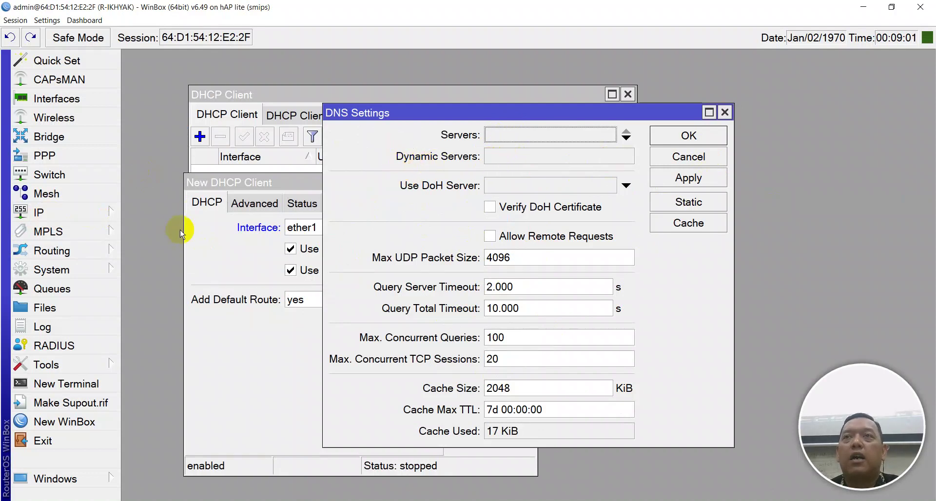
left_click(687, 158)
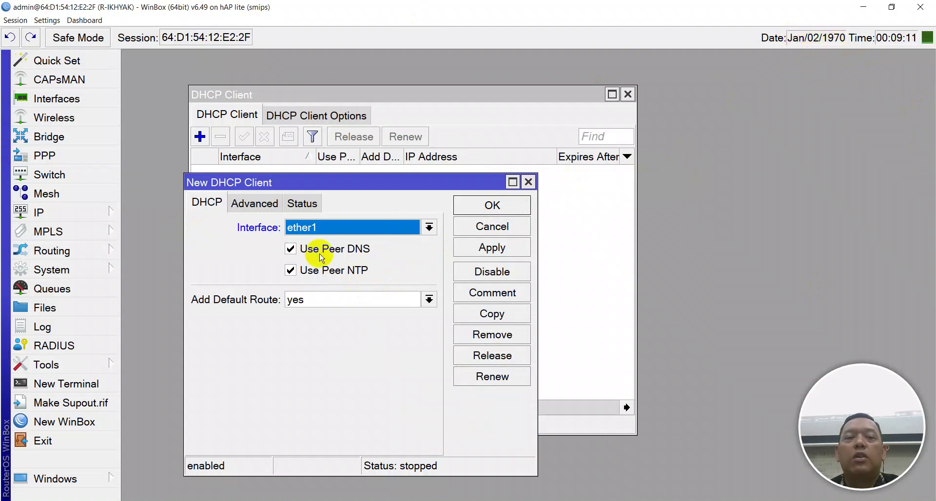
left_click(51, 269)
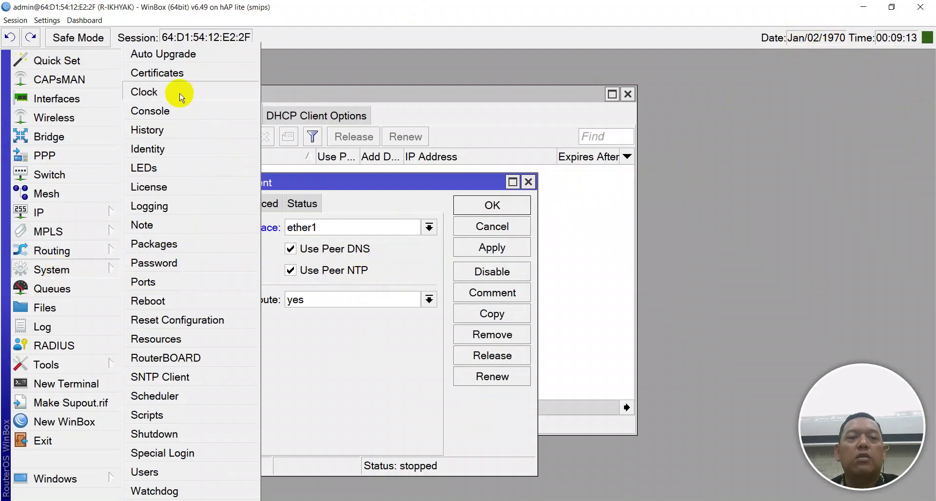
Check the router clock (Jan/02/1970, manual time zone), leave it unchanged, and bring up the IP menu
left_click(180, 93)
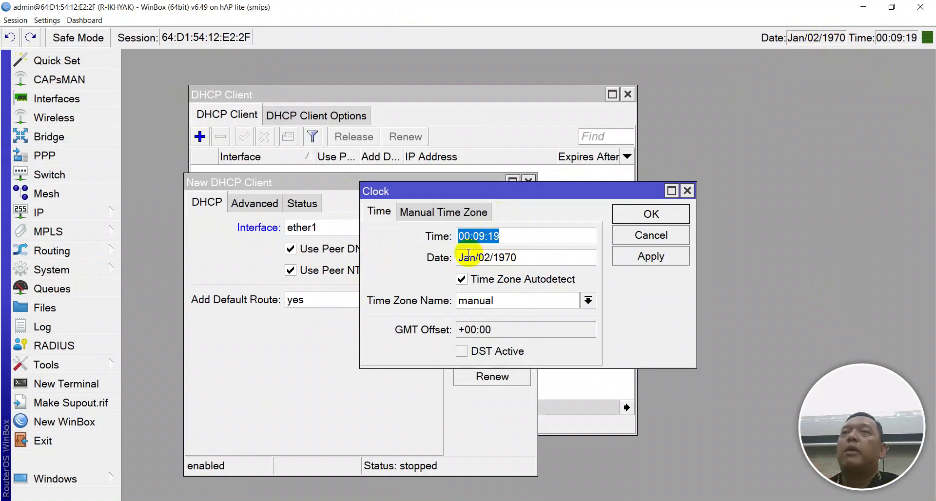
left_click(643, 236)
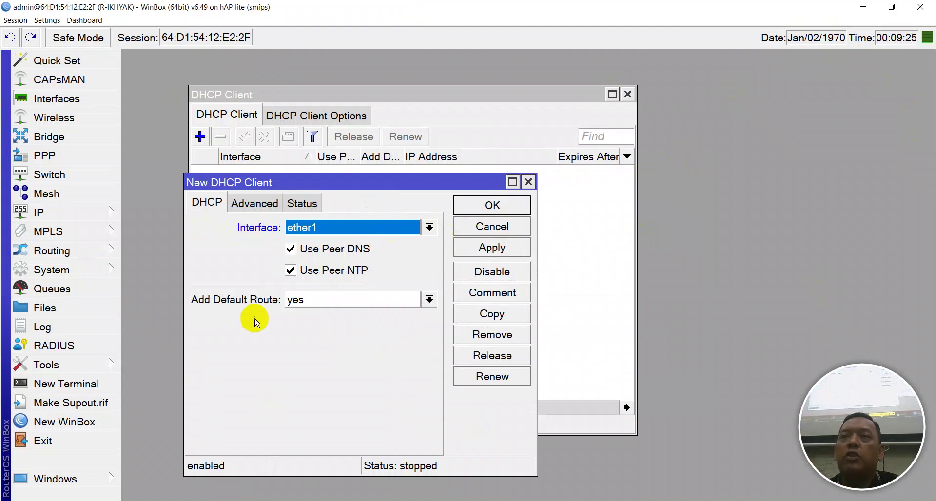
left_click(65, 214)
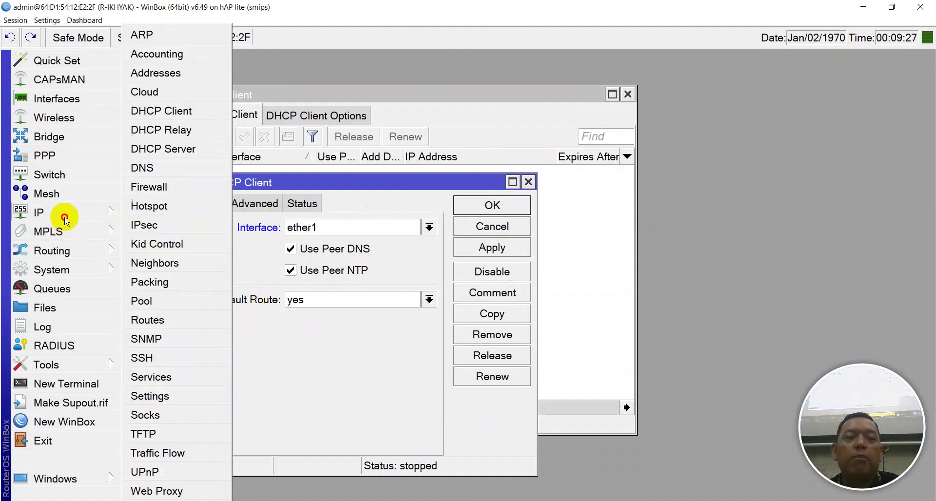
left_click(160, 321)
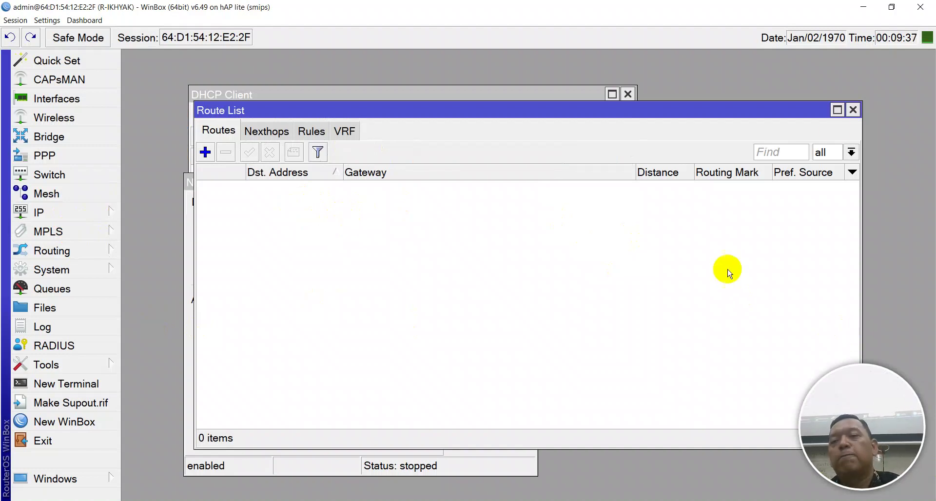
left_click(853, 109)
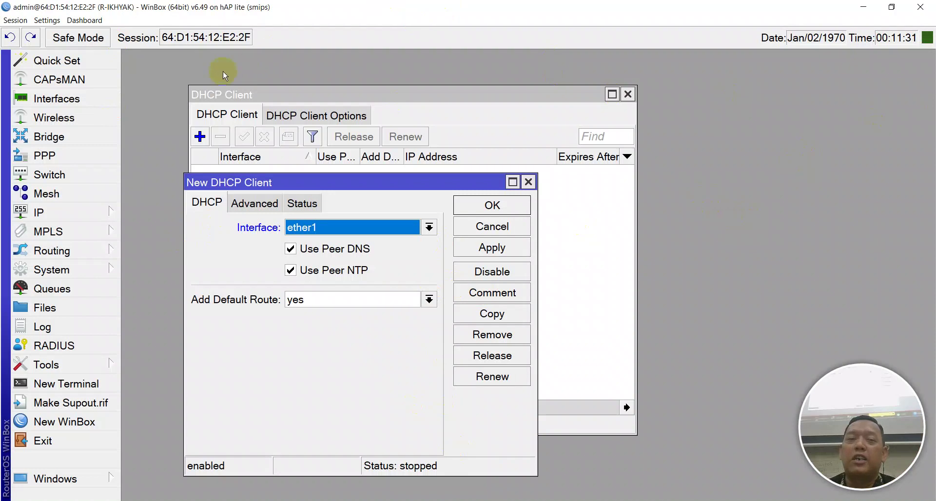
Review the Advanced and Status tabs, then apply the ether1 DHCP client so it leases 172.16.50.253/24
left_click(254, 203)
left_click(302, 203)
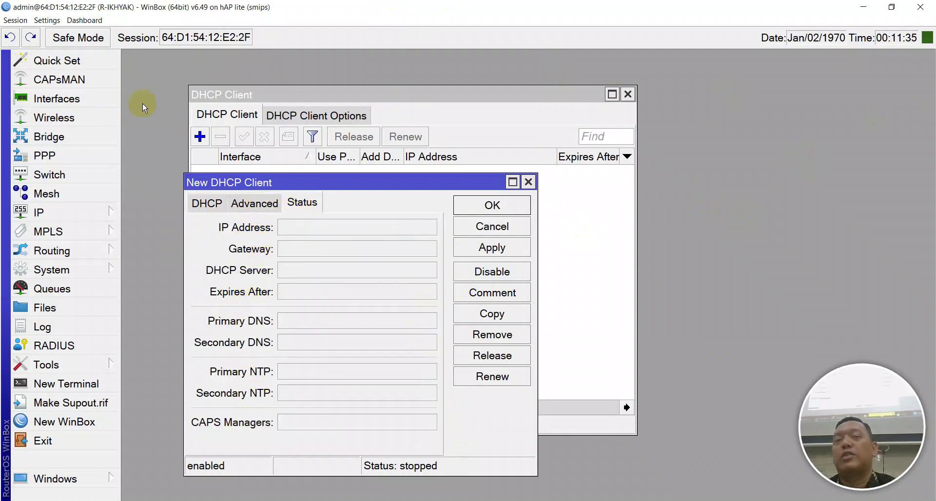
left_click(191, 203)
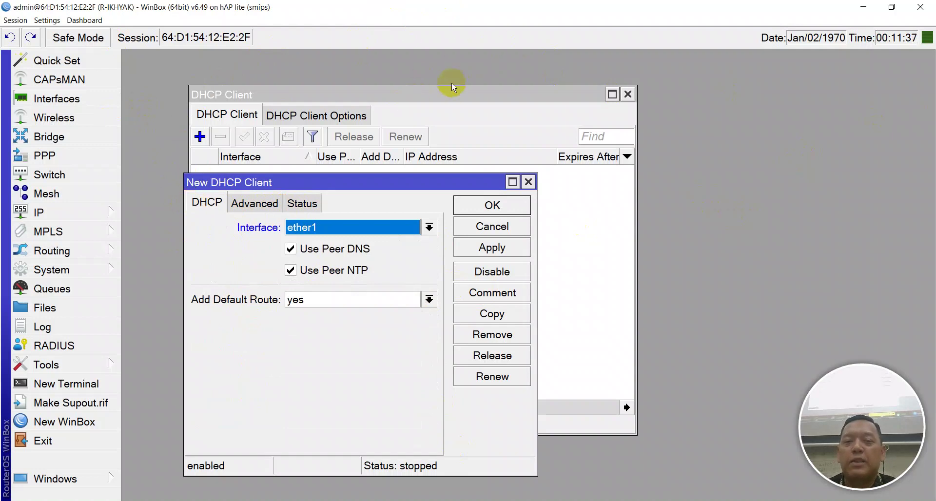
left_click(497, 253)
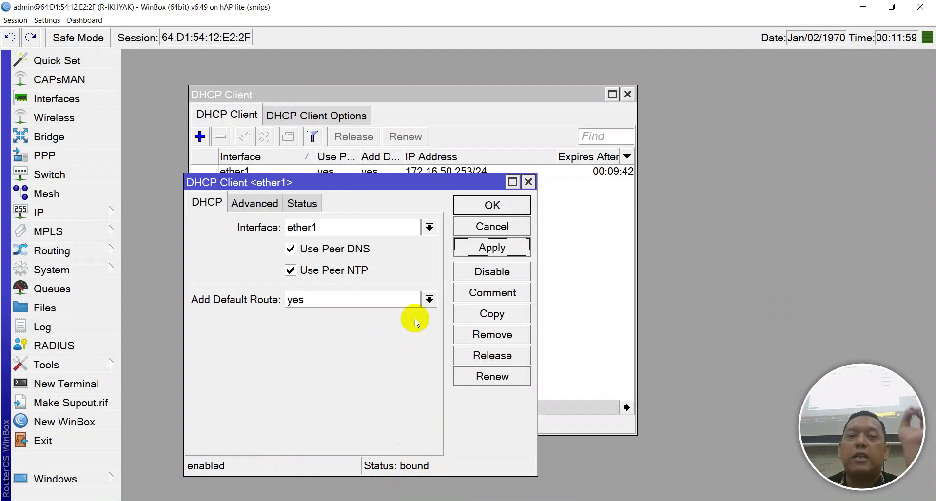
Inspect the ether1 lease's IP, gateway, DNS and NTP servers, then close the client details
left_click(252, 203)
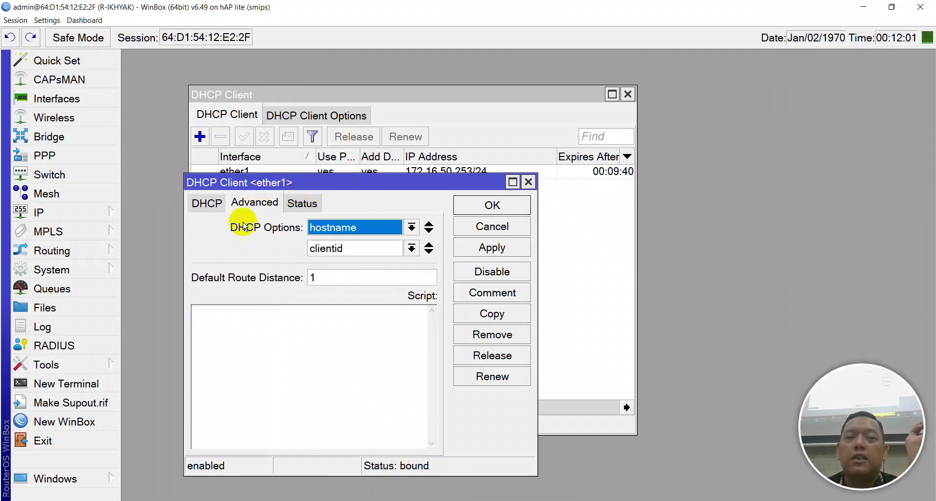
left_click(311, 210)
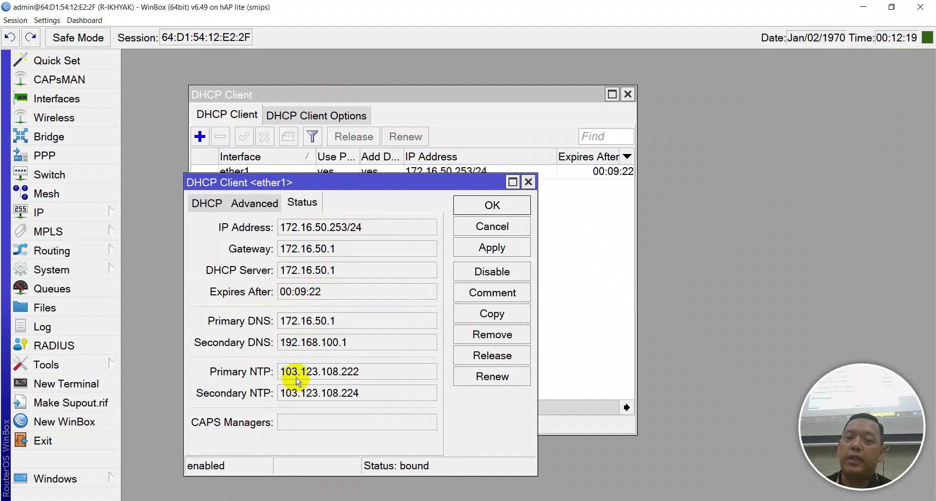
double_click(357, 399)
left_click(357, 399)
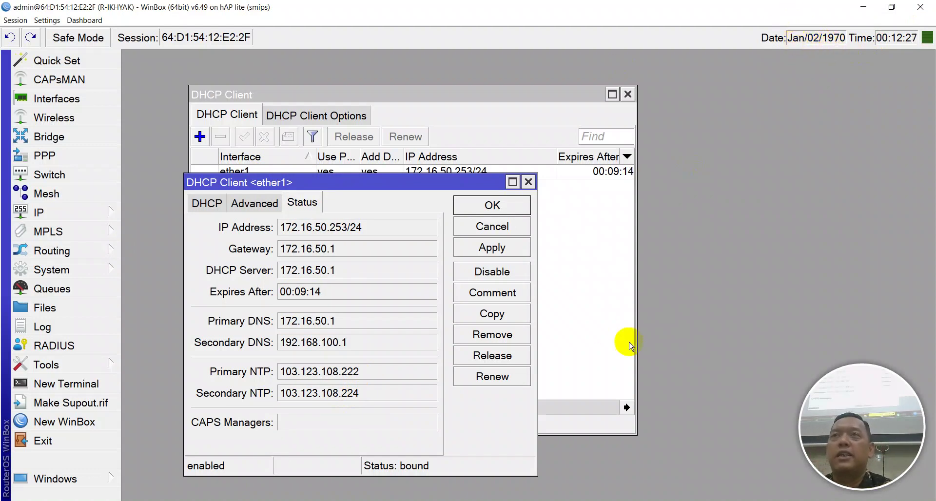
left_click(476, 205)
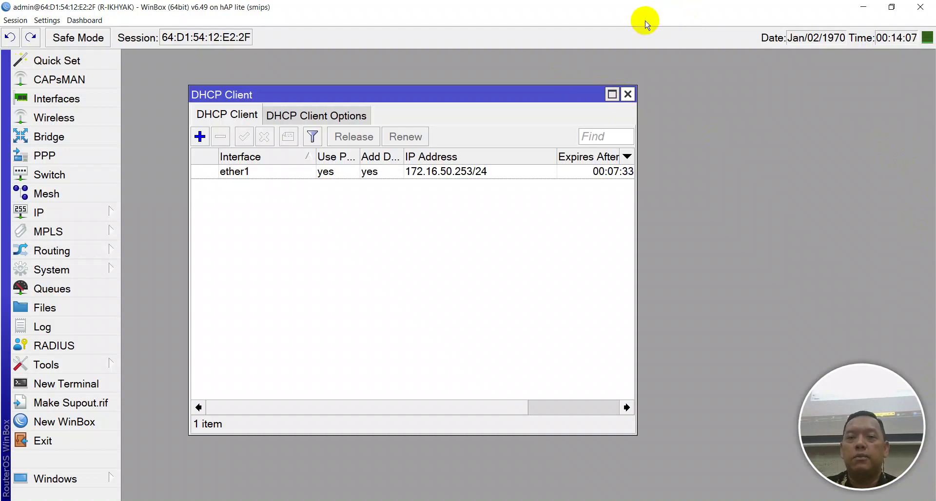
Close the DHCP Client list and add '4. NTP/SNTP Client' and a new '5.' line in Notepad++
left_click(628, 94)
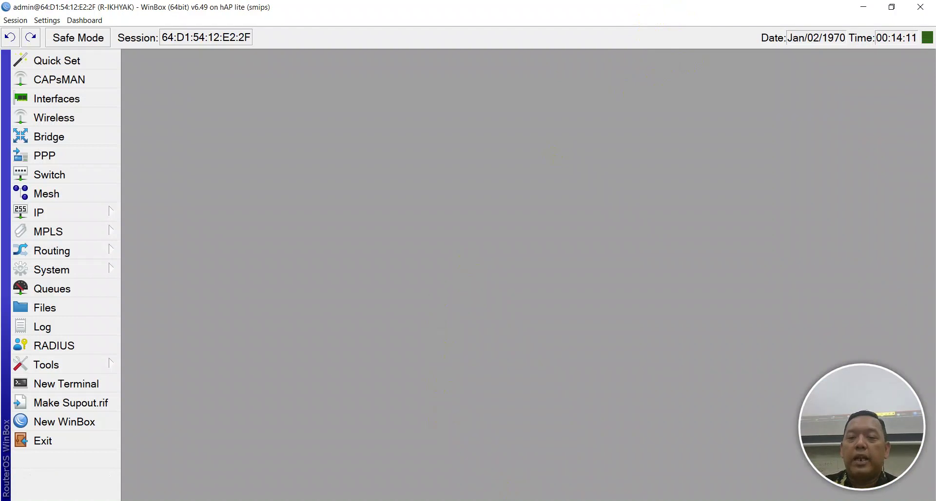
key("alt+Tab")
type("4. ")
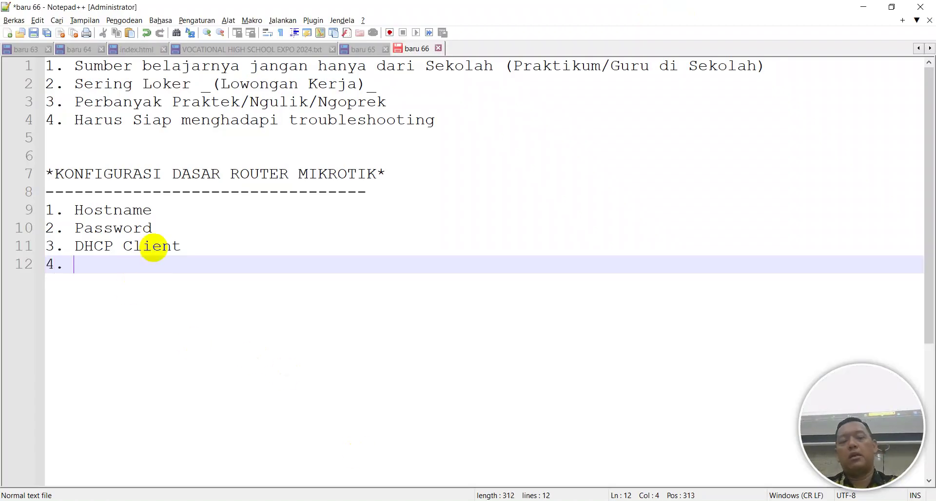
type("NT")
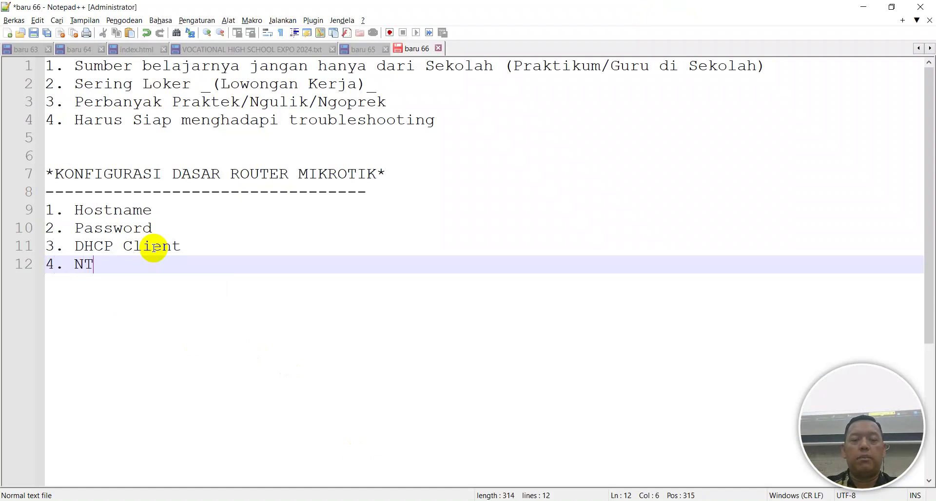
type("P/SN")
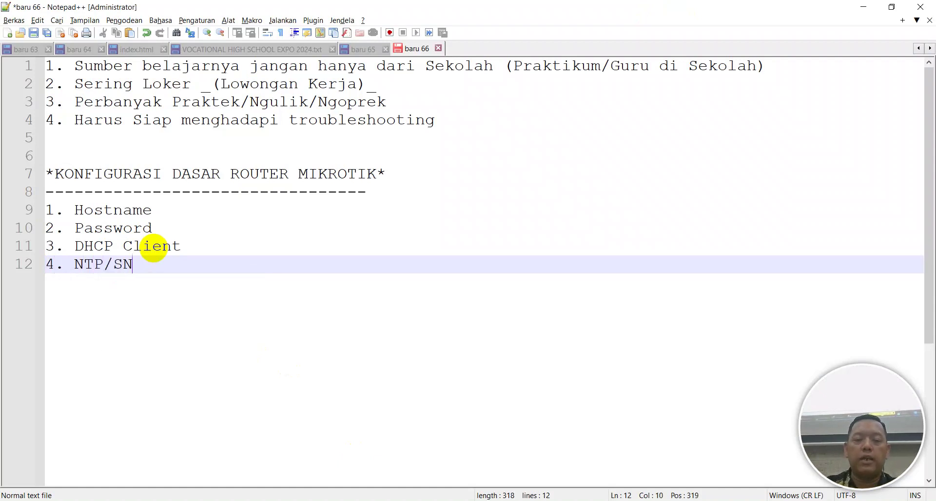
type("TP Client")
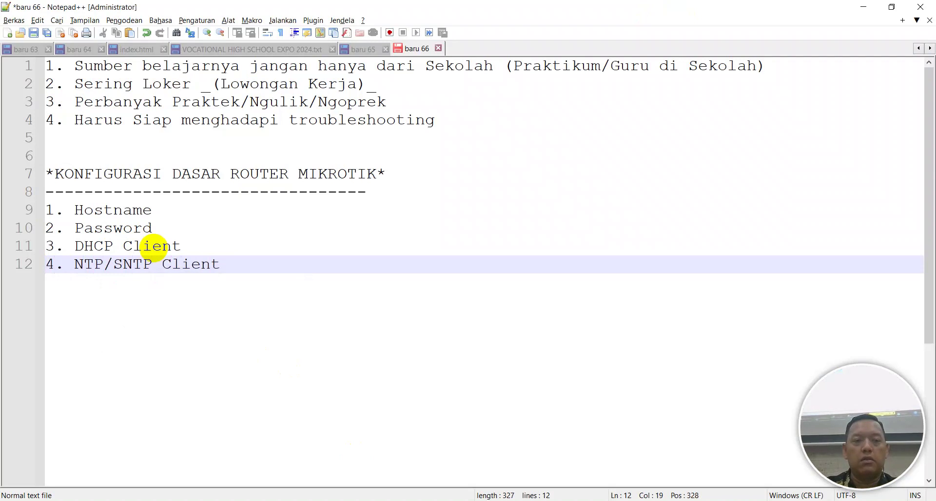
key("Return")
type("5.")
key("alt+Tab")
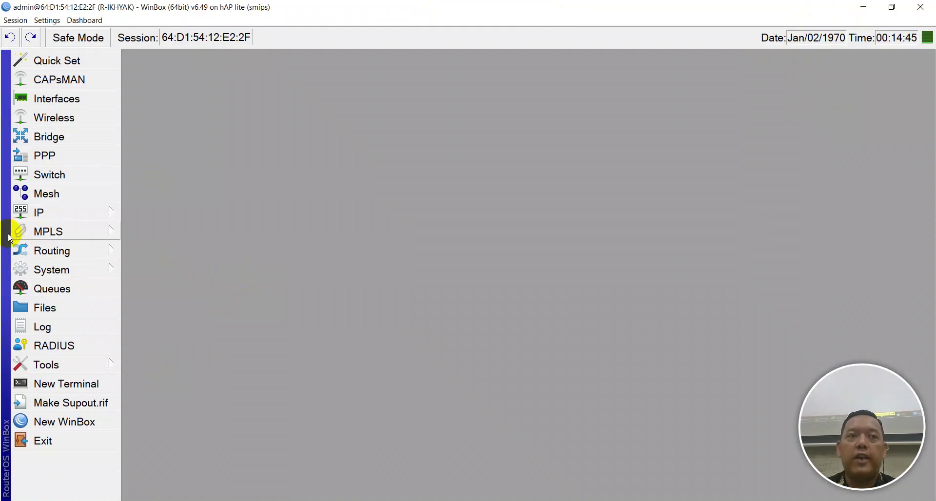
Open the DNS settings and the Route List from the IP menu
left_click(73, 212)
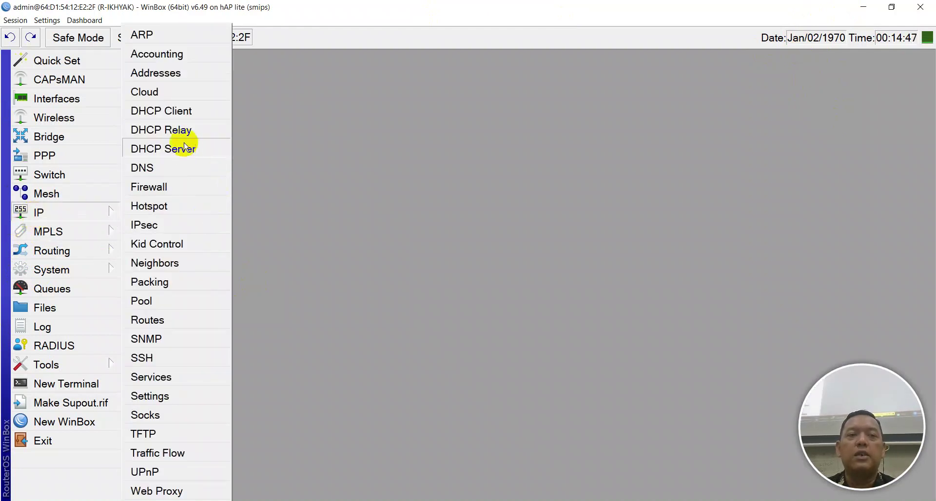
left_click(179, 171)
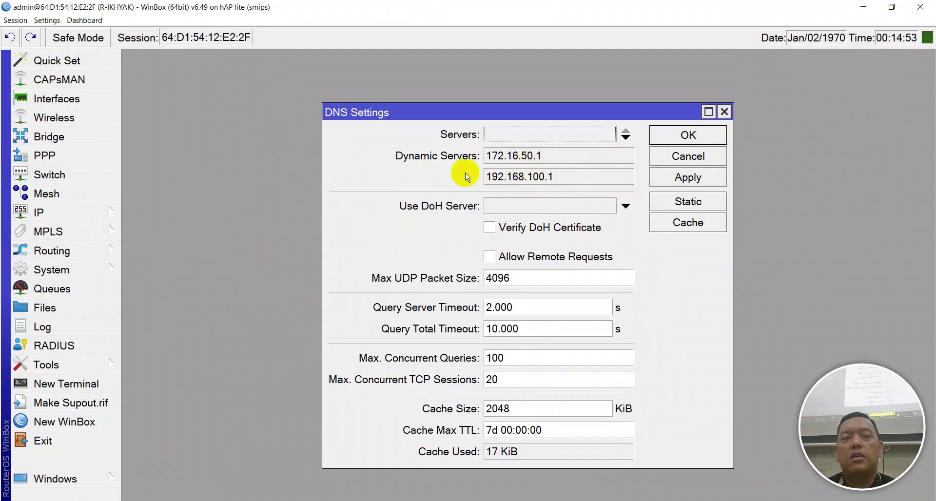
left_click(62, 214)
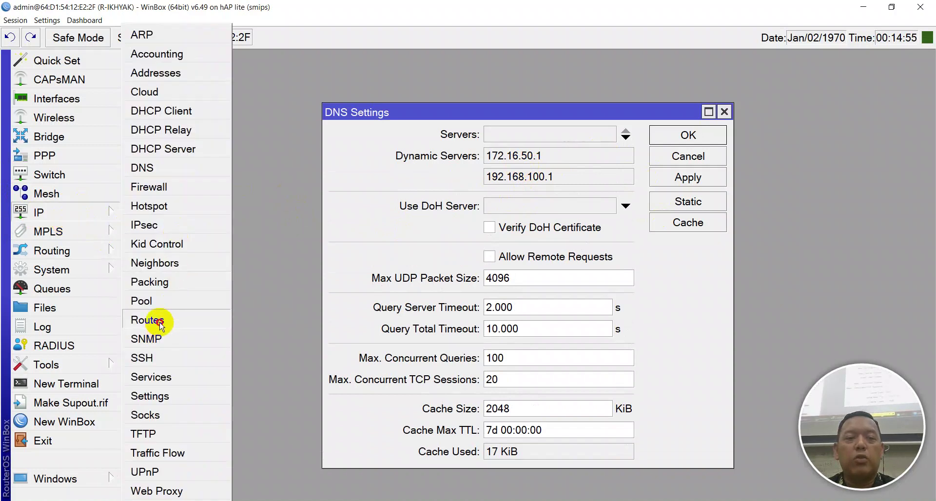
left_click(162, 320)
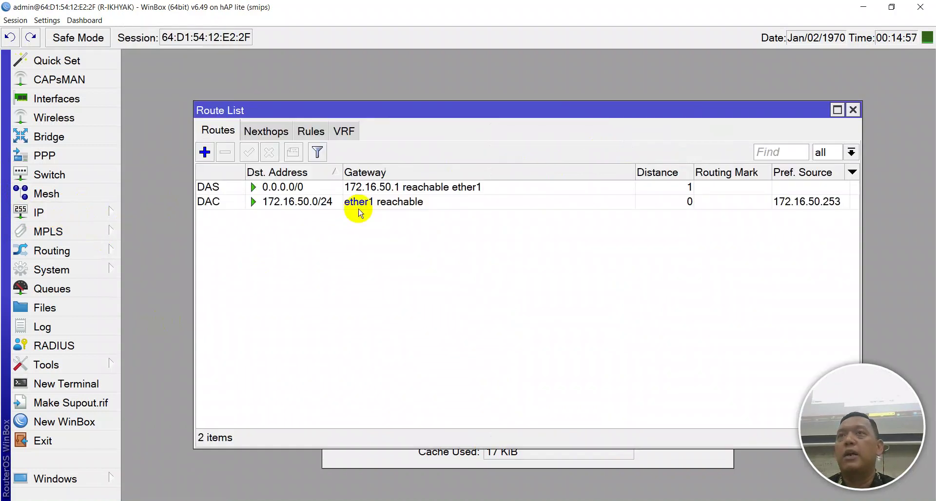
Arrange the DNS and Route List windows side by side, showing servers 172.16.50.1, 192.168.100.1 and the default route
left_click_drag(507, 110, 507, 189)
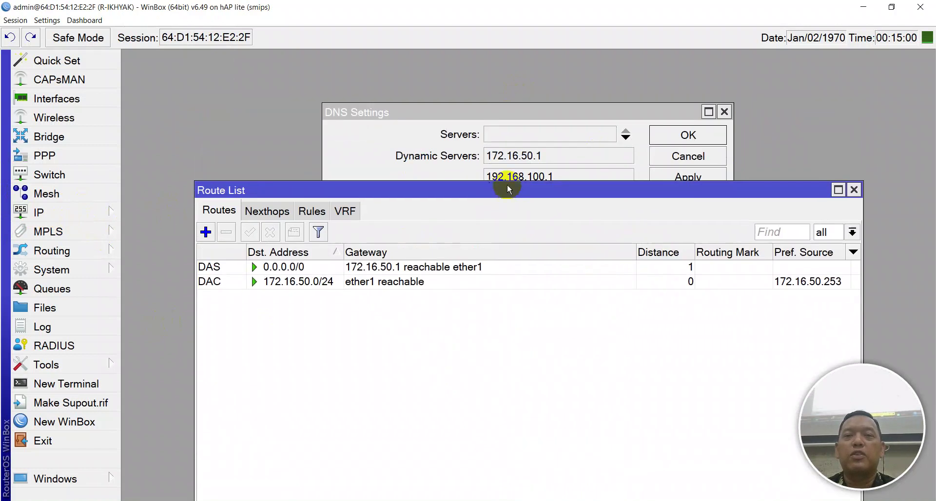
left_click_drag(334, 104, 271, 60)
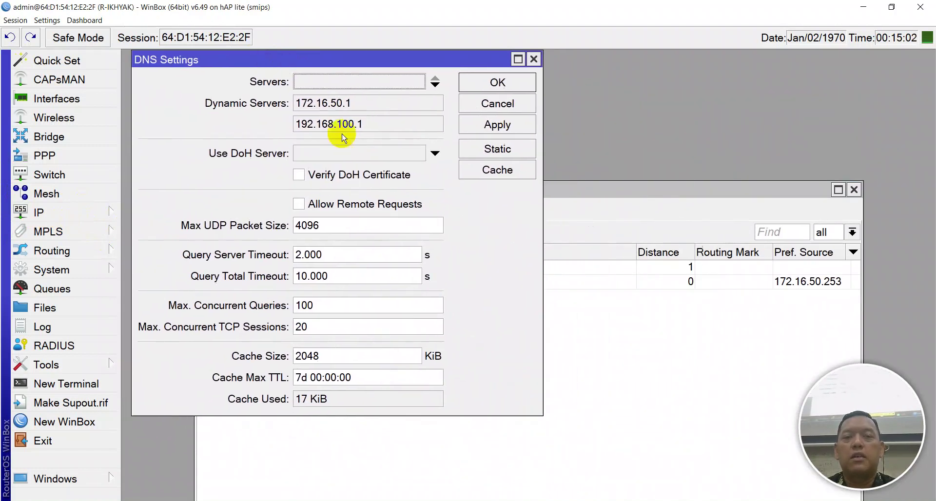
left_click_drag(540, 415, 403, 342)
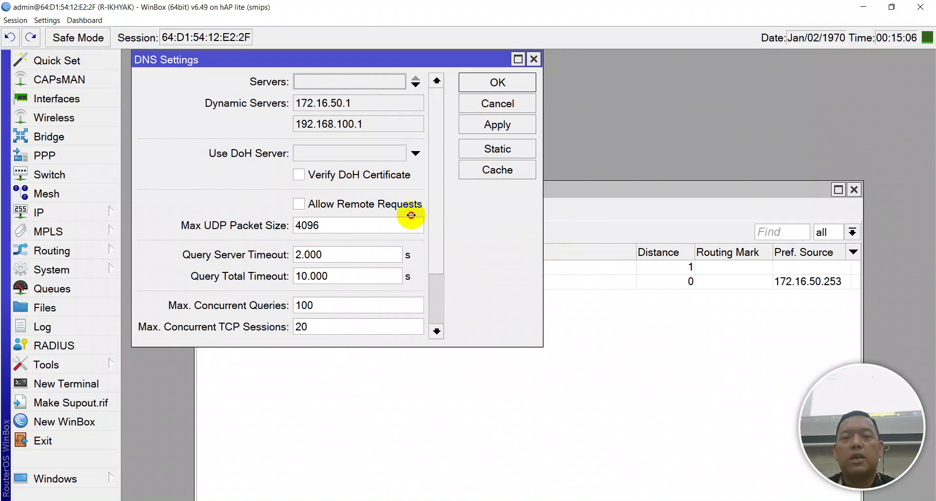
left_click(518, 411)
left_click_drag(253, 200, 290, 163)
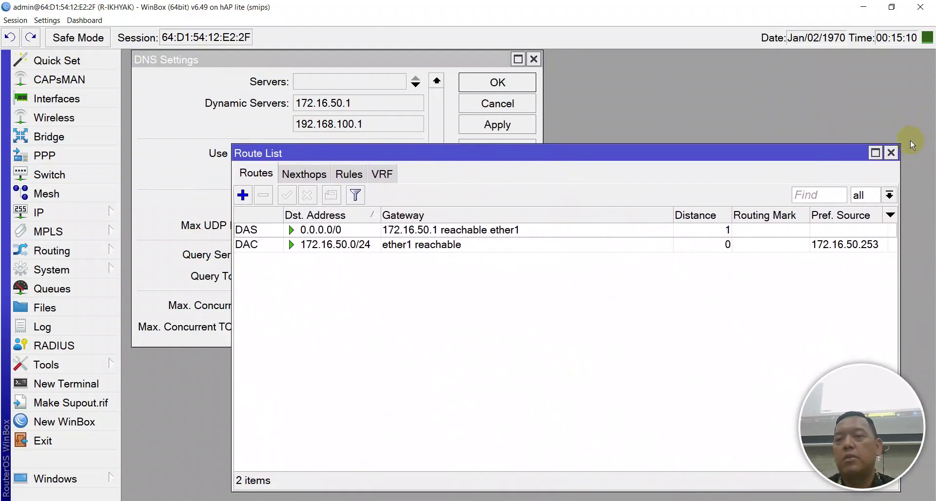
left_click_drag(898, 145, 671, 147)
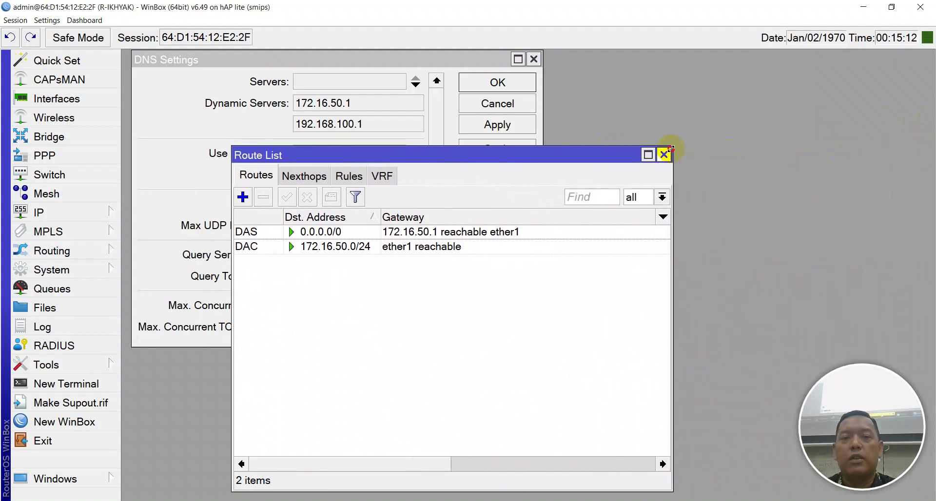
left_click_drag(416, 153, 307, 174)
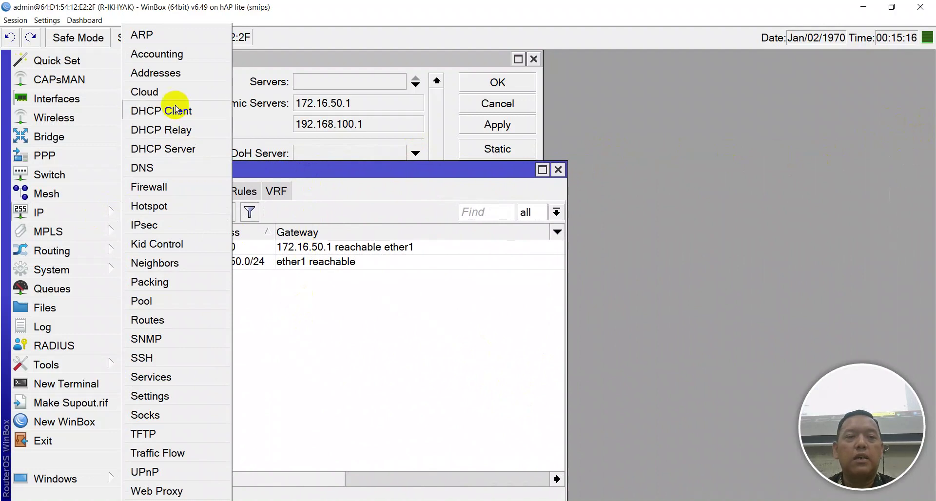
Open the DHCP Client list beside the other windows and disable the ether1 client
left_click(177, 111)
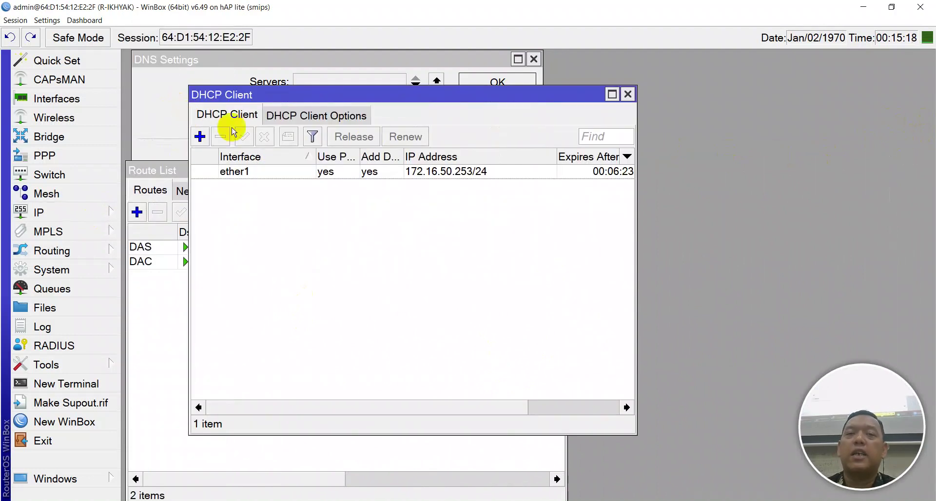
left_click_drag(384, 95, 650, 121)
left_click(637, 200)
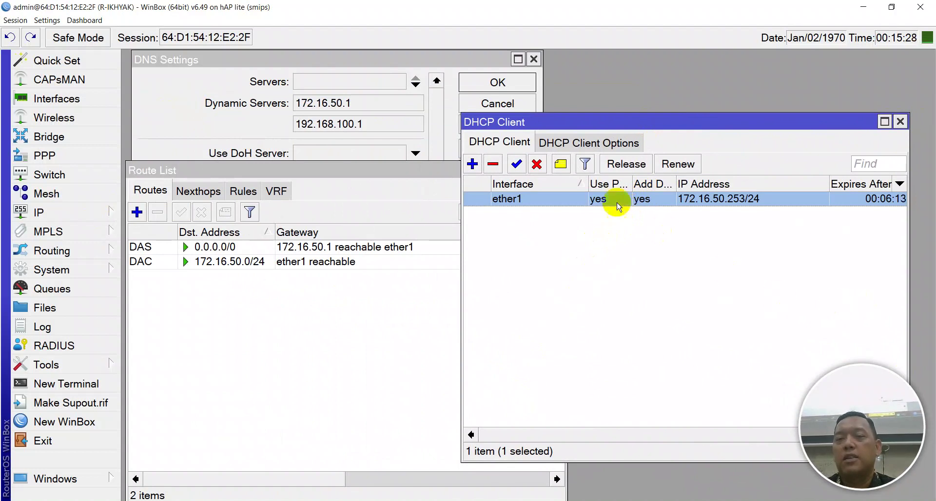
left_click(536, 163)
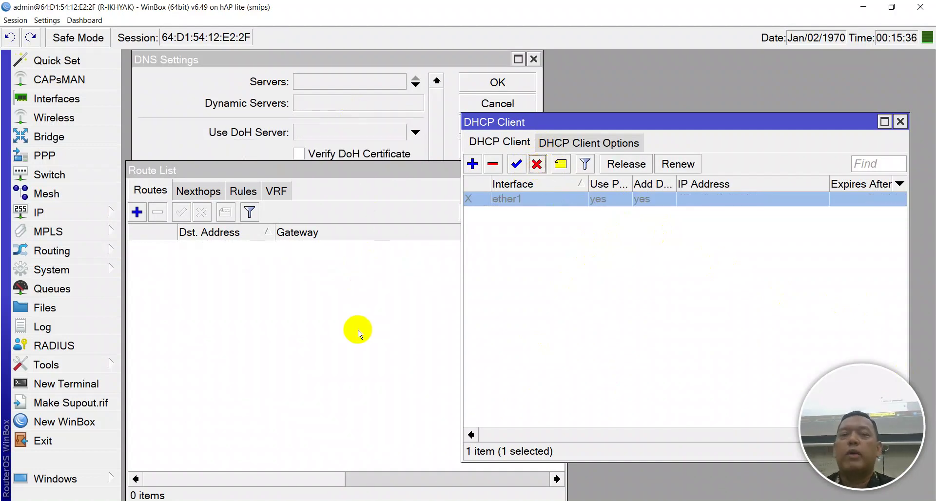
Open a new router terminal and resize and position its window
left_click(63, 384)
left_click_drag(545, 57, 493, 226)
left_click_drag(774, 219, 712, 355)
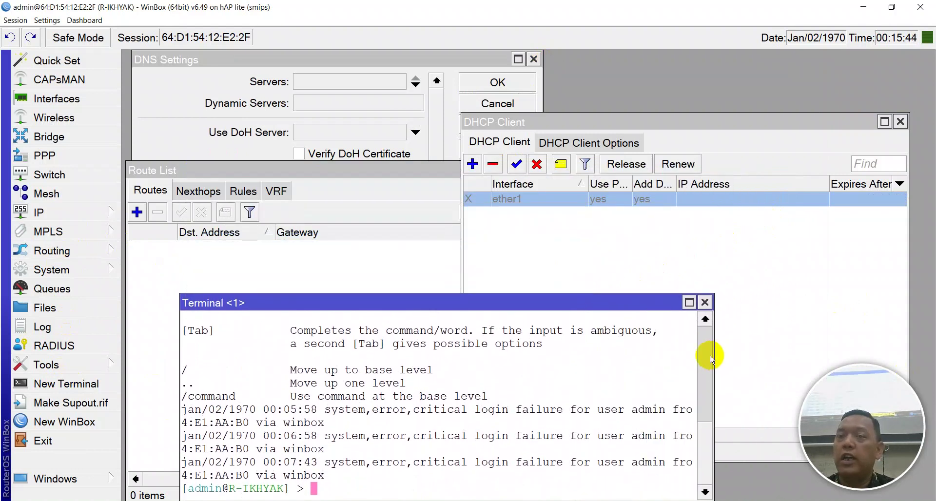
left_click_drag(581, 307, 615, 210)
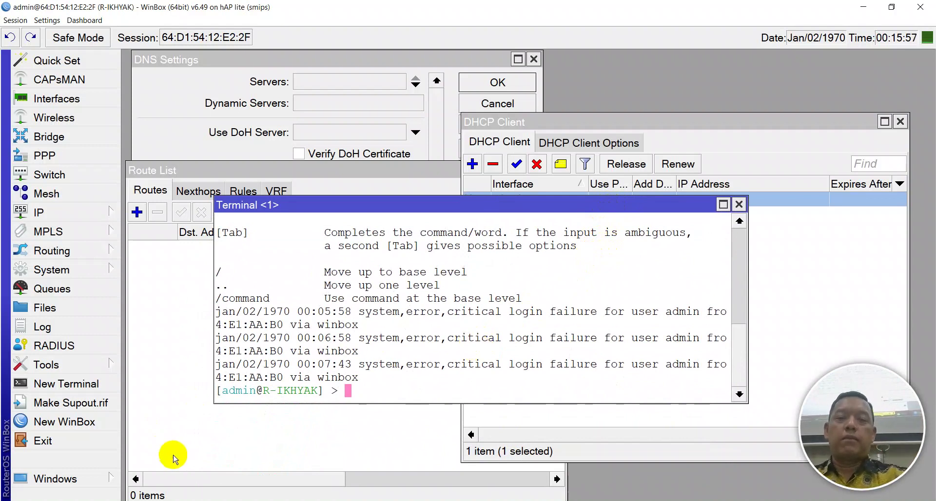
Launch File Explorer maximized, showing Quick access and This PC's drives
key("super+e")
double_click(397, 102)
scroll(98, 439, "down", 3)
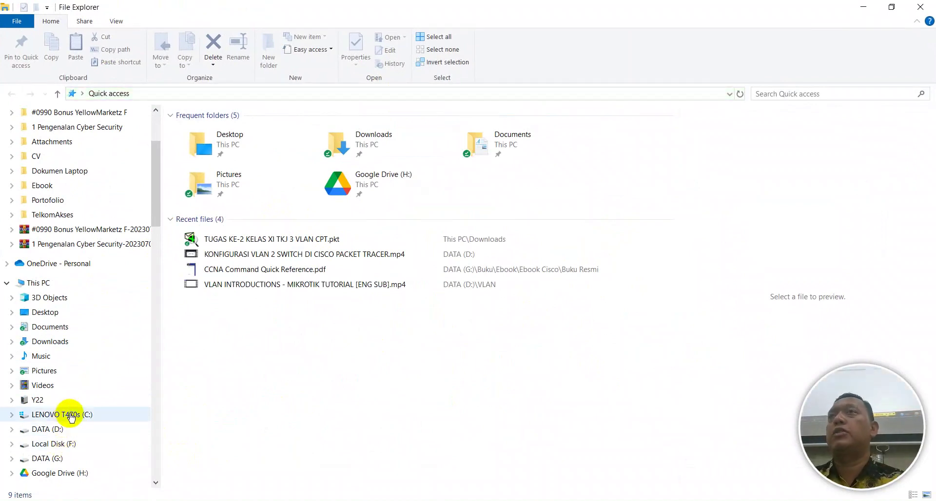
Browse to DATA (G:) > Buku > Certification IT and select aaa.PNG
left_click(47, 456)
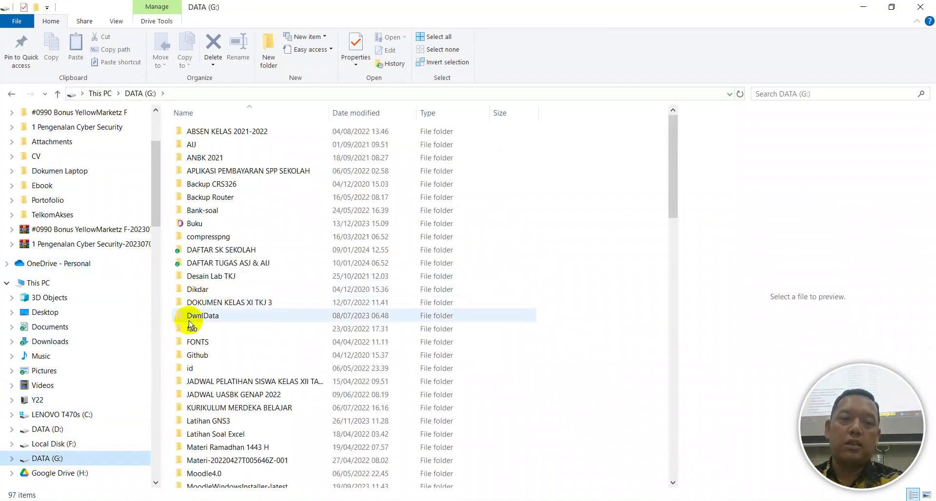
left_click(211, 236)
left_click(208, 225)
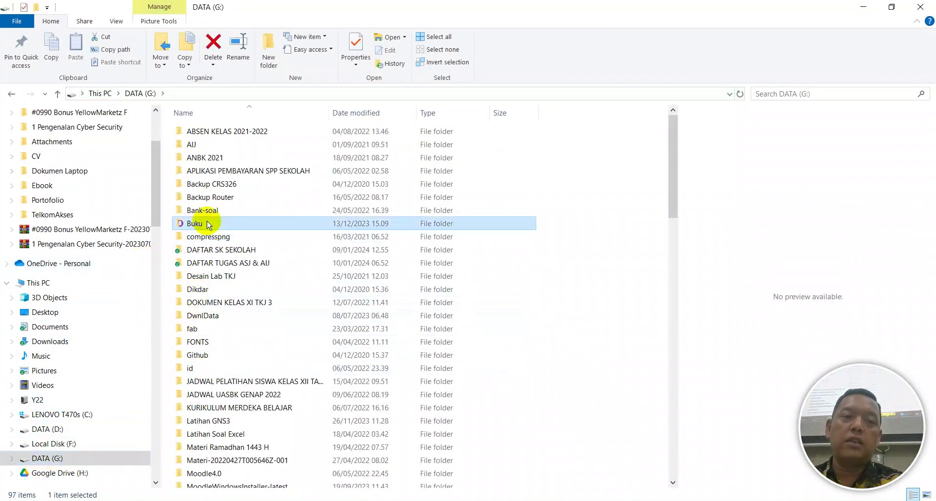
double_click(208, 224)
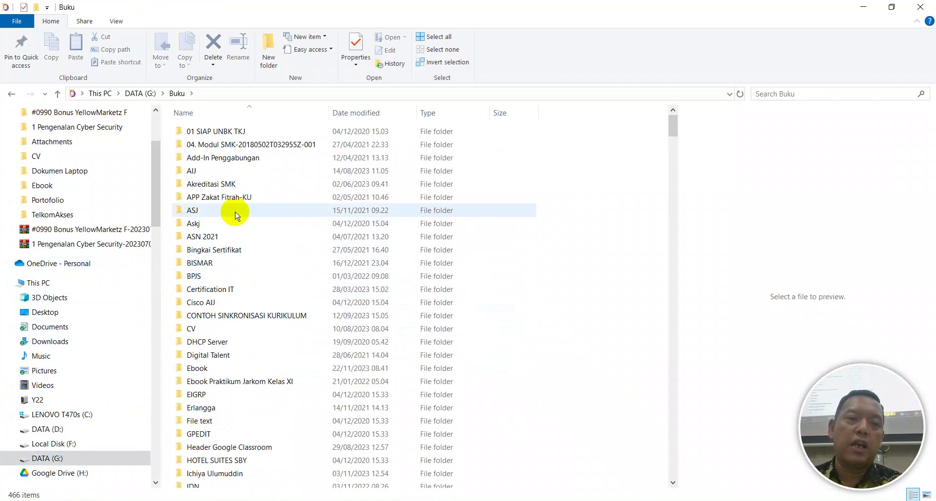
scroll(239, 225, "down", 3)
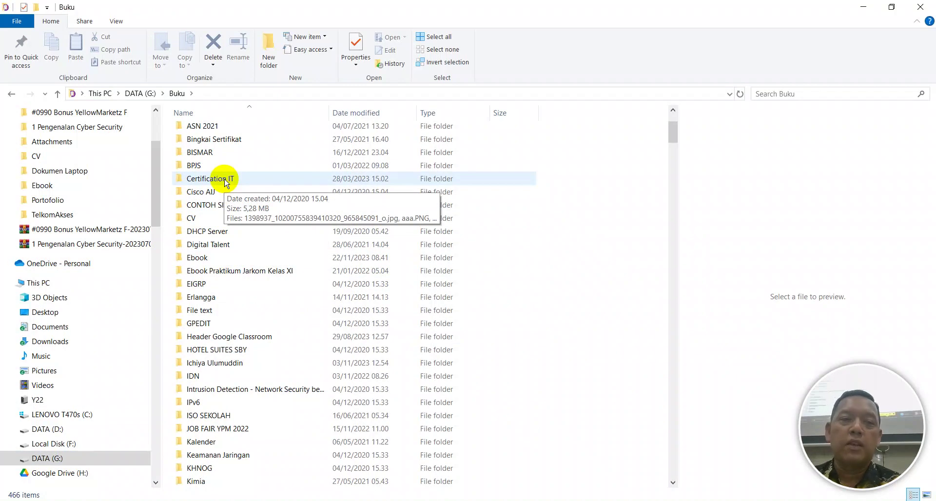
double_click(226, 180)
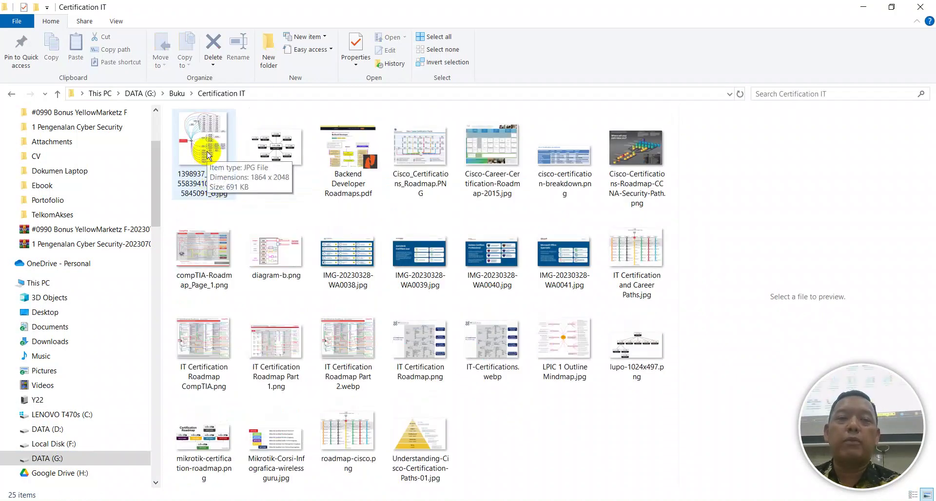
left_click(255, 154)
View aaa.PNG zoomed in, then open and zoom into the lupo-1024x497.png certification chart
double_click(256, 154)
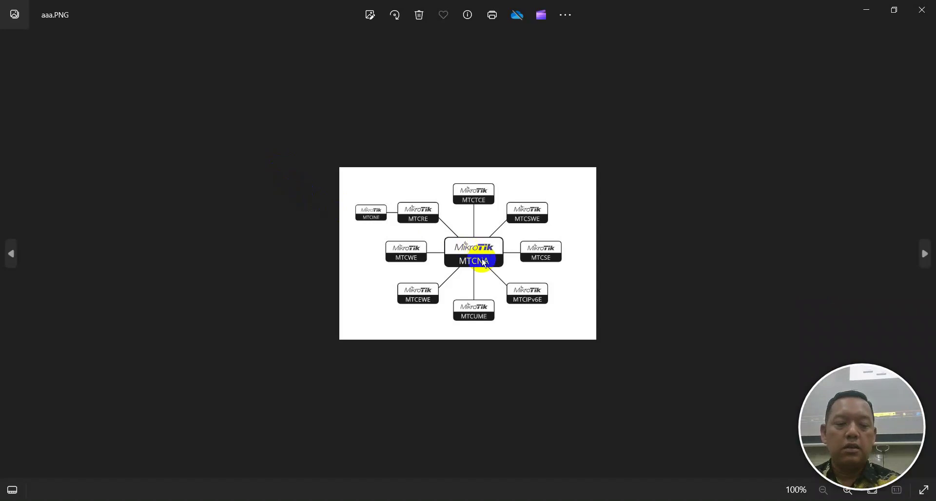
scroll(507, 273, "up", 3)
scroll(509, 279, "up", 3)
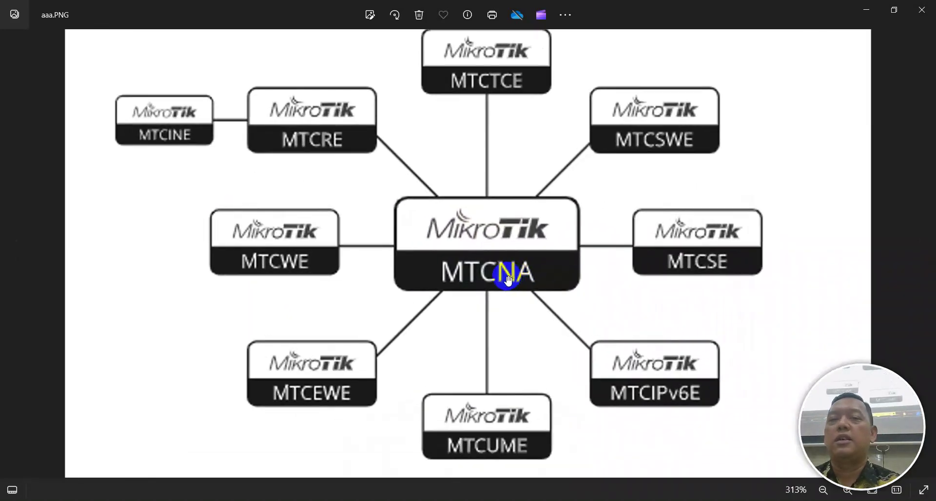
scroll(508, 279, "down", 3)
left_click(921, 10)
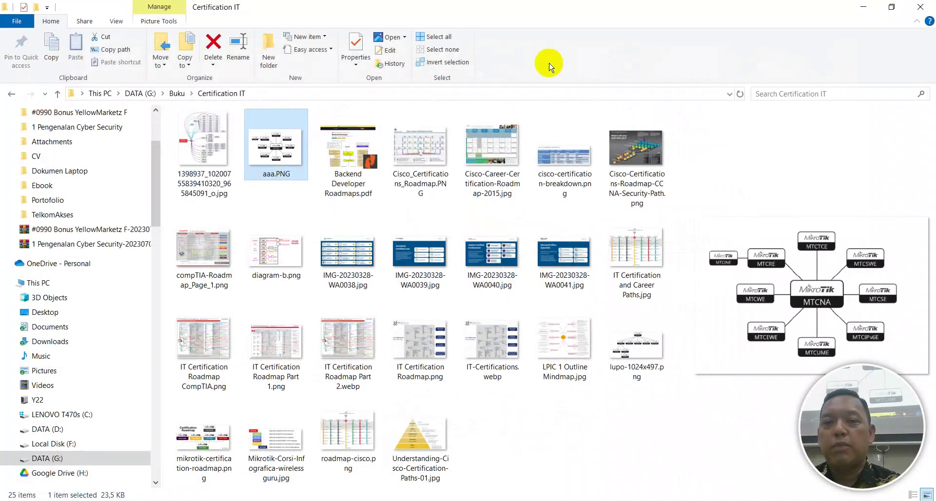
left_click(620, 363)
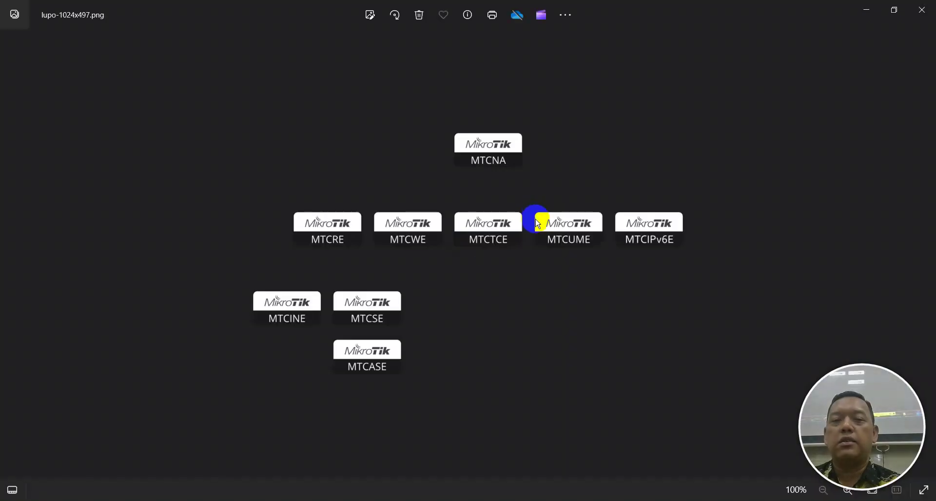
scroll(536, 230, "up", 3)
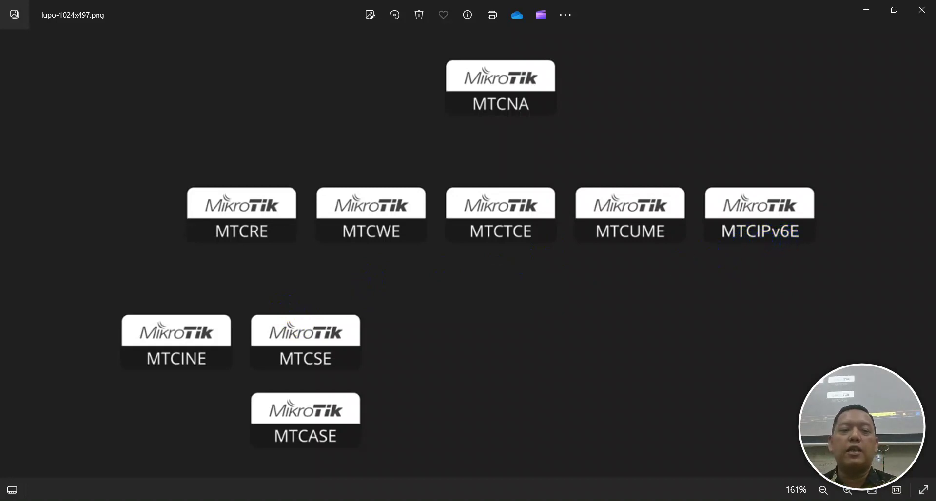
Glance at Chrome's no-internet page, then return to the Certification IT folder in File Explorer
left_click(237, 500)
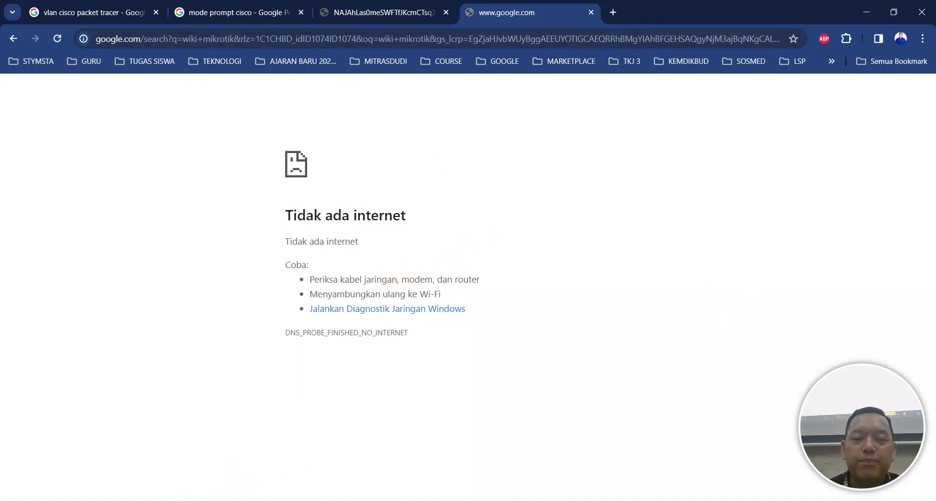
key("alt+Tab")
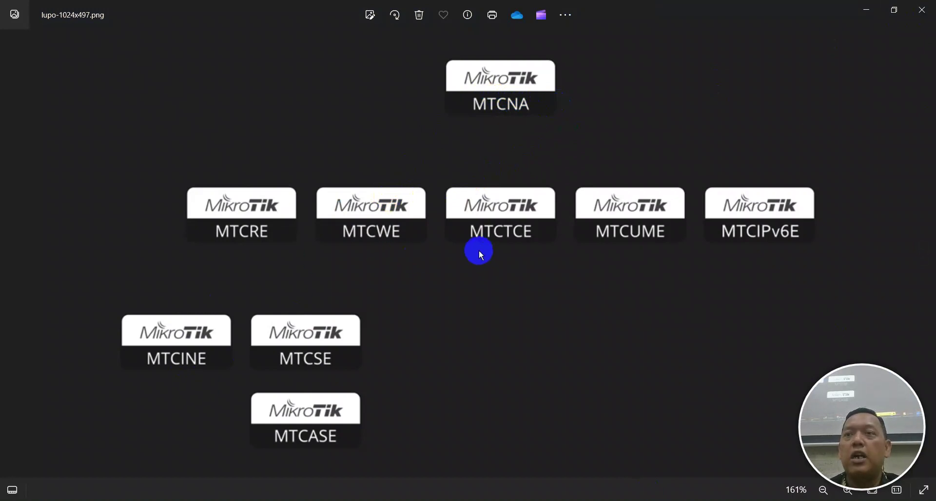
key("alt+Tab")
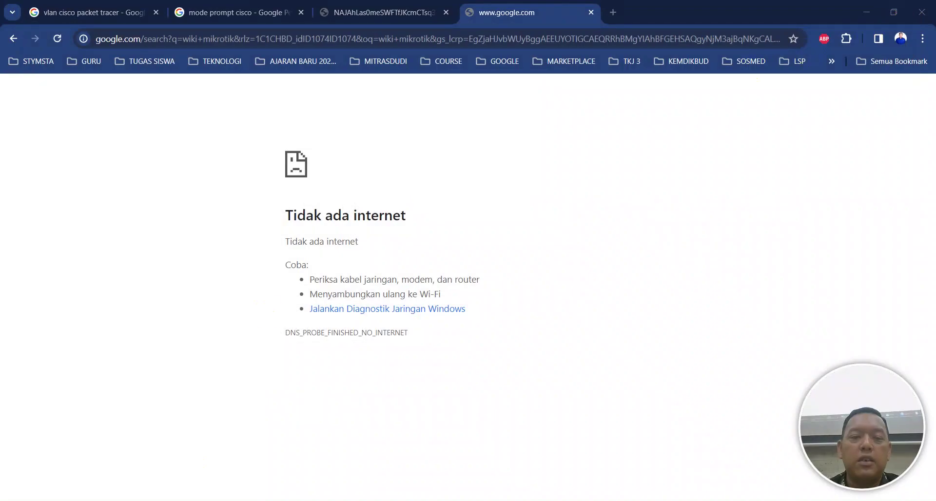
key("alt+Tab")
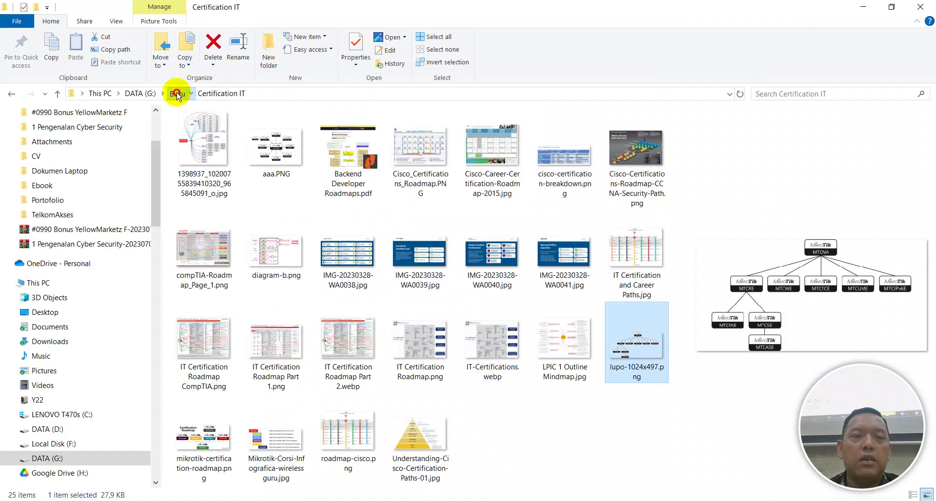
Go from Buku through the personal documents folder into Sertifikat Kompetensi and preview the MTCNA certificate PDF
left_click(176, 94)
scroll(241, 445, "down", 3)
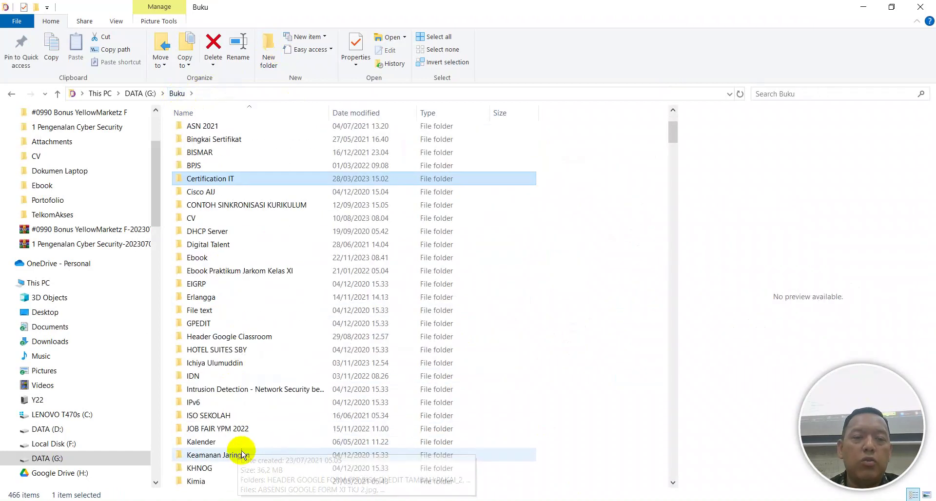
double_click(233, 362)
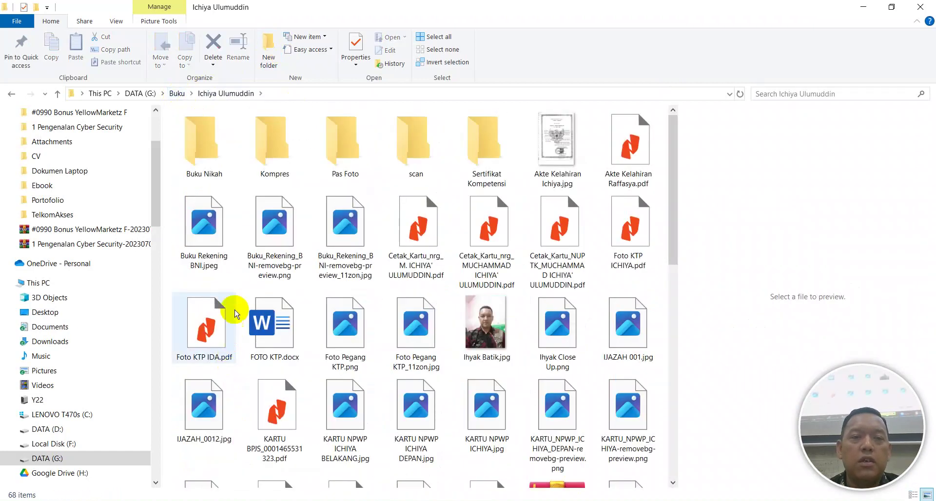
double_click(495, 164)
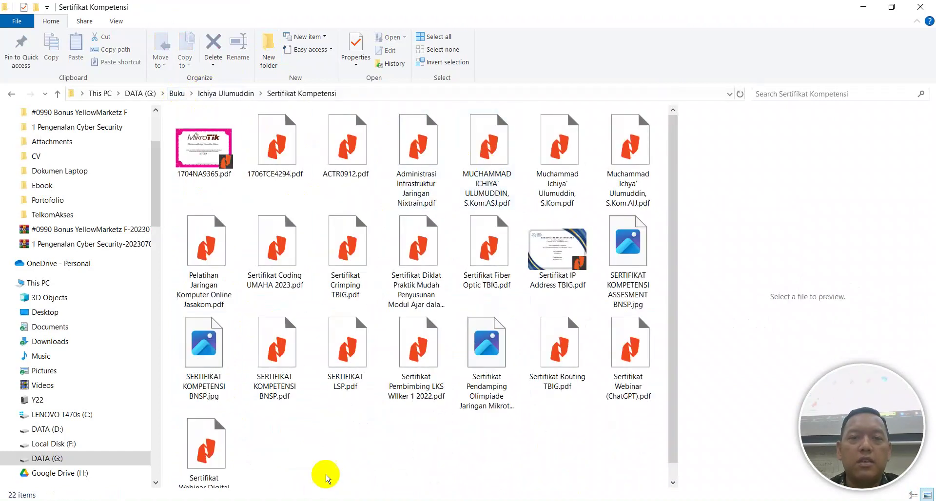
left_click(204, 174)
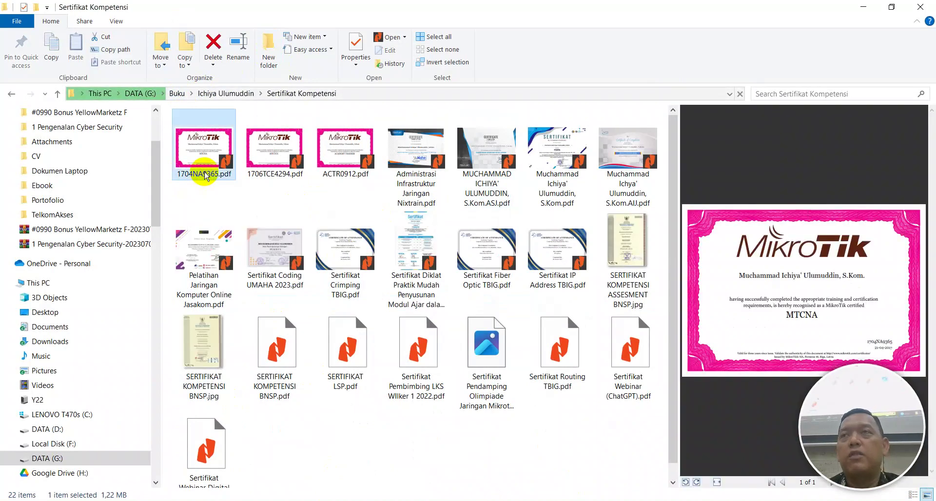
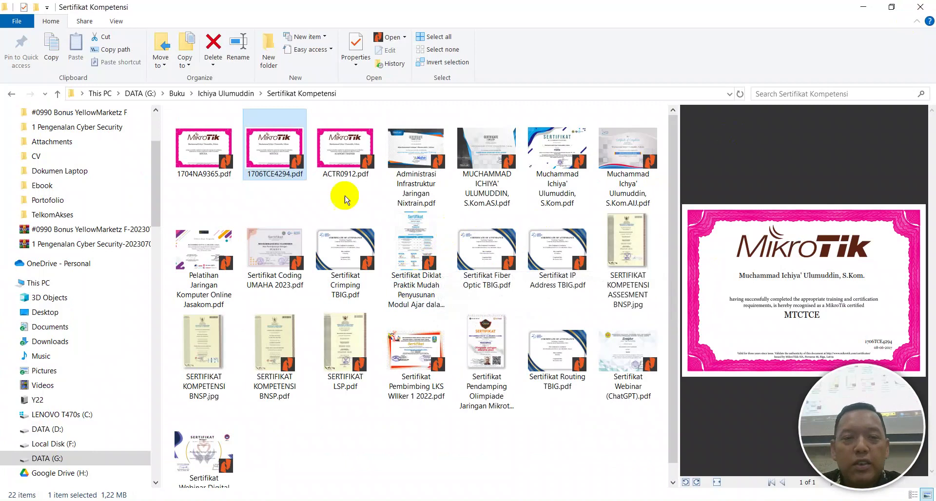
Go up to Buku, open the Certification IT folder and open the certification path diagram image
left_click(206, 95)
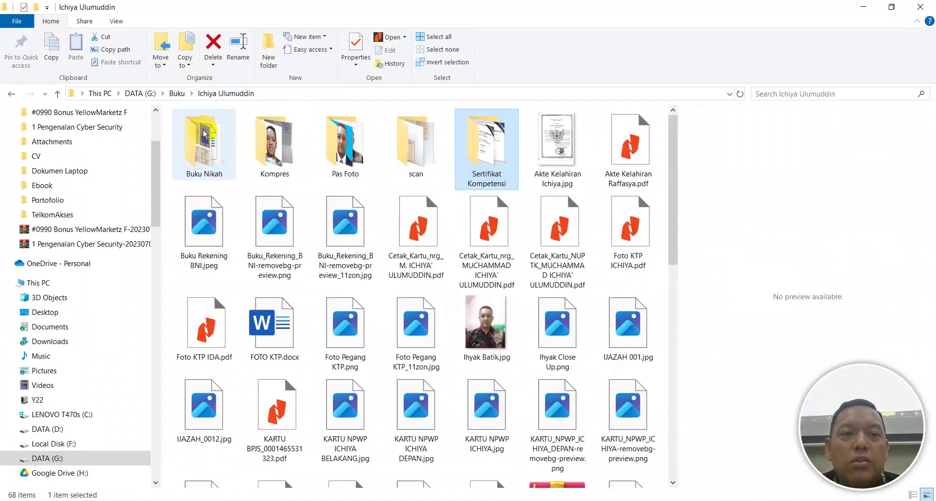
left_click(177, 93)
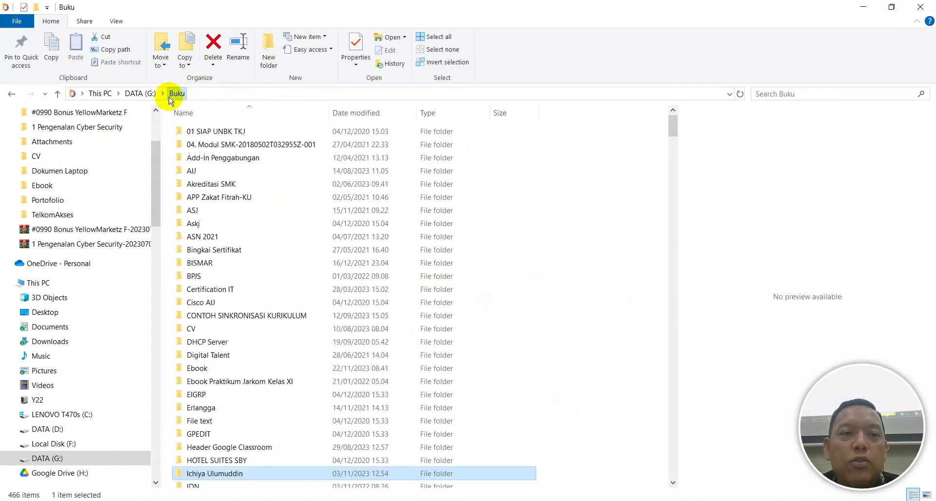
double_click(208, 289)
left_click(190, 176)
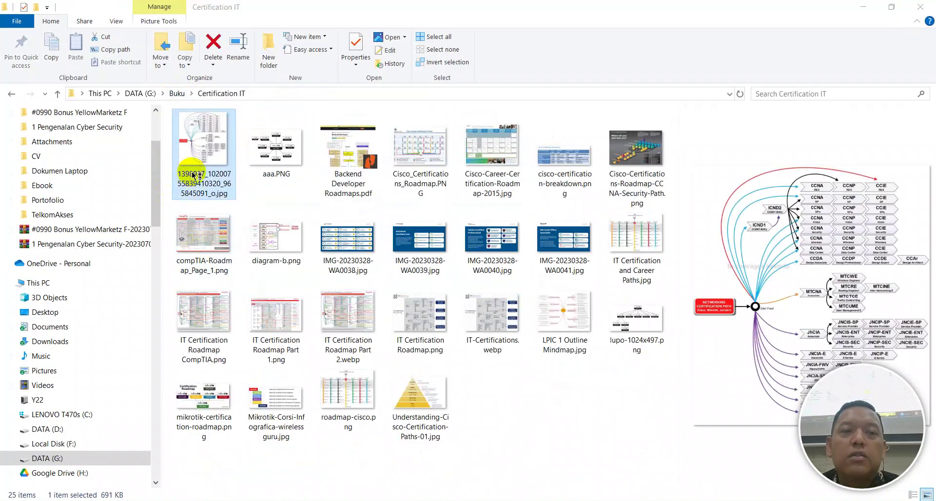
double_click(195, 171)
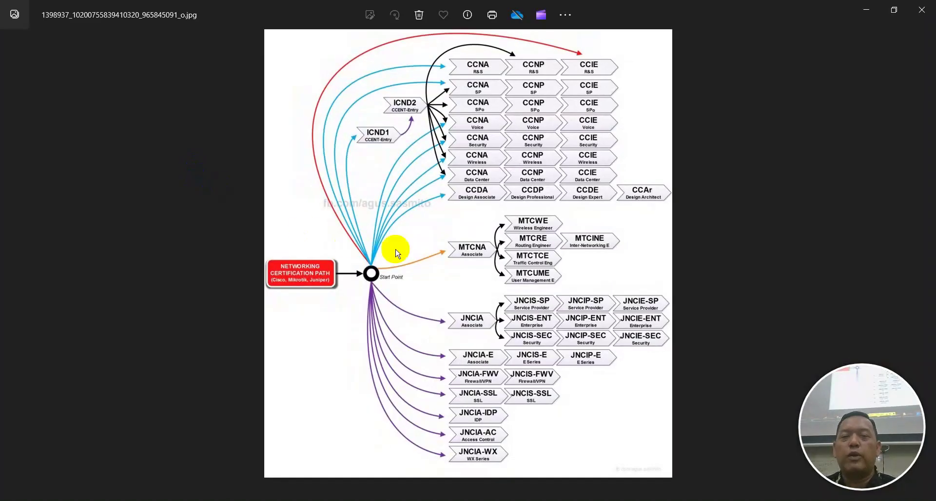
Zoom and pan through the Cisco, MikroTik and Juniper certification paths in Photos, then close it
scroll(428, 234, "up", 3)
left_click_drag(351, 221, 355, 397)
scroll(422, 210, "up", 1)
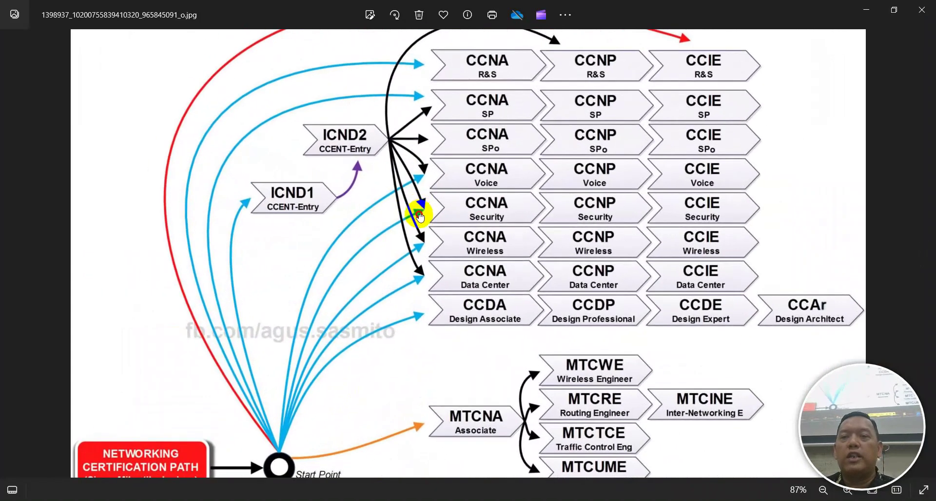
left_click_drag(422, 210, 309, 272)
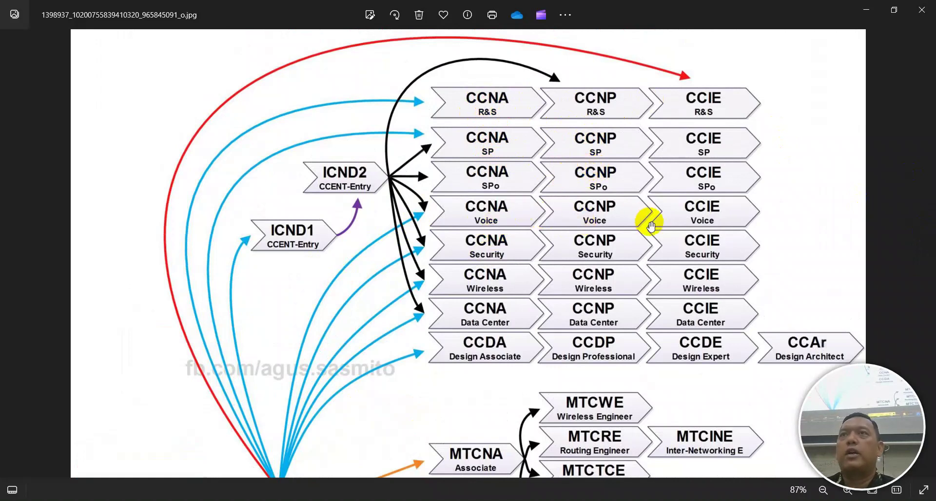
left_click_drag(591, 244, 545, 45)
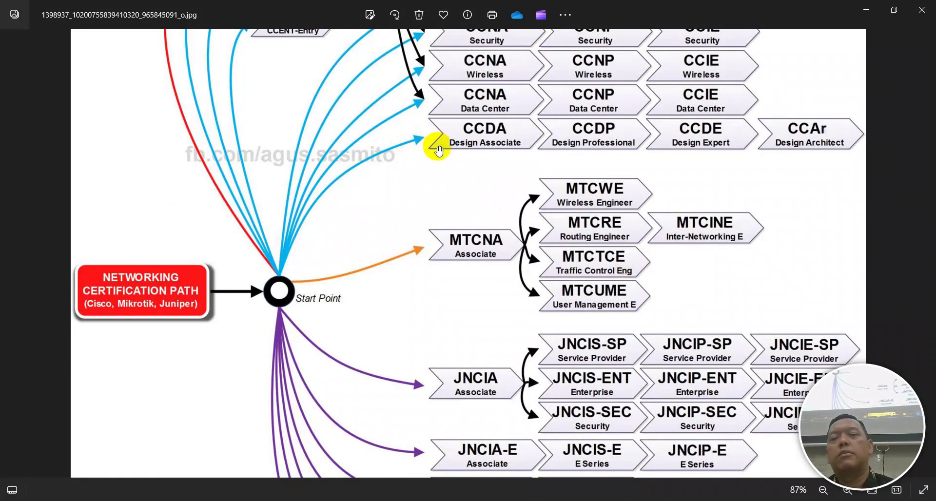
scroll(407, 230, "down", 3)
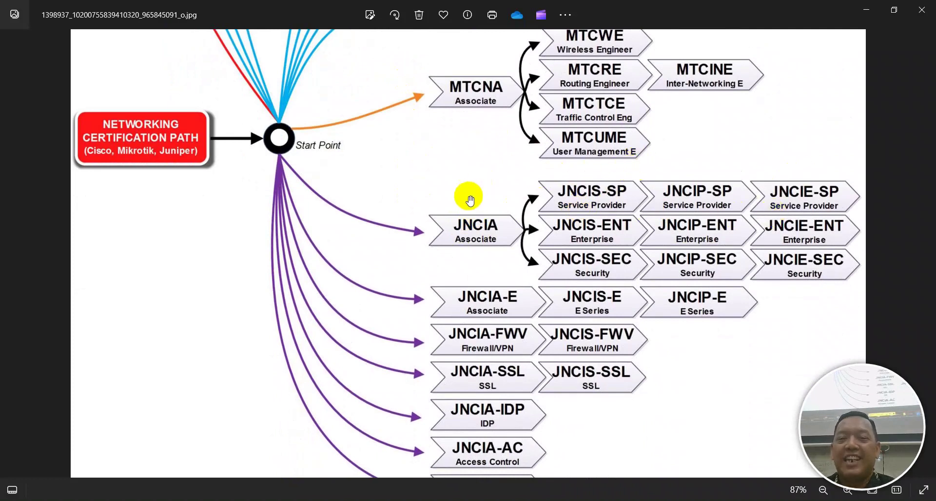
scroll(521, 256, "down", 1)
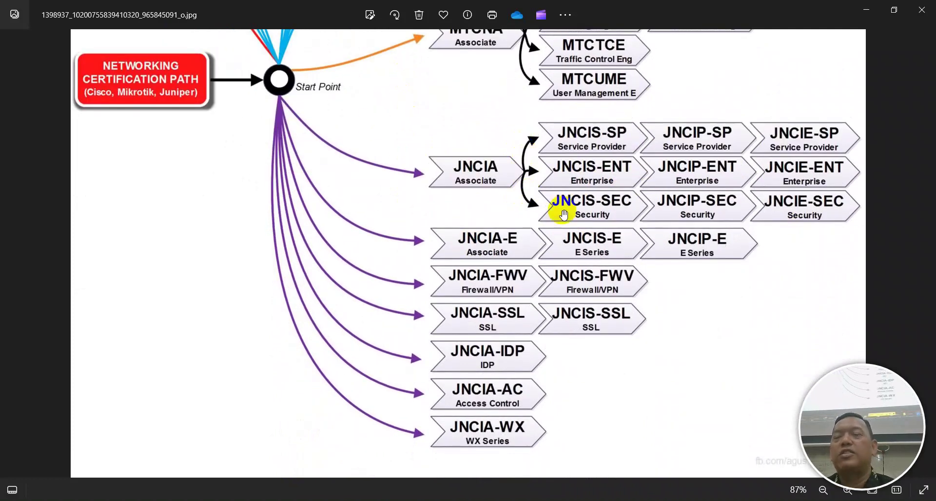
left_click(921, 10)
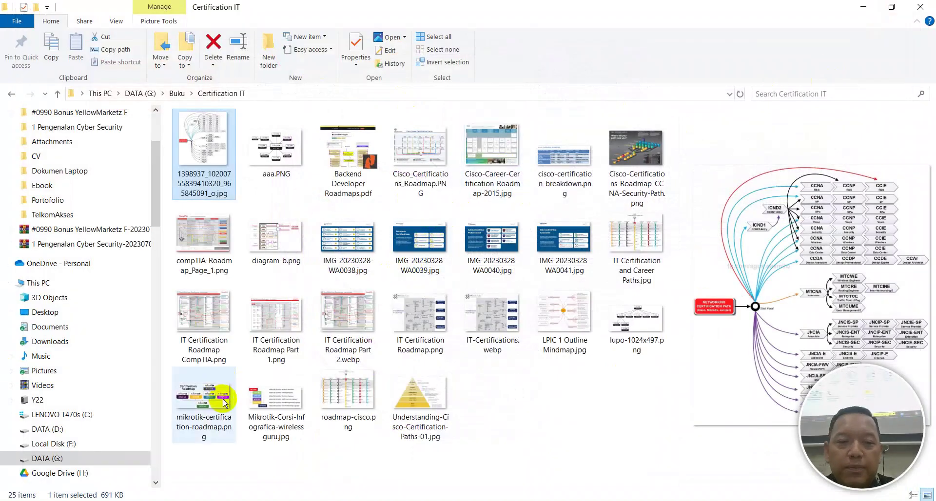
Switch to WinBox and enable the ether1 DHCP client
key("alt+Tab")
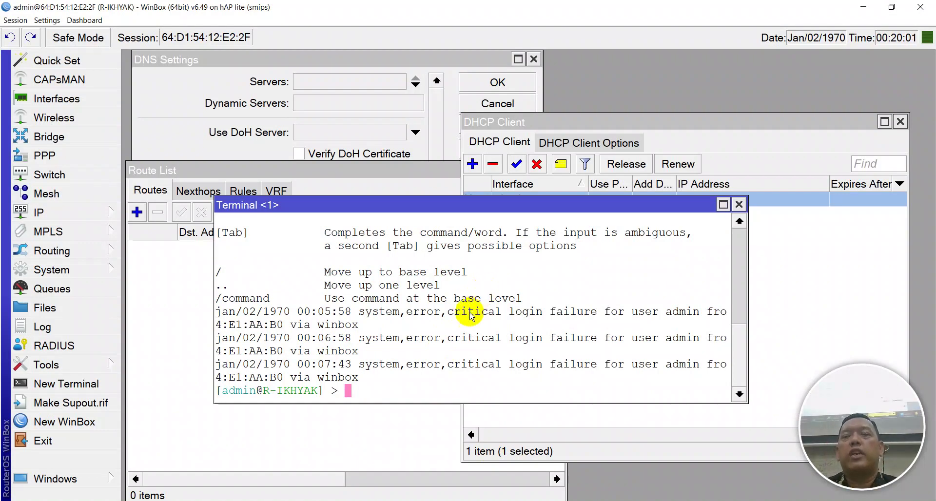
left_click_drag(469, 209, 393, 290)
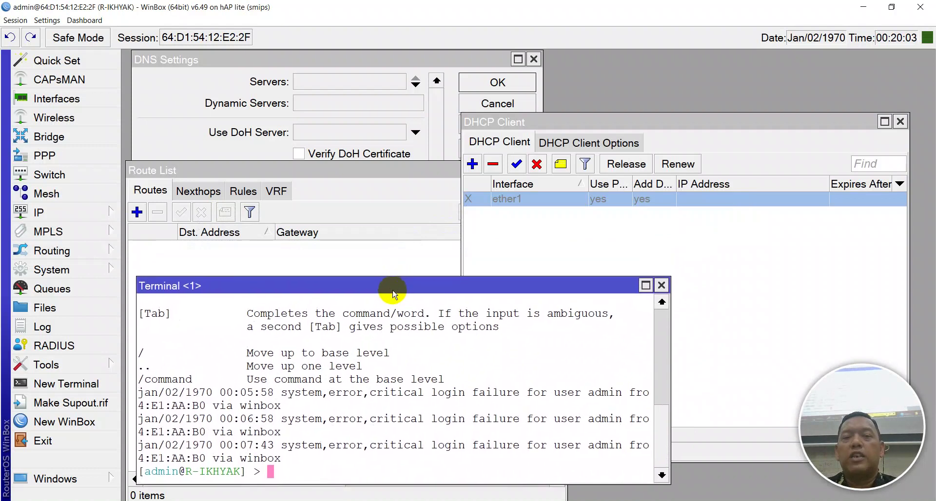
left_click(516, 164)
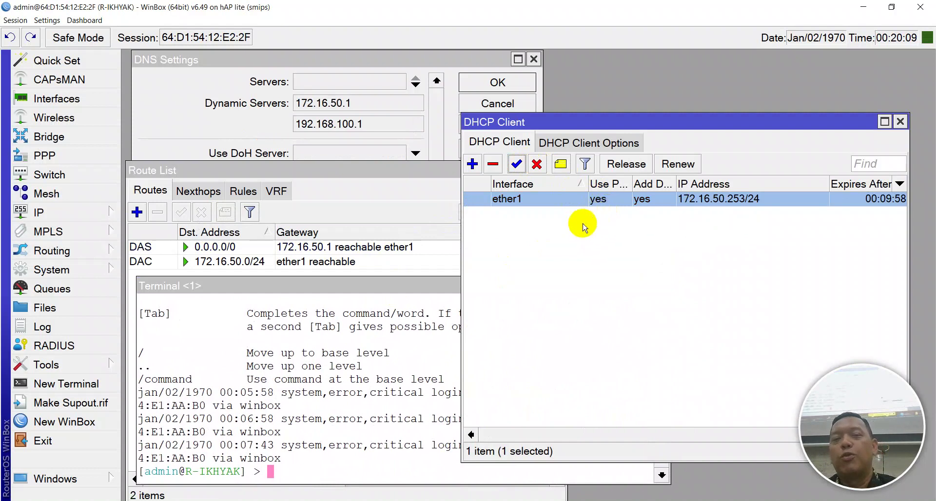
Ping google.com from the router terminal, then disable the ether1 DHCP client
left_click(403, 284)
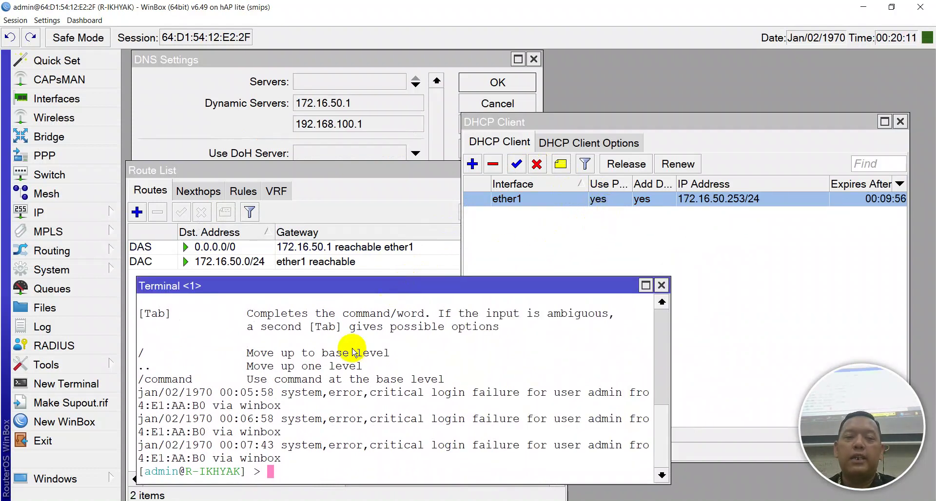
type("pin")
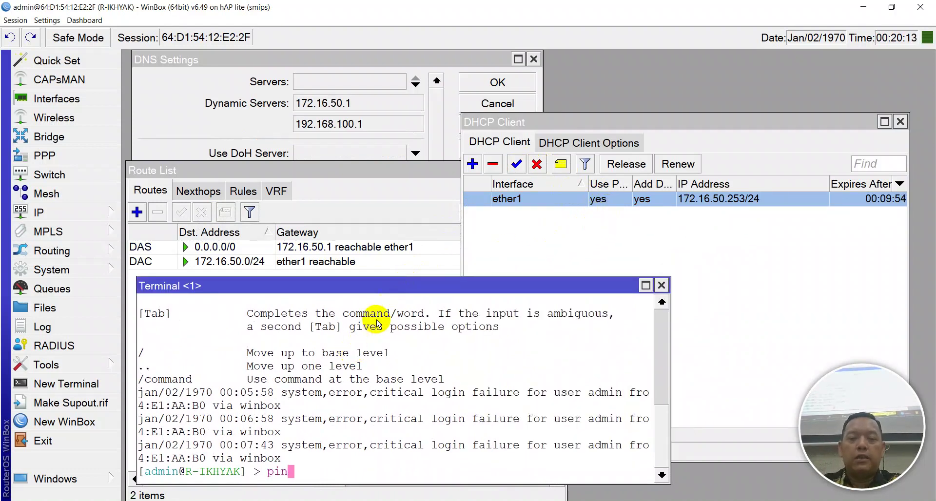
type("g gpoo")
key("BackSpace")
key("BackSpace")
key("BackSpace")
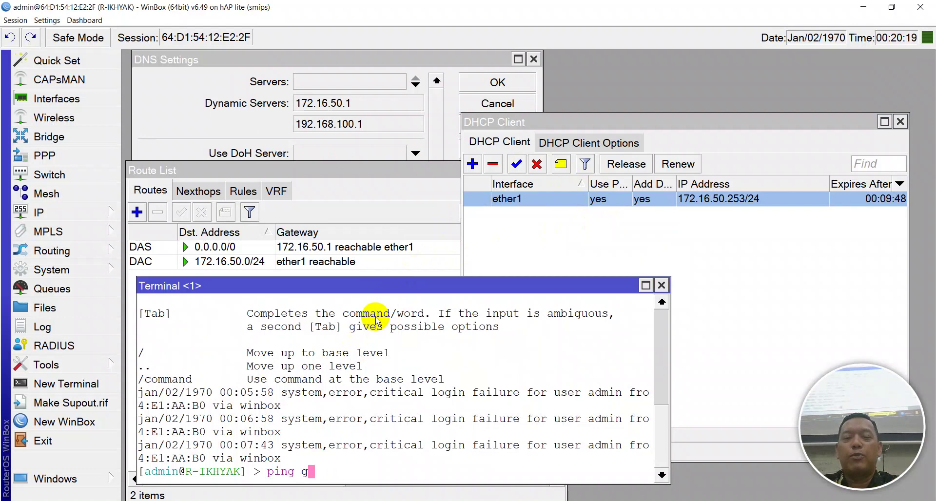
type("oogle.com")
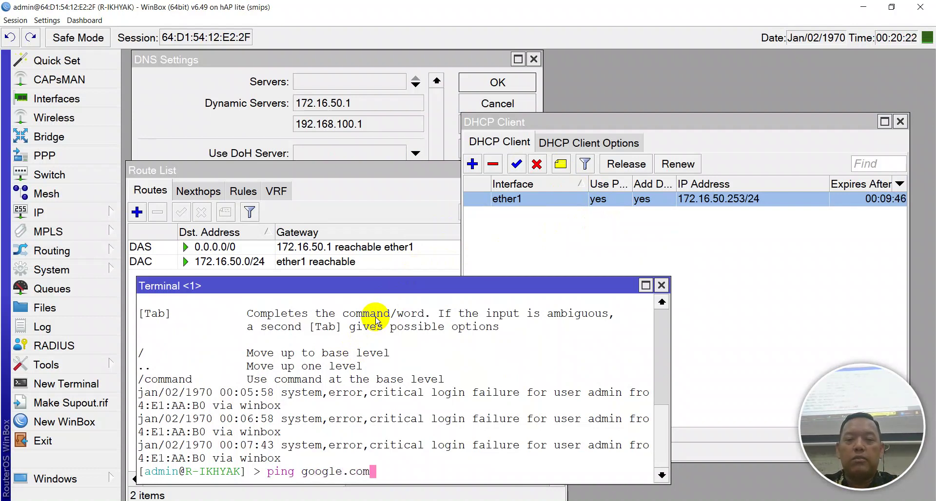
key("Return")
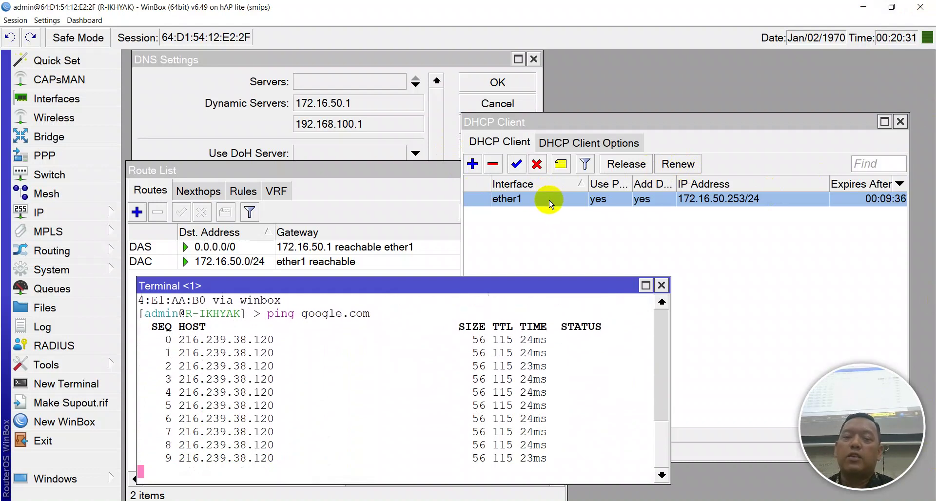
left_click(537, 164)
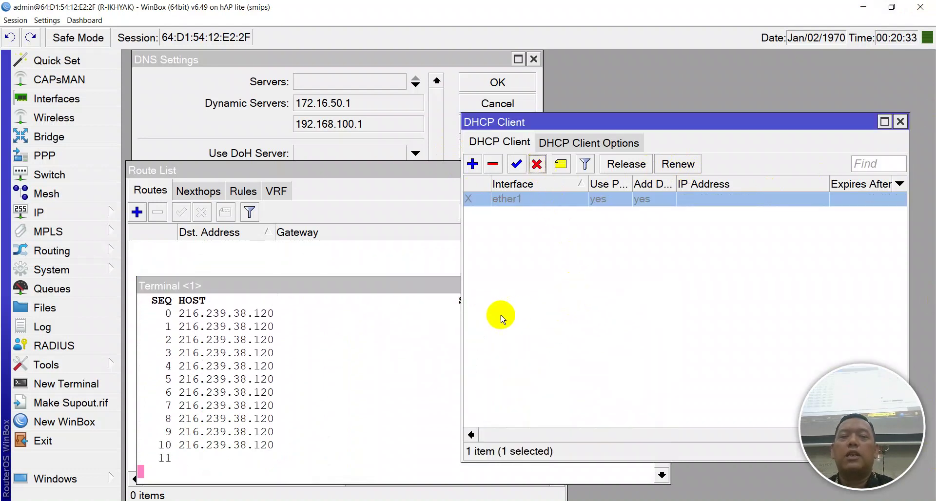
Watch the google.com ping fail with 'no route', then re-enable the ether1 DHCP client
left_click(341, 344)
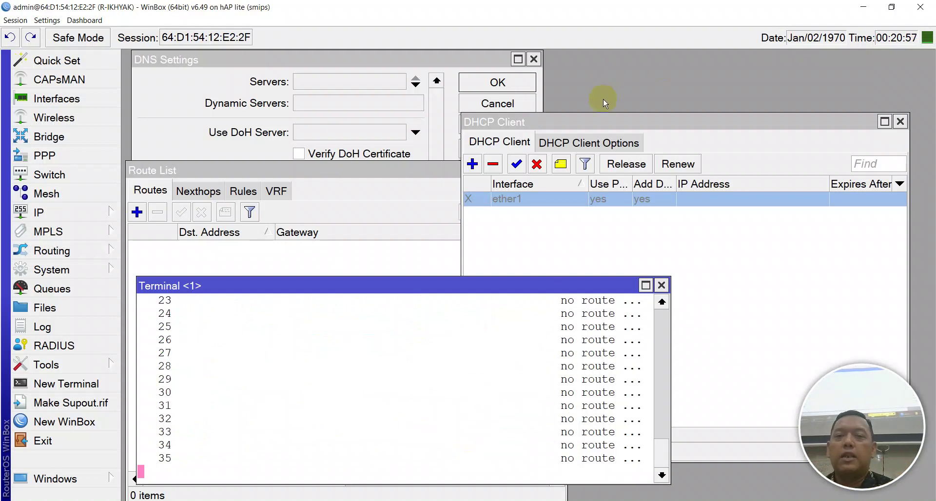
left_click(520, 163)
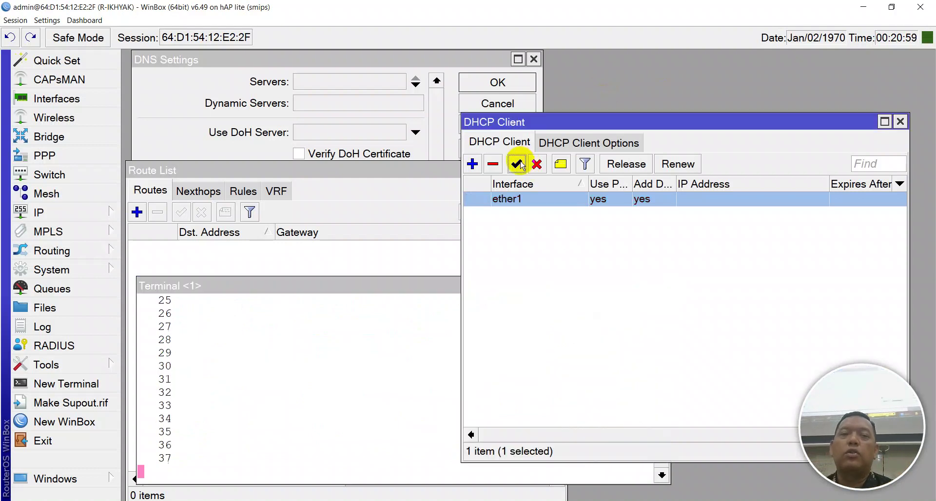
Watch the router's ping to google.com recover with replies at about 24 ms
left_click(380, 385)
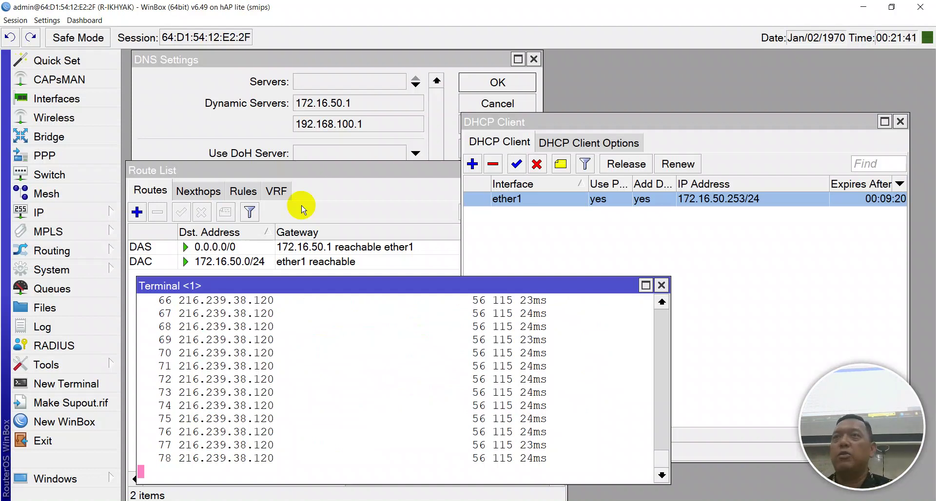
key("ctrl+c")
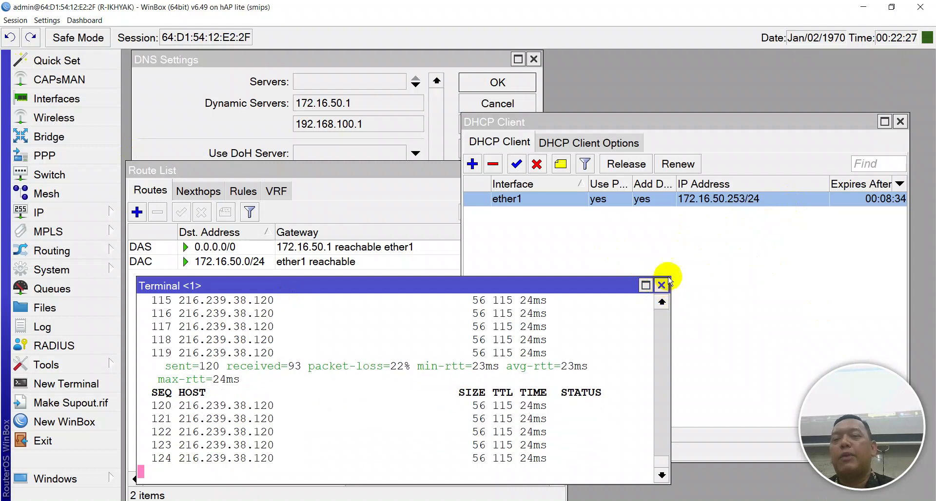
Launch a Windows command prompt with Win+R 'cmd' beside the router terminal
left_click_drag(472, 284, 636, 193)
key("super+r")
type("cmd")
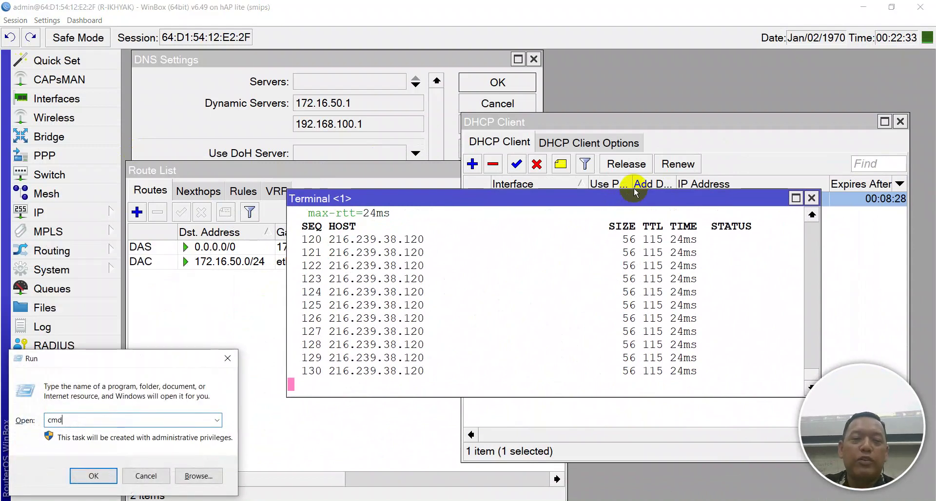
key("Return")
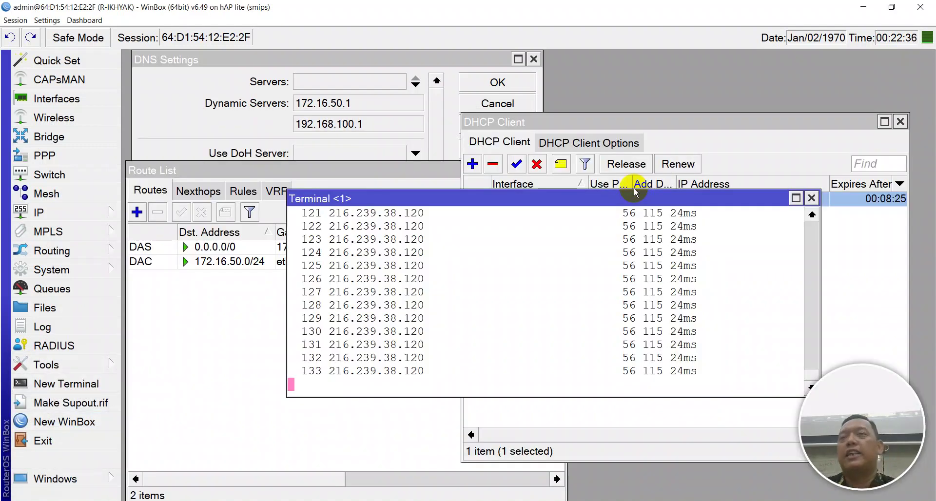
left_click_drag(653, 198, 627, 190)
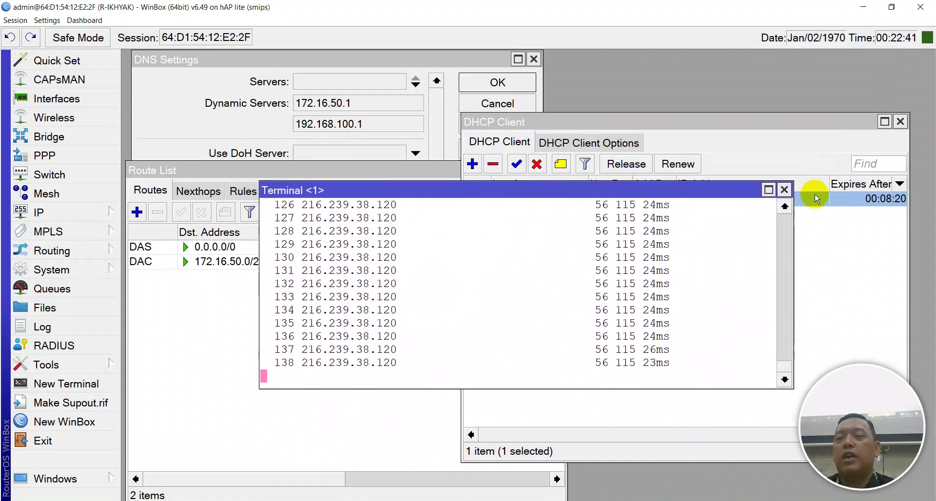
Stop the router ping (164 sent, 16% loss) and close the terminal, DHCP Client, Route List and DNS windows
key("ctrl+c")
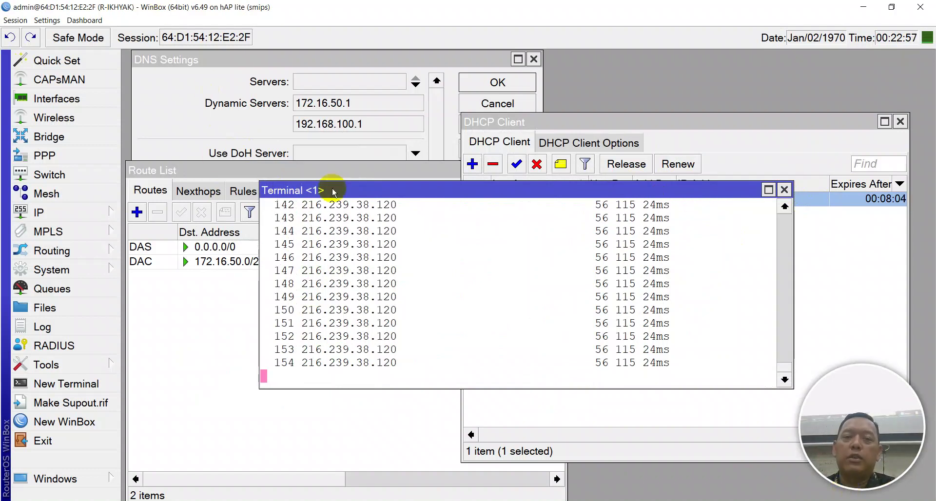
left_click_drag(355, 192, 355, 192)
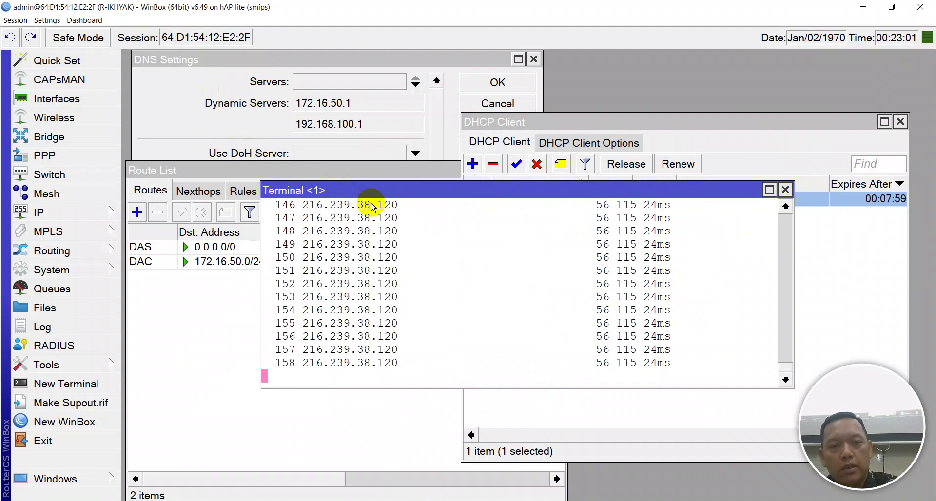
key("ctrl+c")
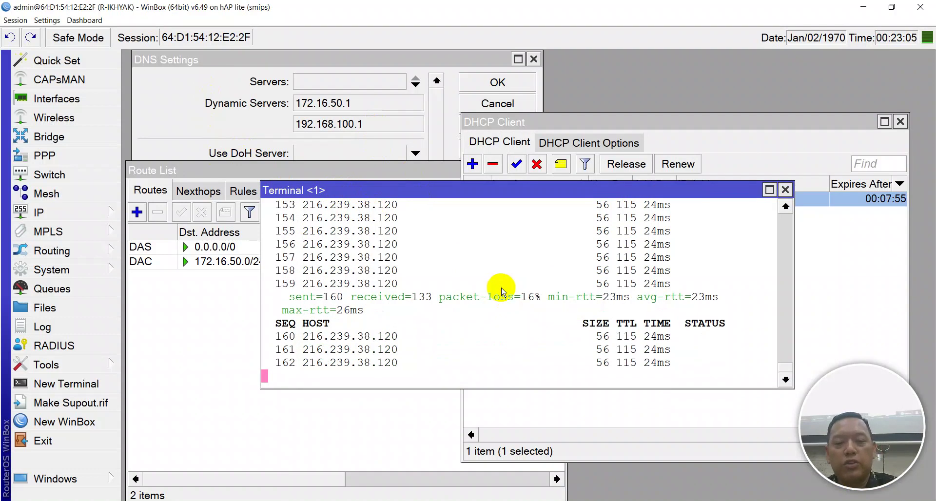
key("ctrl+c")
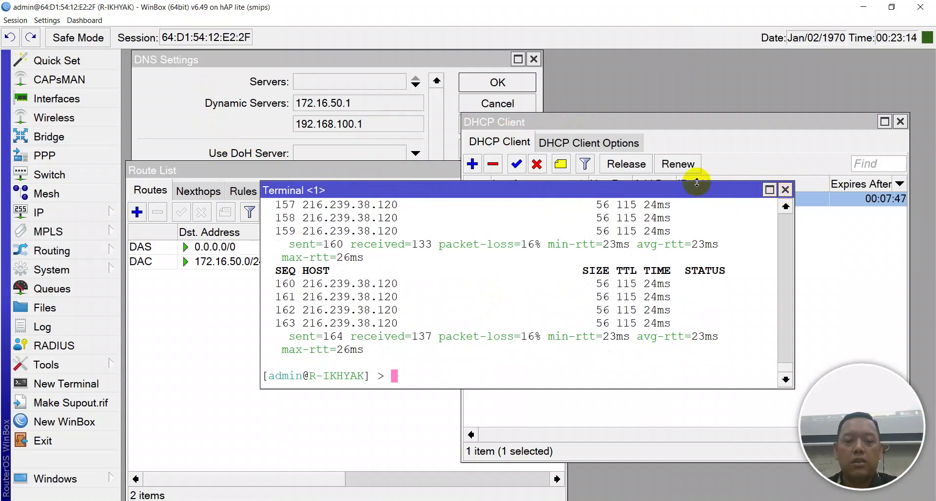
key("Return")
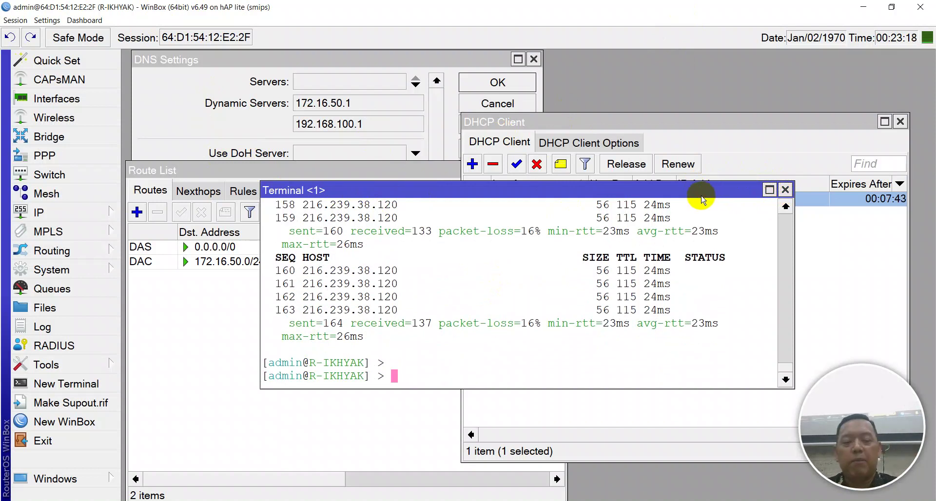
key("ctrl+d")
mouse_move(702, 200)
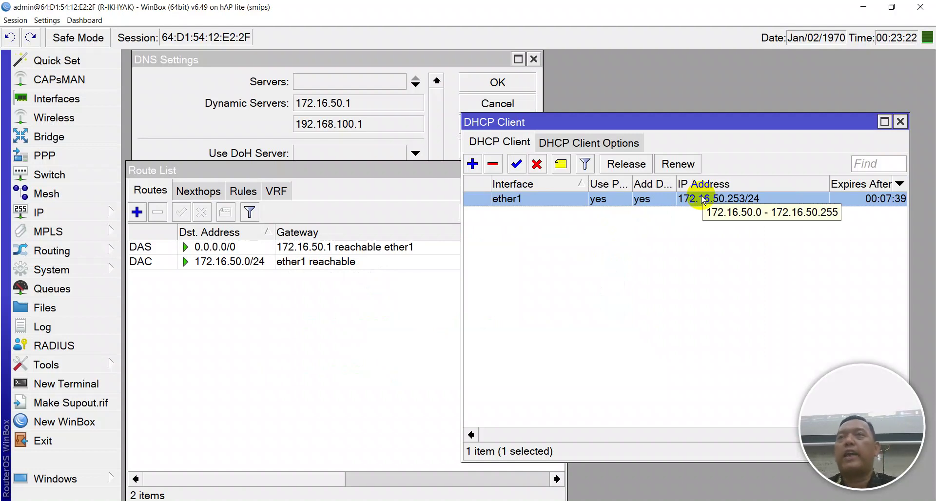
key("Escape")
key("Escape")
key("Escape")
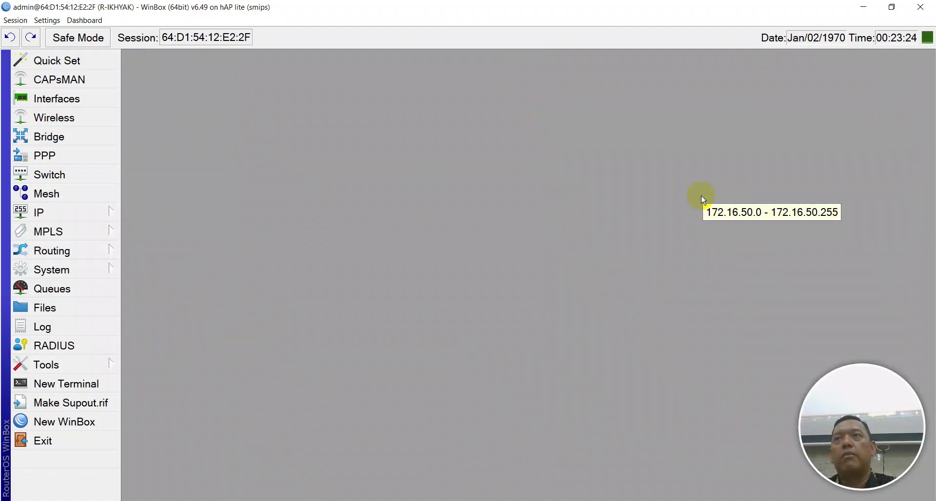
Open the Bridge, Mesh, Wireless, Routing > BGP and PPP windows
left_click(34, 136)
left_click(47, 194)
left_click(54, 118)
left_click(39, 212)
left_click(52, 250)
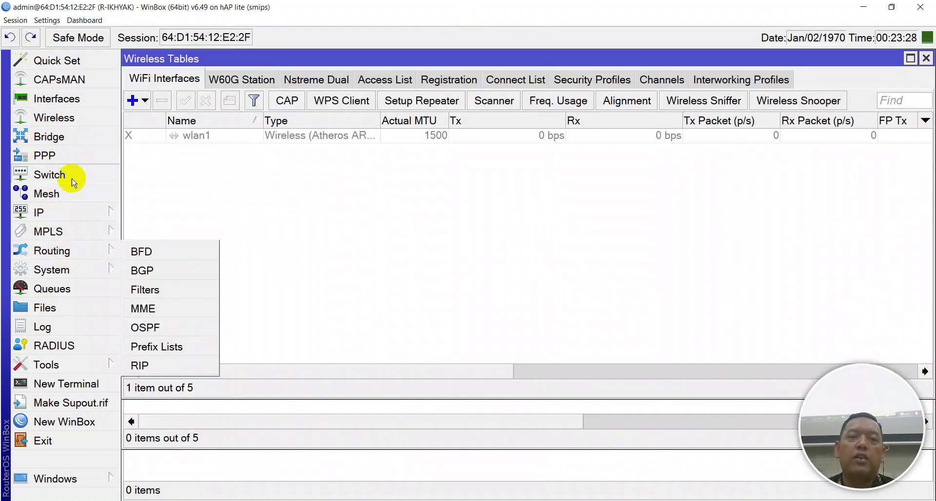
left_click(135, 273)
left_click(90, 155)
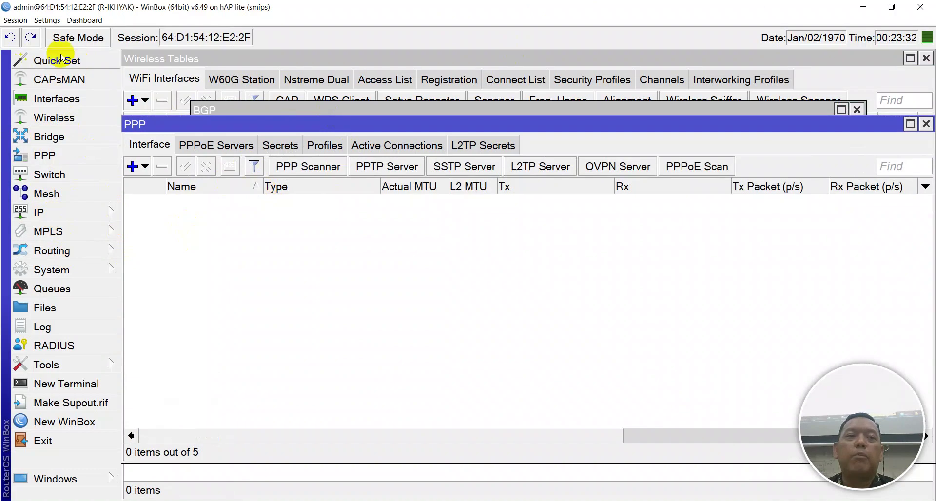
Close all windows from the Session menu and expand the System list
left_click(16, 20)
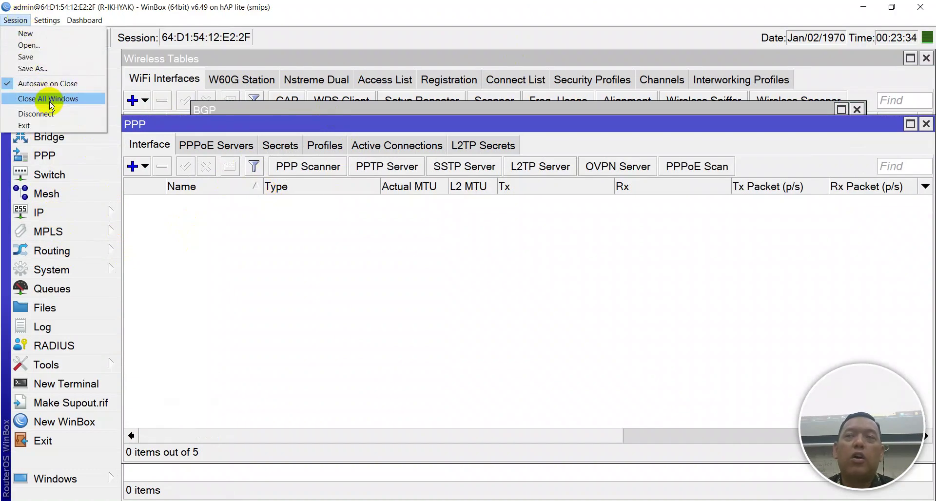
left_click(52, 99)
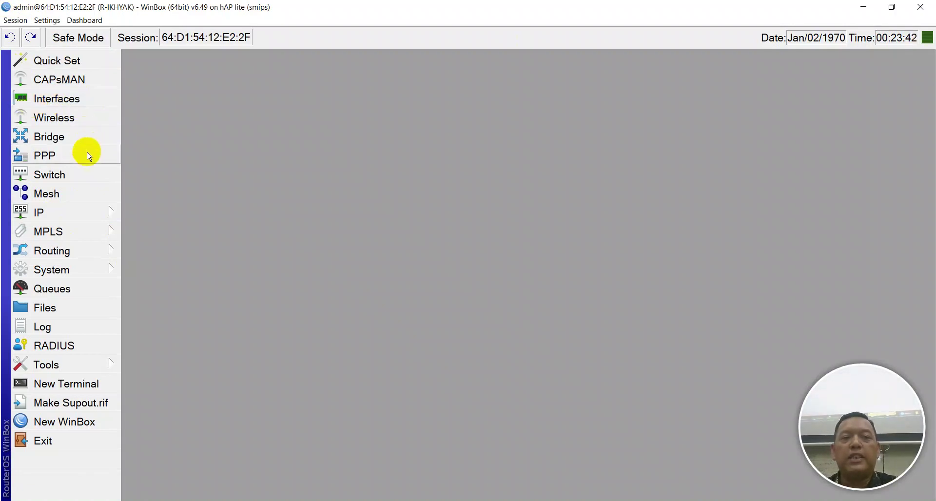
left_click(82, 271)
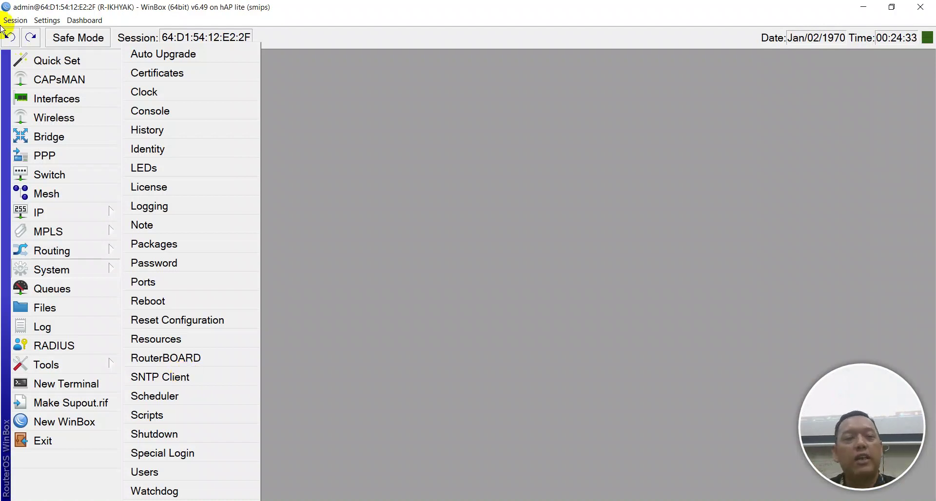
Tick Enabled in System > SNTP Client, then open a new router terminal
mouse_move(95, 220)
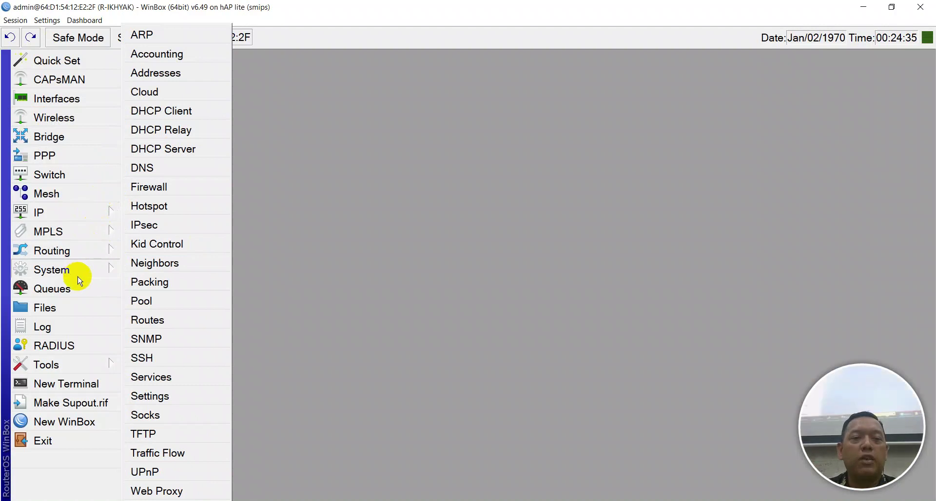
mouse_move(89, 270)
left_click(189, 377)
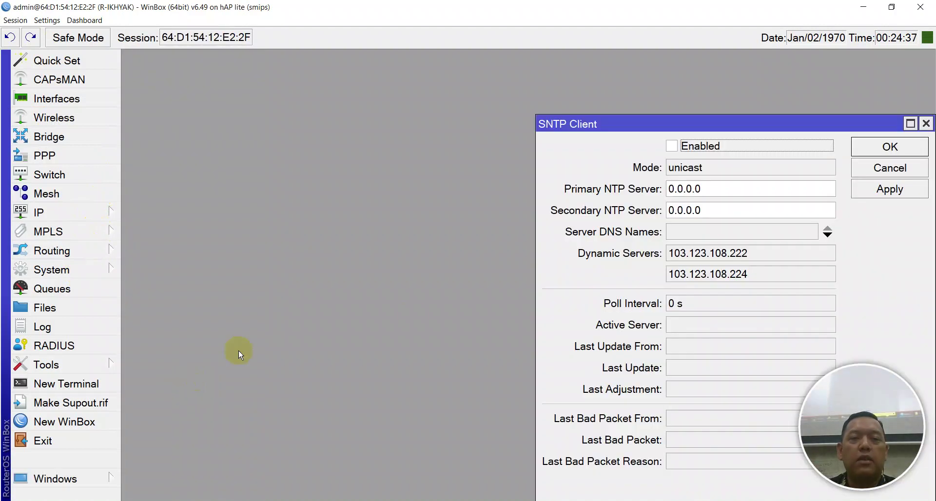
left_click_drag(705, 129, 500, 69)
left_click(490, 93)
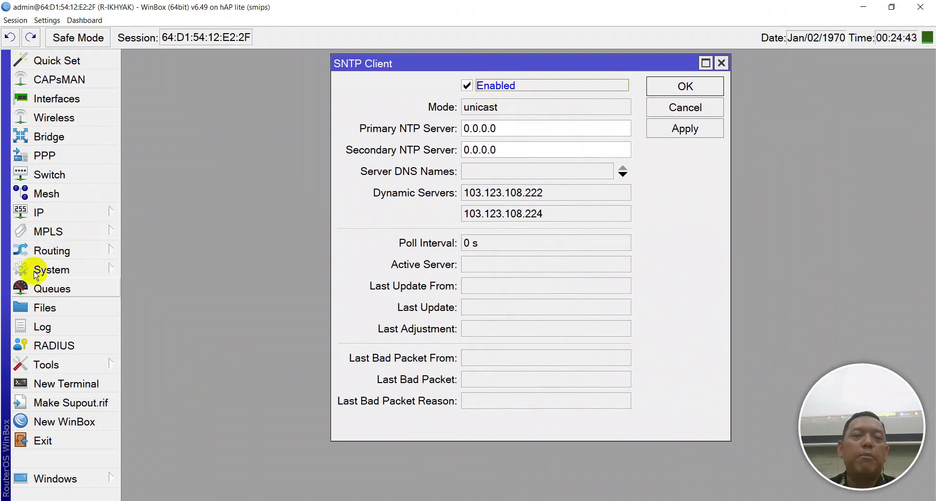
left_click(81, 388)
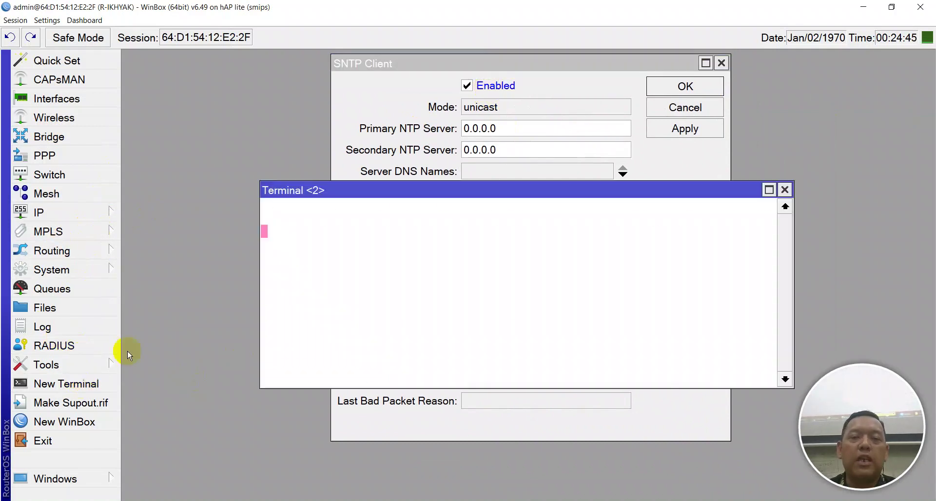
Ping google.com from the router terminal and stop it after 2 of 2 replies
left_click_drag(385, 189, 293, 132)
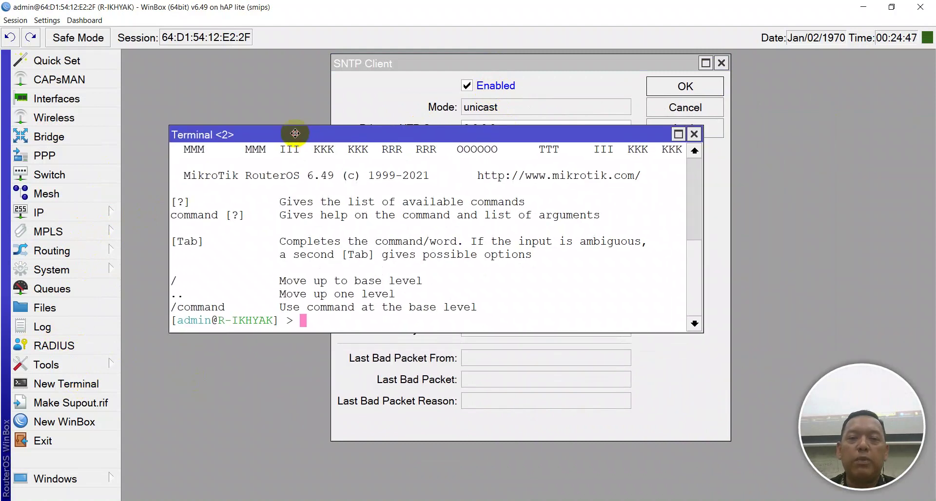
type("ping")
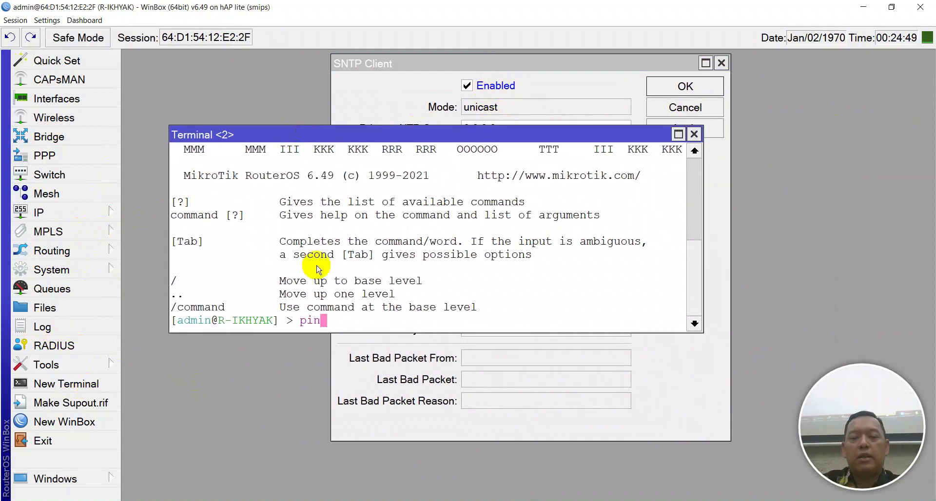
key("BackSpace")
key("BackSpace")
key("BackSpace")
key("BackSpace")
key("BackSpace")
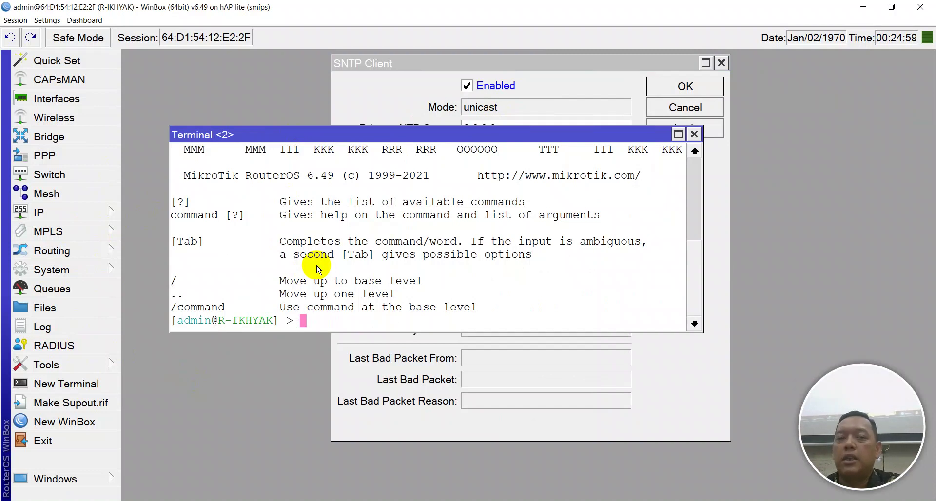
type("ping google.com")
key("Return")
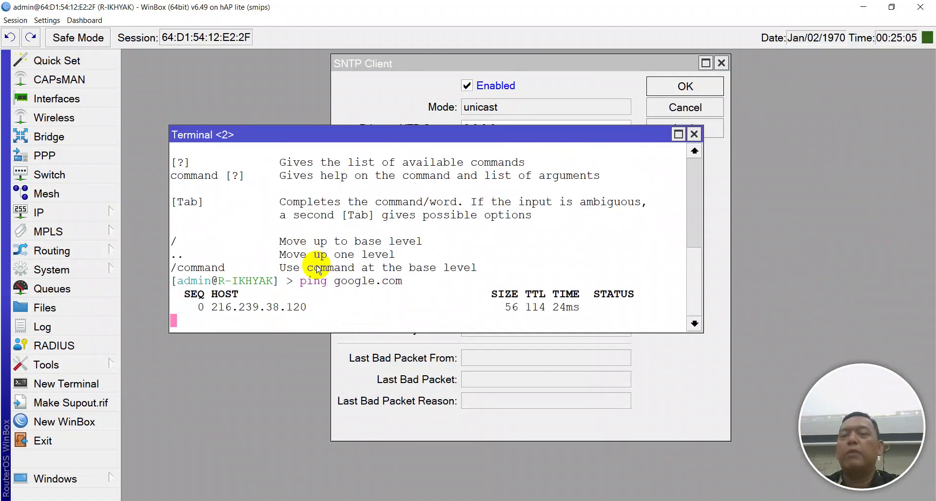
key("ctrl+c")
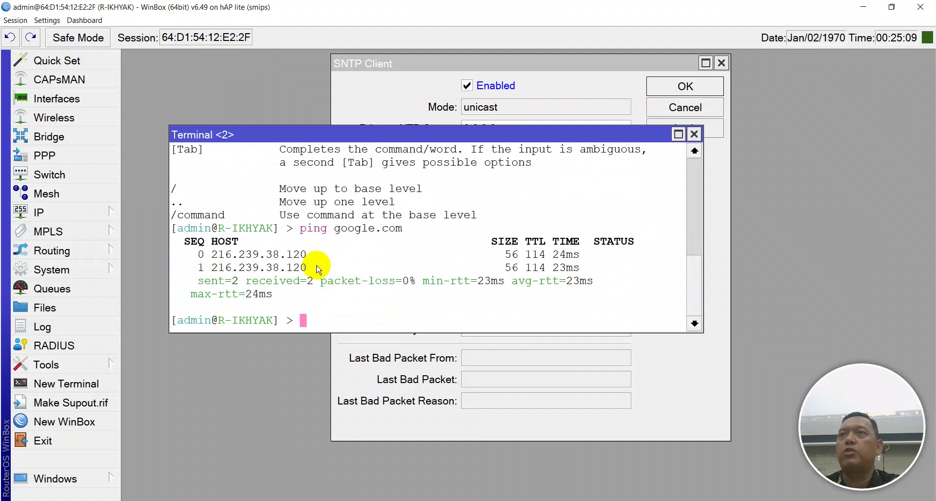
Run the uppercase 'PING GOOGLE.COM' (rejected as invalid), then launch cmd via Win+R
key("Caps_Lock")
type("PING")
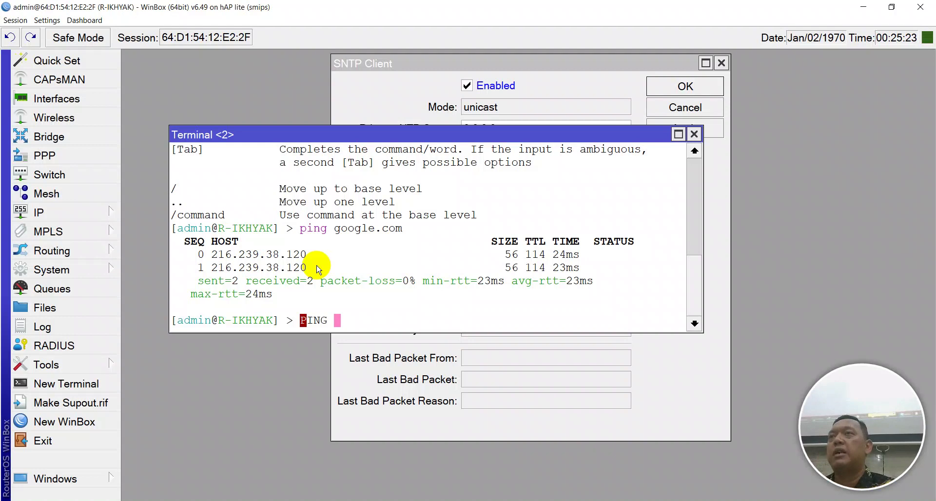
type("GO")
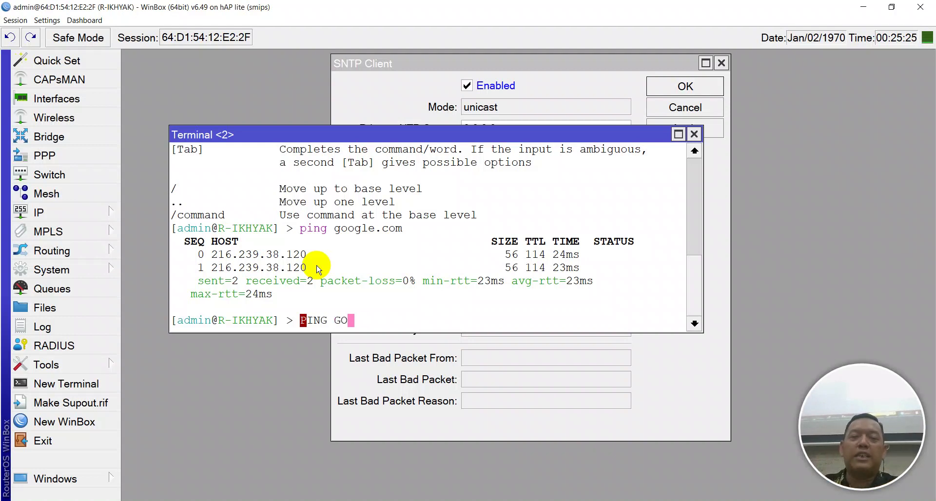
type("OGLE.COM")
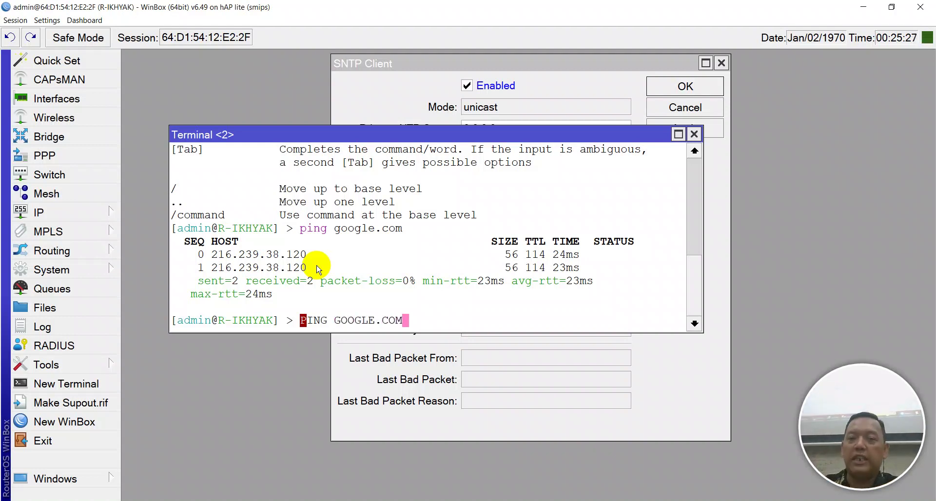
key("Return")
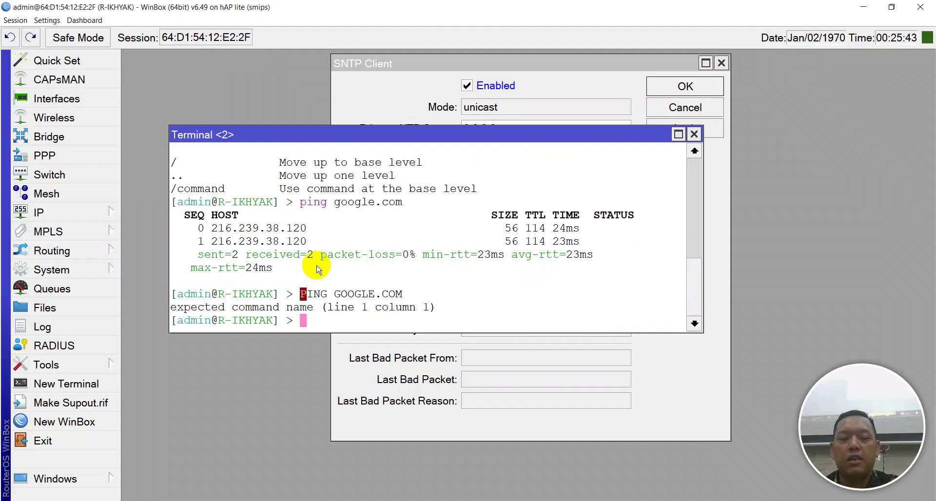
key("Caps_Lock")
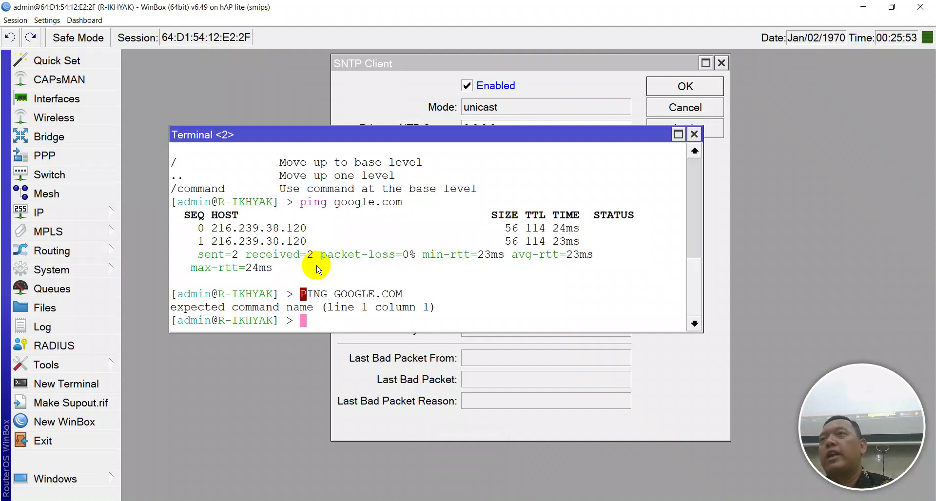
key("super+r")
type("cmd")
key("Return")
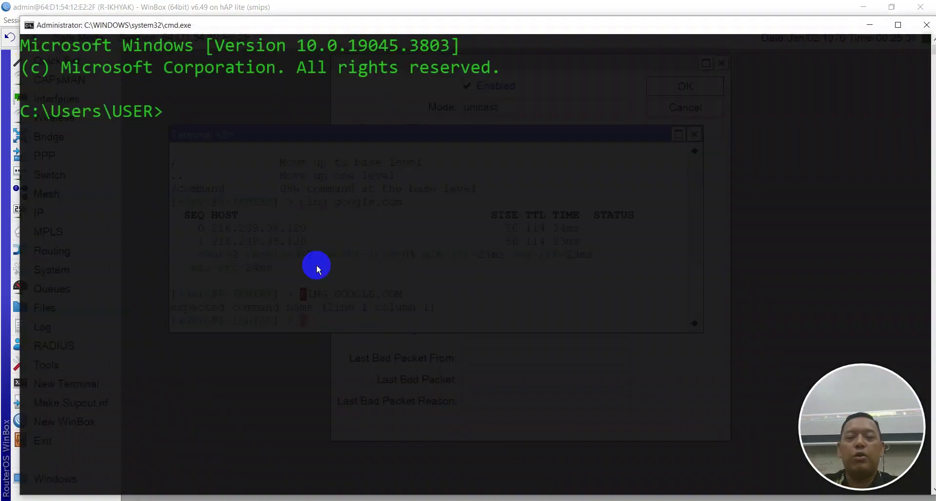
Ping facebook.com from the Windows command prompt, which fails to find the host
type("ping facebokk")
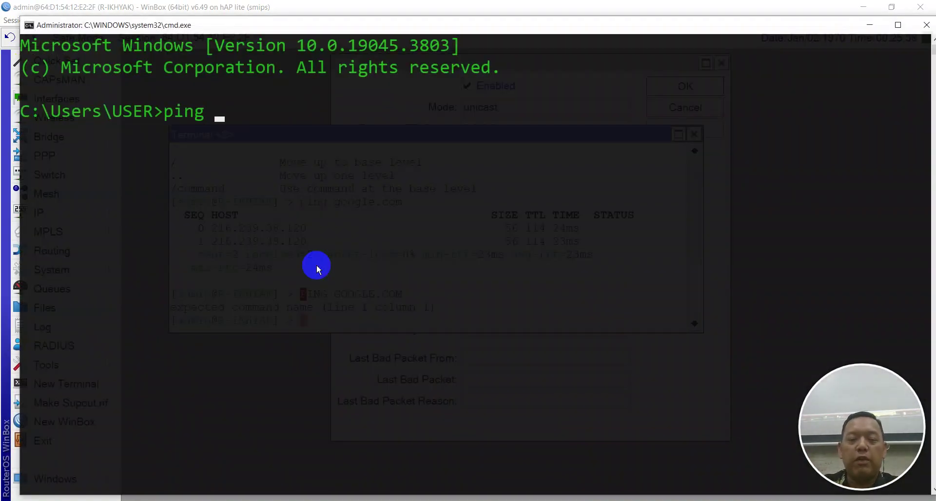
key("BackSpace")
key("BackSpace")
key("BackSpace")
type("ook.com")
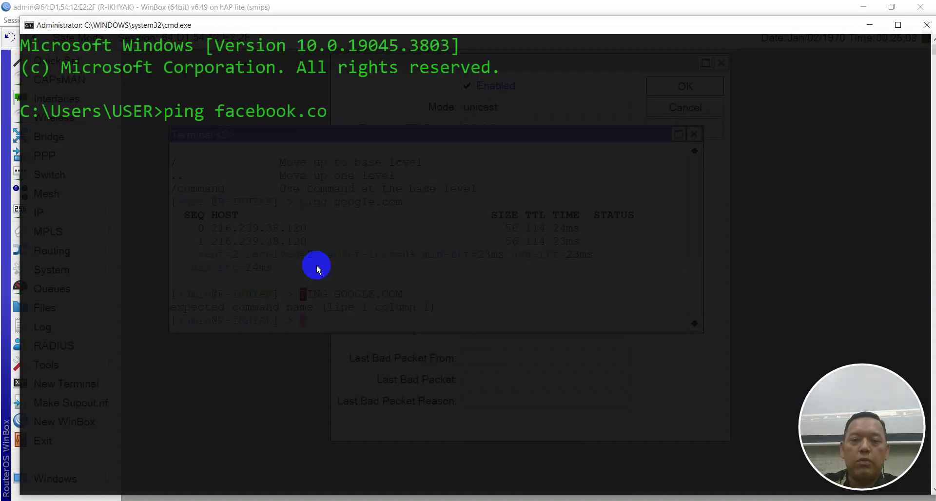
key("Return")
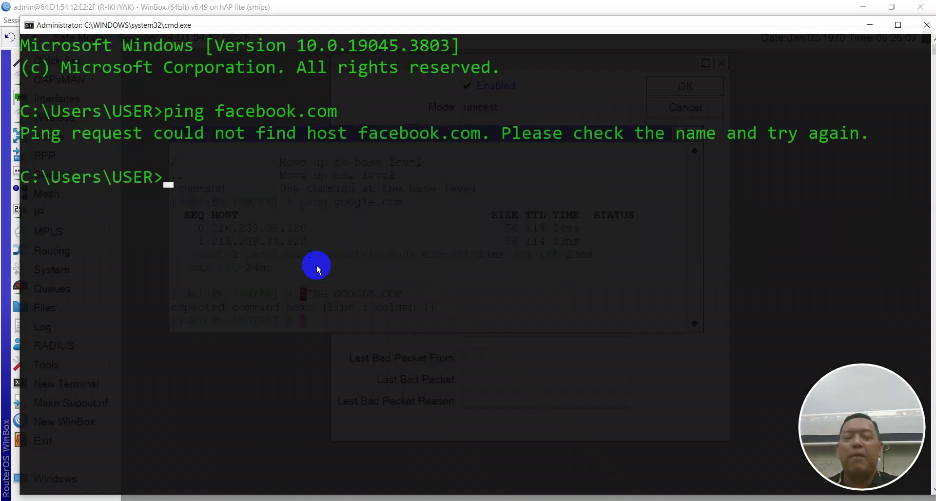
Run 'cls', 'dir' and 'DIR' in cmd, then close the command prompt window
type("cls")
key("Return")
type("dir")
key("Return")
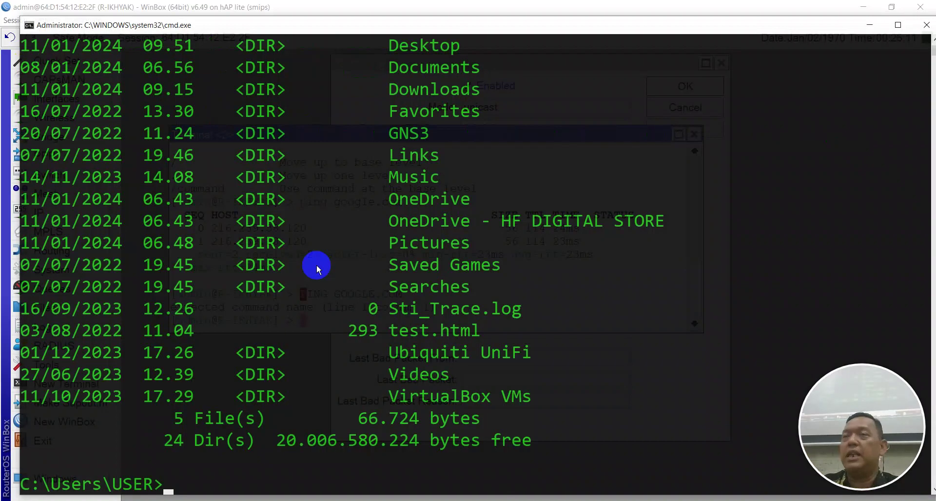
key("Caps_Lock")
type("DIR")
key("Return")
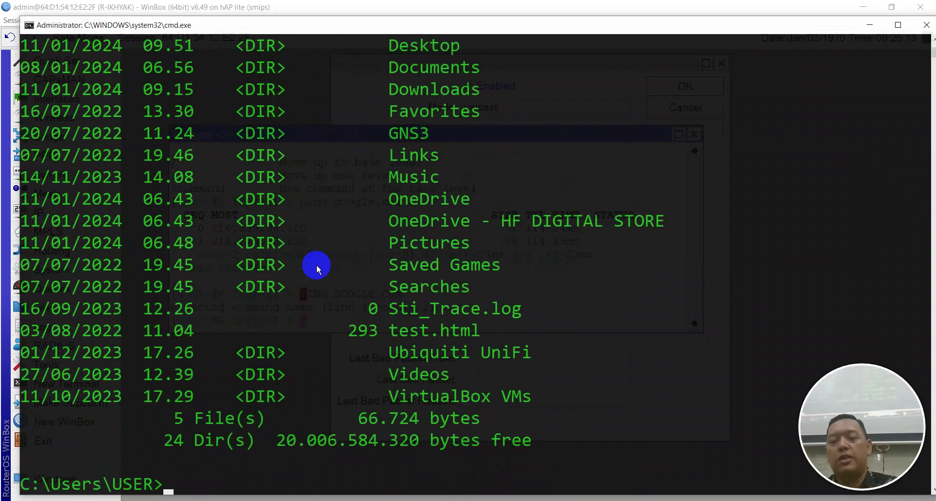
key("alt+space")
key("c")
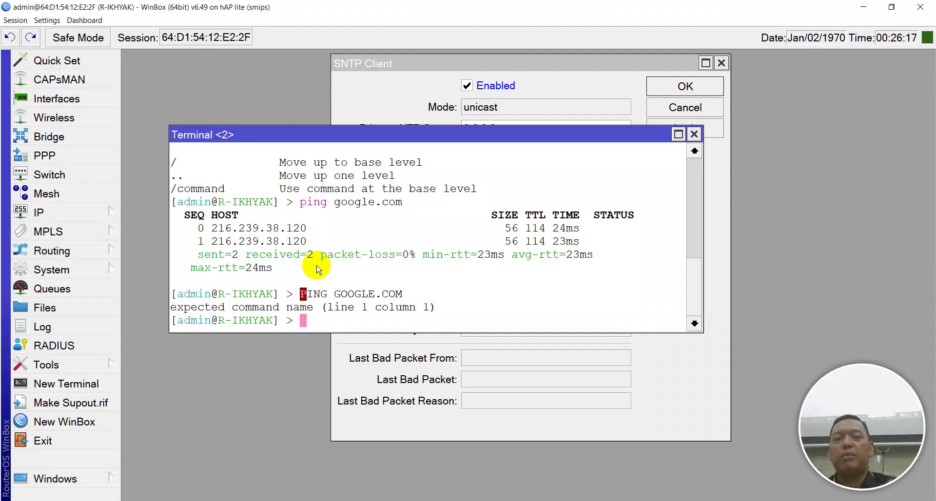
Ping google.com again from the router terminal, then stop it
key("Caps_Lock")
type("pin")
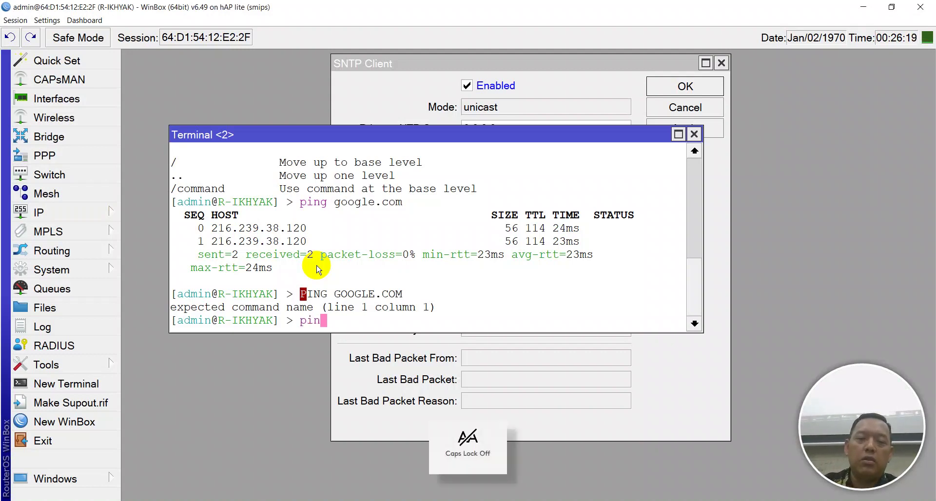
type("g google.com")
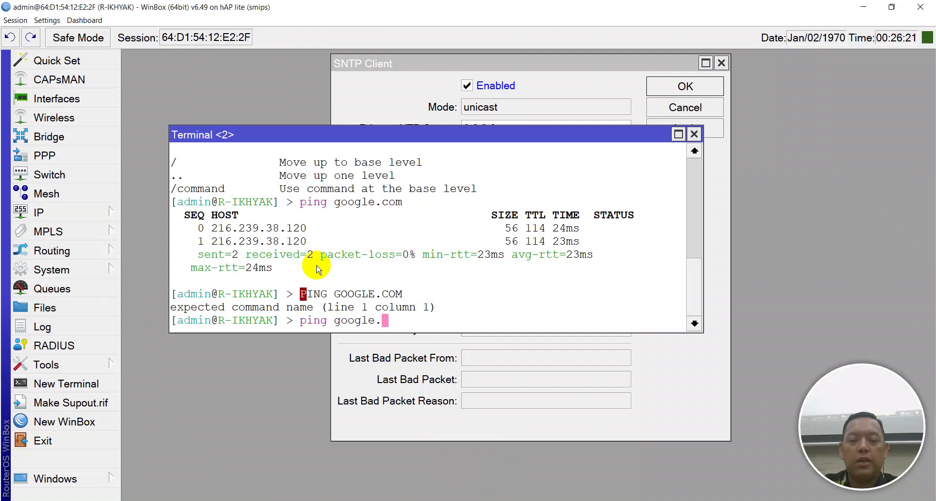
key("Return")
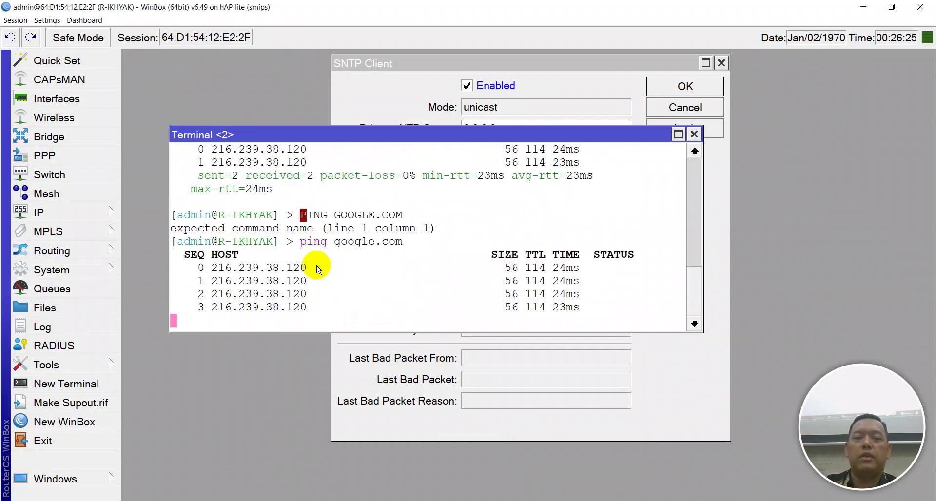
key("ctrl+c")
Ping 1.id.ntp.org, then 1.id.pool.ntp.org, and select its resolved address 116.12.47.30
type("ping 1.id.ntp.org")
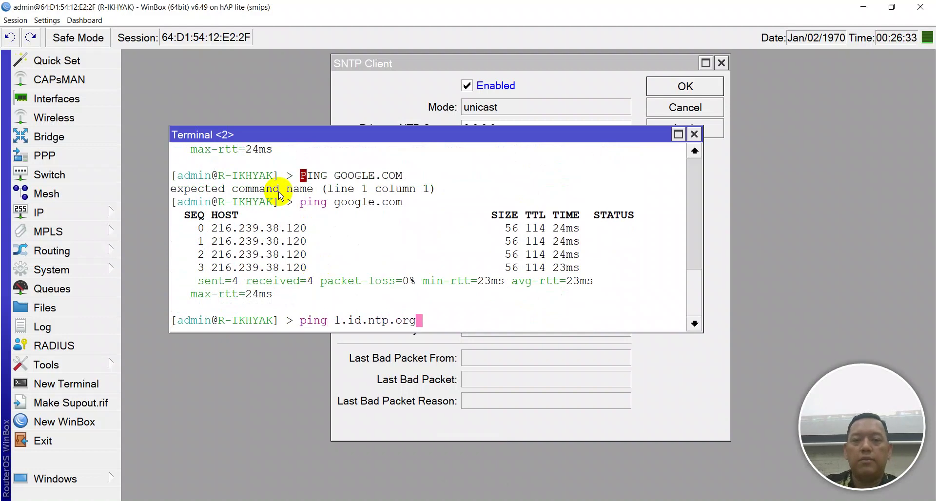
key("Return")
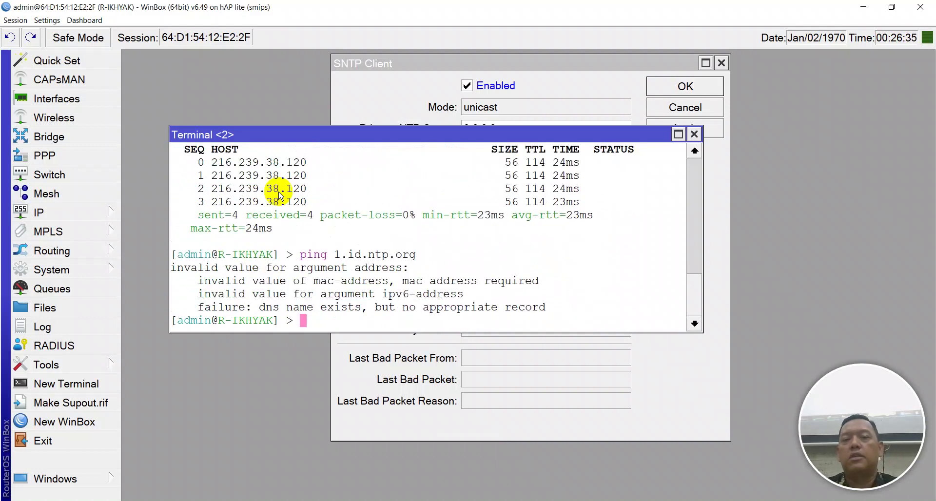
key("Up")
key("Left")
key("Left")
key("Left")
key("Left")
key("Left")
key("Left")
key("Left")
key("Left")
key("Left")
key("Left")
key("Right")
key("Right")
key("Right")
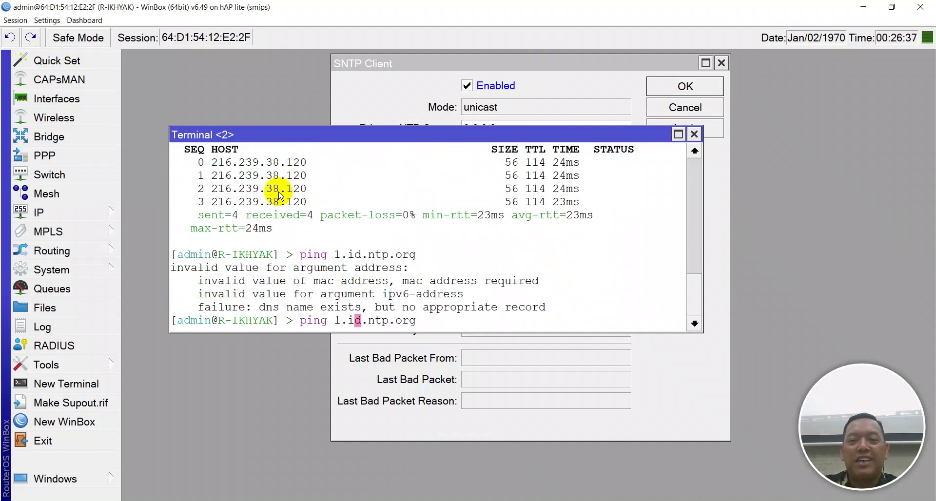
type("pool.")
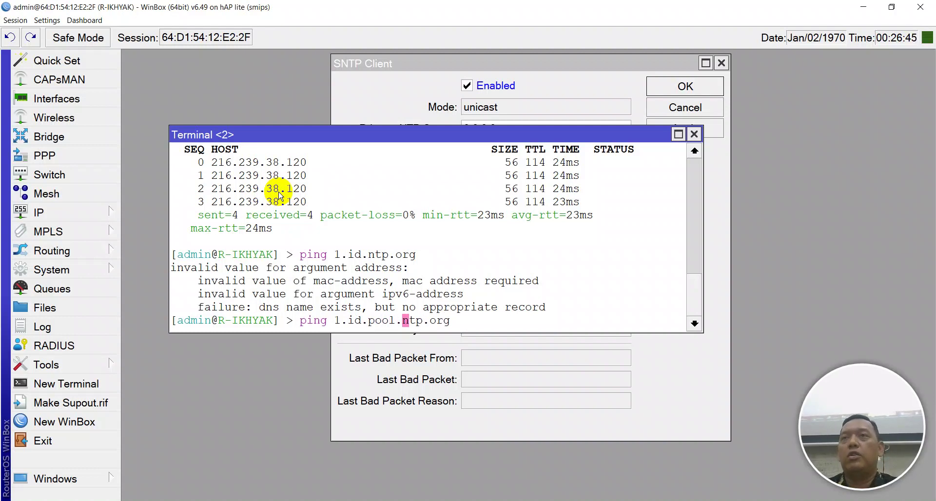
key("Return")
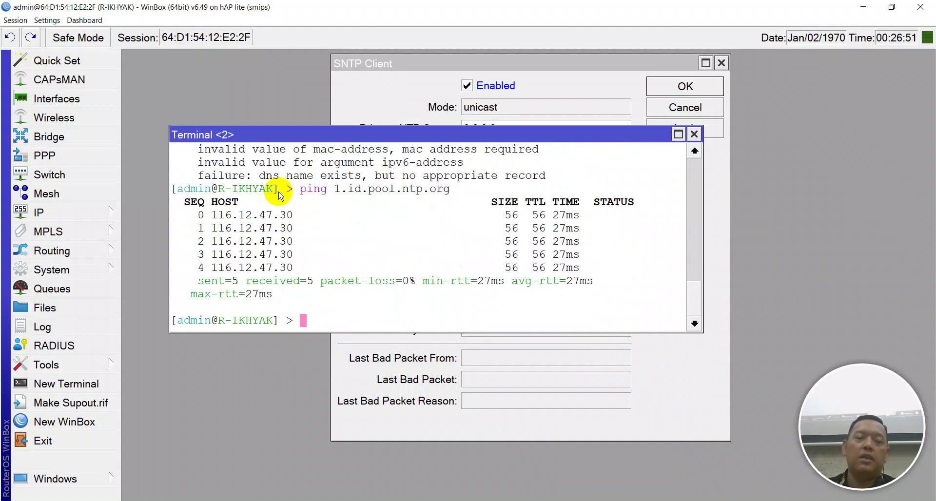
left_click_drag(287, 215, 209, 218)
Copy 116.12.47.30 and paste it as the SNTP client's primary NTP server
right_click(232, 219)
left_click(237, 224)
left_click(560, 88)
left_click(559, 88)
left_click(500, 94)
left_click(509, 125)
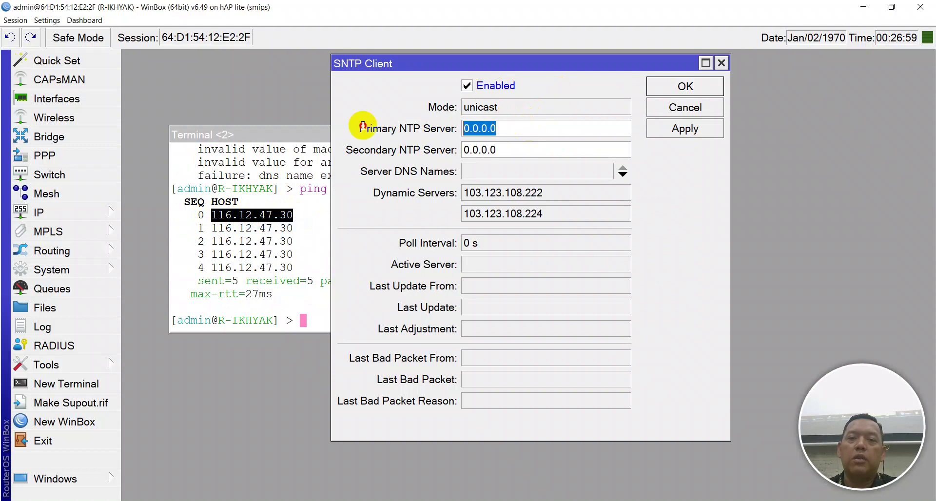
key("ctrl+v")
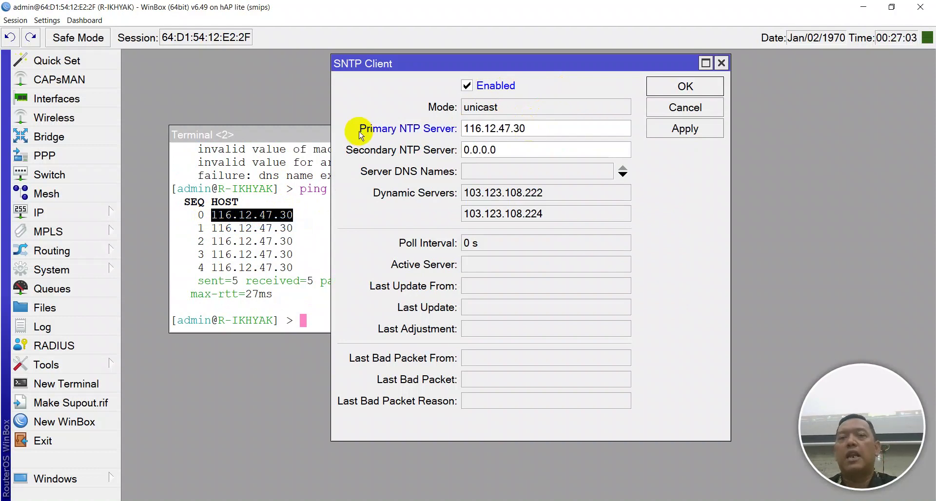
Enter 2.id.pool.ntp.org as secondary server and apply; dismiss the 'ip address expected' error
left_click(507, 150)
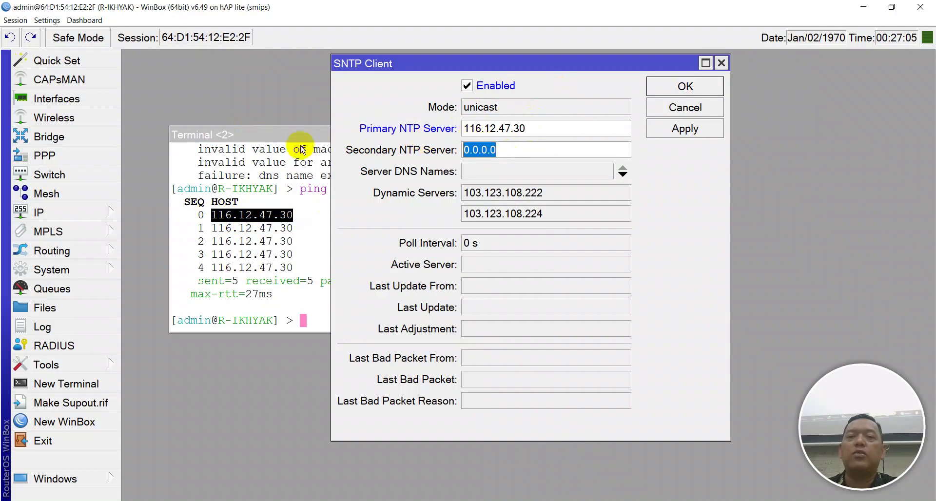
type("2.id.pool.ntp.org")
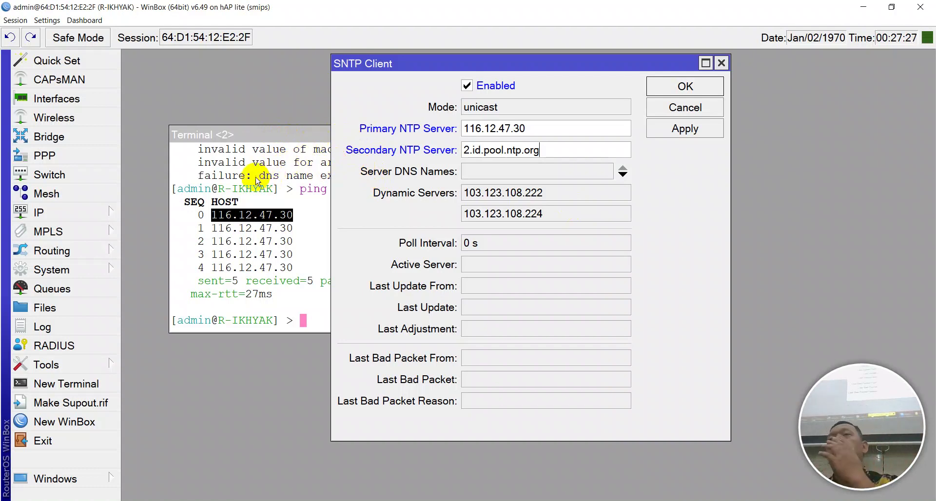
left_click_drag(564, 149, 404, 146)
left_click(244, 230)
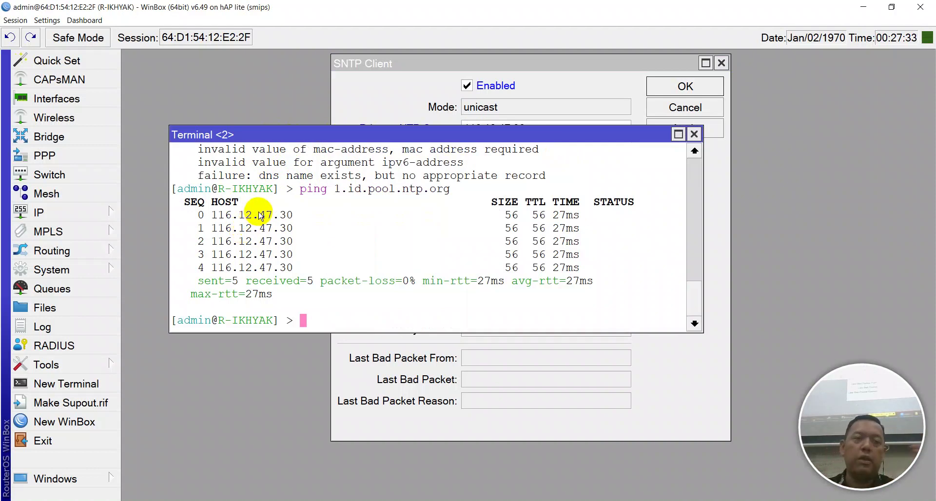
left_click(549, 83)
left_click(549, 149)
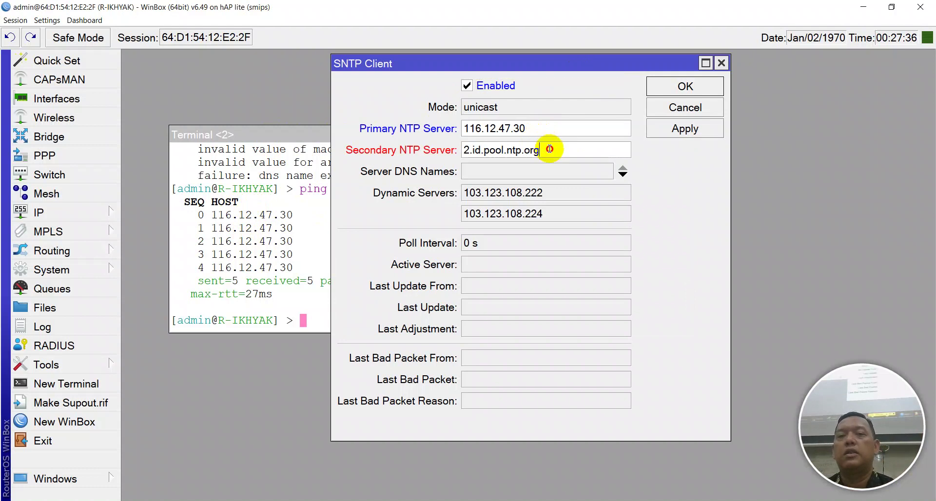
left_click(684, 129)
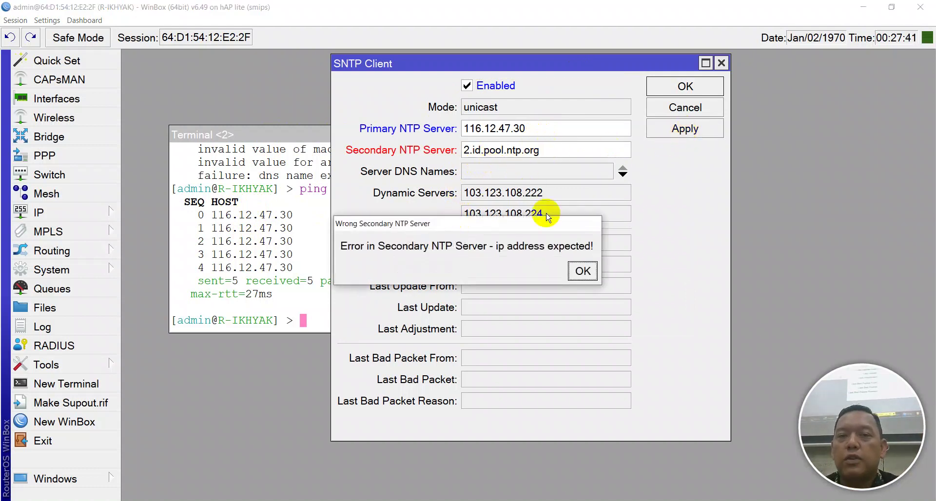
left_click(583, 271)
left_click(297, 248)
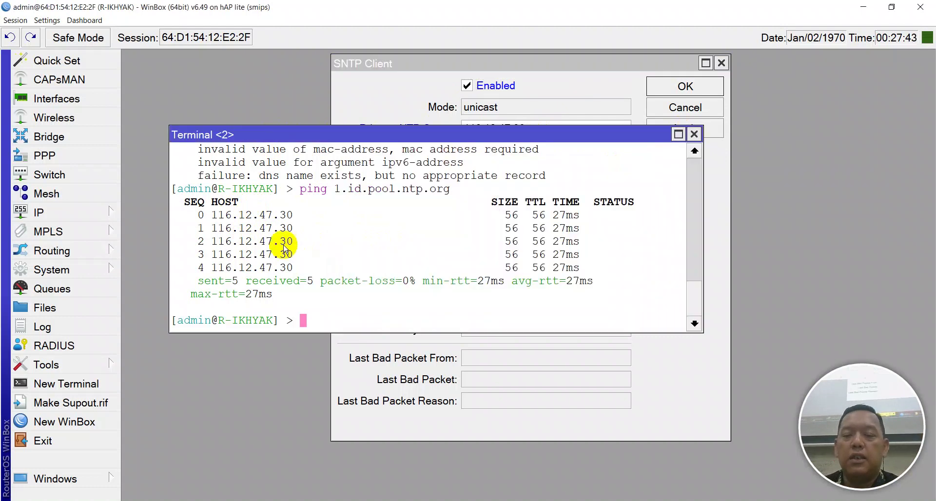
Ping 2.id.pool.ntp.org in Terminal and copy its resolved address 103.17.182.30
key("Up")
key("Left")
key("Left")
key("Left")
key("Left")
key("Left")
key("Left")
key("Left")
key("Left")
key("Left")
key("Left")
key("Left")
key("Left")
key("Left")
key("Left")
key("Left")
key("Left")
key("Left")
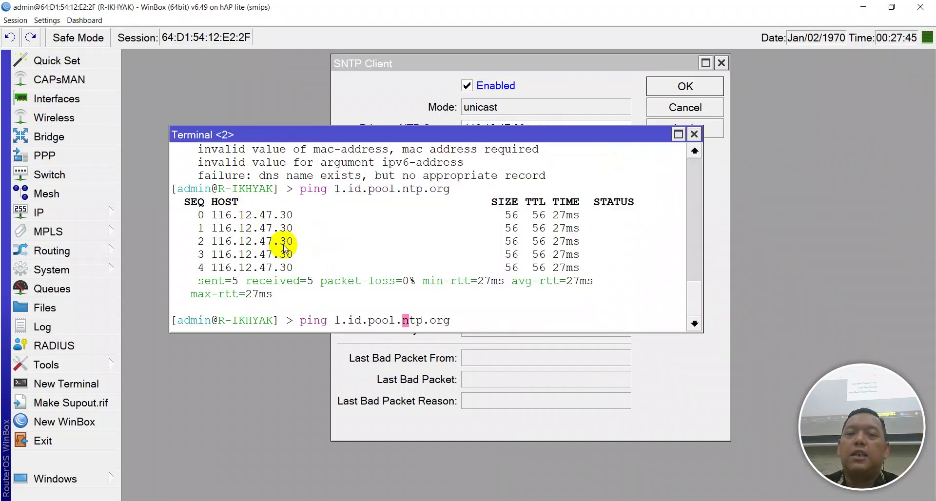
key("Right")
key("BackSpace")
type("2")
key("Return")
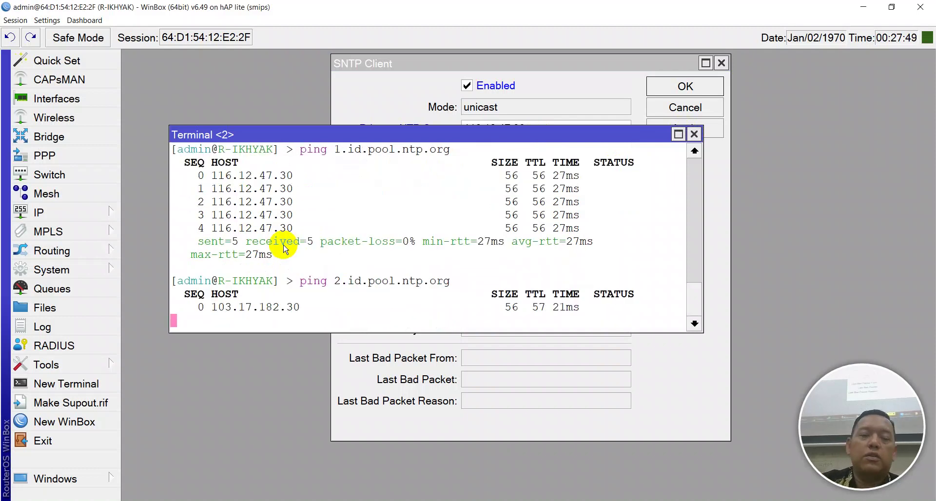
key("ctrl+c")
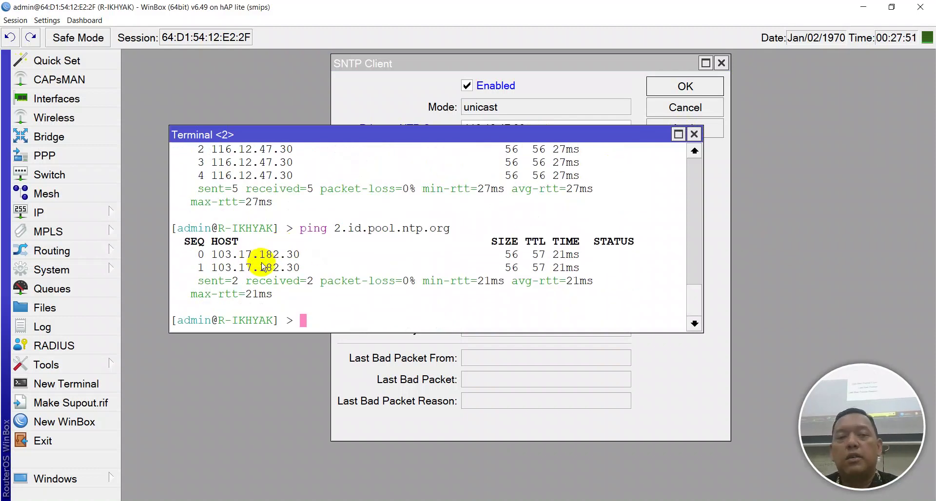
left_click_drag(300, 255, 212, 255)
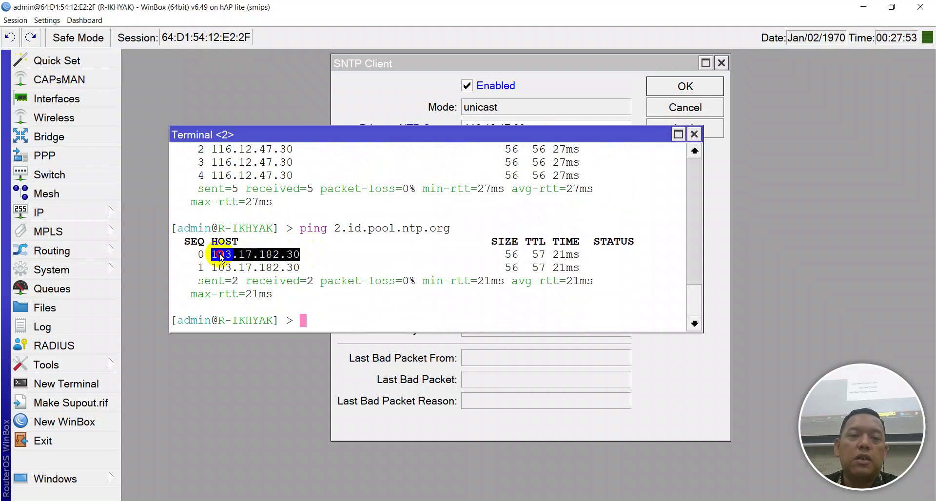
right_click(223, 256)
left_click(251, 262)
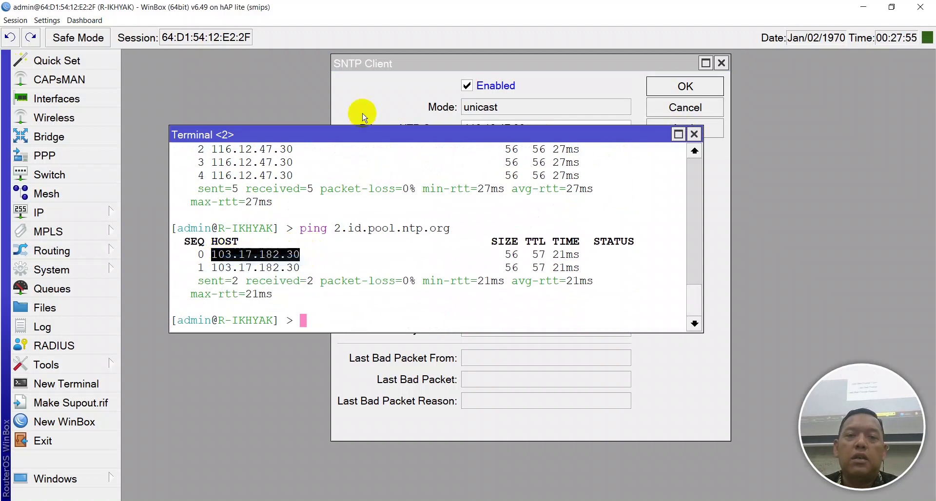
Paste 103.17.182.30 as the secondary NTP server, apply, and close SNTP Client
left_click(361, 118)
left_click_drag(541, 151, 394, 151)
right_click(475, 150)
left_click(504, 185)
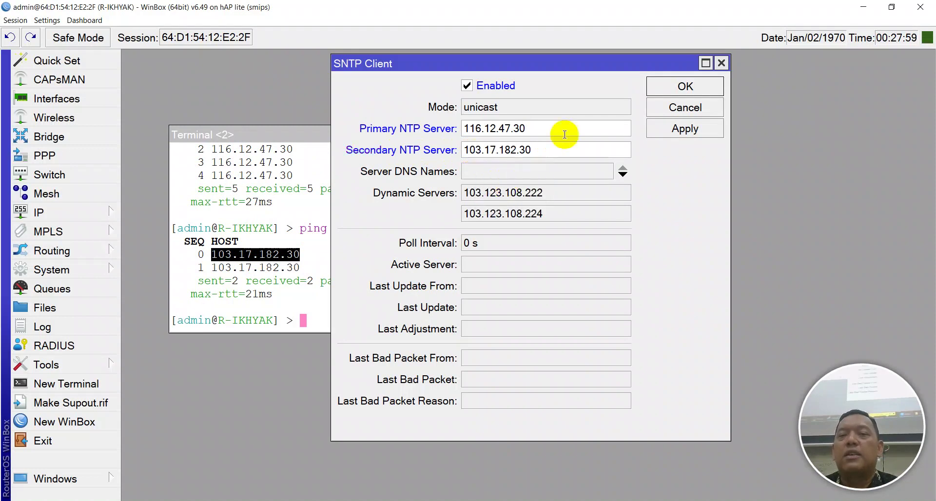
left_click(662, 128)
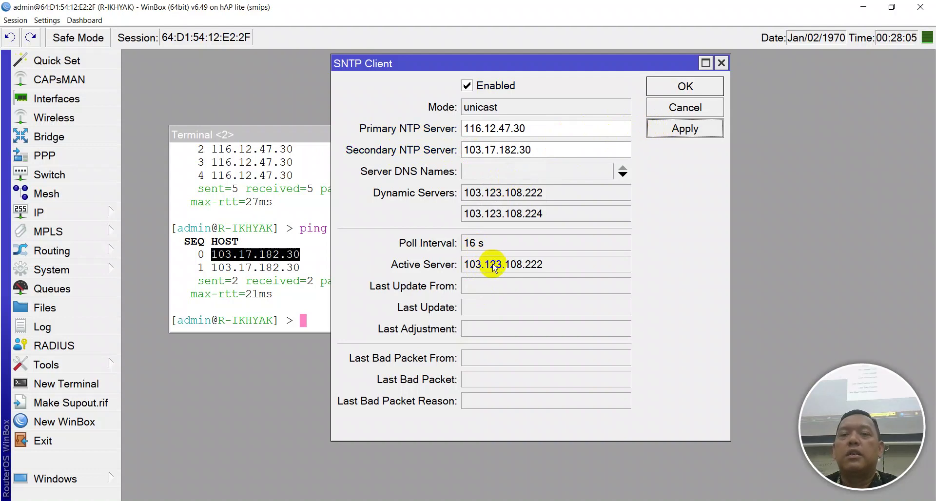
left_click(680, 87)
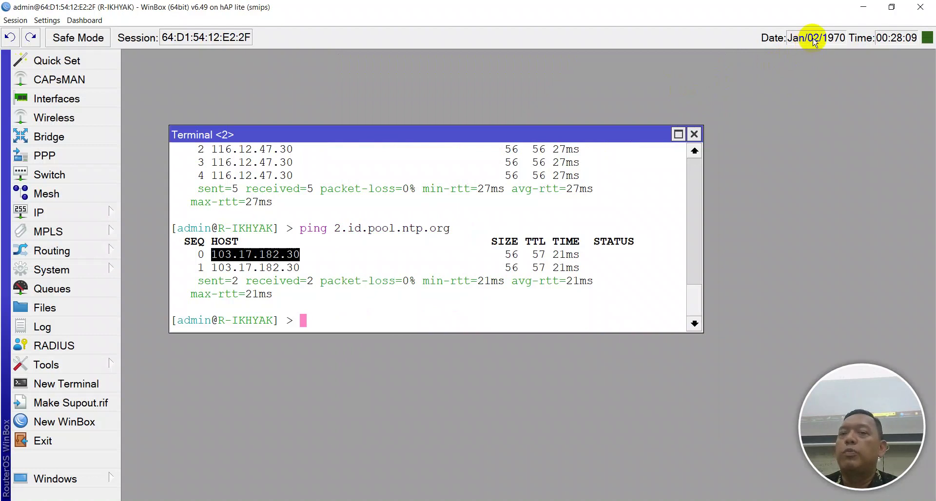
Close Terminal and remove the date and time readouts from the WinBox toolbar
left_click(694, 134)
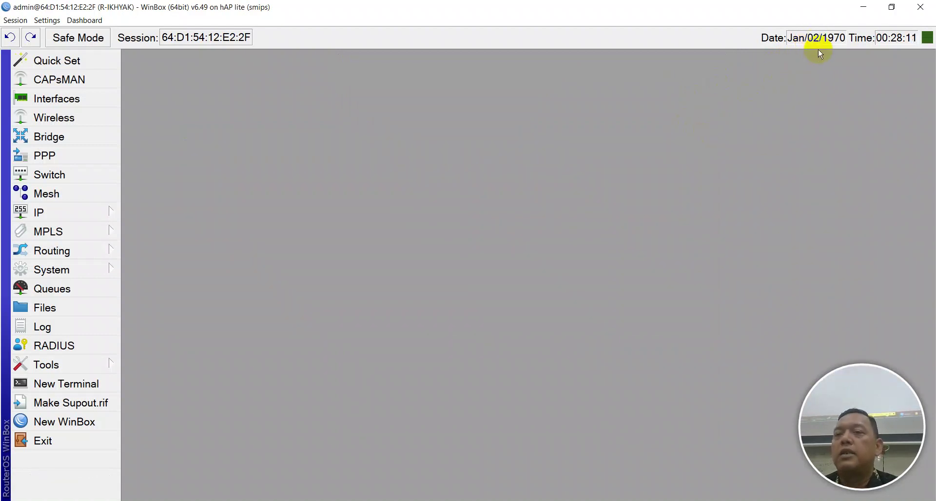
right_click(816, 39)
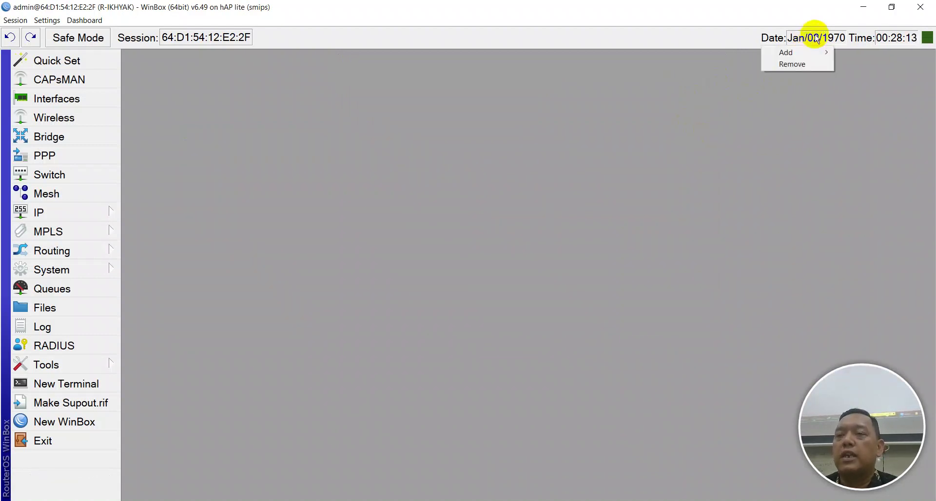
left_click(811, 64)
right_click(893, 45)
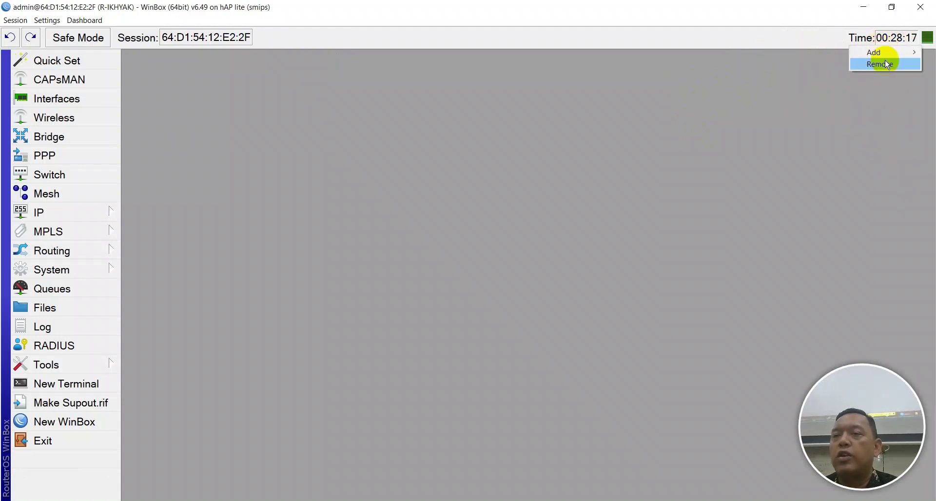
left_click(886, 64)
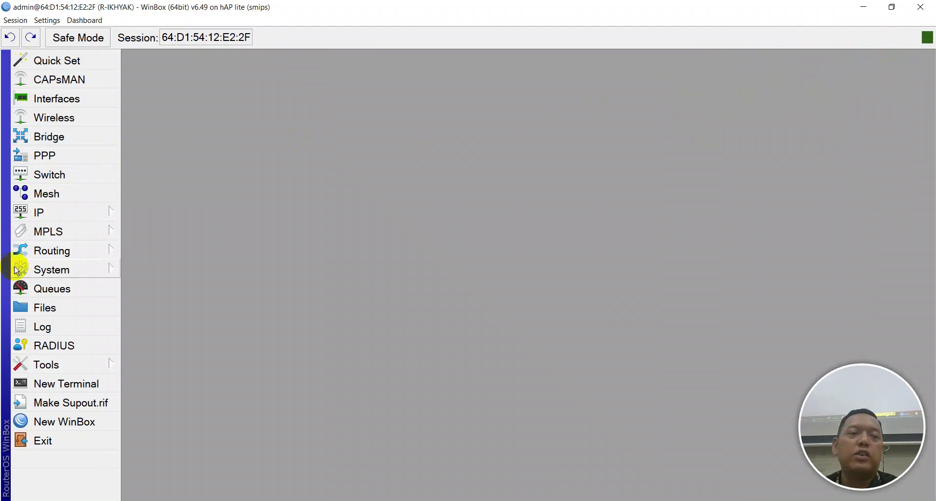
In System > Clock, set the time zone to Asia/Jakarta and apply
left_click(47, 269)
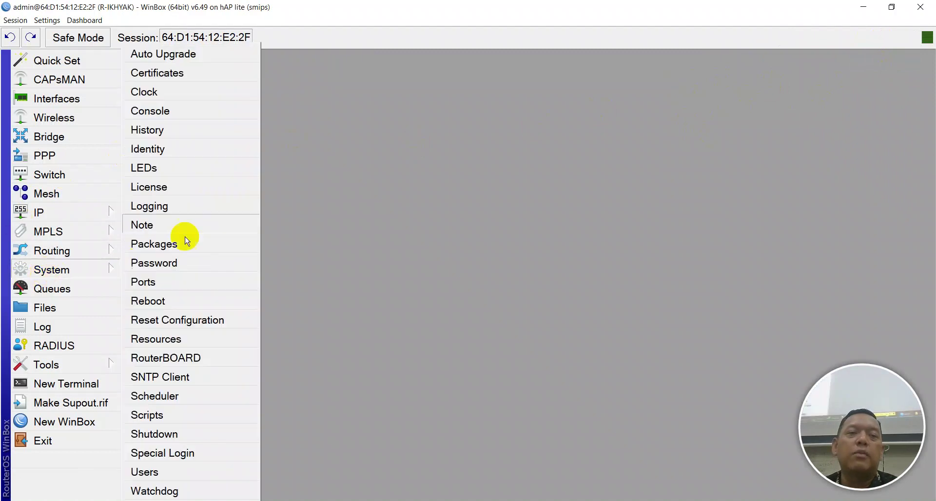
left_click(203, 96)
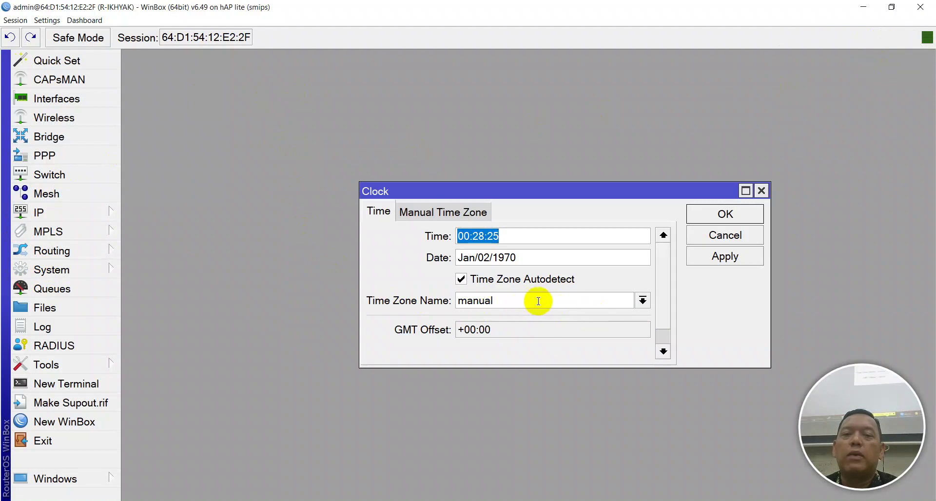
left_click(643, 300)
scroll(561, 195, "down", 4)
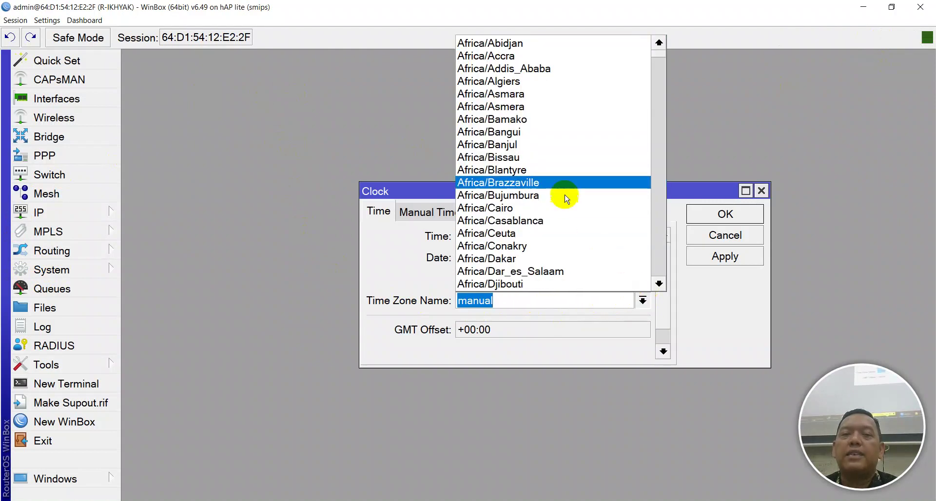
scroll(548, 165, "down", 11)
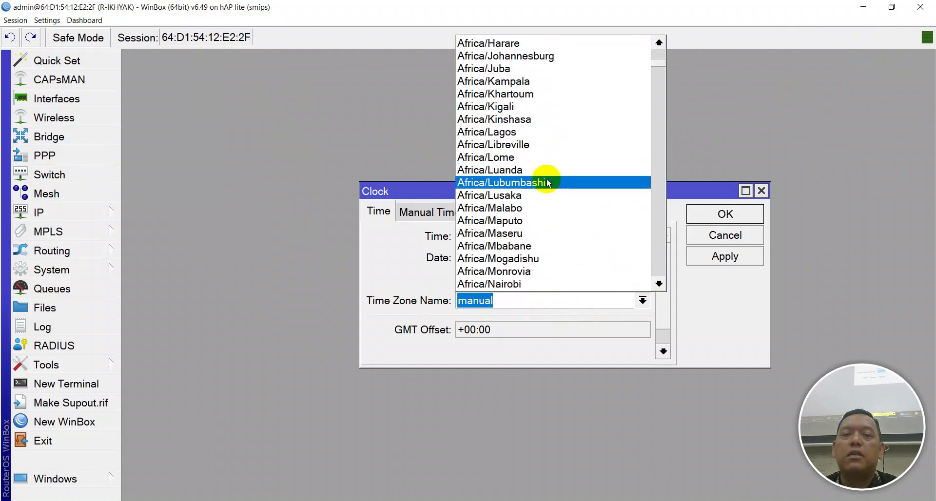
scroll(504, 200, "down", 20)
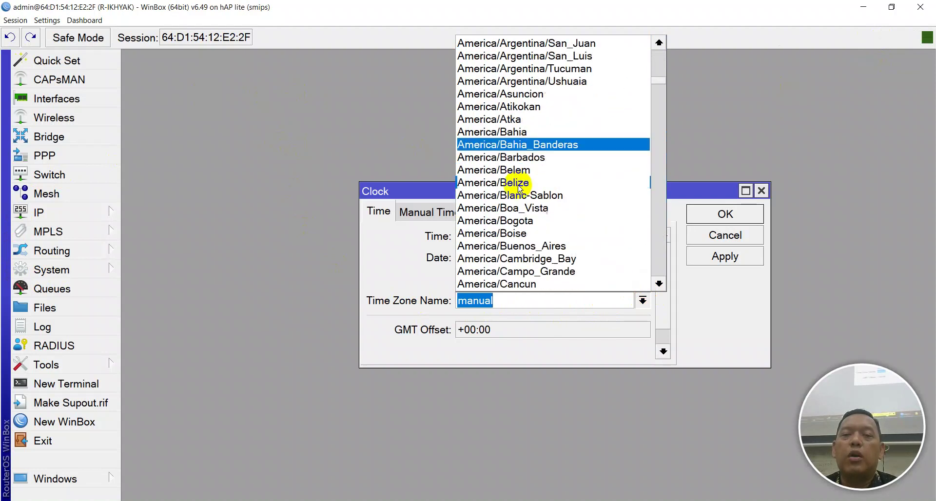
scroll(517, 198, "down", 3)
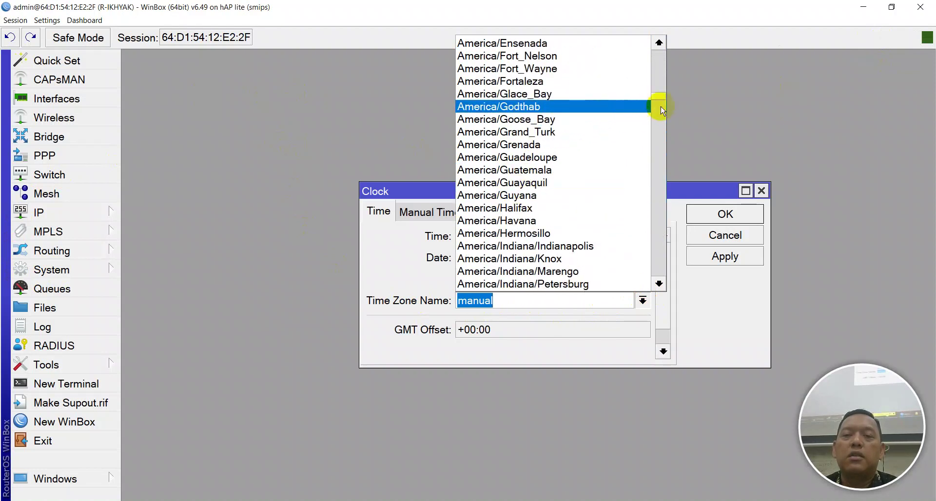
left_click_drag(660, 102, 661, 145)
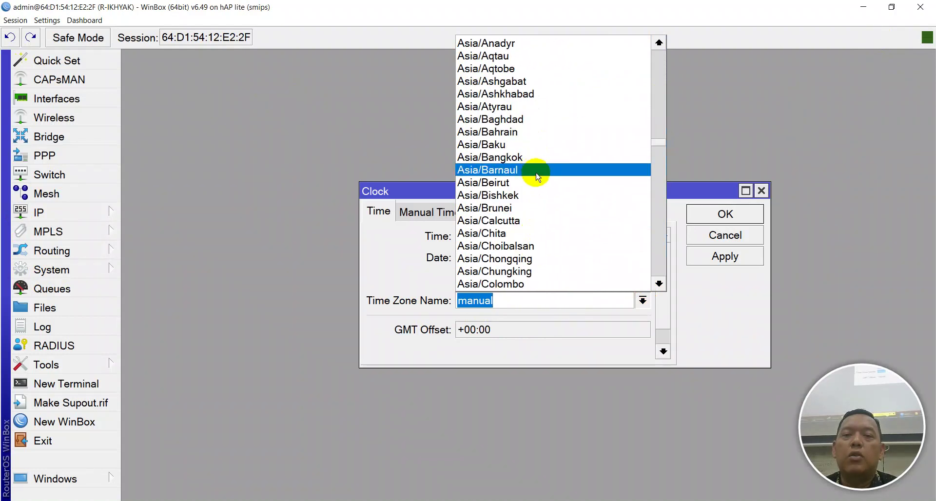
scroll(529, 154, "down", 2)
scroll(523, 160, "down", 4)
scroll(517, 166, "down", 1)
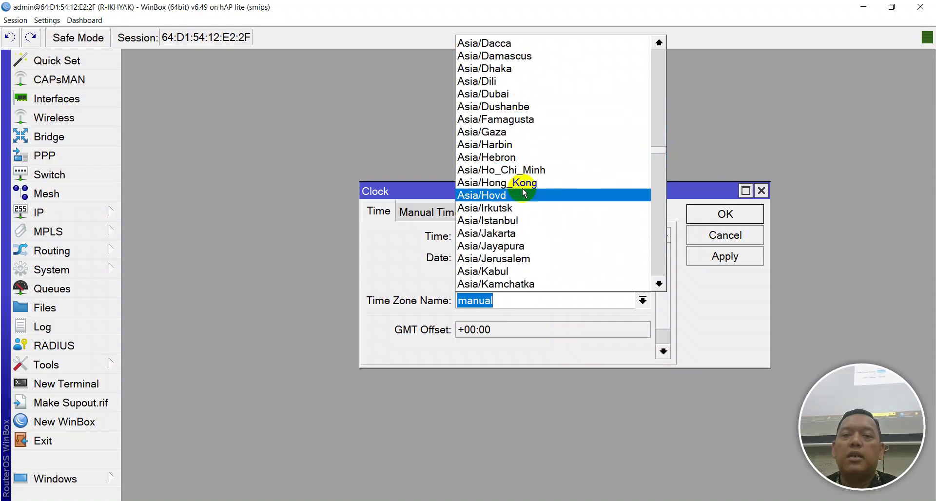
left_click(515, 232)
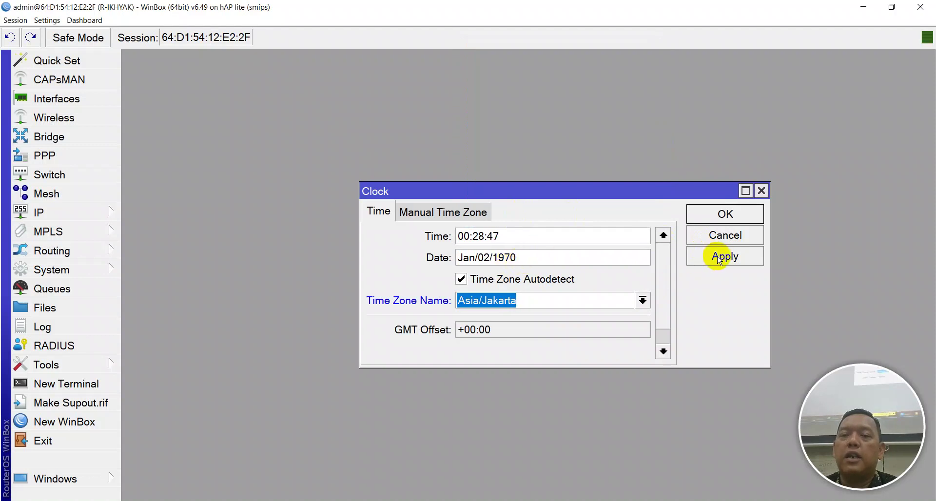
left_click(718, 258)
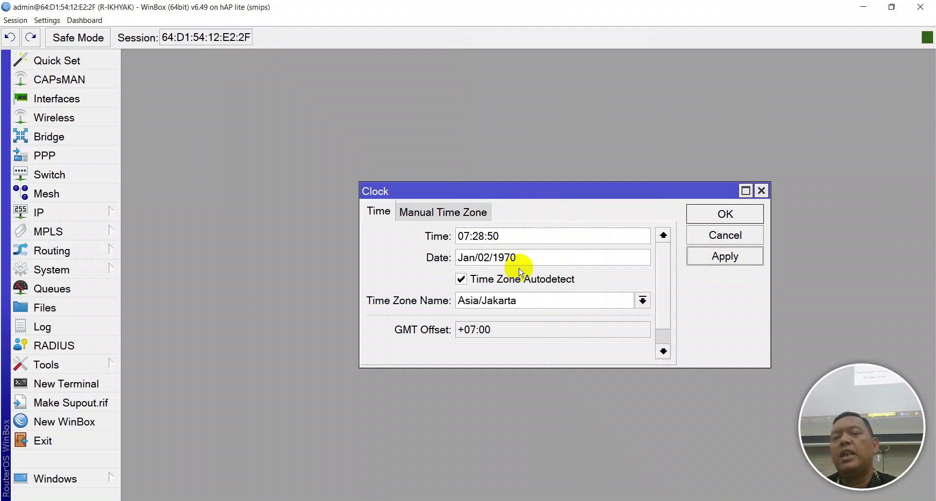
Toggle Time Zone Autodetect off and back on, applying each, then confirm with OK
left_click(504, 280)
left_click(721, 260)
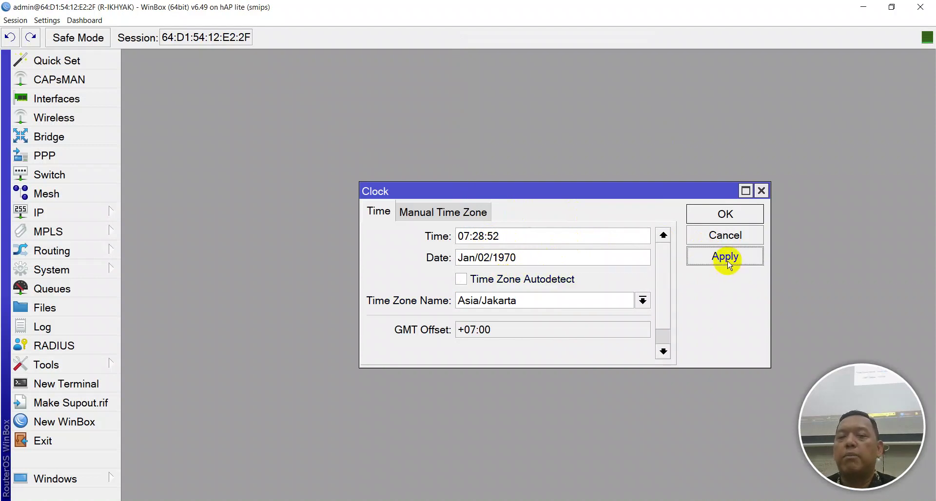
left_click(522, 280)
left_click(699, 258)
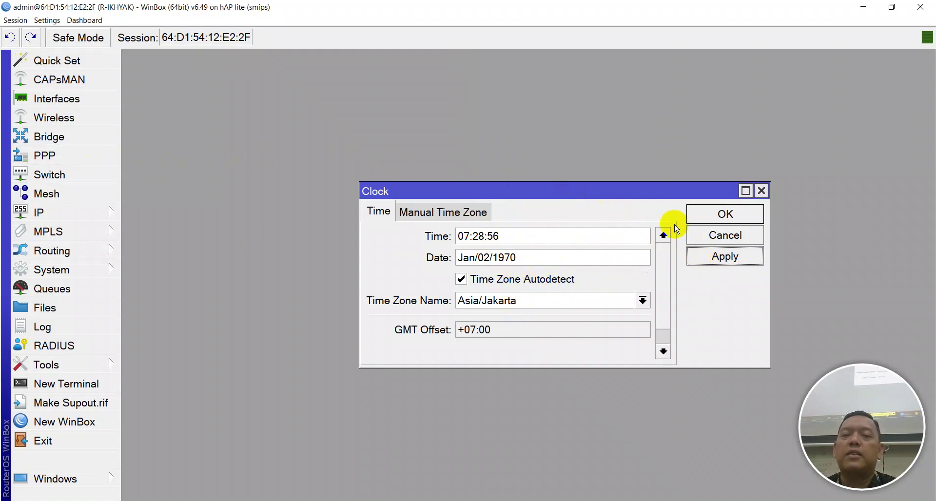
left_click(722, 214)
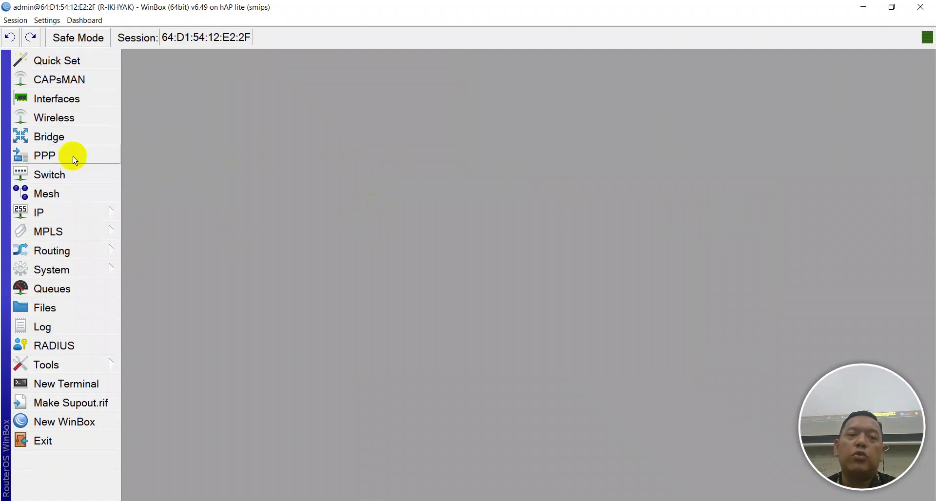
Look through the System menu and session options without changing anything
left_click(67, 271)
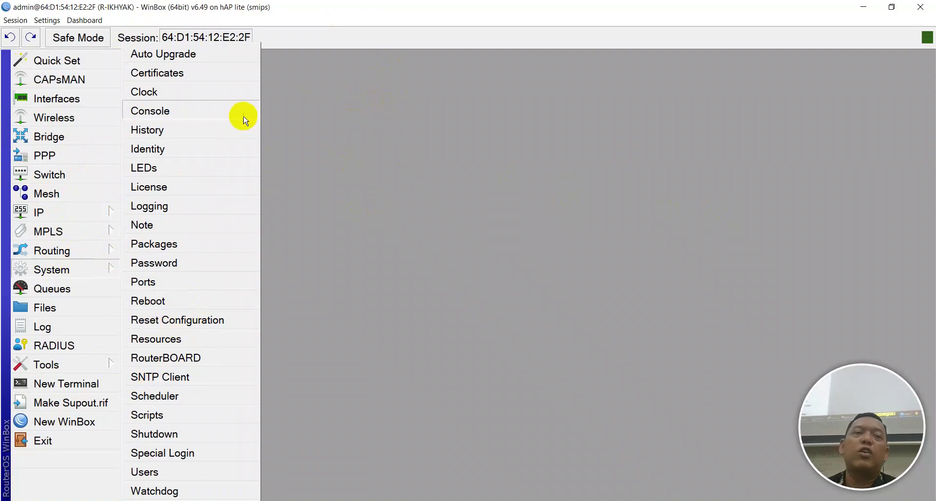
left_click(346, 131)
left_click(23, 22)
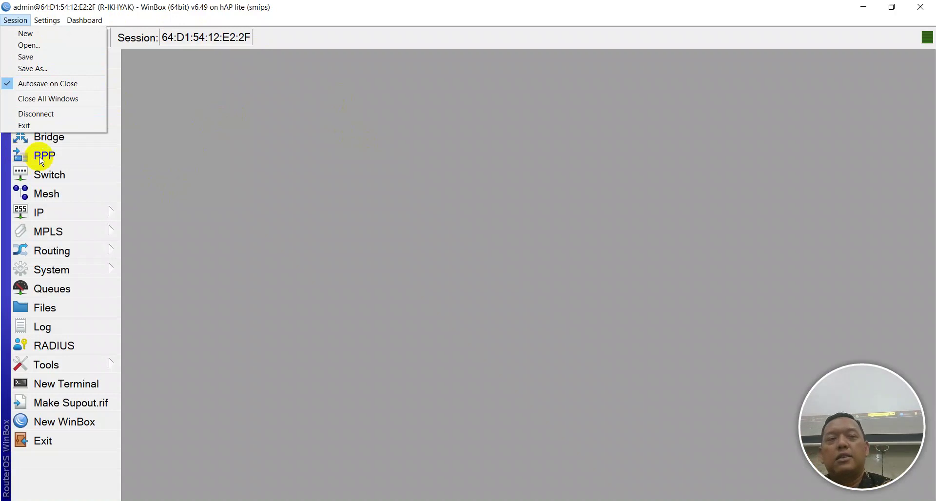
left_click(255, 178)
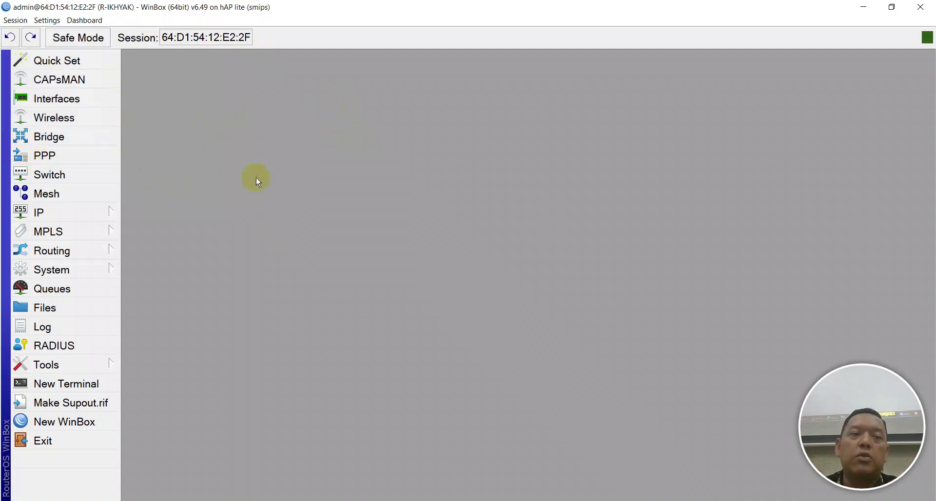
Reboot the router via System > Reboot, then bring up the Notepad++ notes
left_click(100, 268)
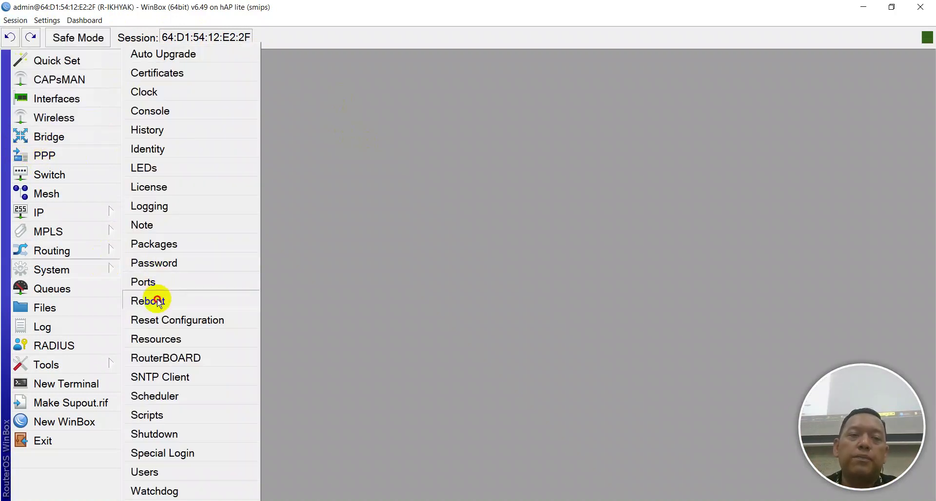
left_click(149, 300)
left_click(505, 269)
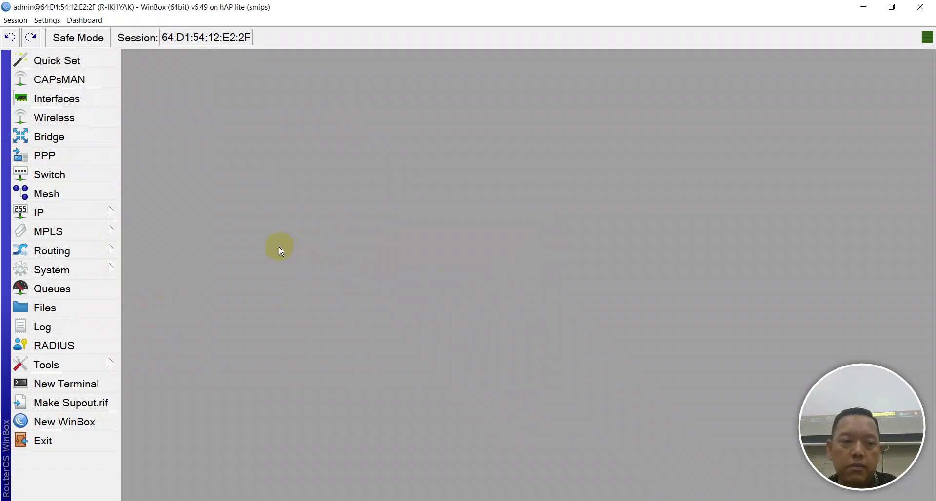
left_click(425, 500)
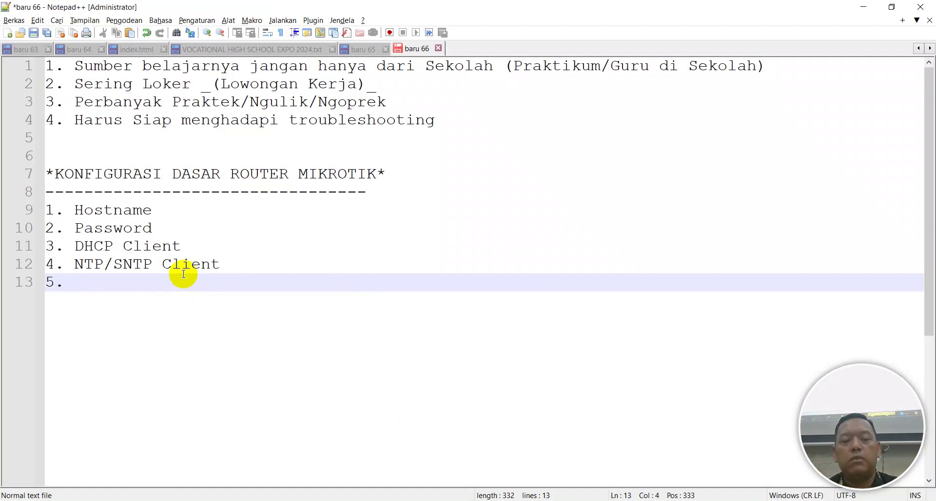
Add items 5. RoMON, 6. DNS Server, 7. DHCP Server and 8. Internet Gateway
type("RoMON")
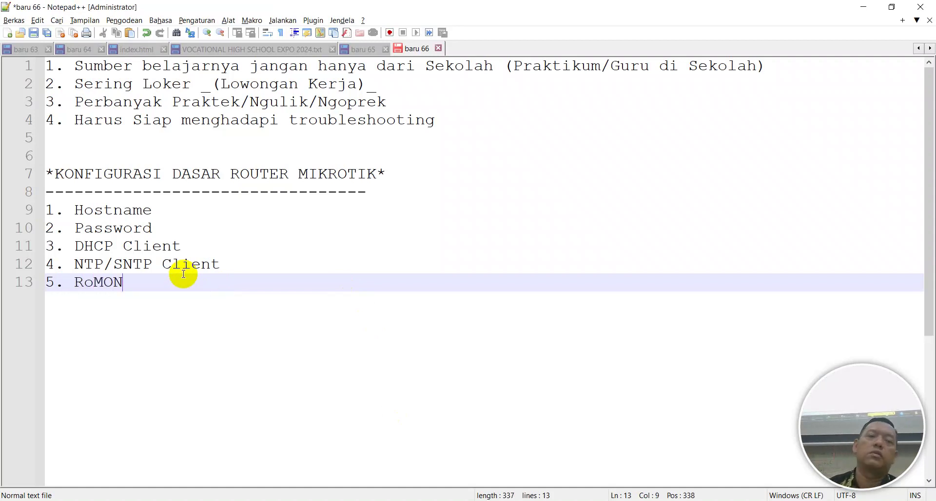
key("Return")
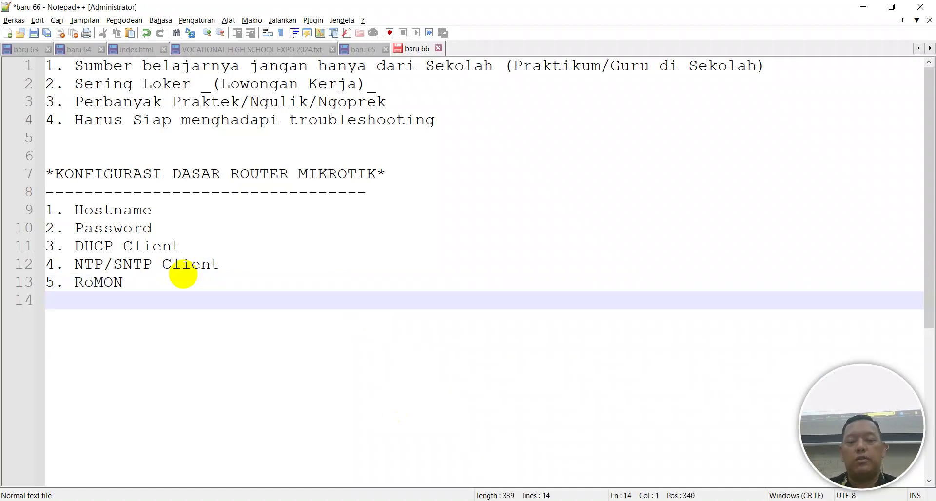
type("6.")
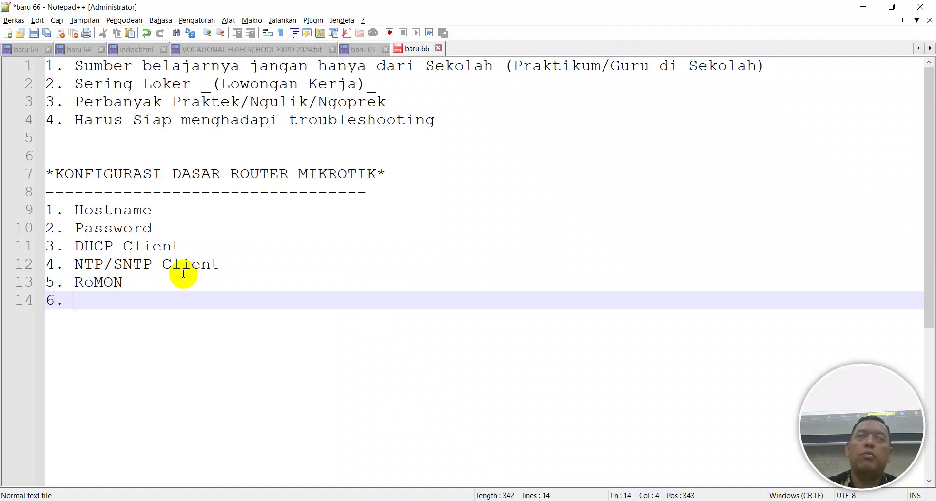
type(" D")
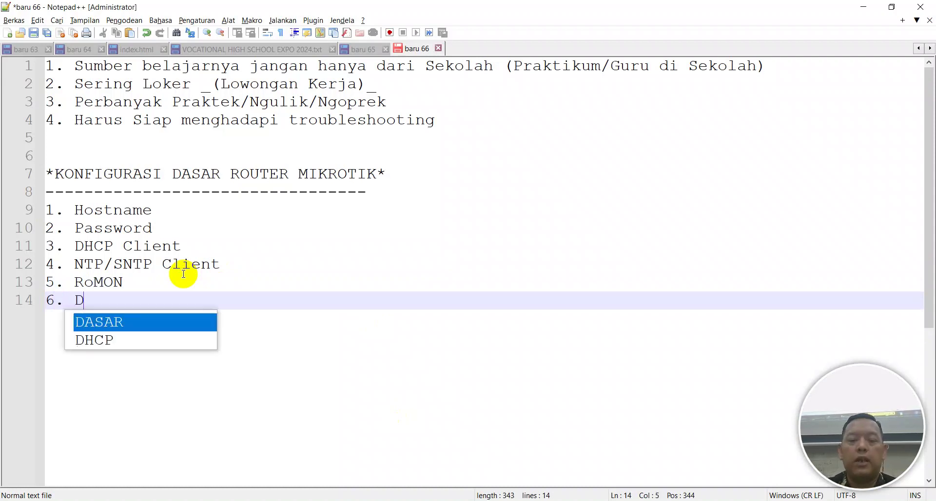
type("NS Server")
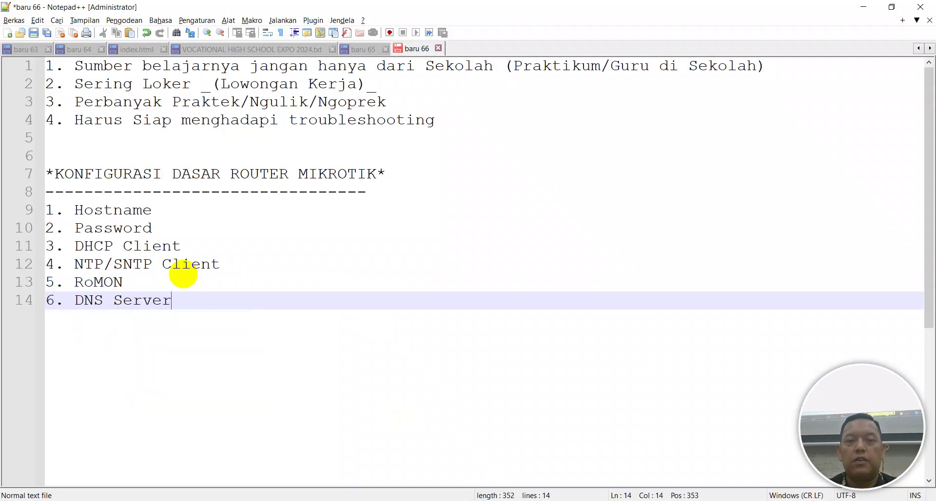
key("Return")
type("7")
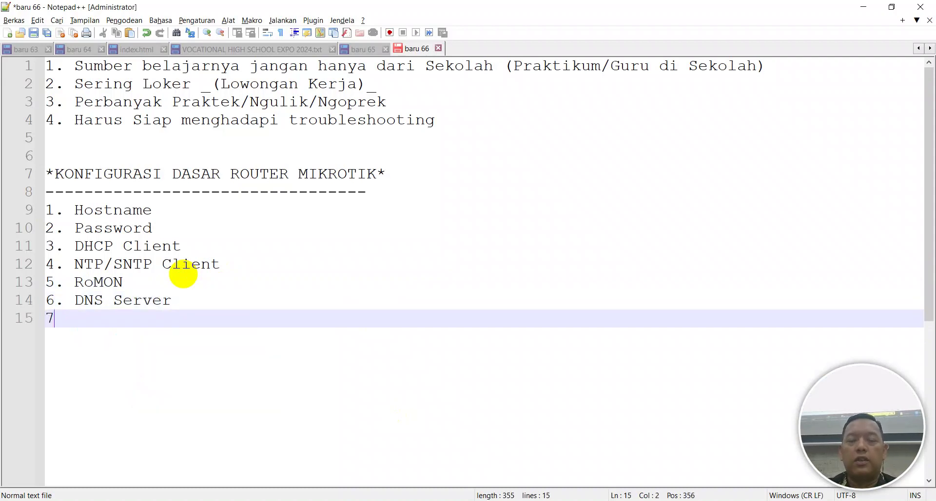
type(". DHCP Se")
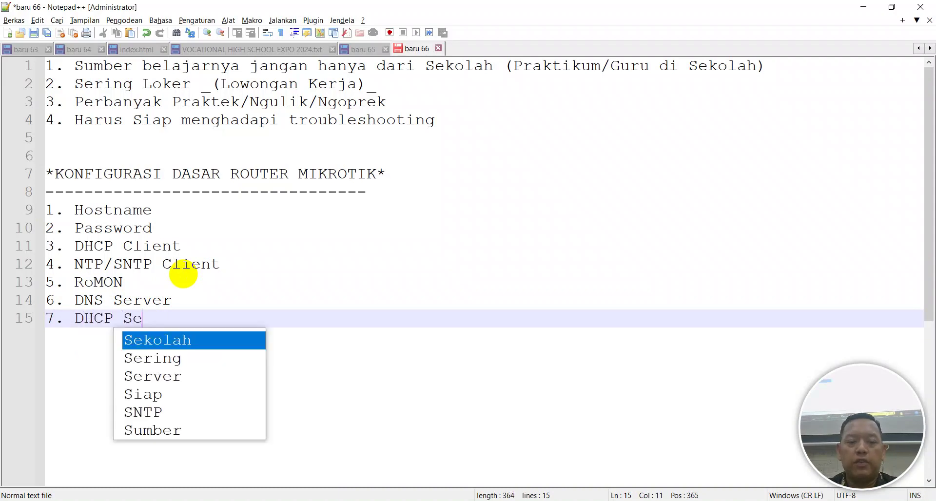
type("rver")
key("Return")
key("Return")
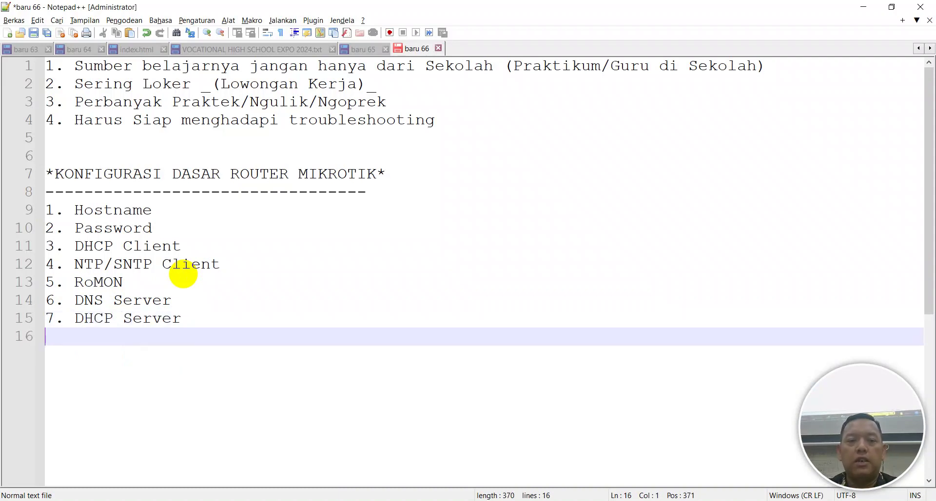
type("8. Inter")
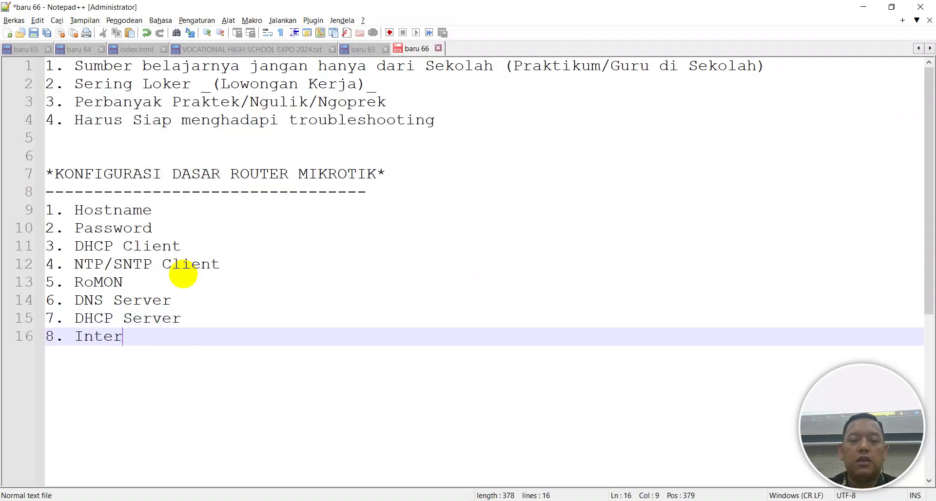
type("net gatewa")
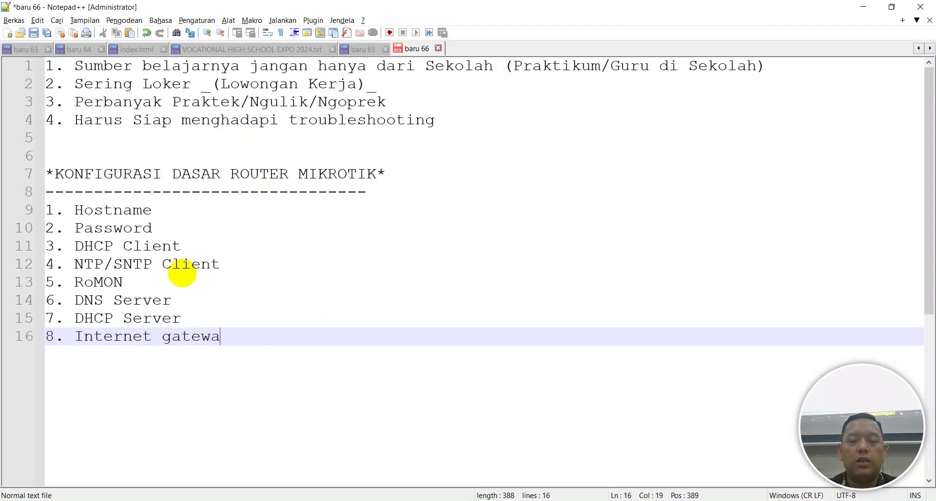
type("y")
key("Left")
key("Left")
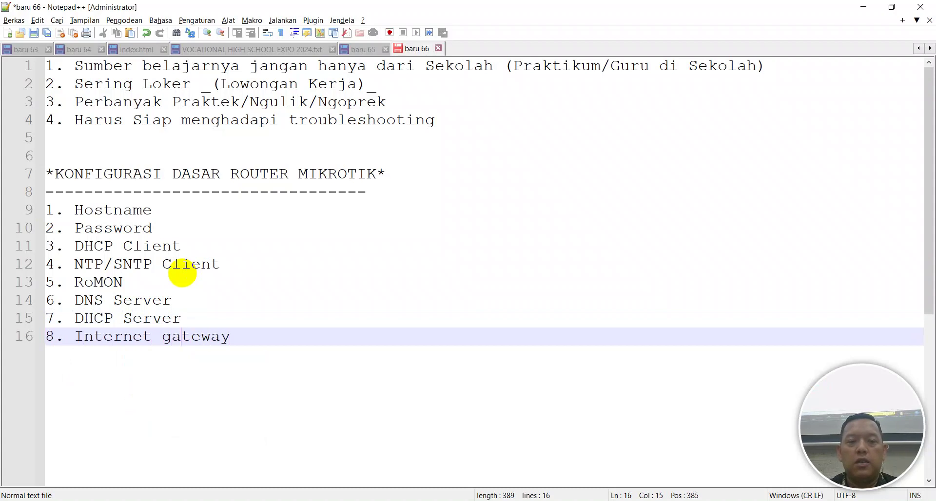
key("BackSpace")
type("G")
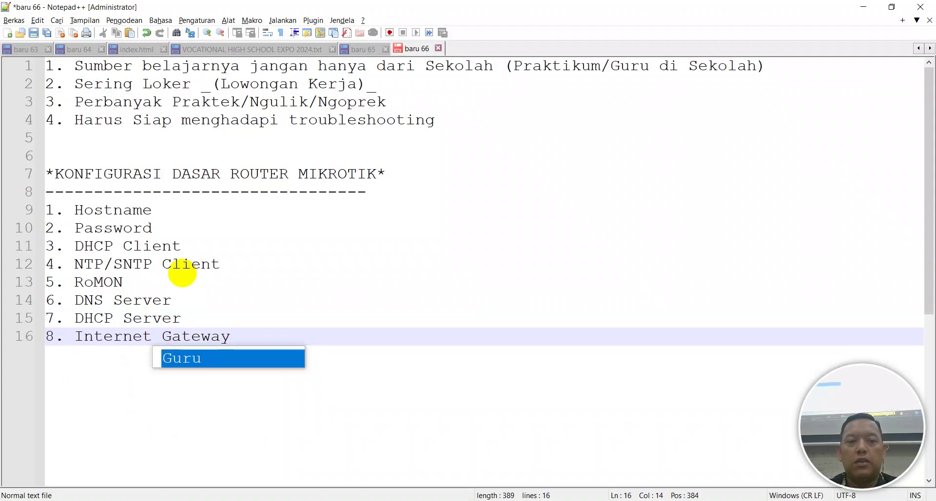
key("Escape")
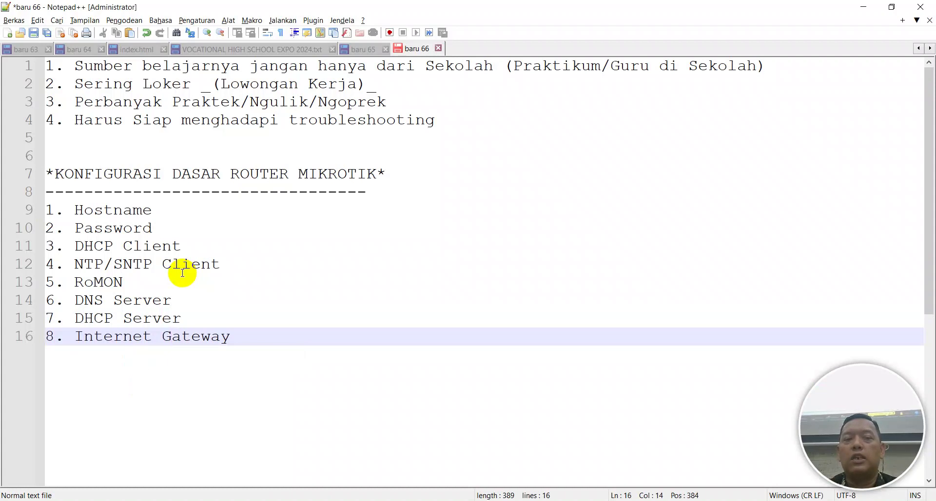
key("End")
Add heading 'KONFIGURASI VLAN DI ROUTER MIKROTIK' below the list with a dashed underline
key("Return")
key("Return")
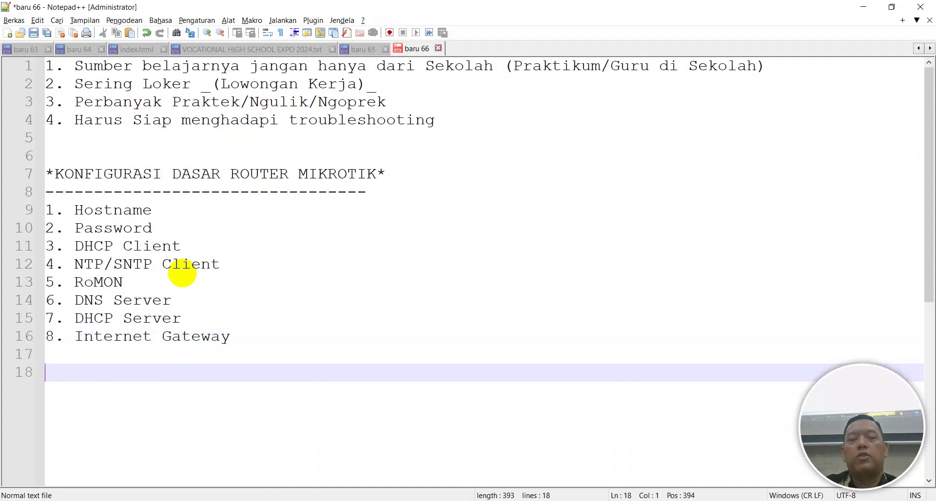
key("Caps_Lock")
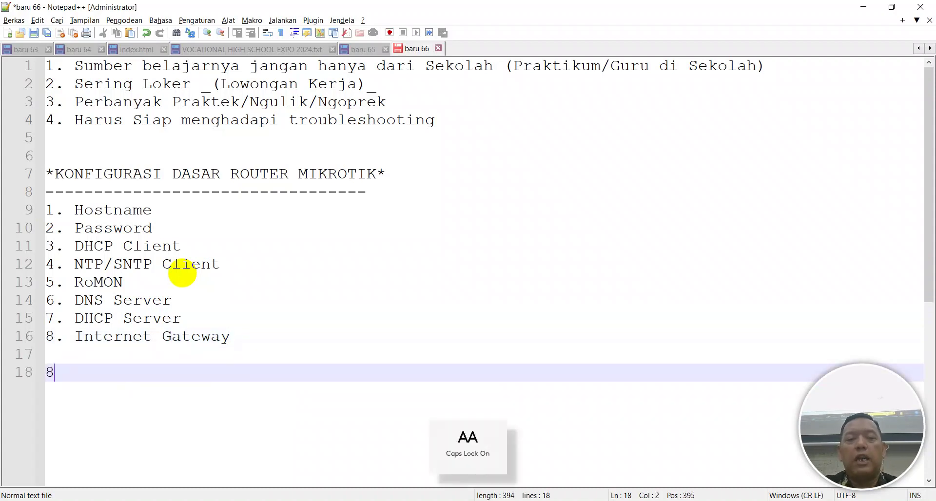
type("*")
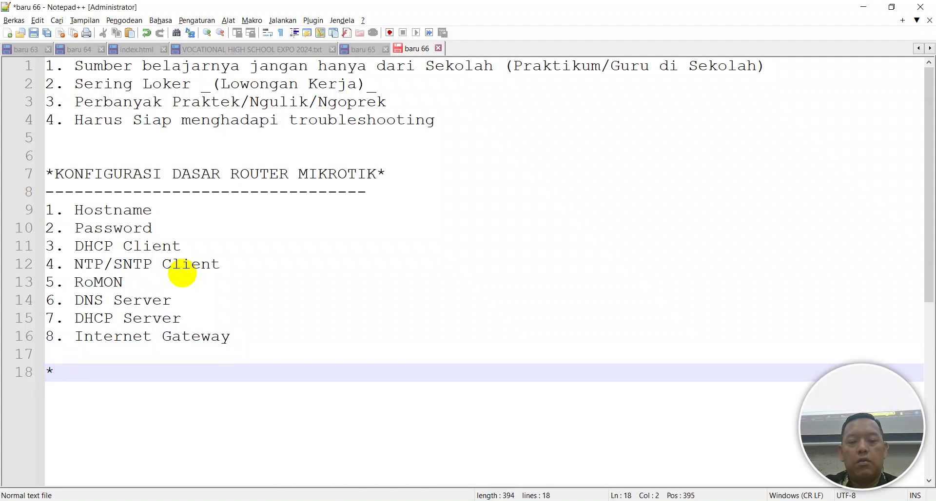
type("A. VLAN")
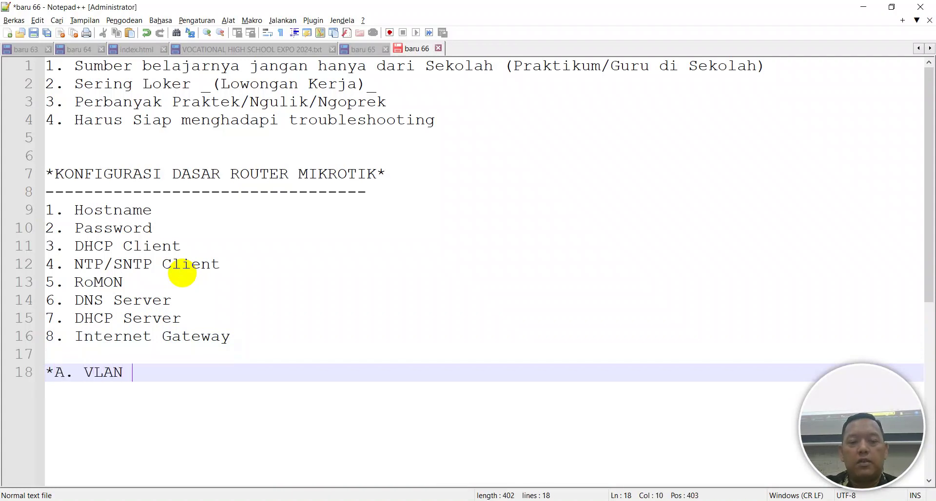
key("BackSpace")
key("BackSpace")
key("BackSpace")
key("BackSpace")
key("BackSpace")
type("KON")
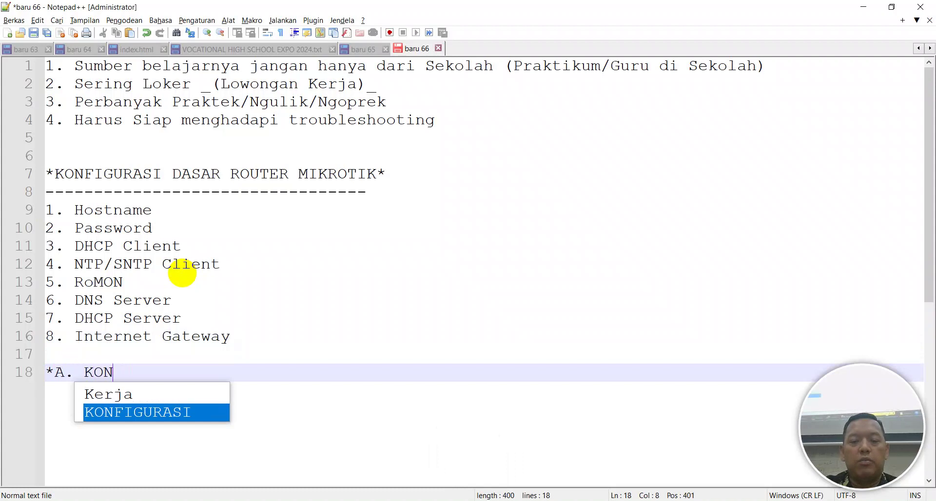
type("FIGURASI VL")
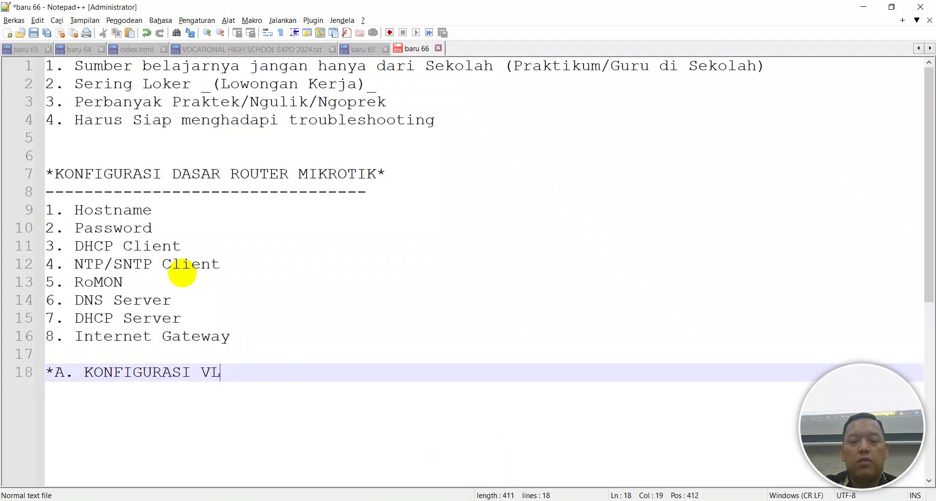
type("AN DI MO")
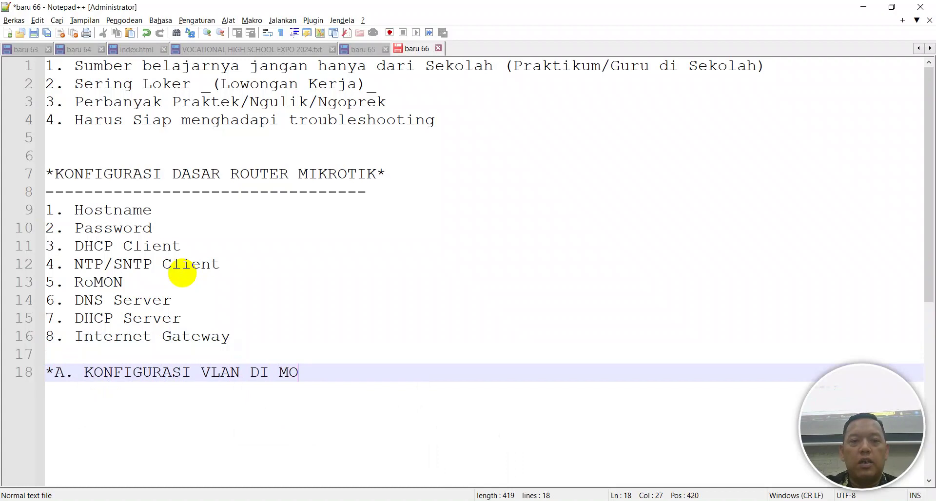
key("BackSpace")
type("IKR")
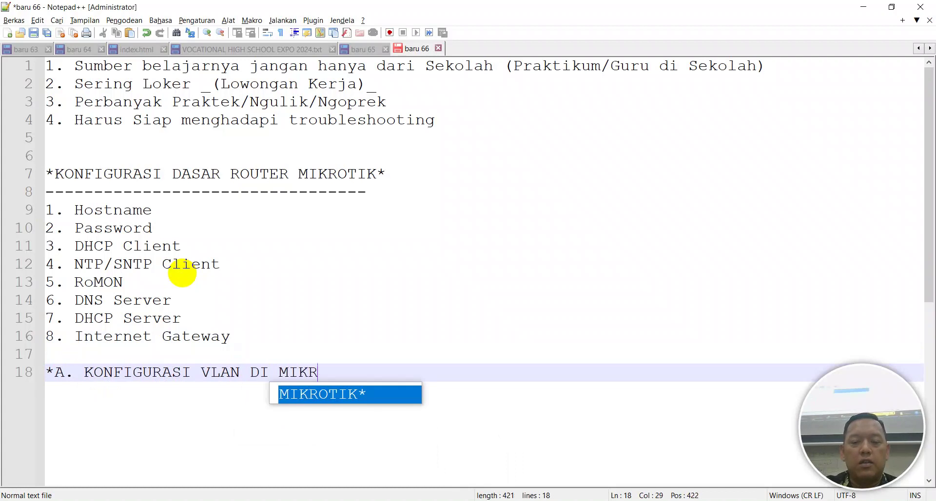
type("OTIK*")
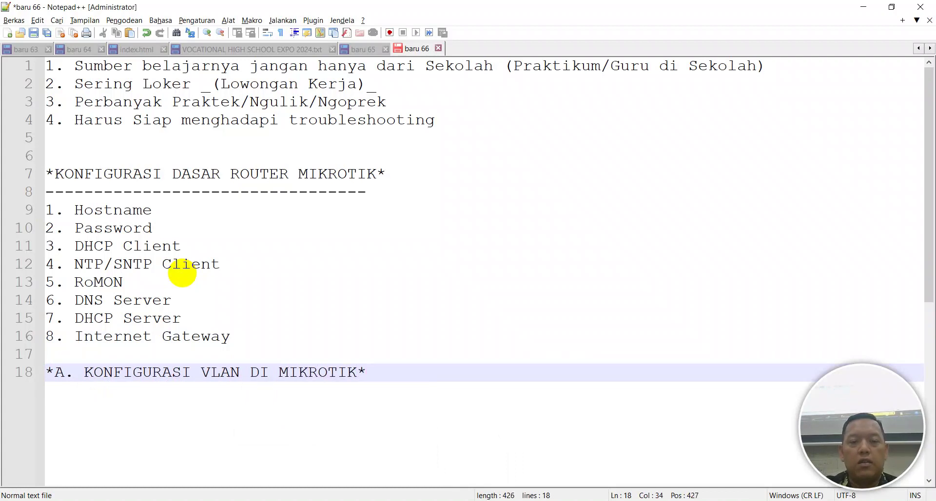
key("Return")
key("Up")
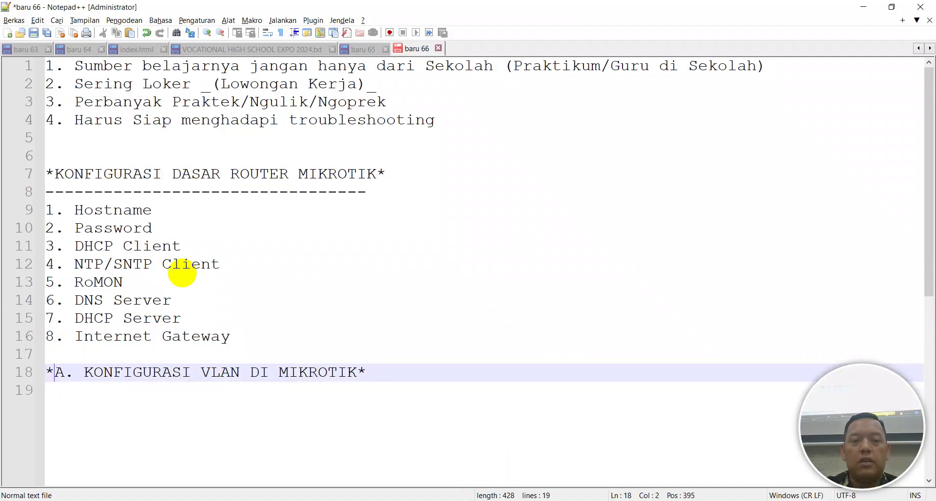
key("Right")
key("Right")
key("Right")
key("Right")
key("Right")
key("Right")
key("Right")
key("Right")
key("Right")
key("Right")
key("Right")
key("Right")
key("Right")
key("Right")
key("Right")
key("Right")
key("Right")
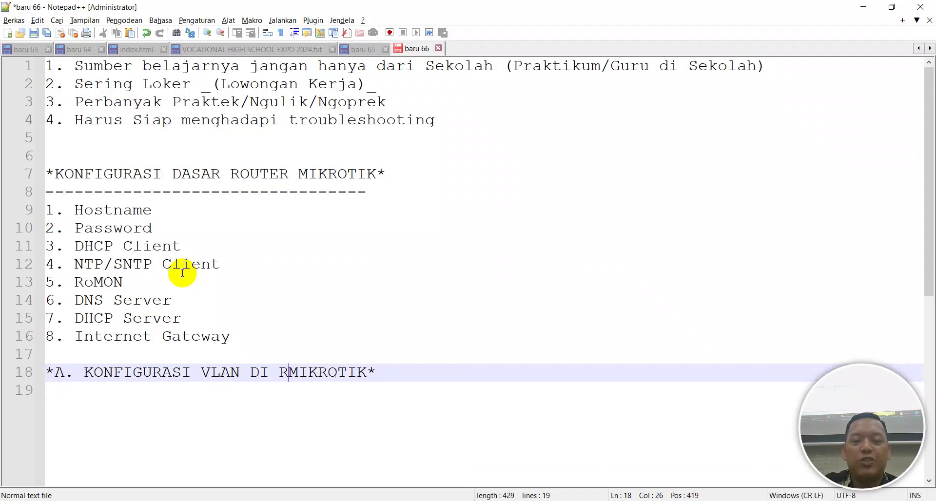
type("ROUTER")
key("Down")
type("----------------------------")
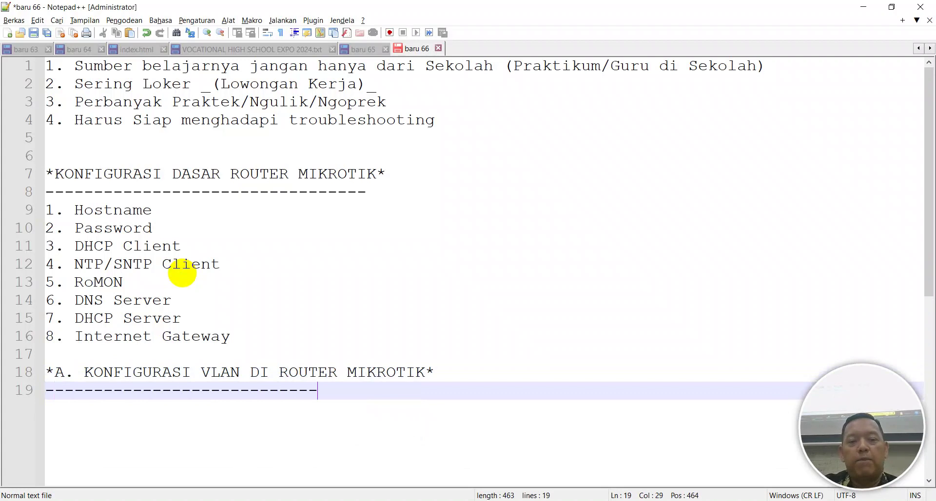
Letter the VLAN heading 'B.' and prefix the first heading on line 7 with 'A.'
key("Up")
key("Left")
key("Left")
key("Left")
key("Left")
key("Left")
key("Left")
key("Left")
key("Left")
key("Left")
key("Left")
key("Left")
key("Left")
key("Left")
key("Left")
key("Left")
key("Left")
key("Left")
key("Left")
key("Left")
key("Left")
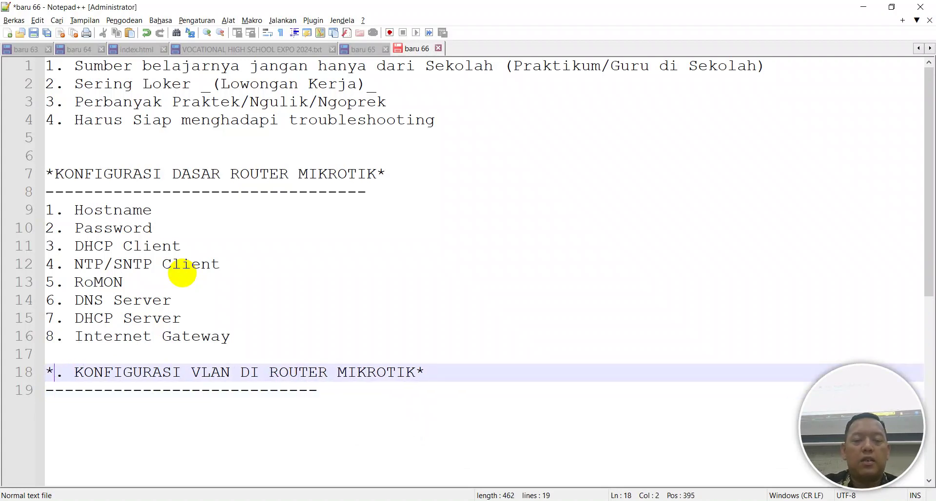
type("b")
key("Insert")
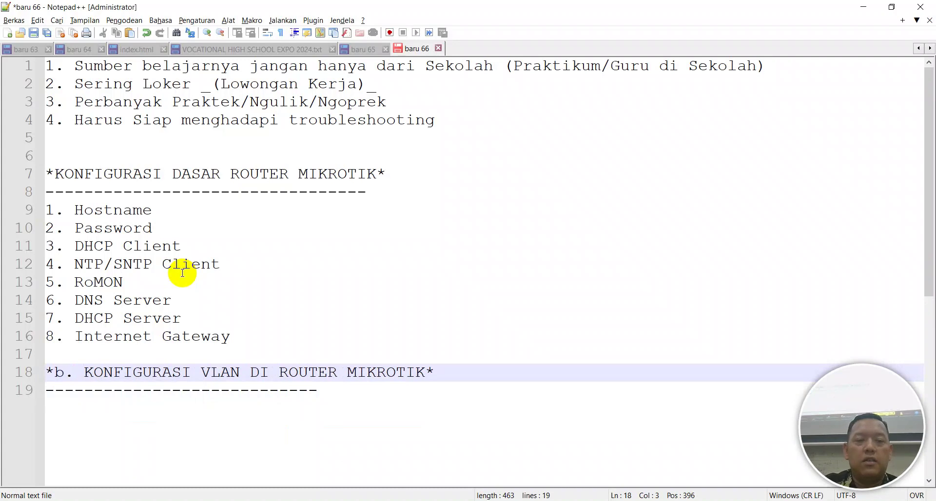
key("BackSpace")
key("Insert")
type("B")
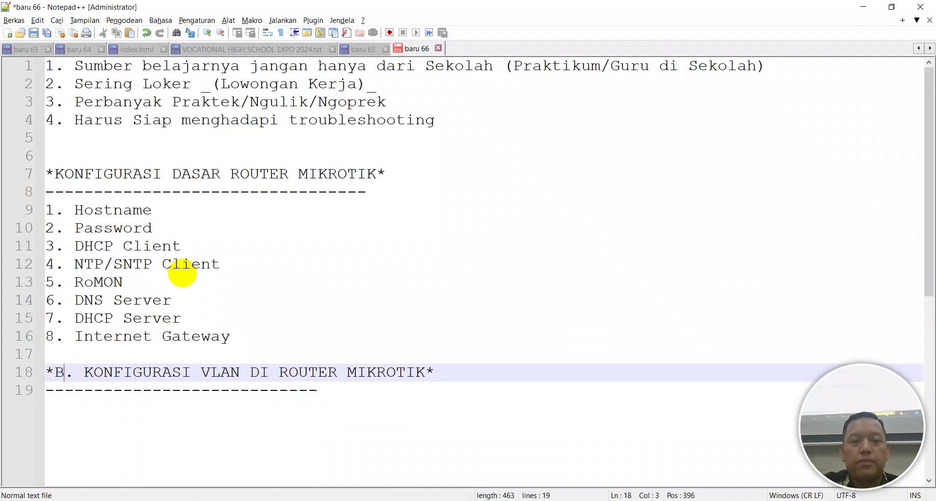
key("Up")
key("Up")
key("Up")
key("Up")
key("Up")
key("Up")
key("Up")
key("Up")
key("Up")
key("Up")
key("Up")
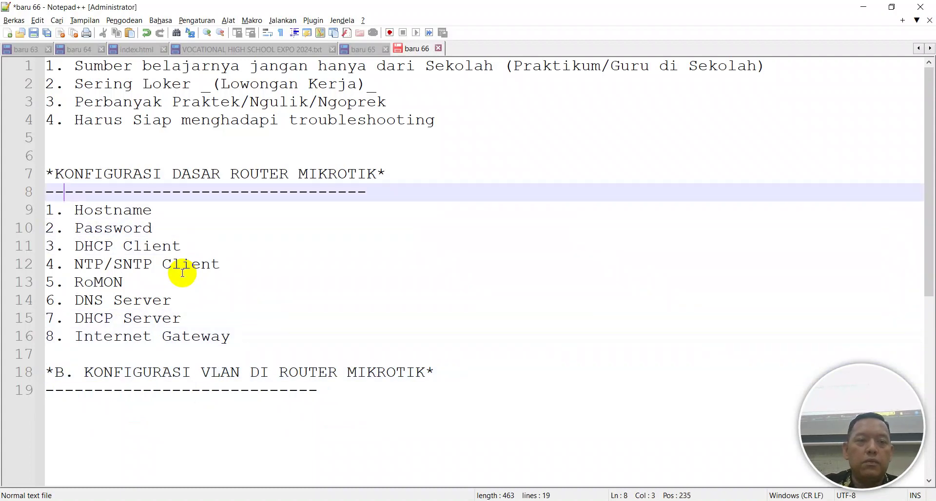
key("Left")
type("A.")
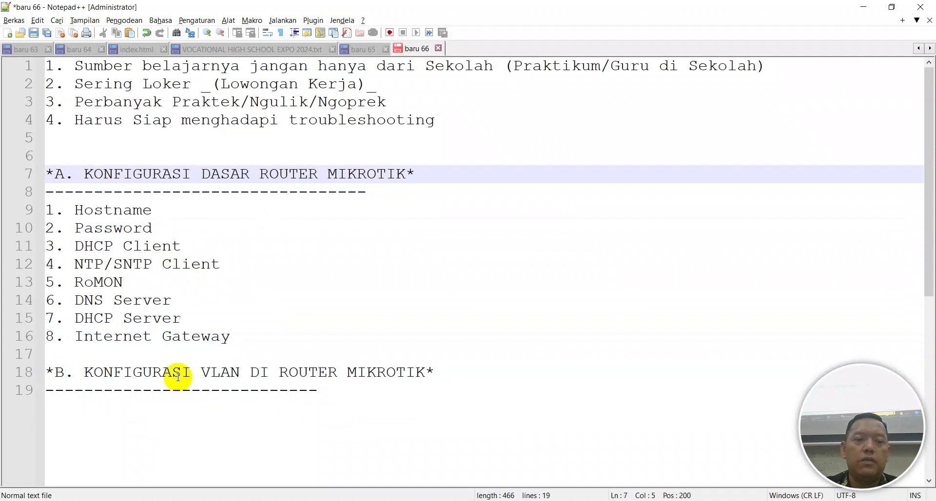
Start the VLAN section's first item '1.' below the underline
left_click(181, 395)
key("shift+End")
left_click(341, 387)
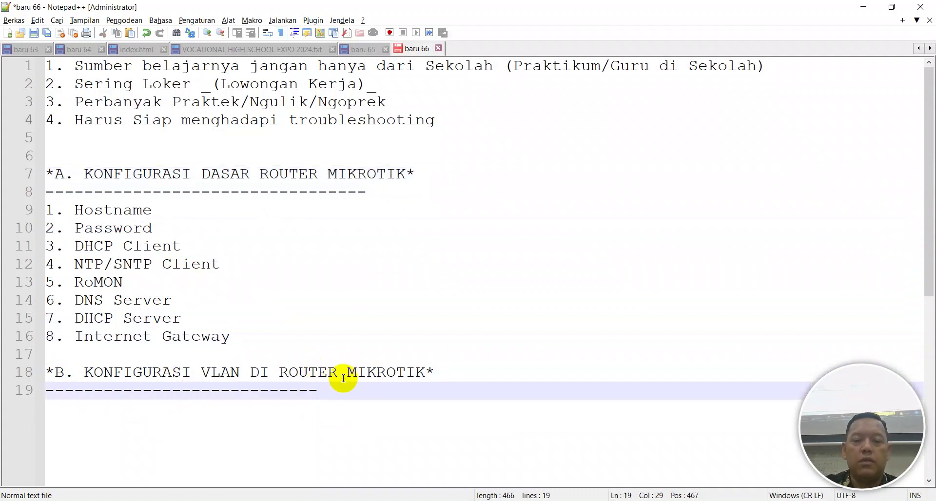
key("Return")
type("1.")
In WinBox, skip the password change prompt and show the router time in the toolbar
key("alt+Tab")
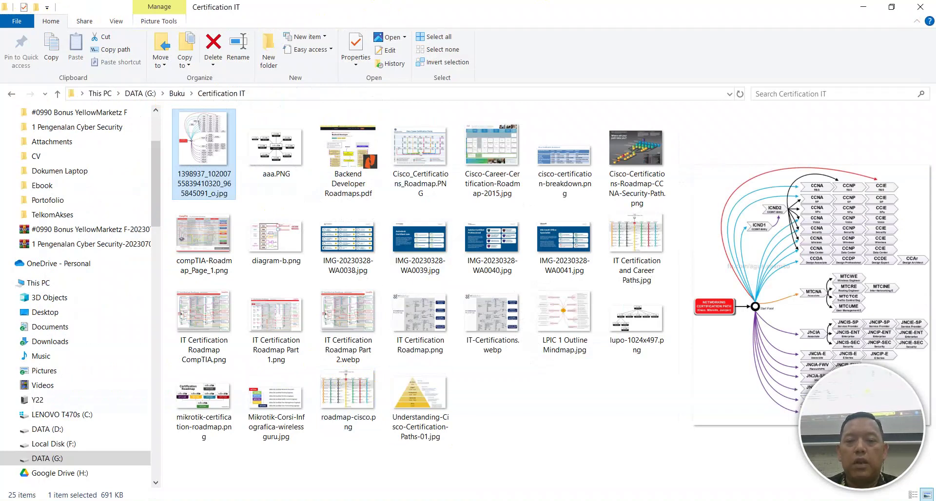
key("alt+Tab")
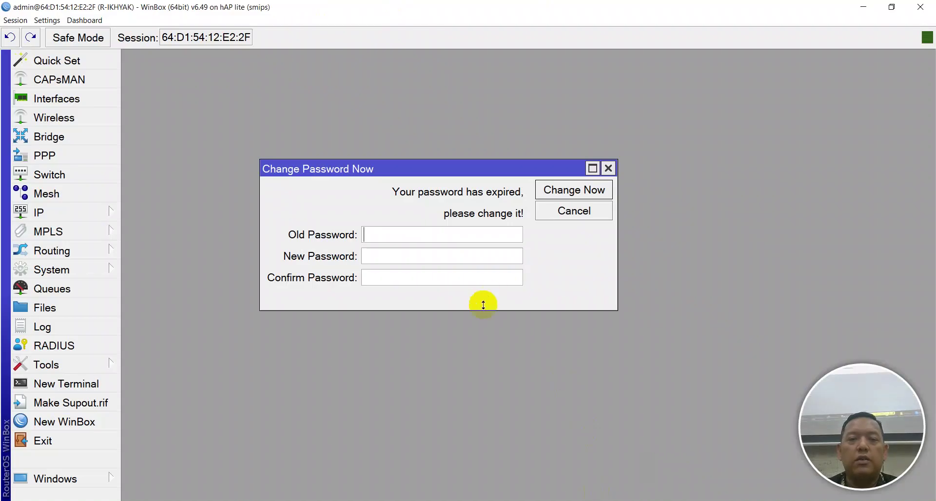
left_click(545, 211)
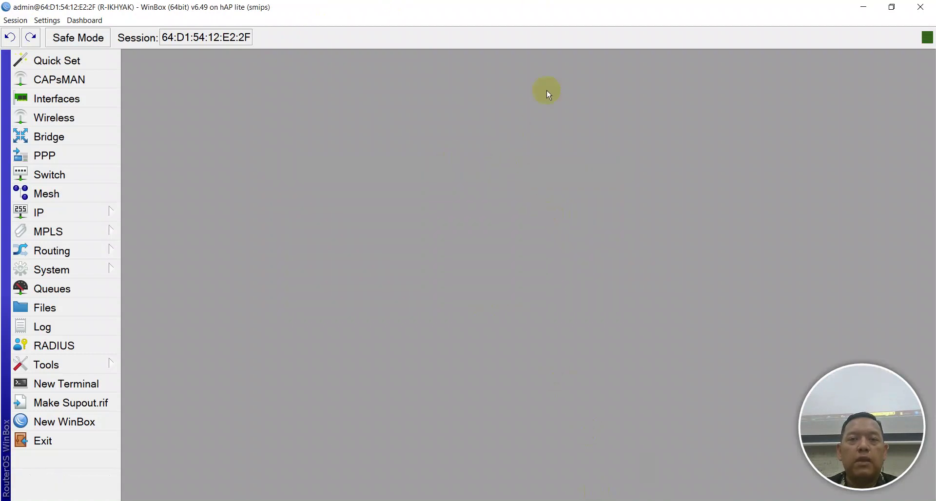
right_click(626, 38)
left_click(680, 54)
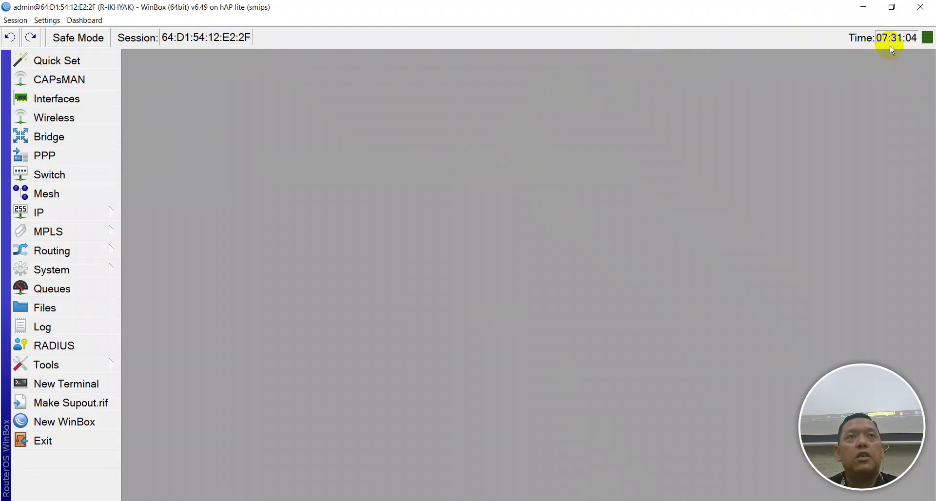
Add the date readout to the toolbar, then reapply the System > Clock settings
right_click(803, 39)
left_click(833, 70)
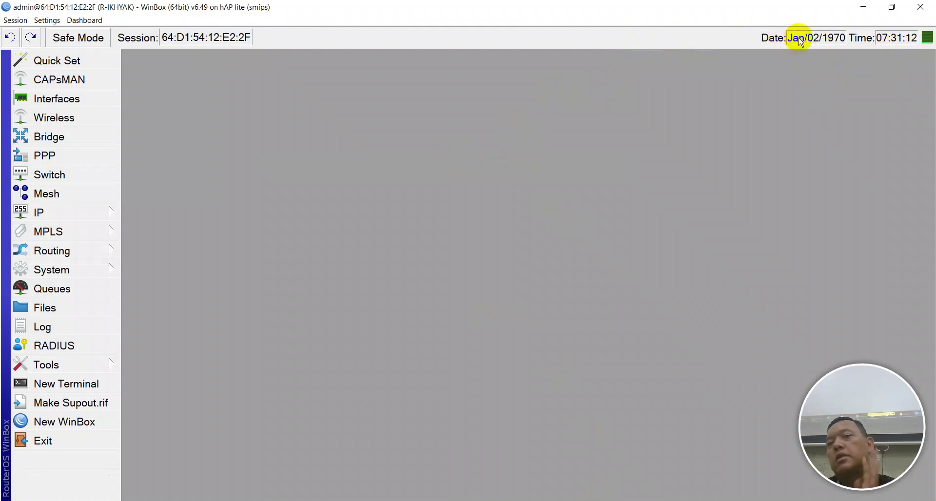
left_click(49, 276)
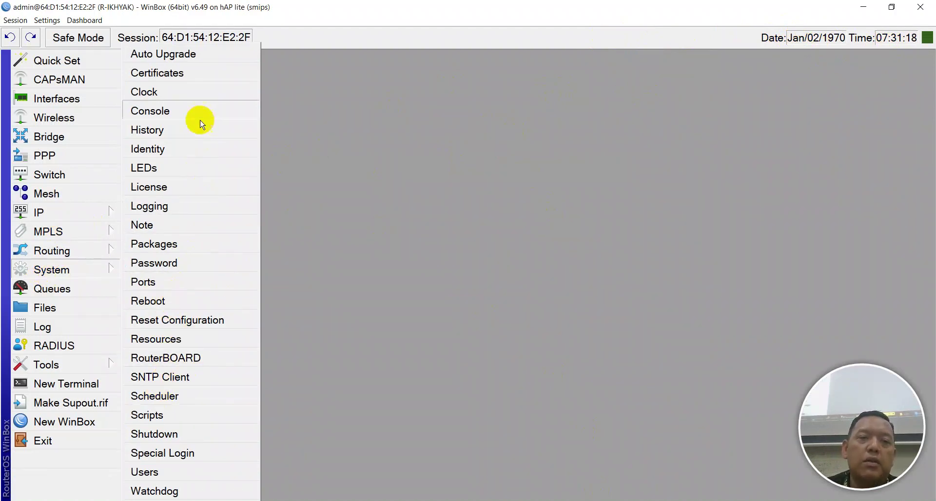
left_click(185, 99)
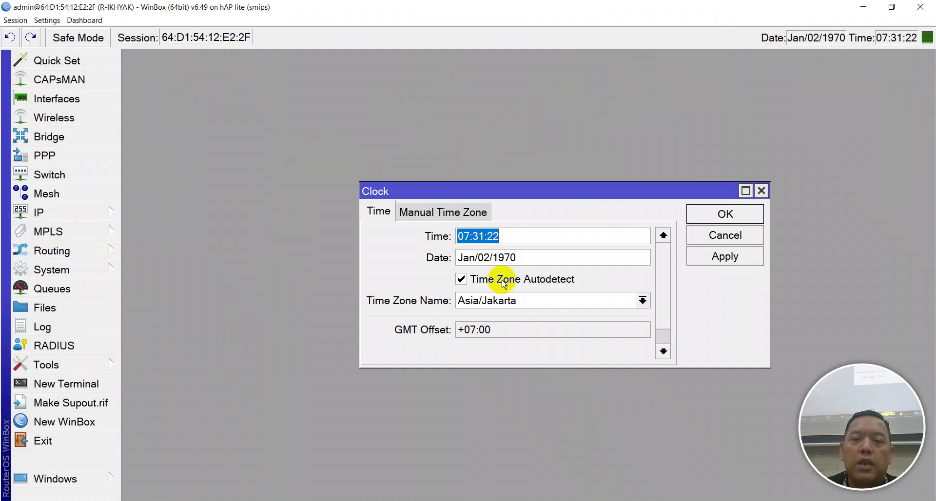
left_click(417, 214)
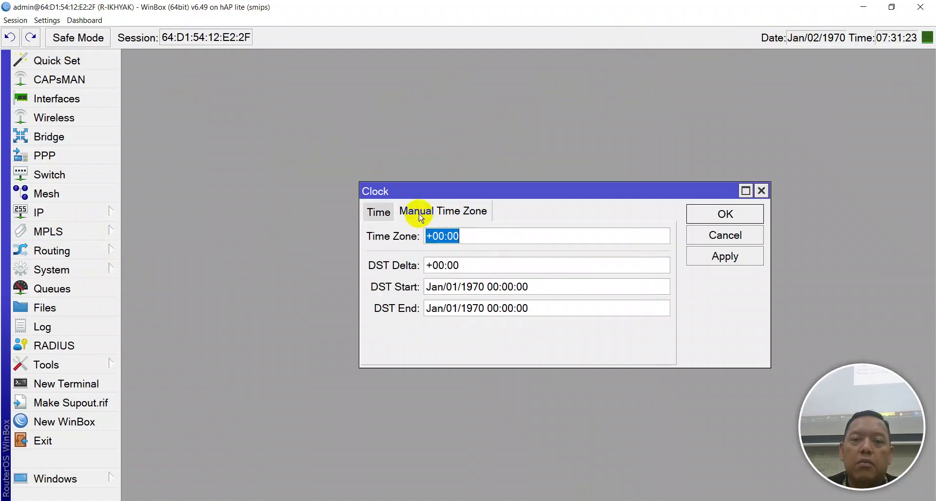
left_click(380, 213)
left_click(725, 259)
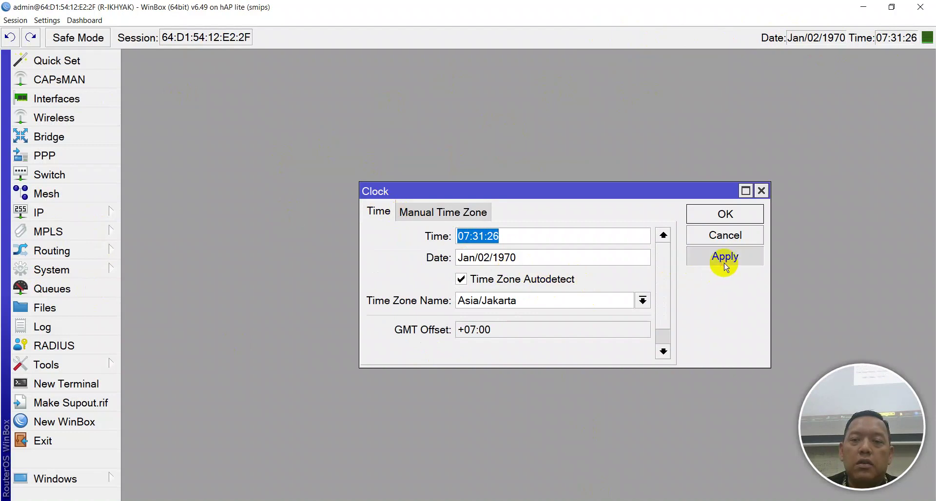
Toggle time zone autodetect off and on, try Africa/Casablanca, apply, and close Clock
left_click(481, 279)
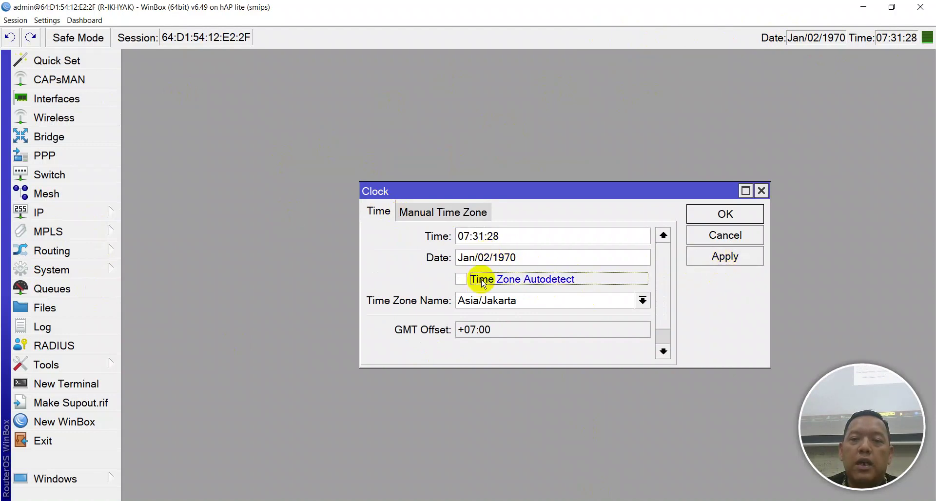
left_click(705, 257)
left_click(539, 279)
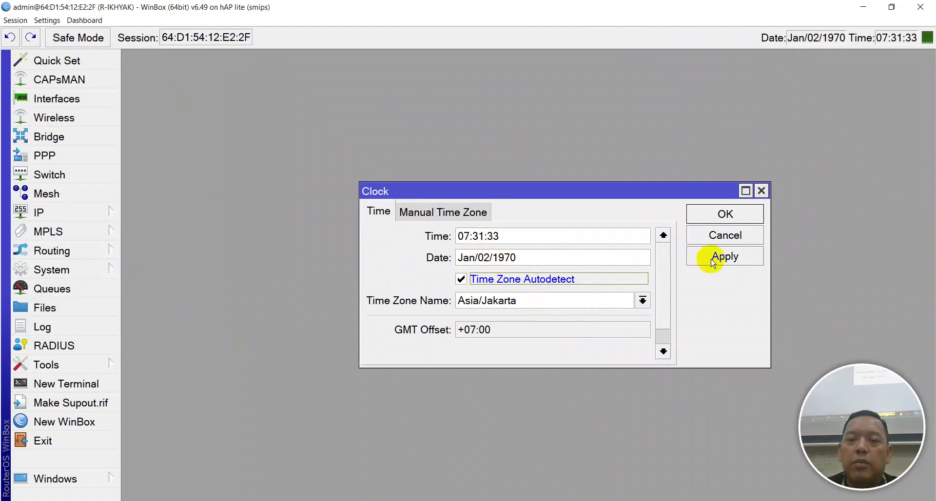
left_click(642, 300)
scroll(556, 234, "down", 1)
left_click(555, 223)
left_click(734, 257)
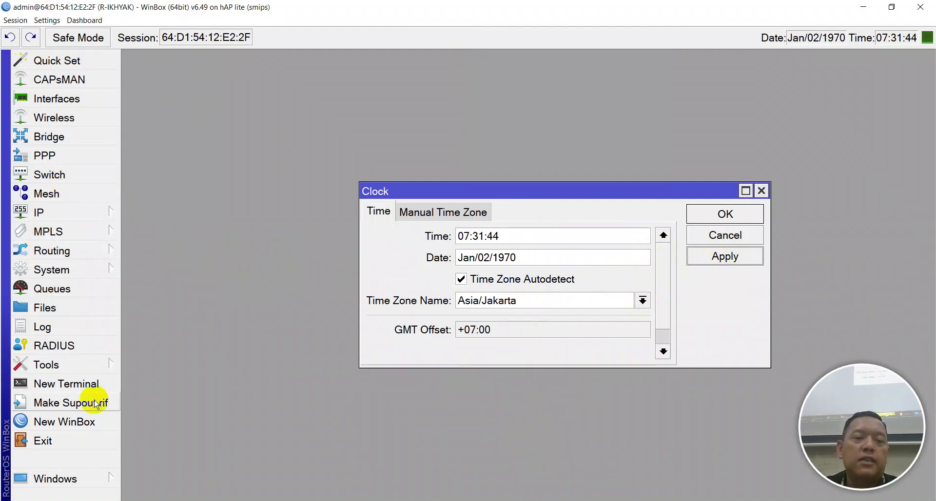
left_click(68, 428)
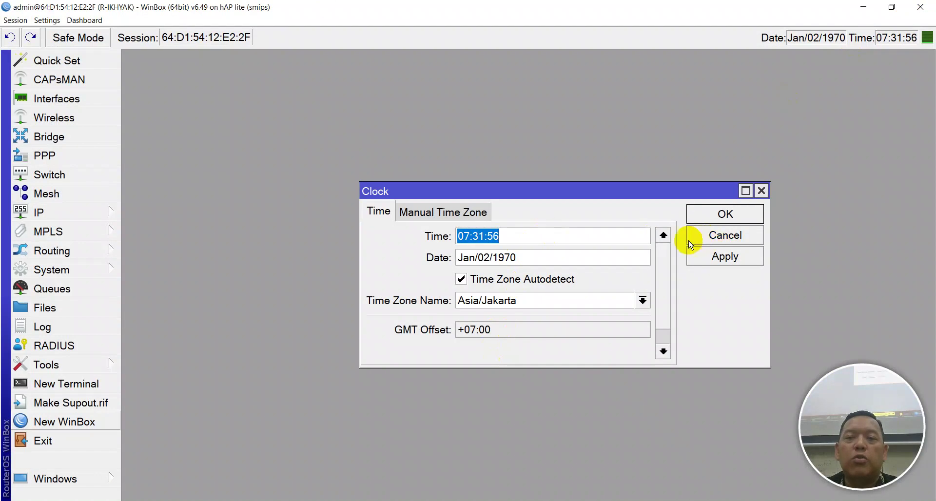
left_click(760, 191)
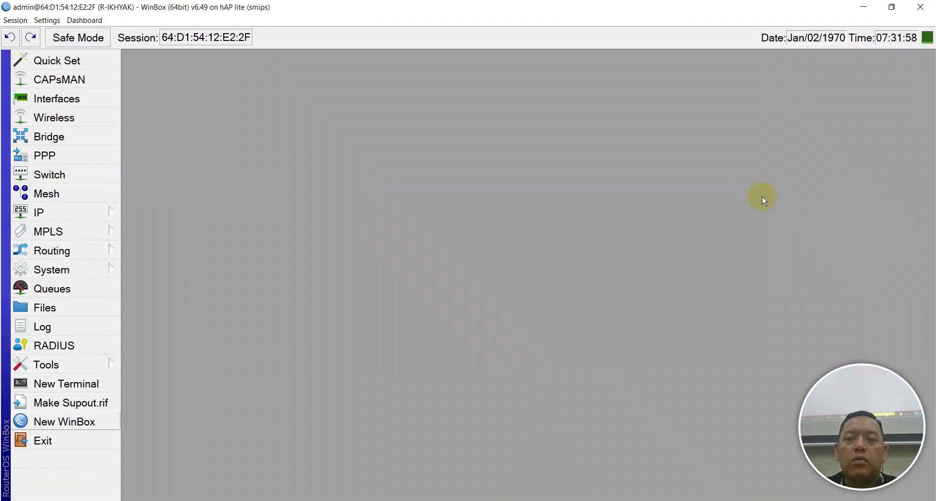
Enable RoMON with ID 00:00:00:00:00:80 and a secret, and apply the settings
left_click(45, 276)
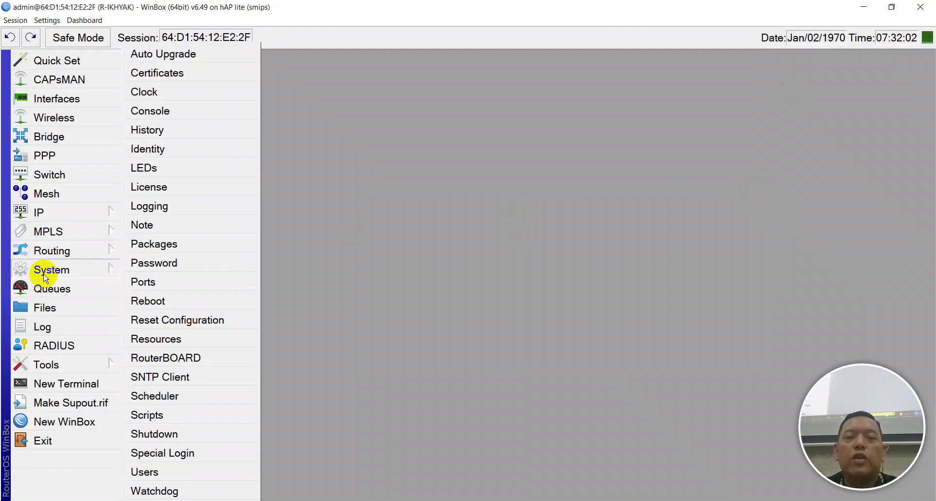
left_click(367, 264)
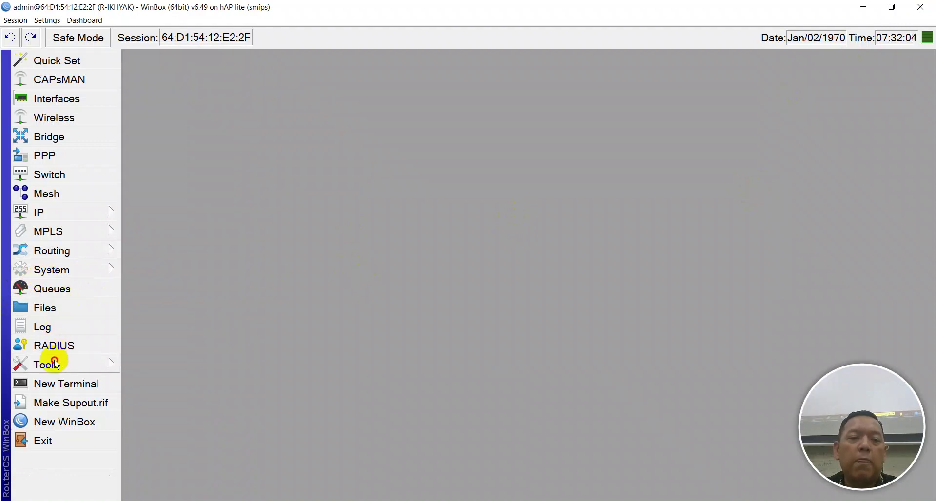
left_click(55, 365)
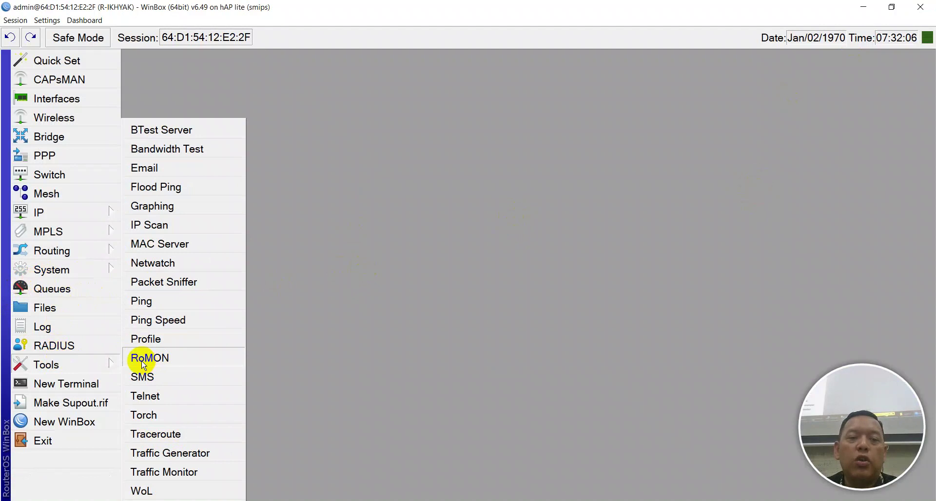
left_click(161, 364)
left_click_drag(657, 339, 310, 145)
left_click(370, 159)
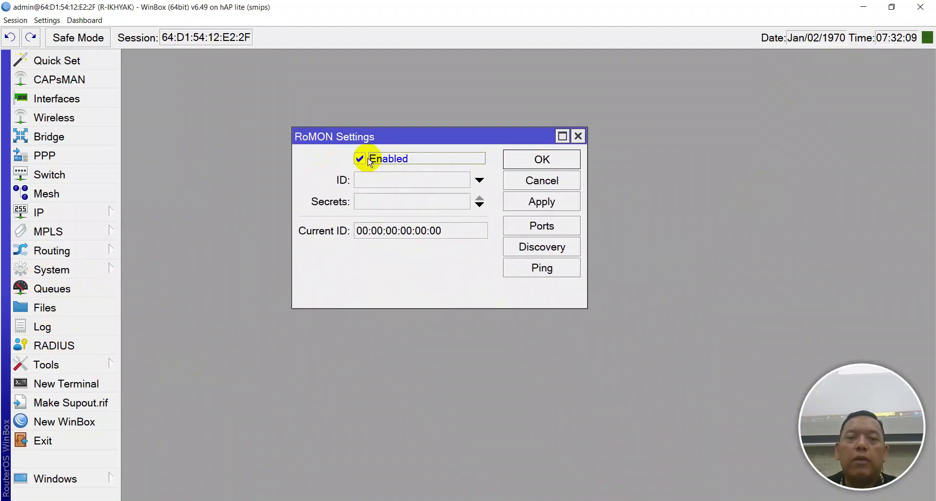
left_click(388, 179)
left_click(447, 181)
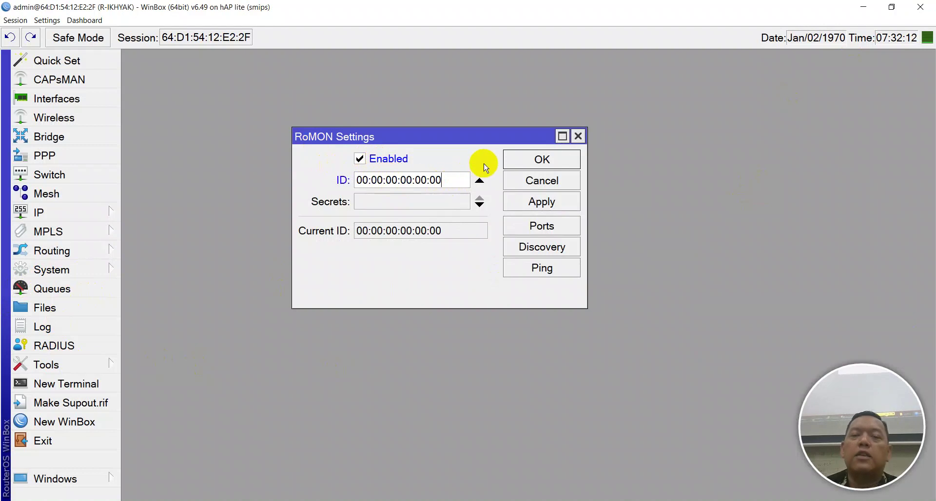
key("BackSpace")
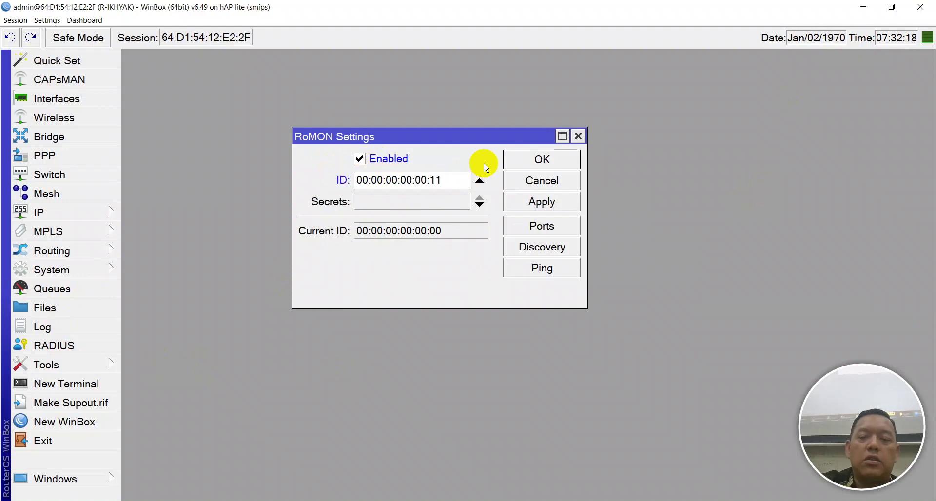
key("BackSpace")
key("BackSpace")
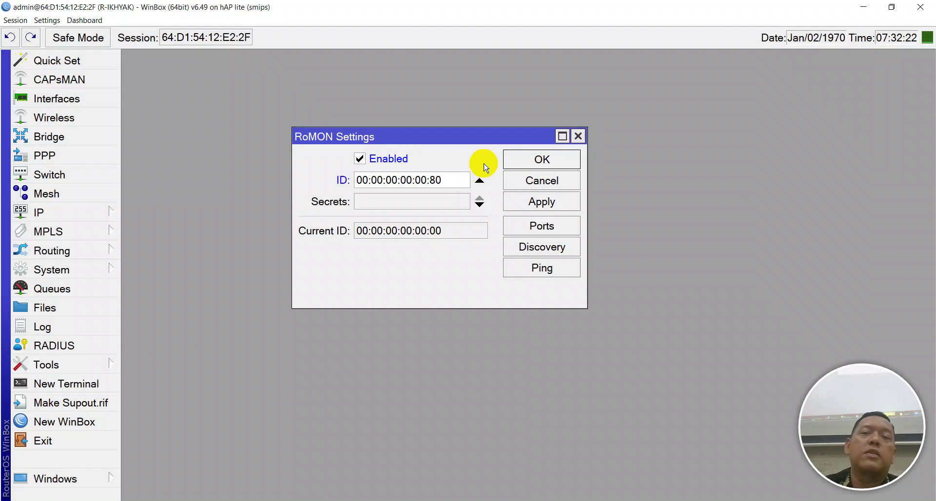
left_click(376, 198)
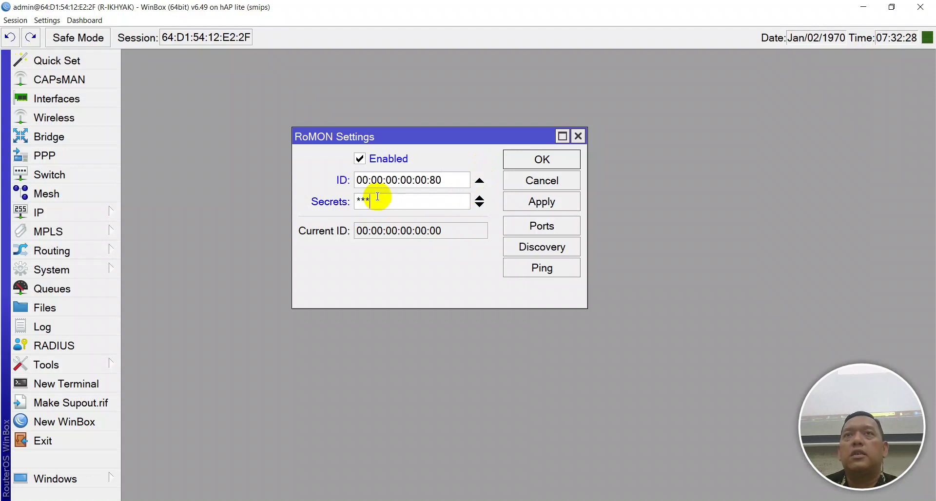
left_click(553, 208)
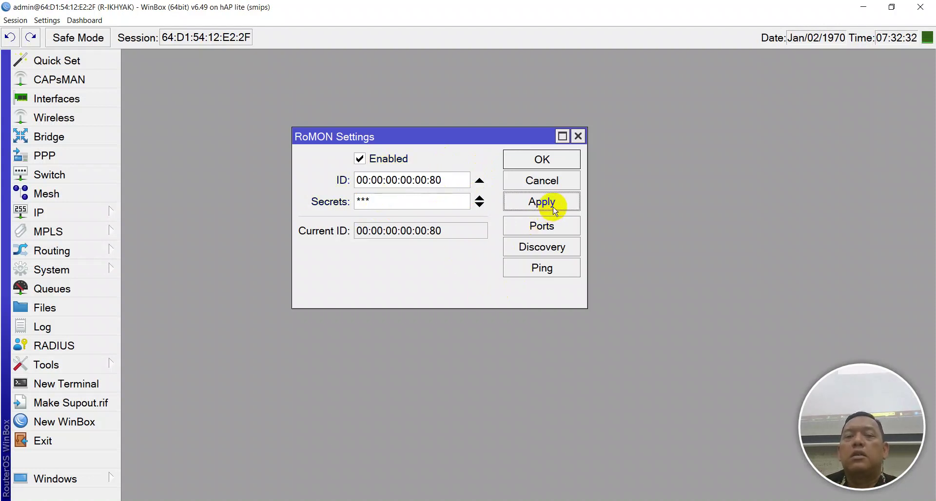
Browse the RoMON Discovery neighbors, sorting by version and widening the Identity column
left_click(547, 248)
left_click_drag(539, 211, 381, 130)
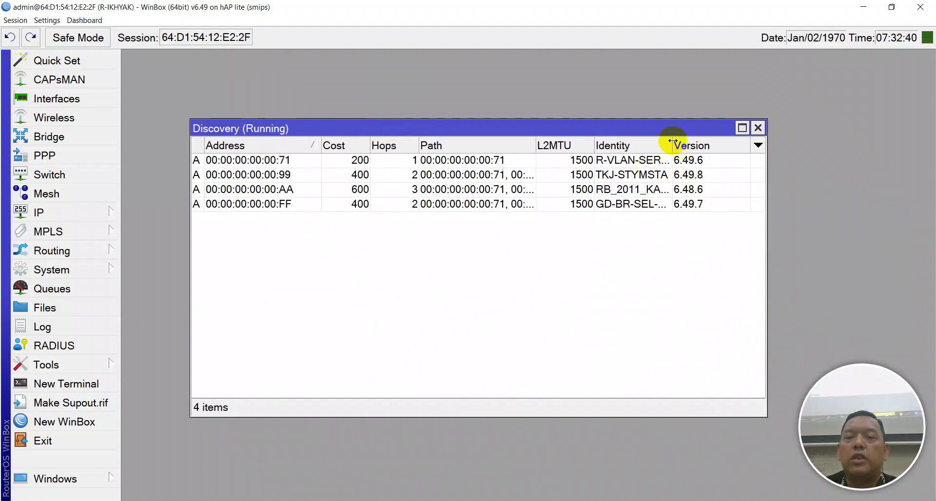
left_click_drag(671, 141, 703, 142)
left_click(643, 174)
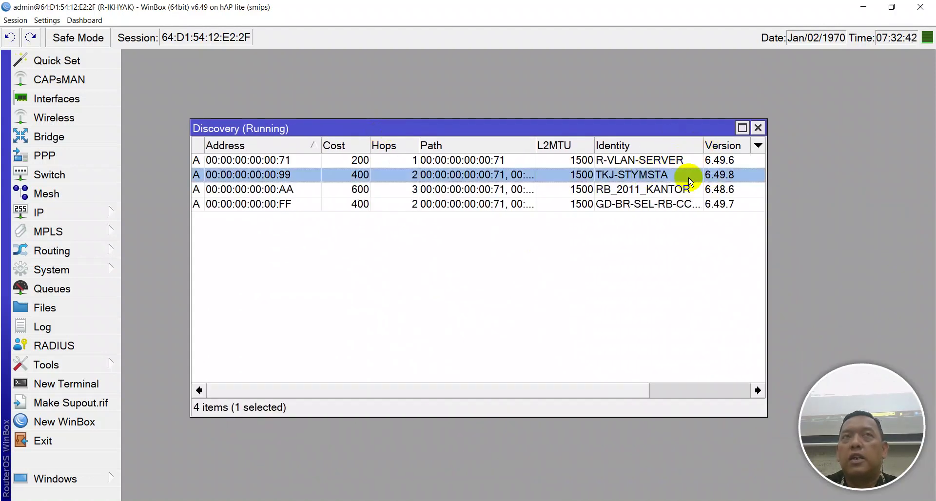
left_click(680, 160)
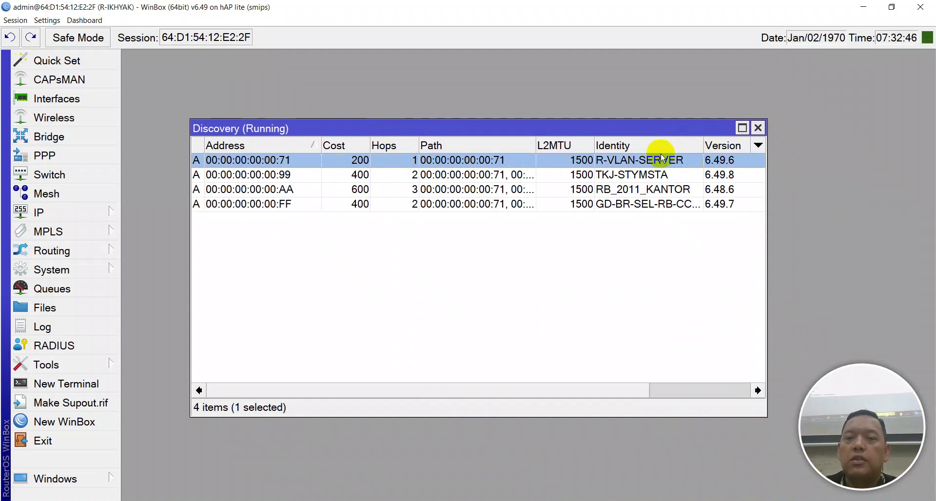
left_click(655, 193)
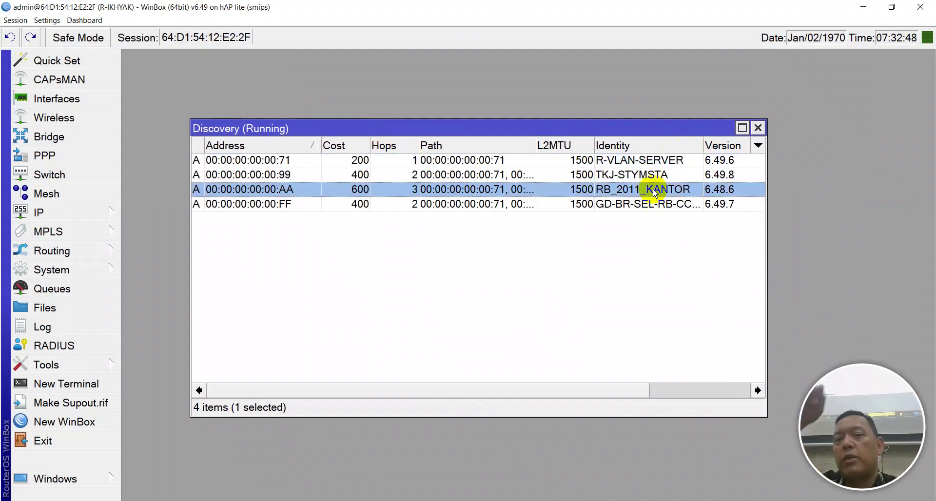
left_click(653, 205)
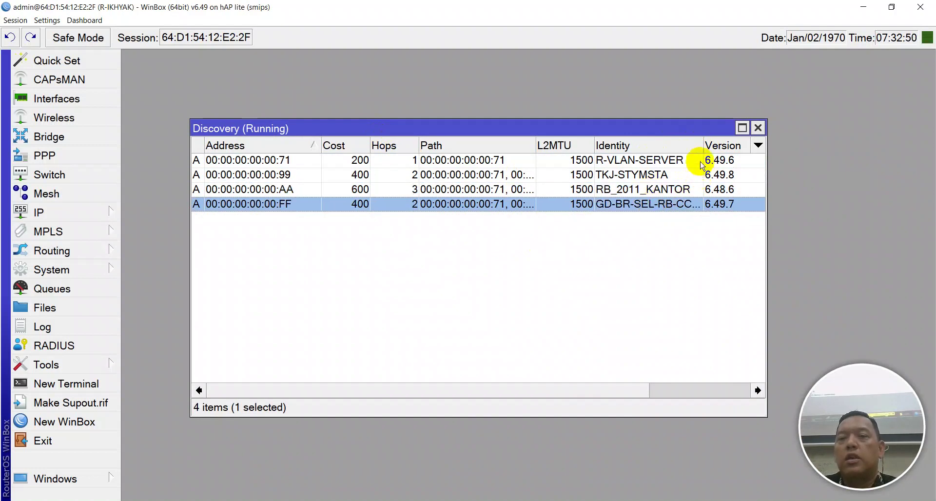
left_click(702, 146)
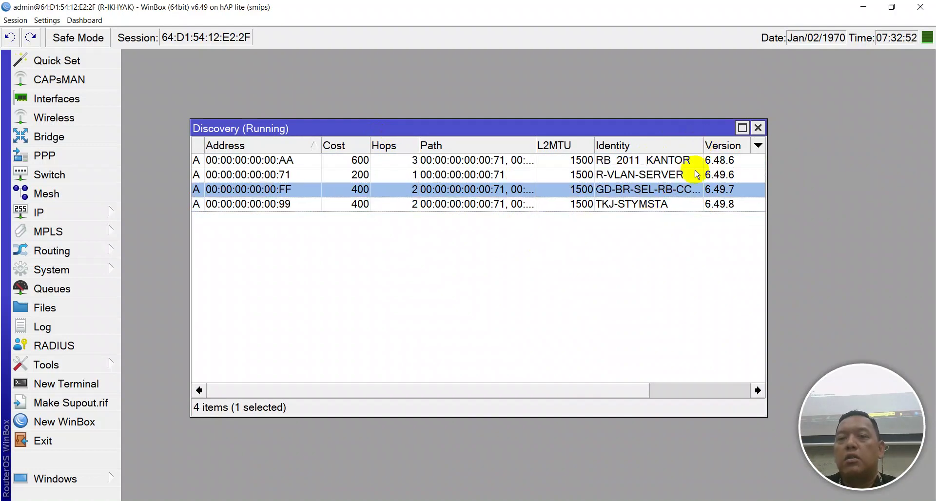
left_click_drag(763, 170, 880, 172)
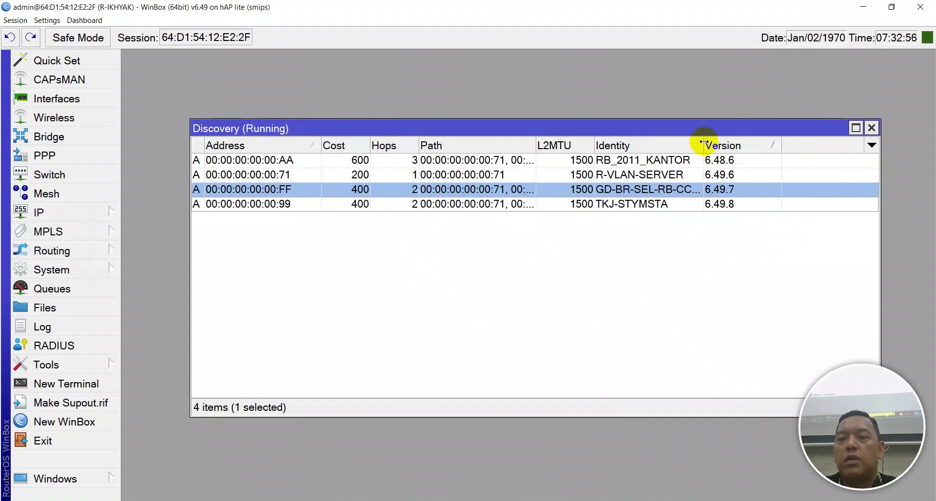
left_click_drag(704, 143, 770, 144)
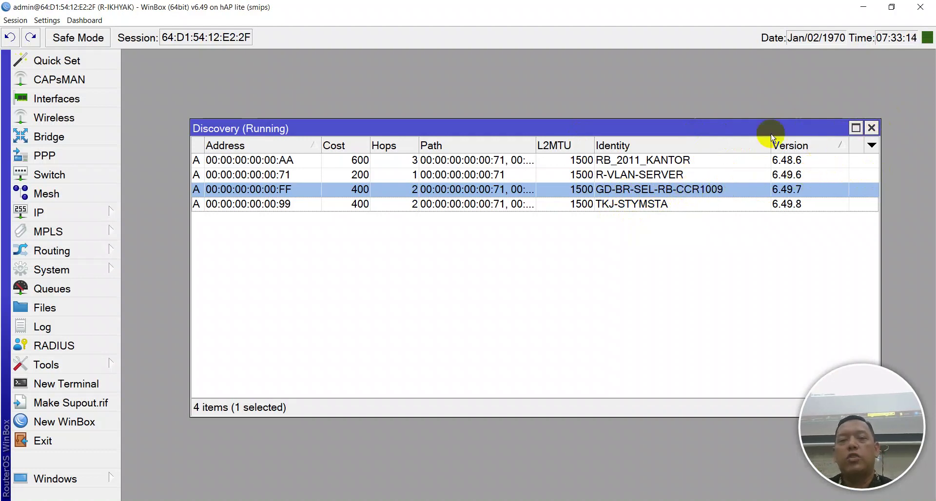
Close the discovery list, confirm the RoMON settings, and open a new WinBox login window
left_click(871, 127)
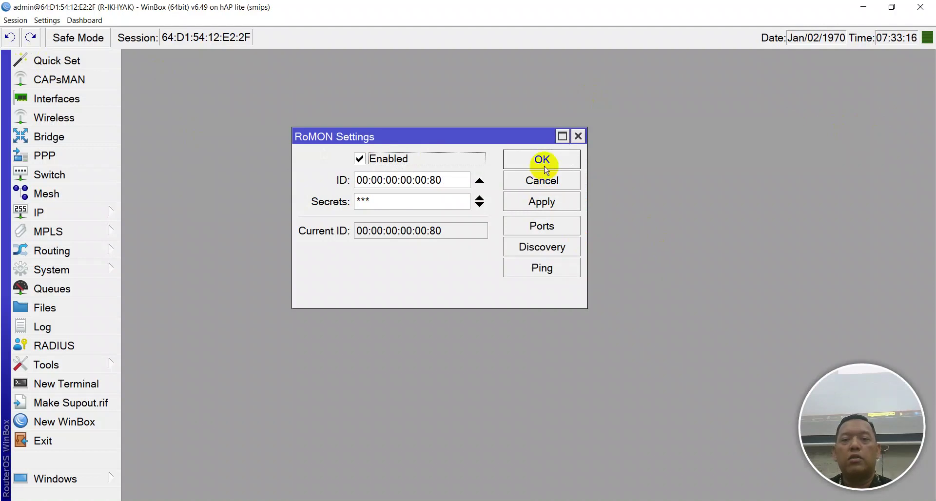
left_click(542, 160)
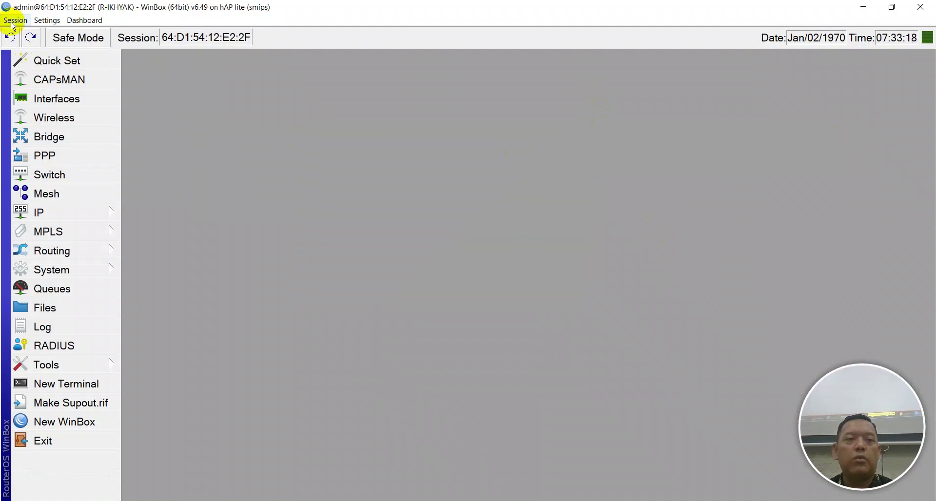
left_click(58, 421)
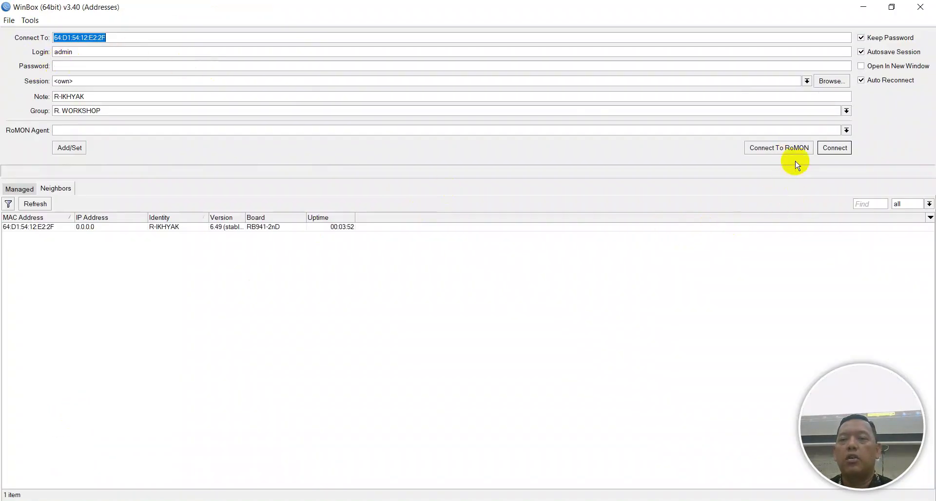
Connect to R-VLAN-SERVER through RoMON using the netadmin login and its password
left_click(787, 148)
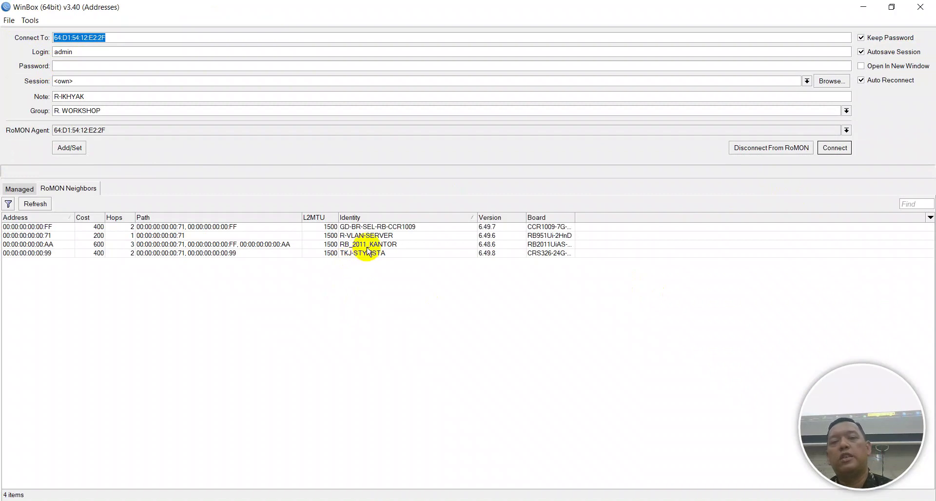
left_click(371, 236)
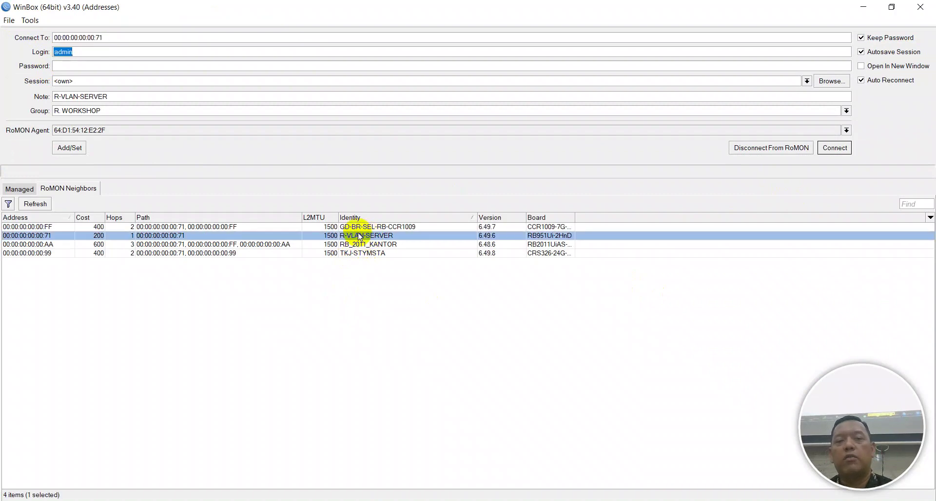
double_click(64, 51)
key("Caps_Lock")
type("ne")
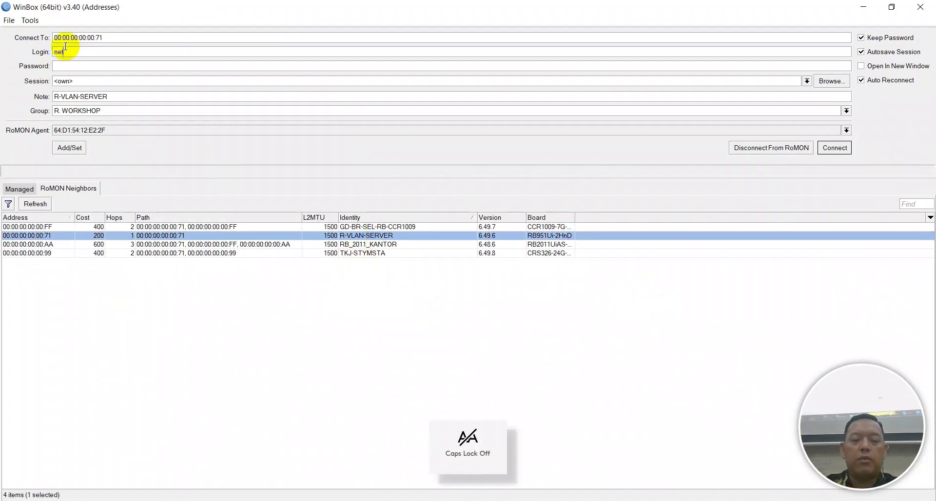
type("tadmin")
key("Tab")
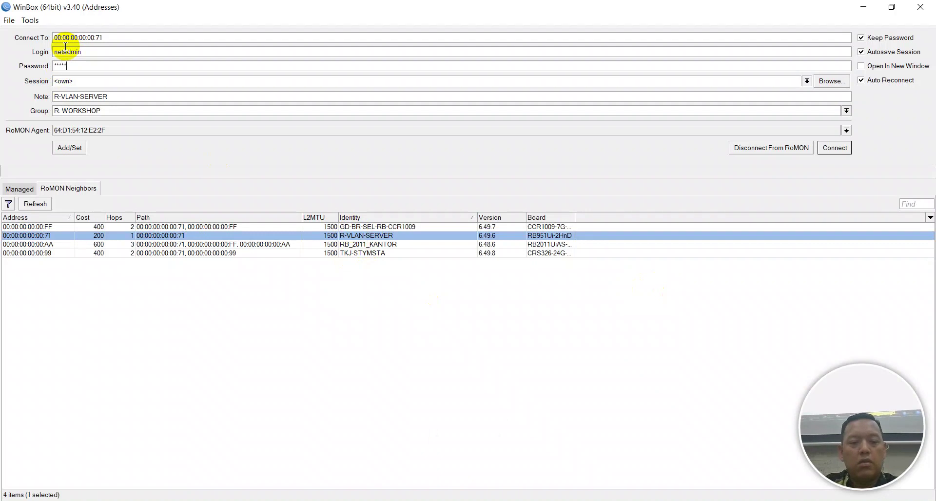
type("*")
key("Return")
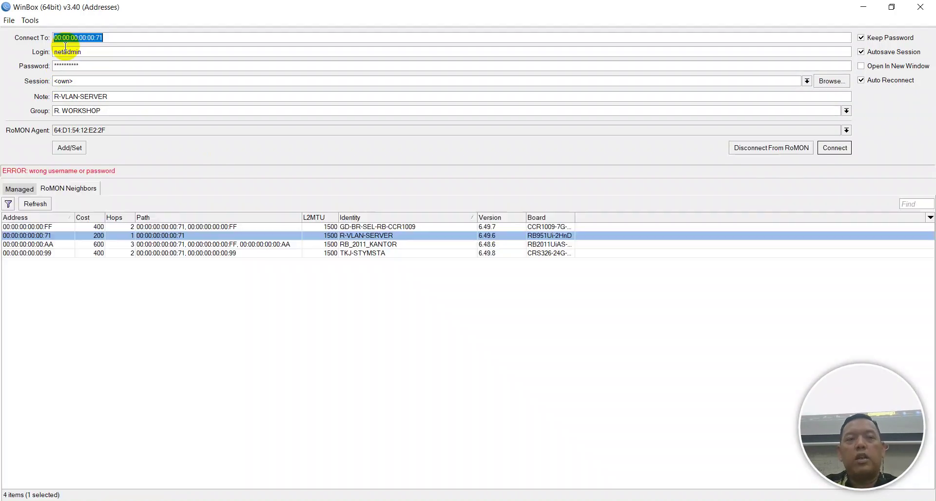
key("Tab")
key("Tab")
type("*")
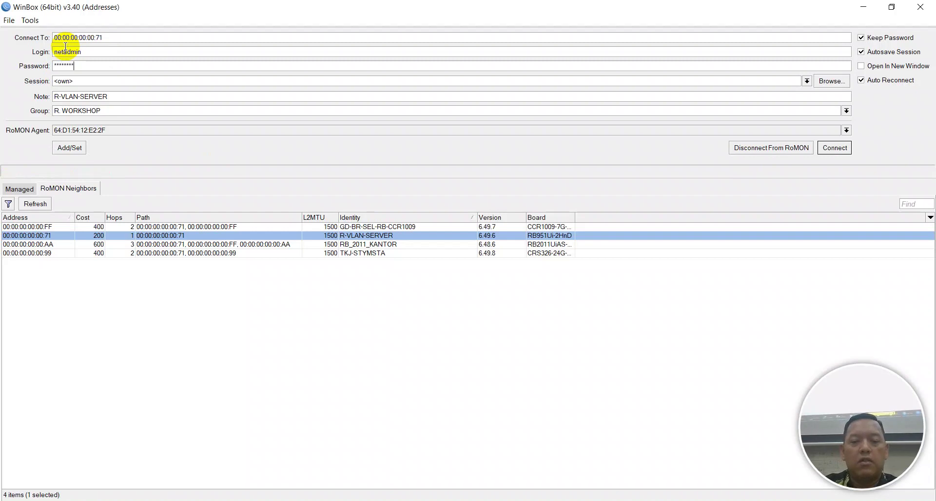
key("Return")
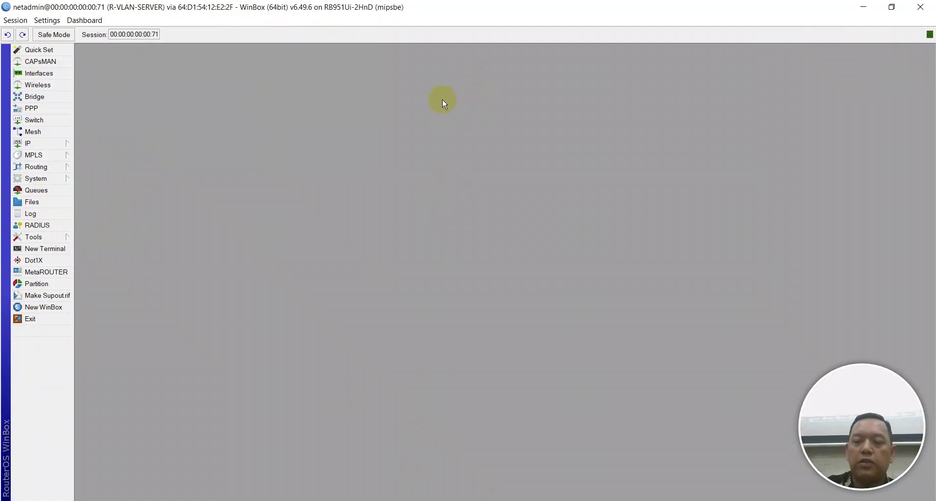
Enlarge the WinBox interface and apply the remote router's SNTP client settings
key("ctrl+plus")
key("ctrl+plus")
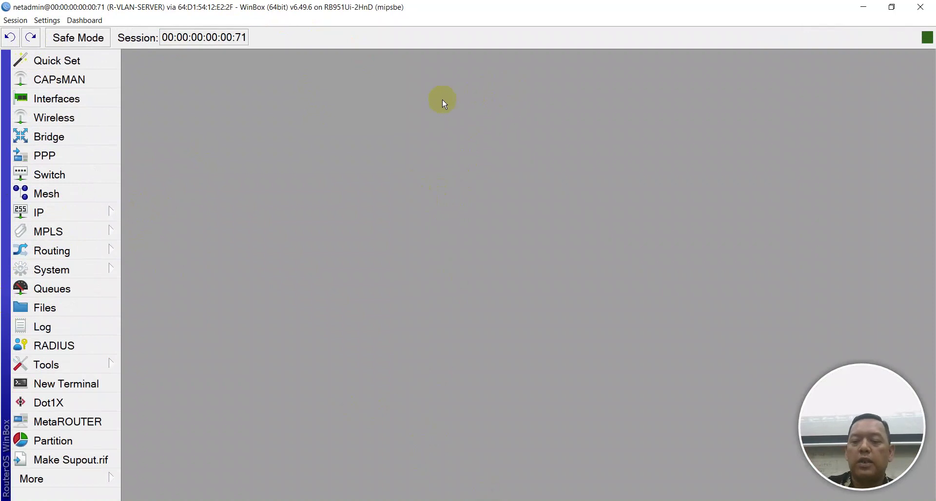
key("ctrl+minus")
key("ctrl+minus")
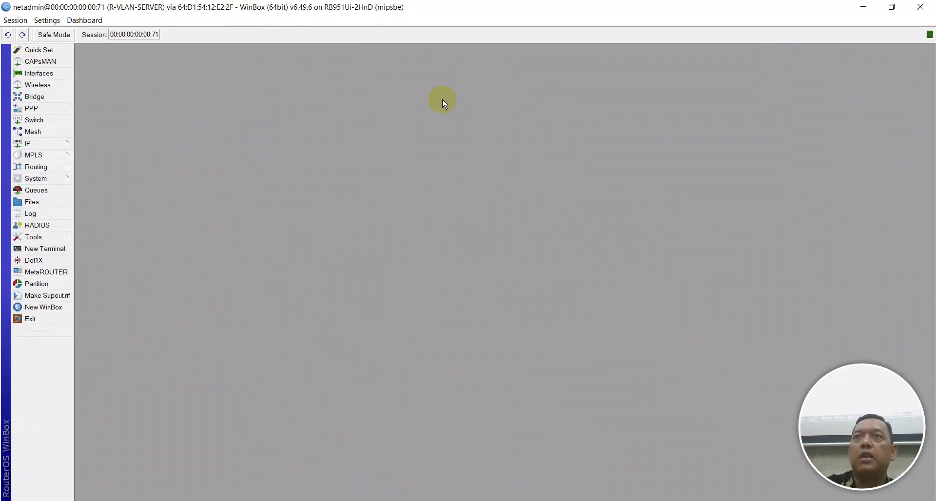
key("ctrl+plus")
key("ctrl+plus")
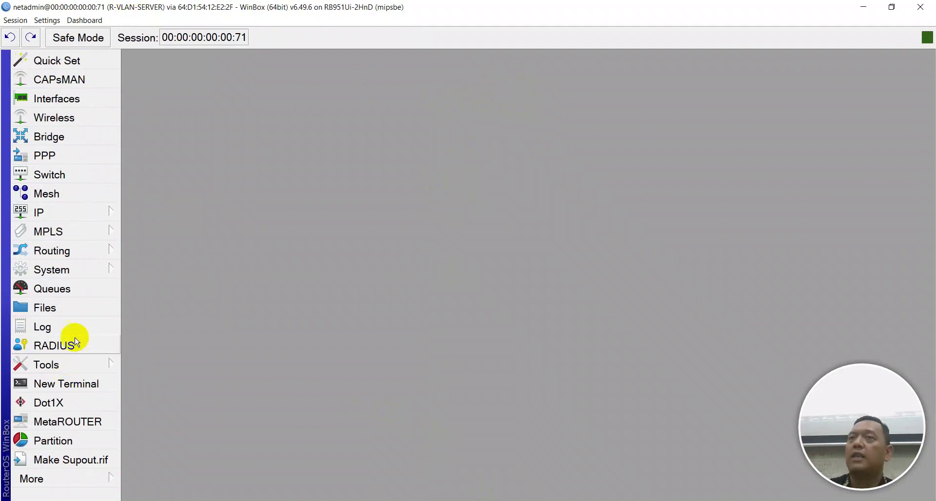
left_click(93, 373)
left_click(89, 276)
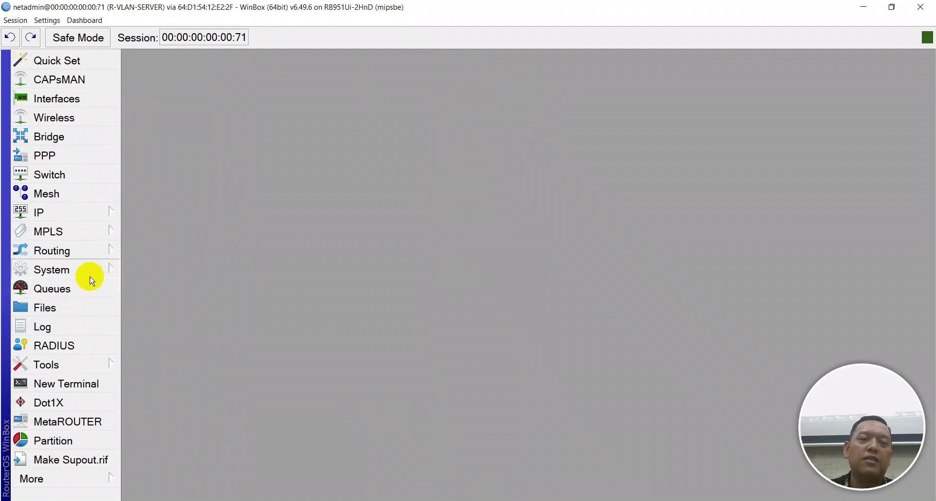
left_click(184, 381)
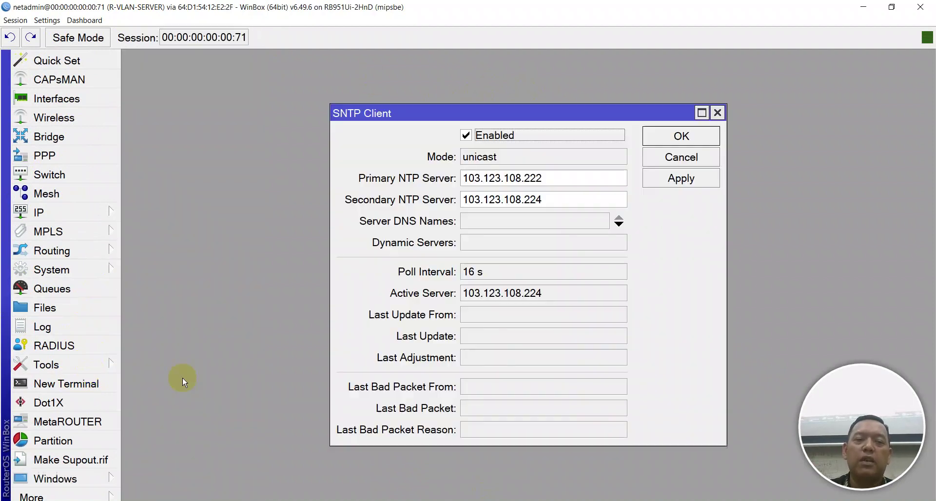
left_click(655, 182)
left_click(656, 140)
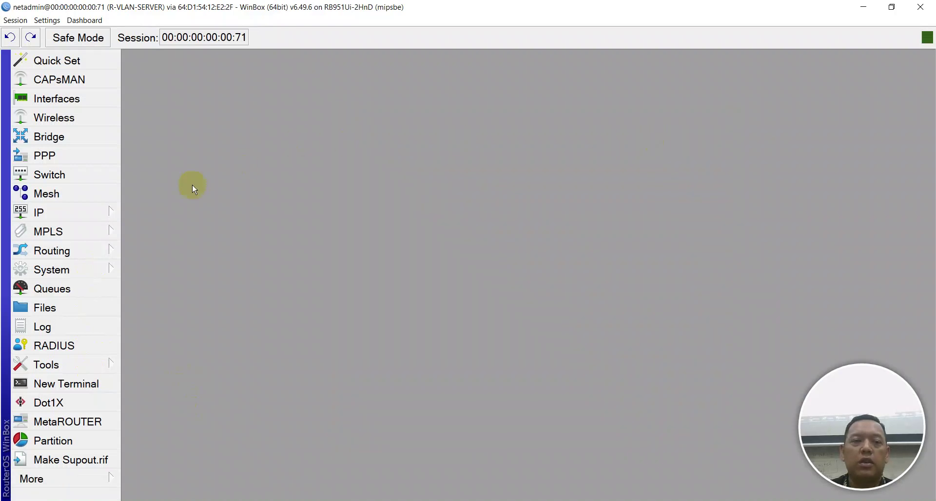
Check the remote router's clock settings, then close the R-VLAN-SERVER session
left_click(95, 269)
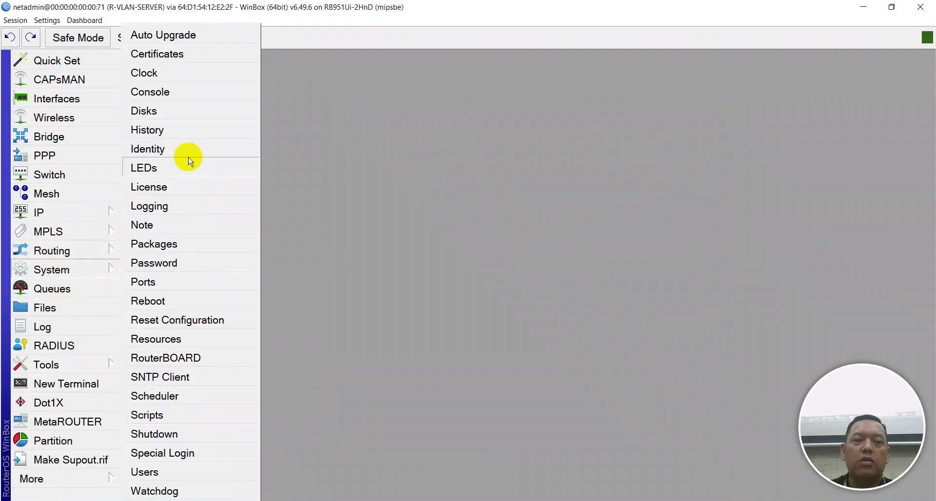
left_click(177, 74)
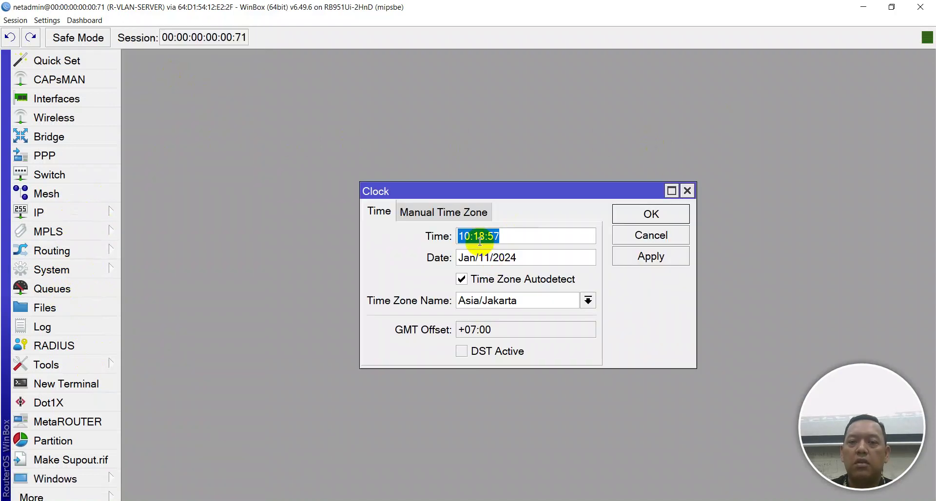
left_click(626, 214)
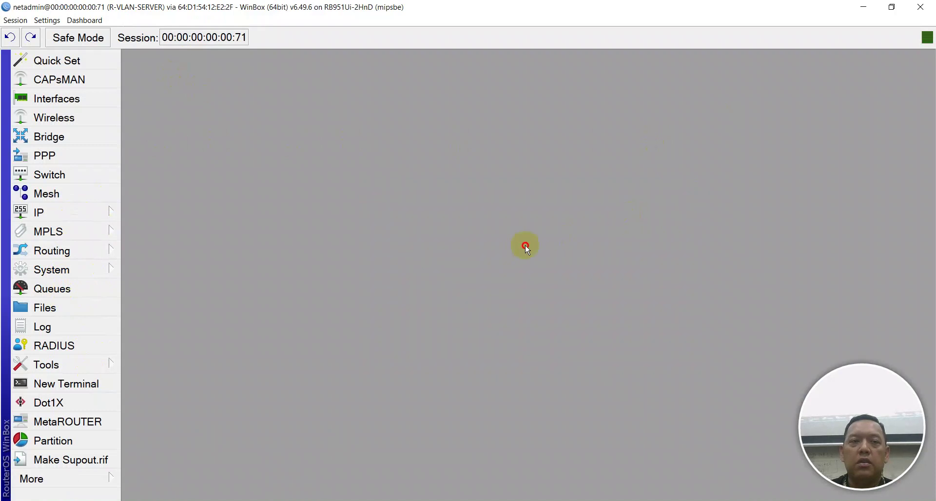
left_click(919, 8)
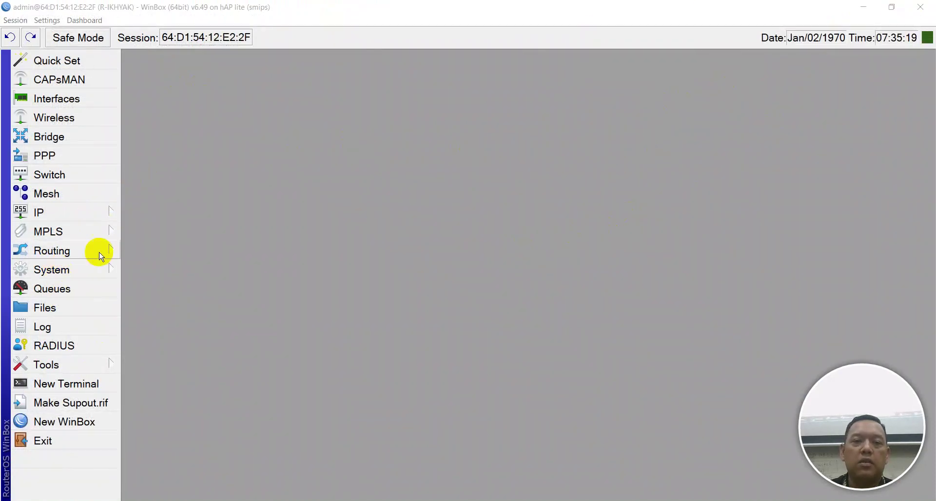
Copy secondary NTP server 103.17.182.30 into the hAP lite's Primary NTP Server and apply
left_click(75, 274)
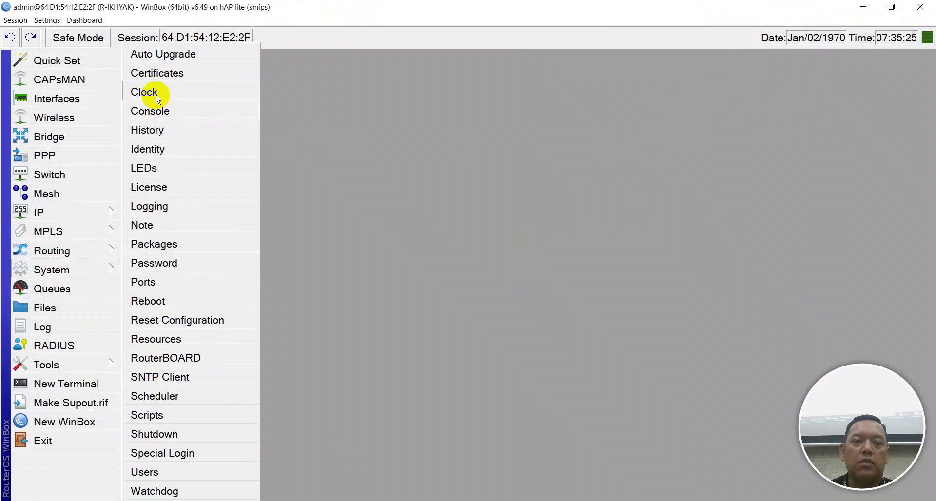
left_click(159, 378)
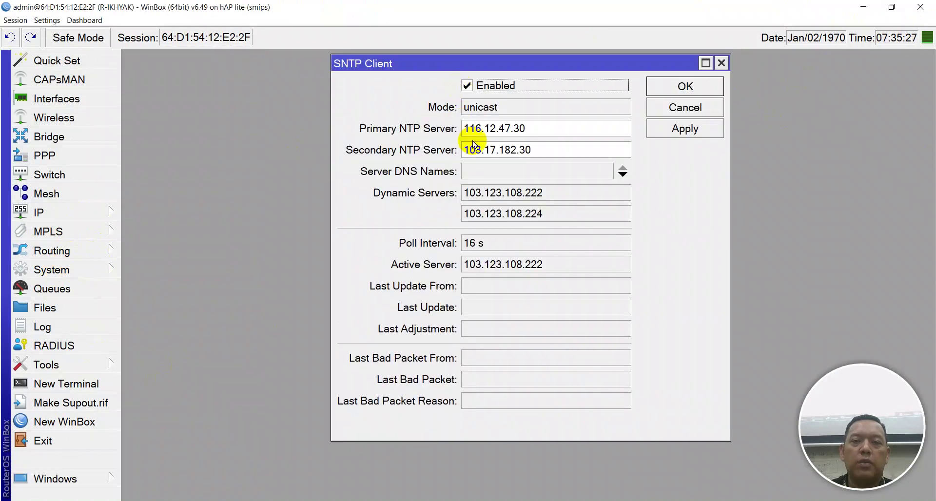
left_click_drag(560, 150, 363, 150)
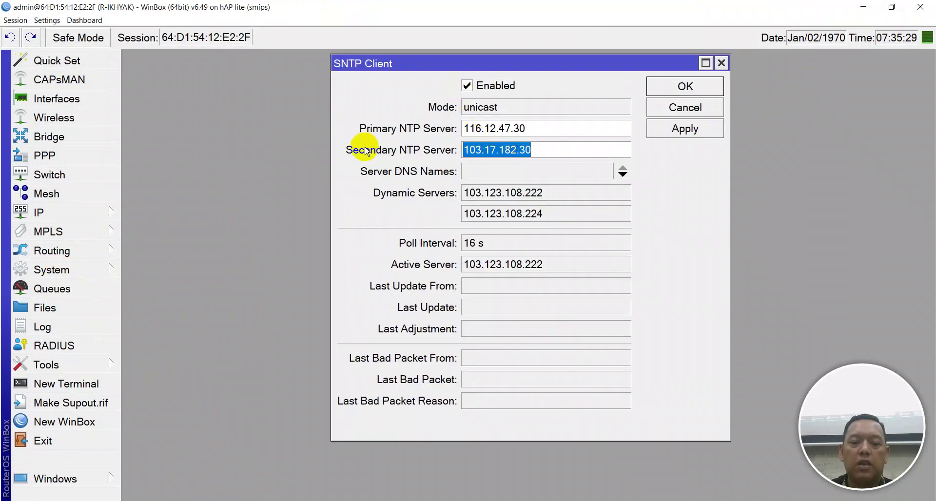
key("ctrl+c")
left_click_drag(539, 128, 325, 110)
key("ctrl+v")
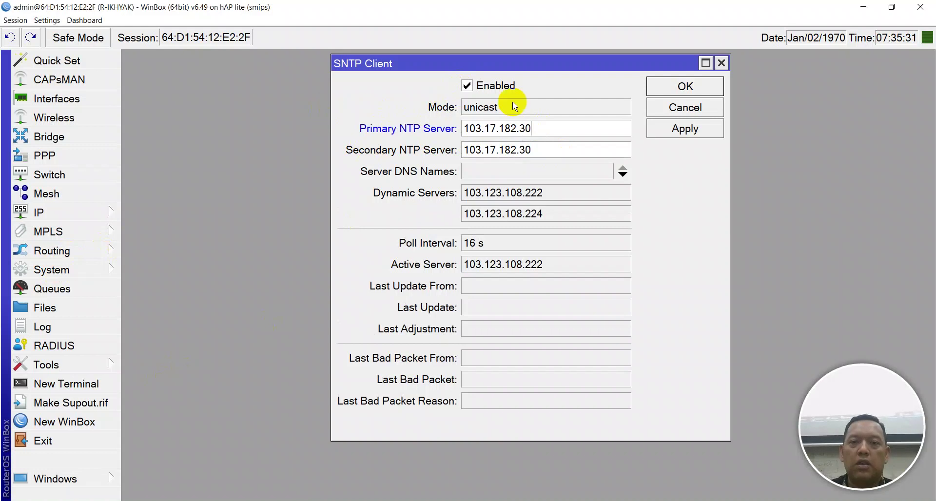
left_click(707, 130)
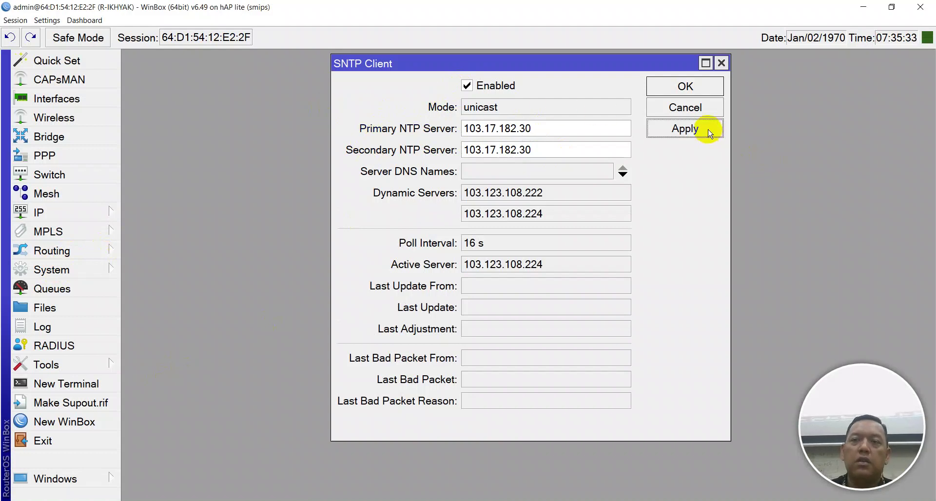
left_click(704, 88)
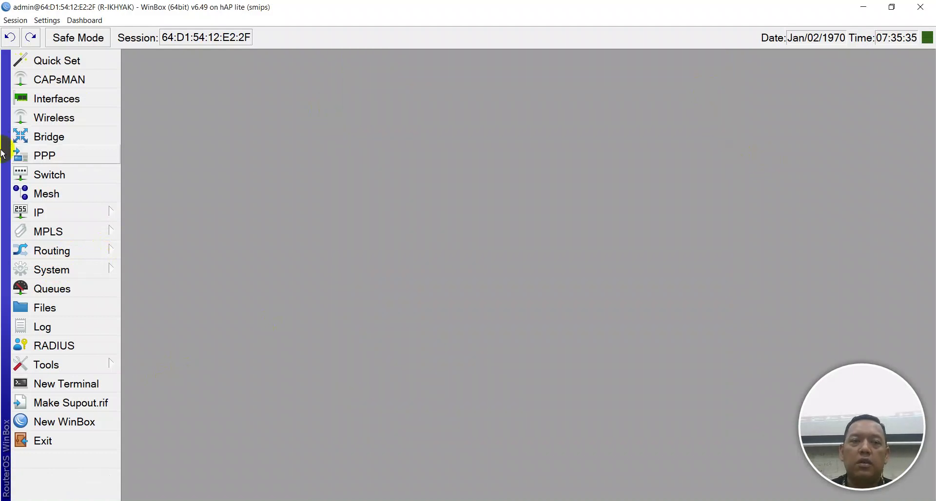
Test time zone autodetection and the Africa/Cairo time zone in the router's Clock settings
left_click(76, 268)
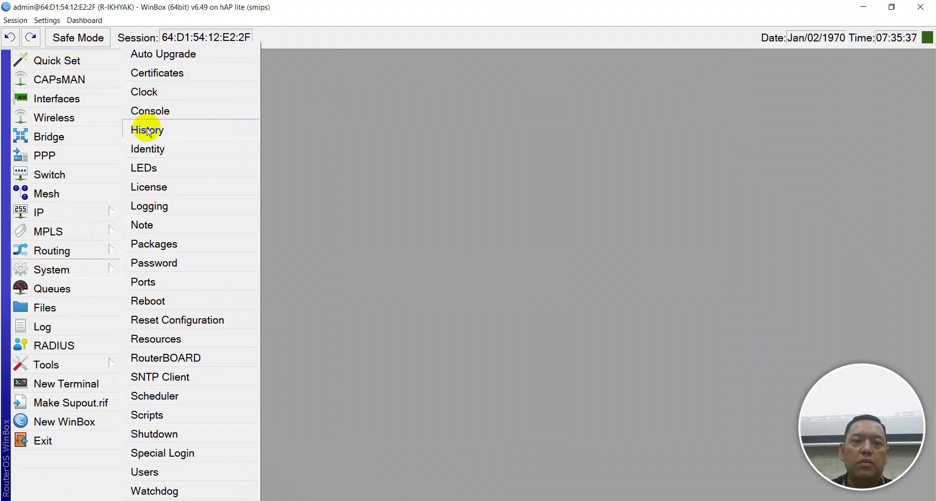
left_click(149, 92)
left_click(541, 279)
left_click(724, 257)
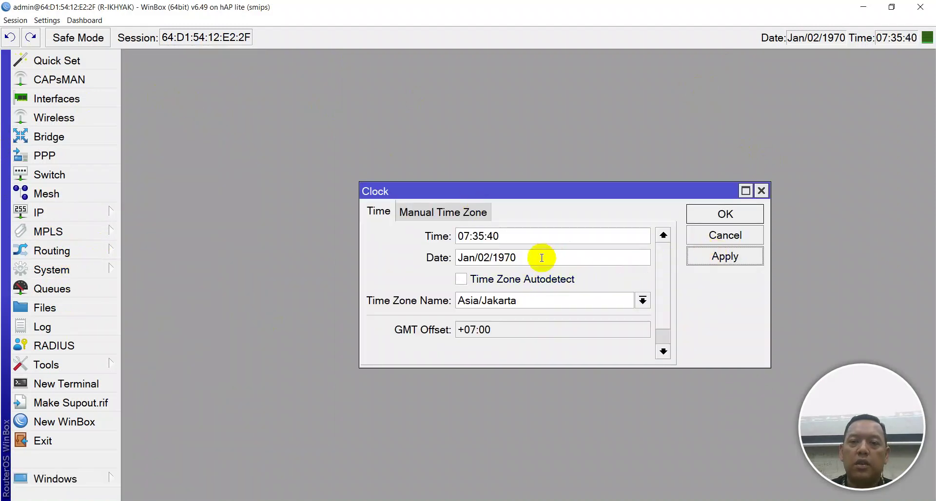
left_click(475, 258)
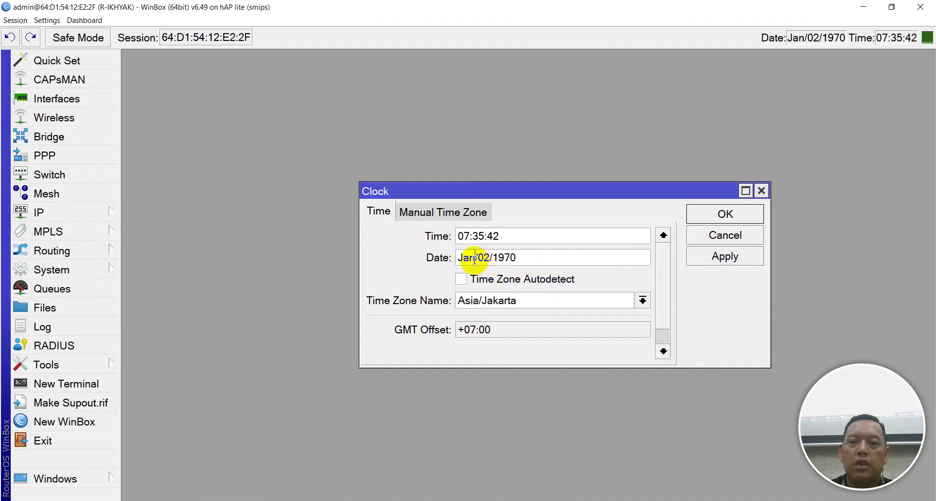
left_click(493, 302)
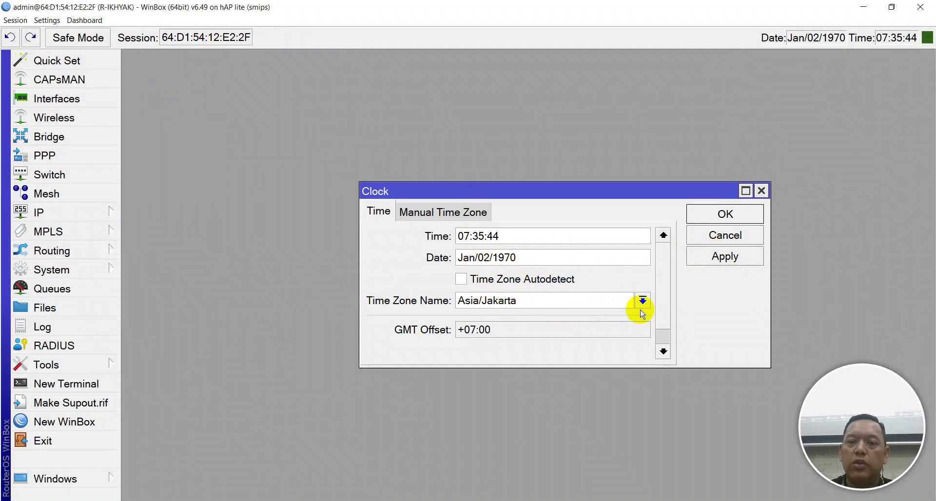
left_click(642, 301)
left_click(528, 226)
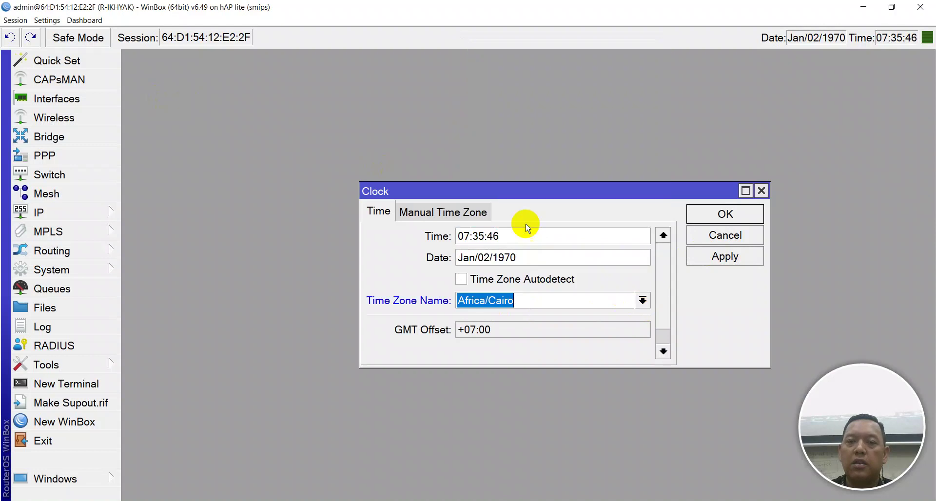
left_click(550, 279)
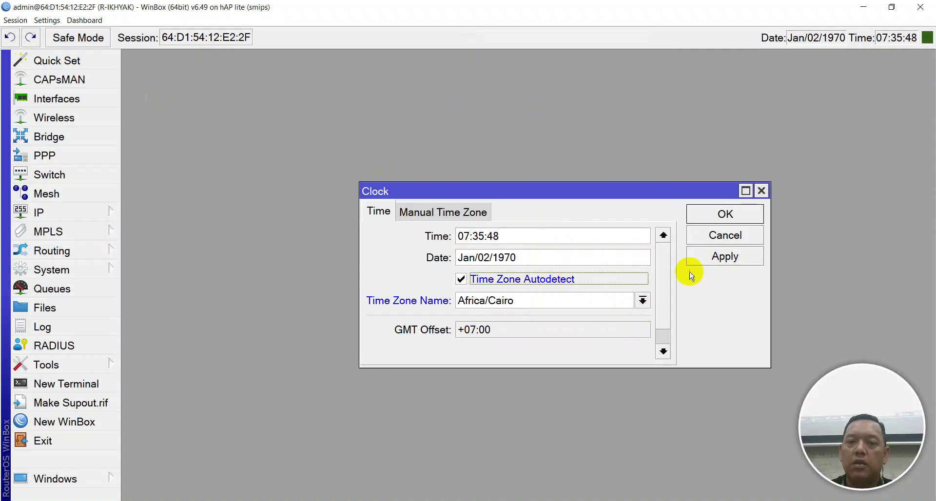
left_click(708, 258)
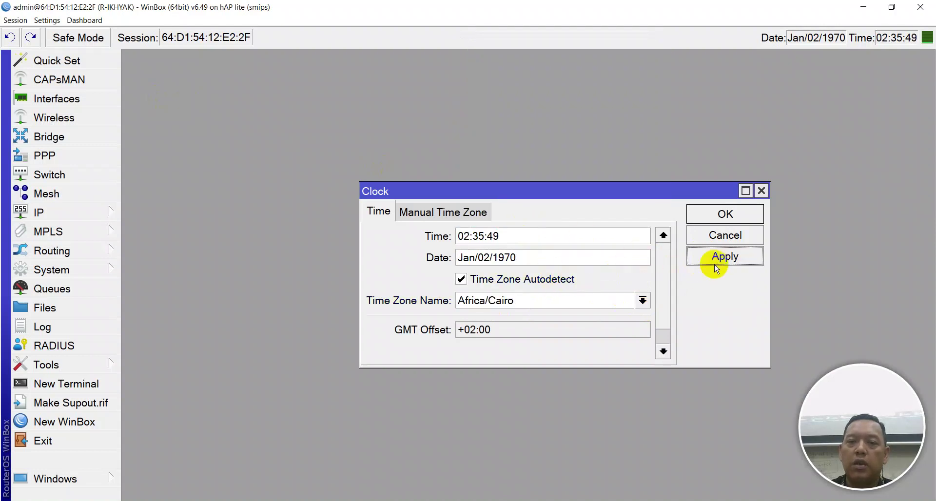
Try Africa/Bujumbura, then set the time zone back to Asia/Jakarta
left_click(642, 300)
left_click(540, 204)
left_click(745, 257)
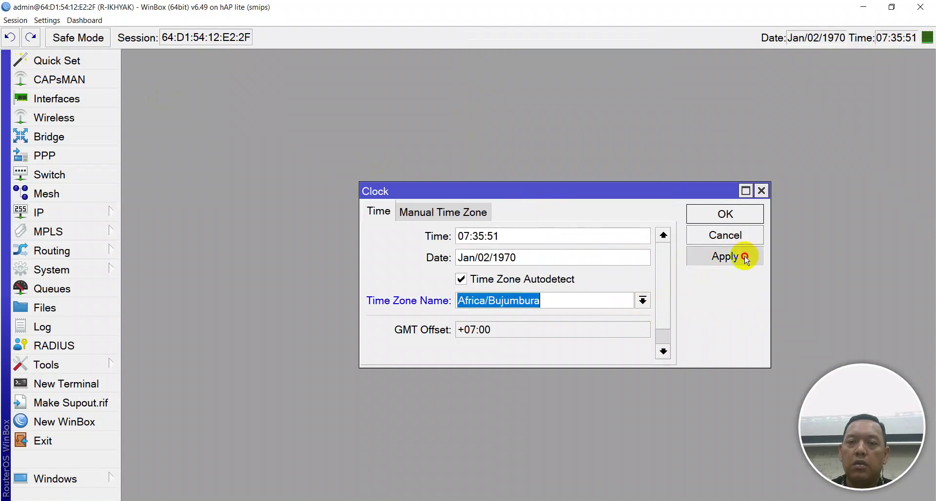
scroll(610, 219, "down", 8)
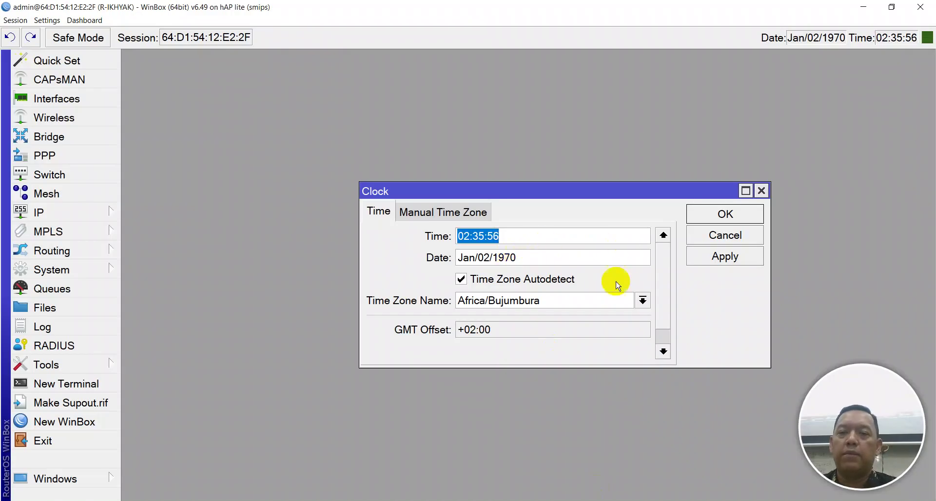
left_click(642, 300)
left_click_drag(658, 52, 655, 168)
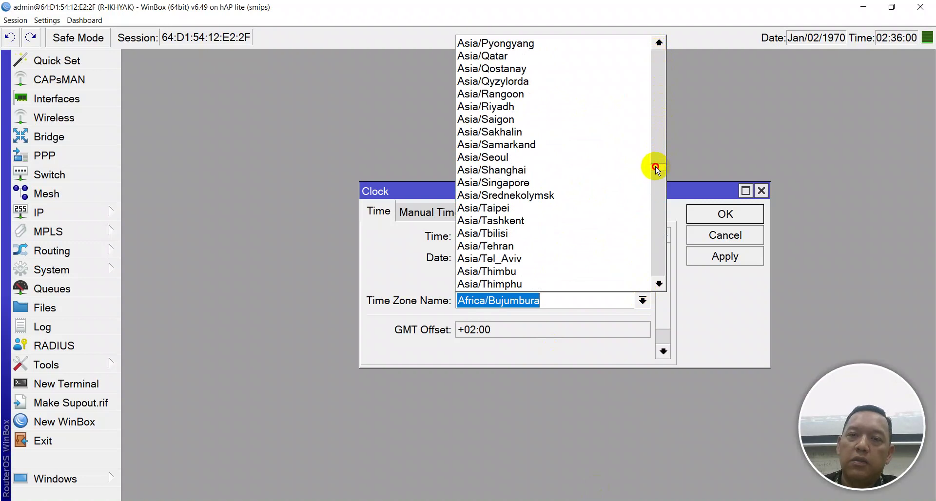
mouse_move(655, 168)
left_mouse_down()
mouse_move(654, 135)
mouse_move(652, 152)
left_mouse_up()
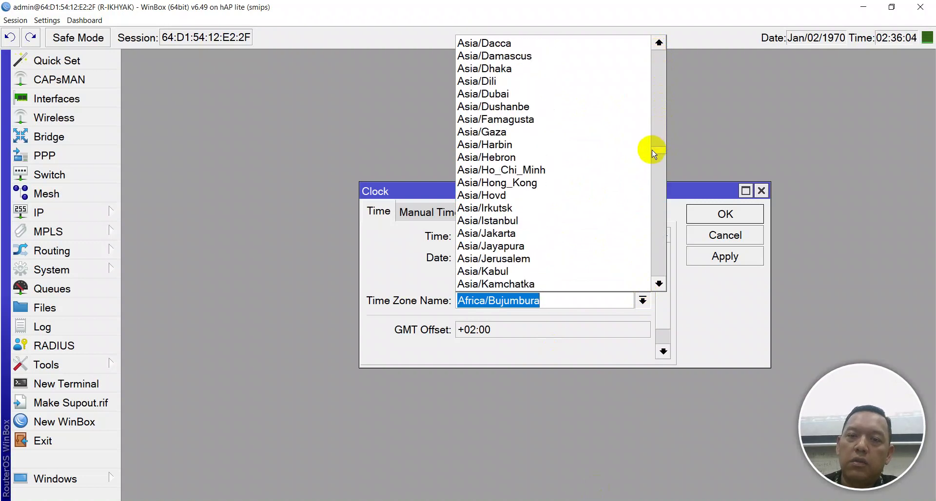
left_click(528, 233)
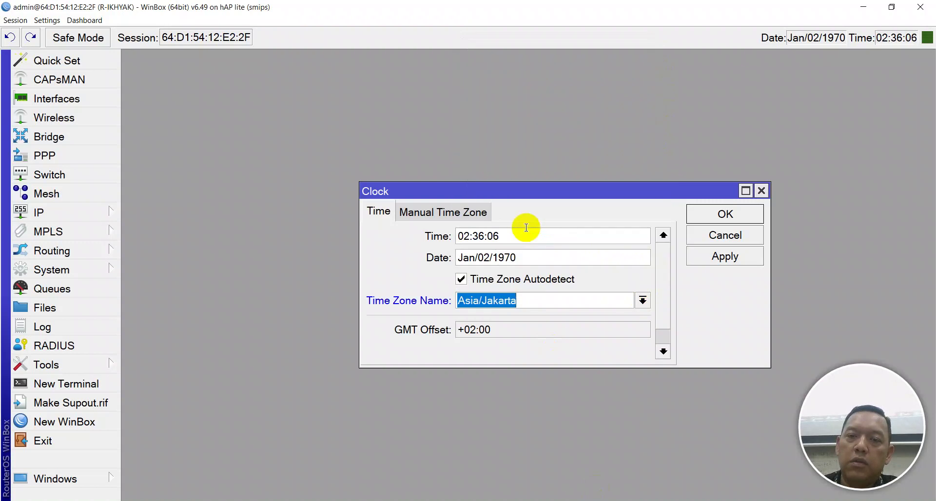
left_click(712, 256)
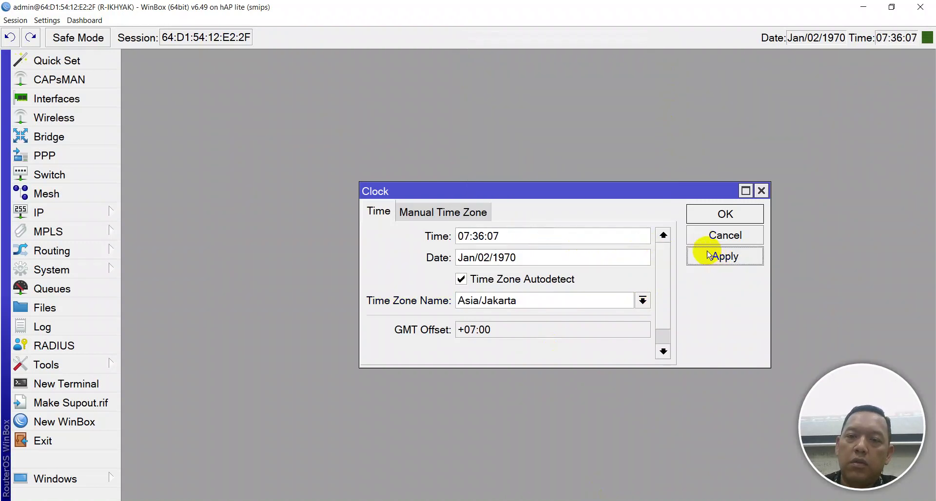
Change the date's day to 11 so it reads Jan/11/2024, and apply
left_click(526, 257)
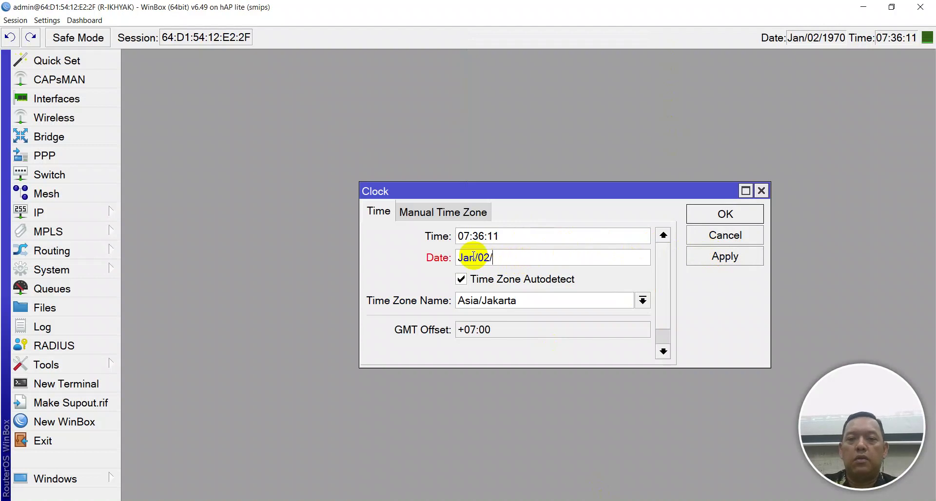
key("Tab")
key("Tab")
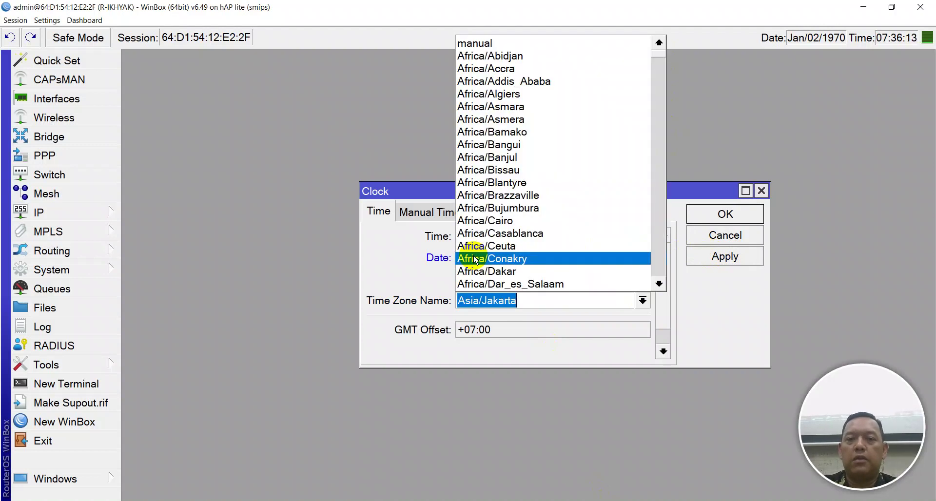
key("Escape")
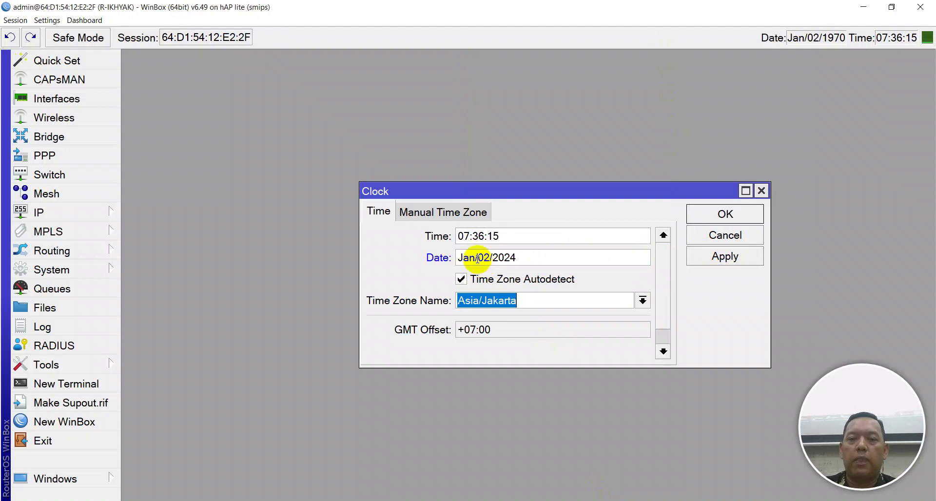
left_click(494, 257)
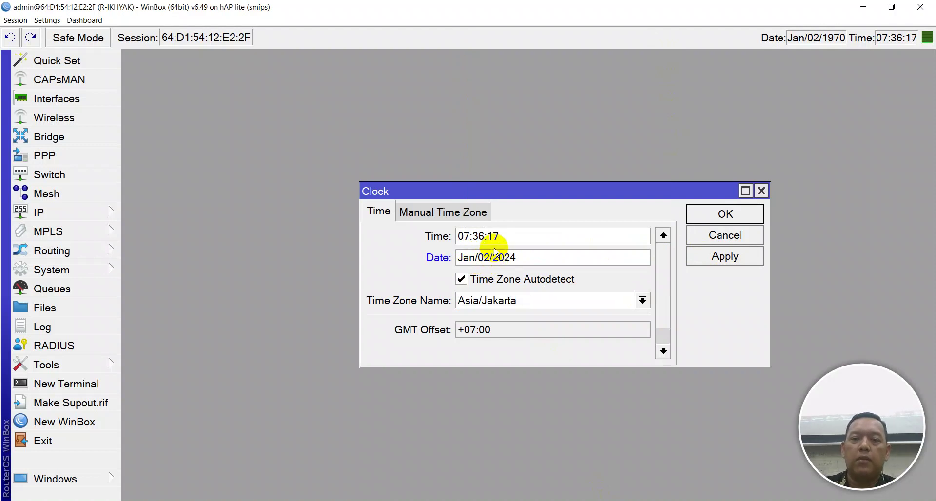
key("BackSpace")
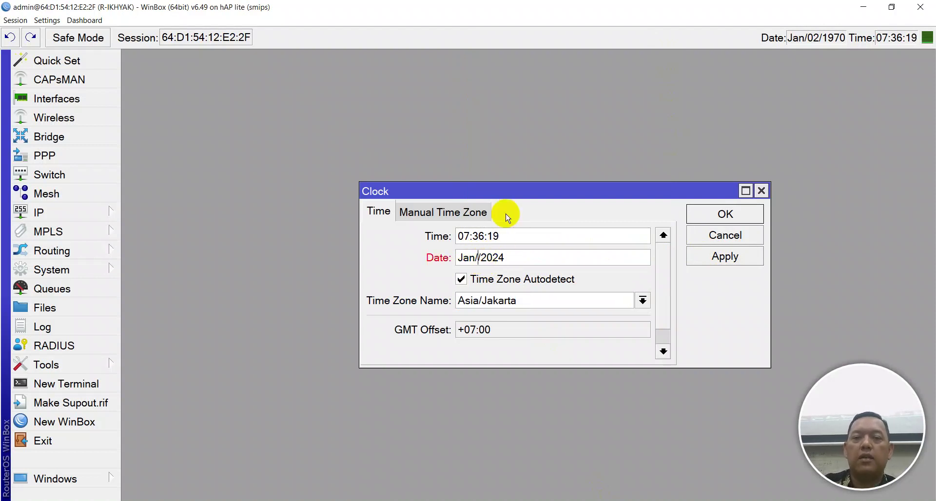
type("11")
left_click_drag(473, 257, 428, 253)
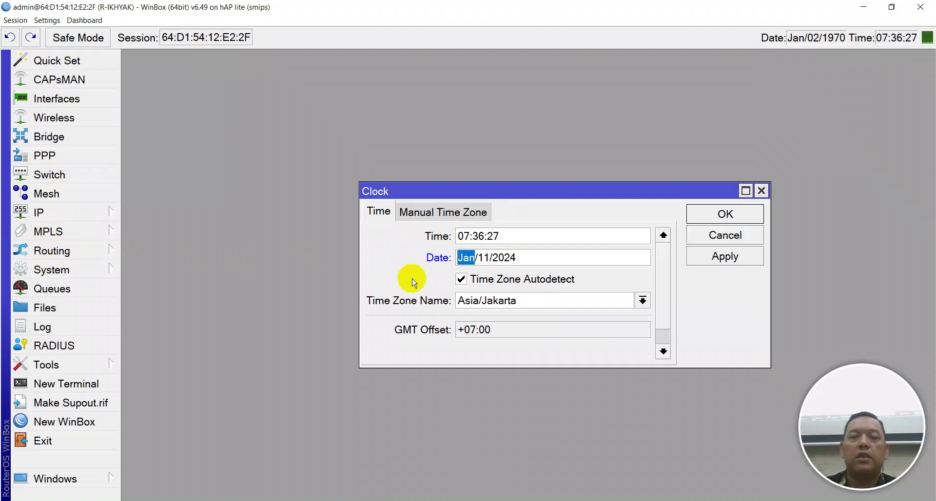
left_click(758, 260)
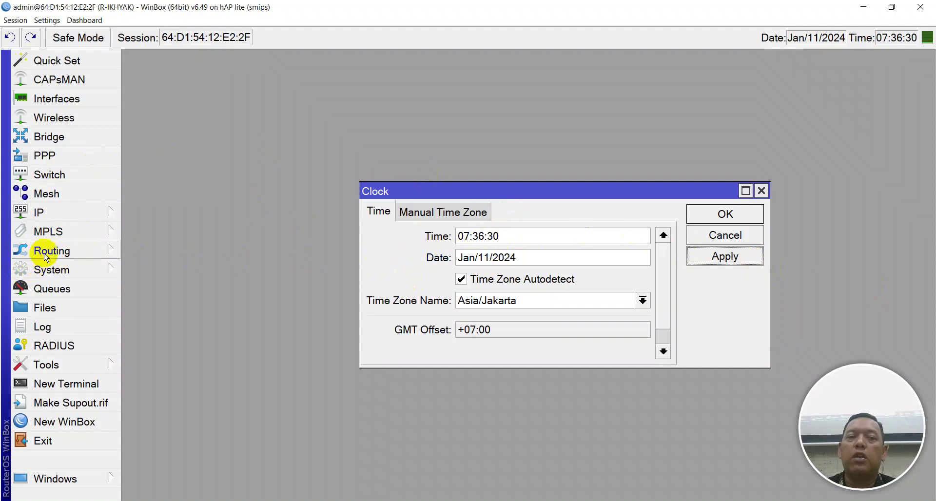
Check for RouterOS updates in the Package List, finding 6.49.11, then close it
left_click(78, 269)
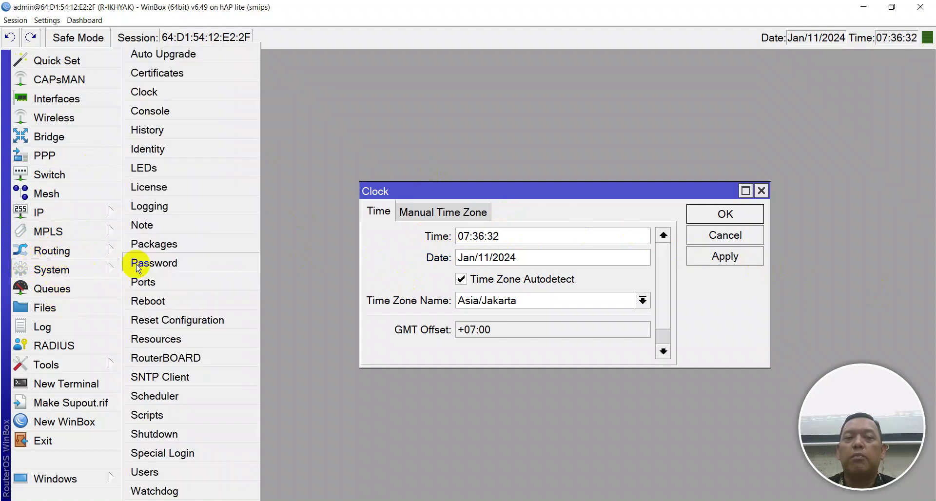
left_click(170, 243)
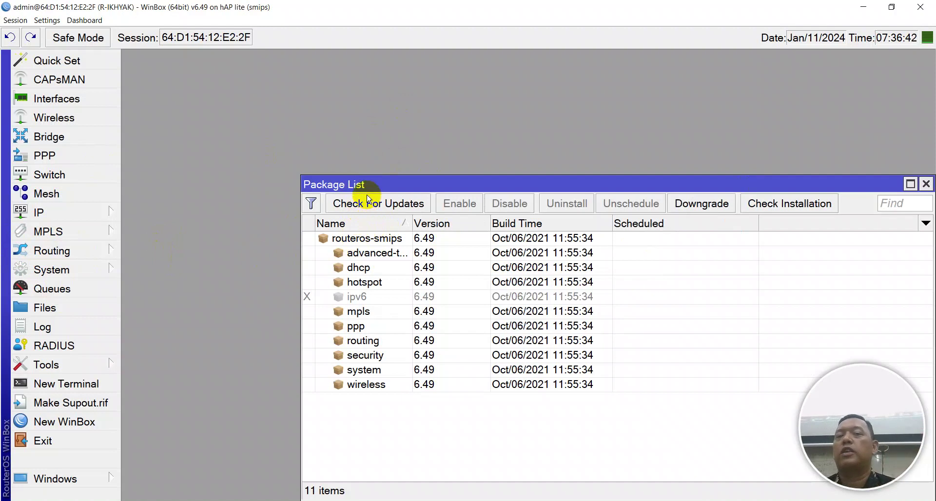
left_click(46, 269)
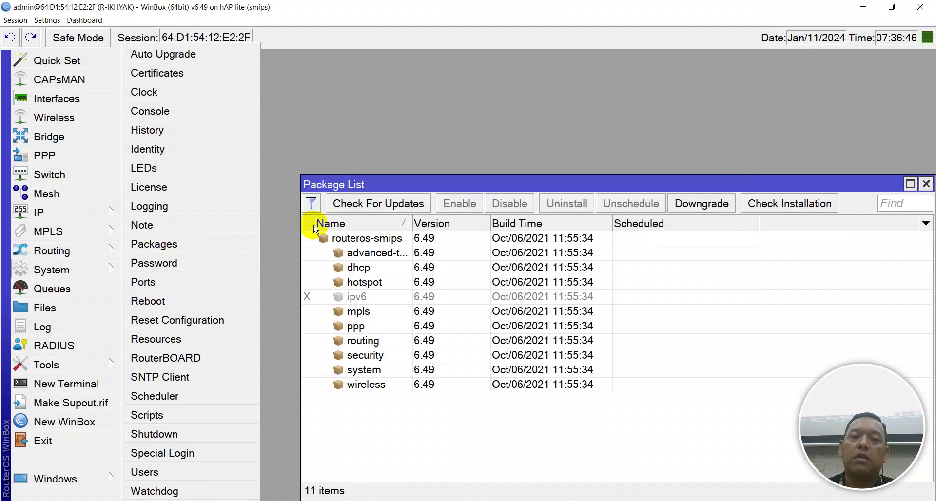
left_click_drag(355, 184, 267, 141)
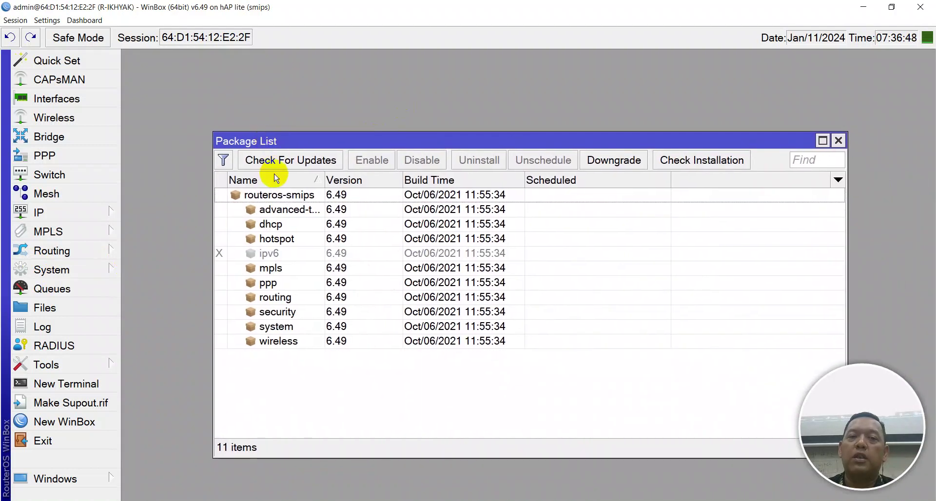
left_click(276, 160)
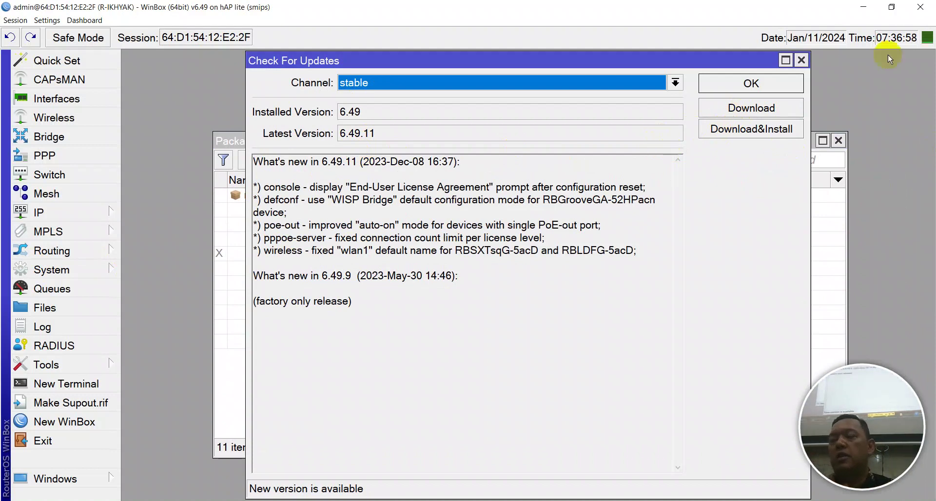
left_click(802, 85)
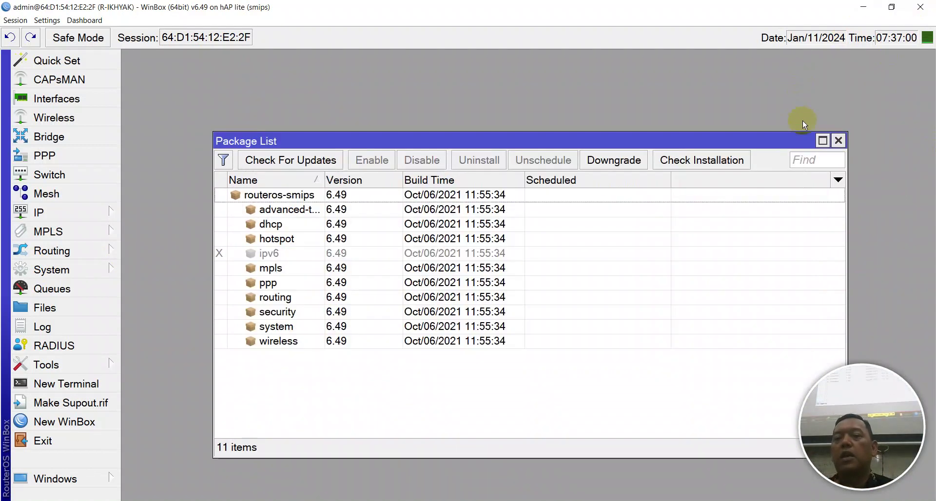
left_click(838, 141)
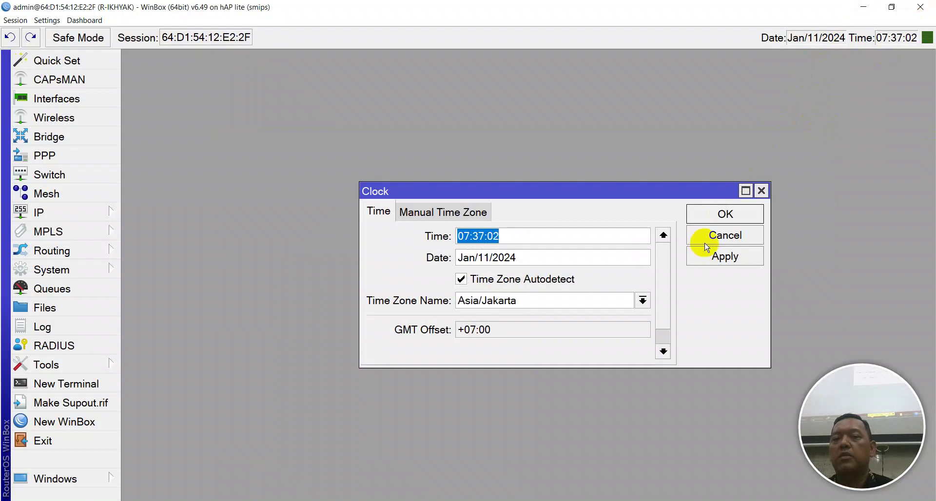
Close the Clock settings and dismiss the date bar's context menu
left_click(712, 214)
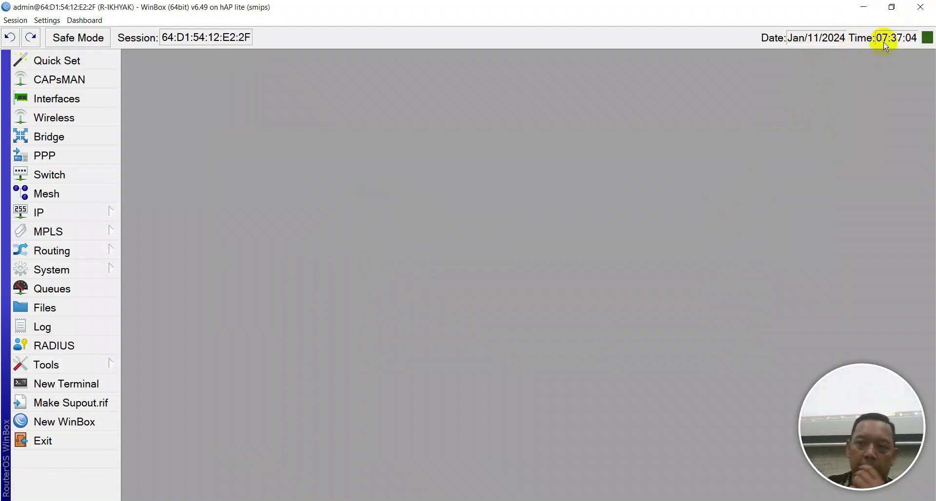
right_click(780, 39)
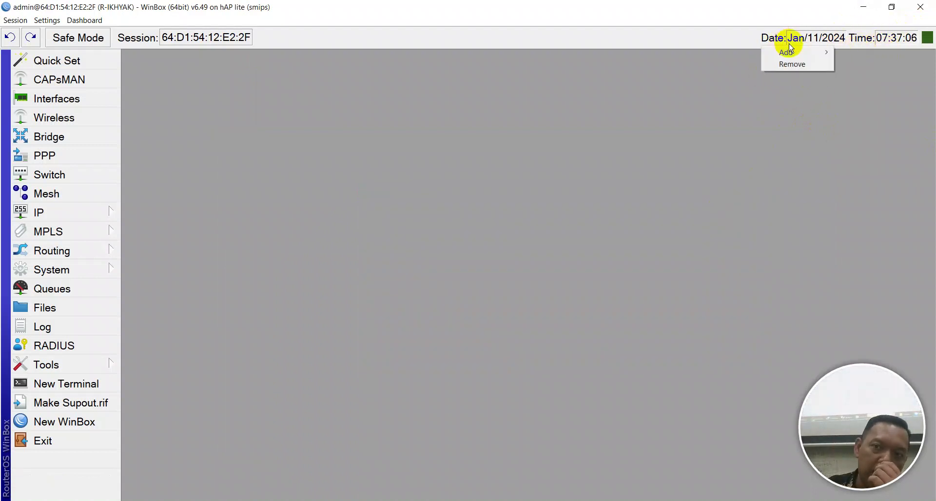
left_click(628, 84)
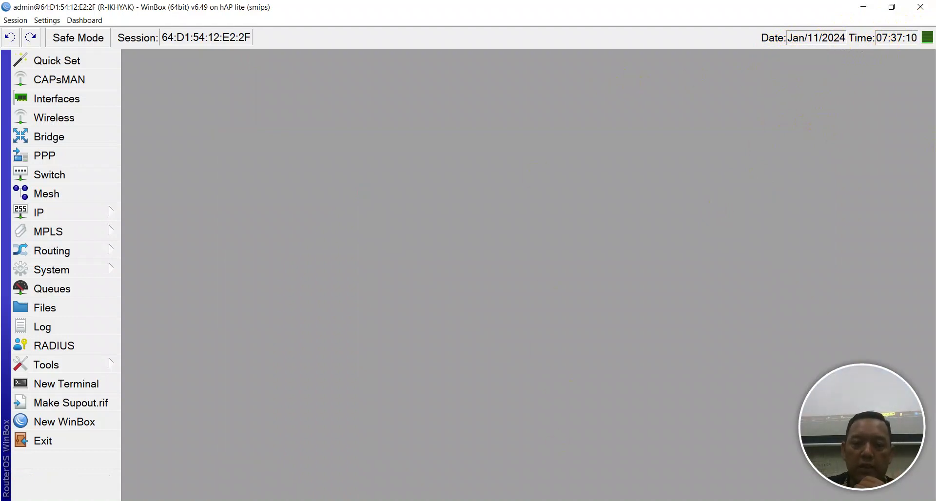
Mark the NTP/SNTP Client, RoMON and DNS Server items in the Notepad++ checklist, then return to WinBox
key("alt+Tab")
scroll(280, 309, "up", 2)
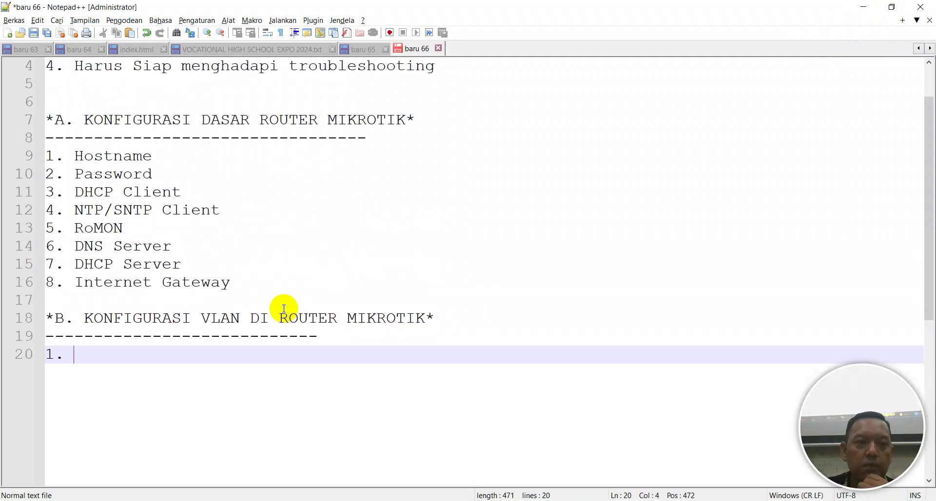
left_click(98, 212)
left_click(94, 227)
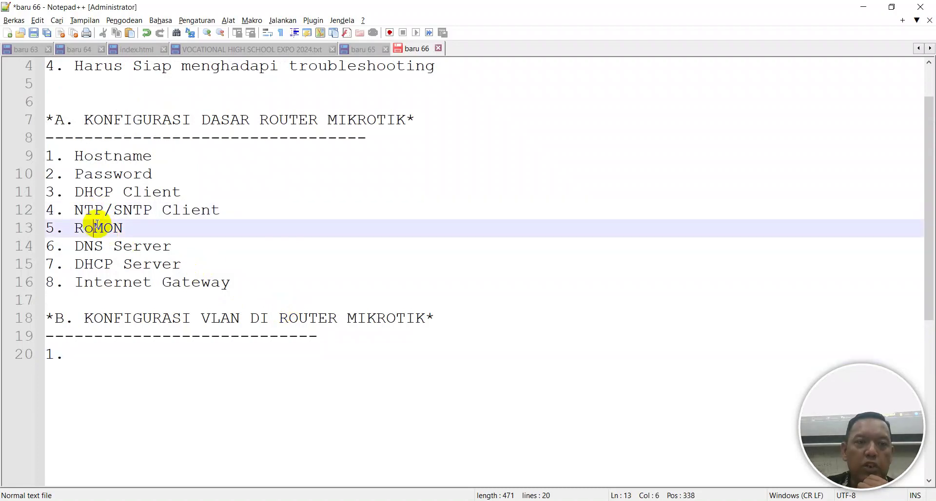
left_click(121, 244)
left_click(564, 495)
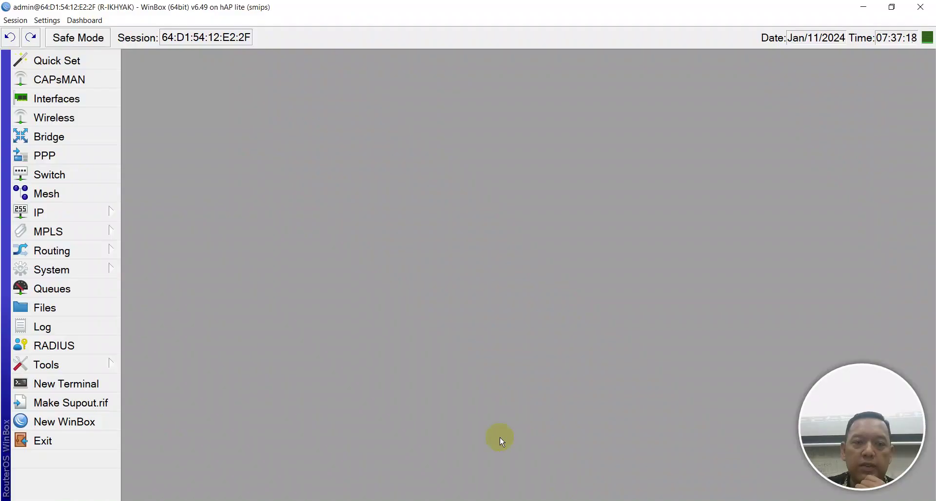
Tick Allow Remote Requests in IP > DNS, apply and close, then switch to Notepad++
left_click(61, 214)
left_click(171, 172)
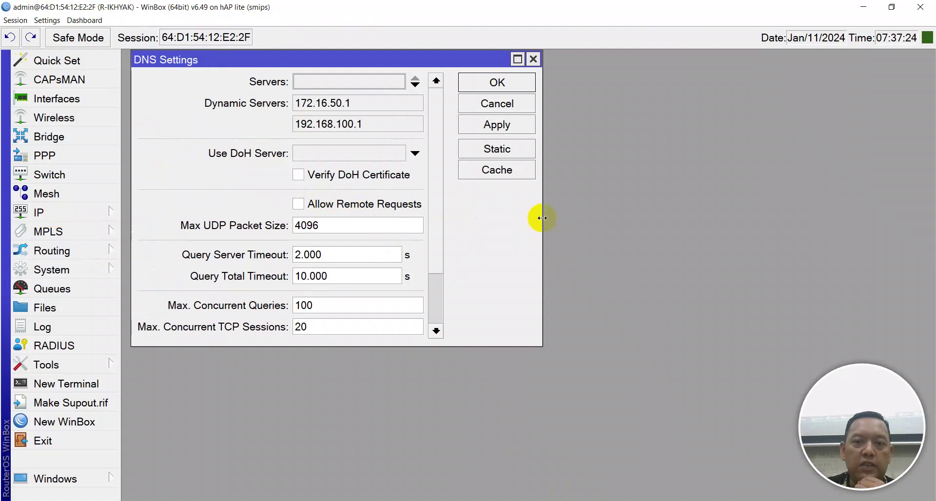
left_click_drag(542, 218, 806, 216)
left_click(371, 203)
left_click(761, 125)
left_click(762, 82)
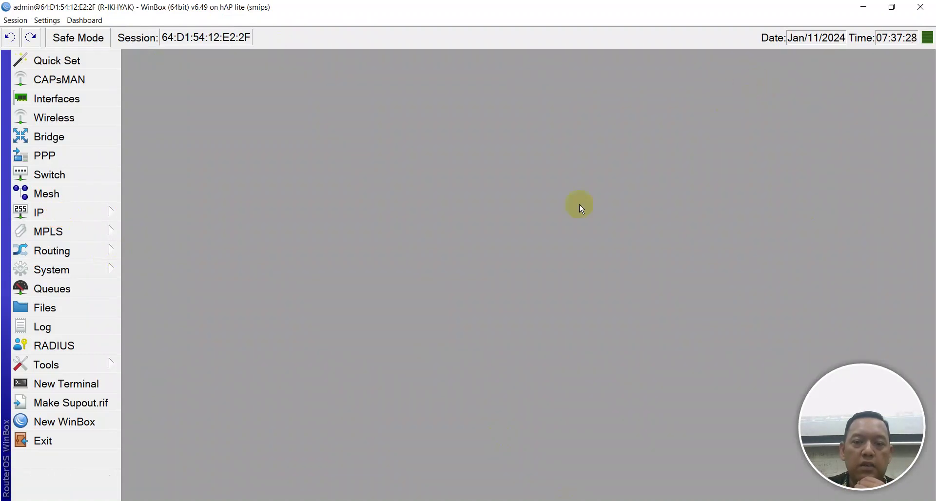
left_click(566, 500)
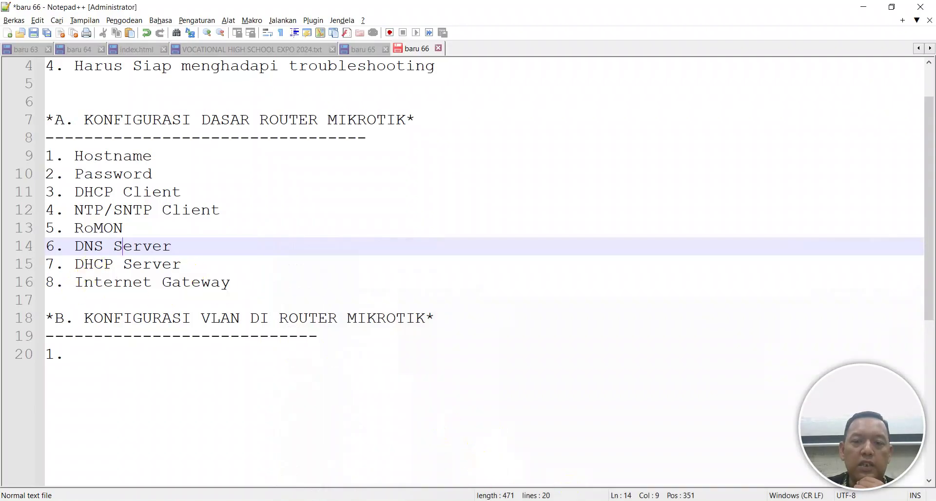
left_click(514, 497)
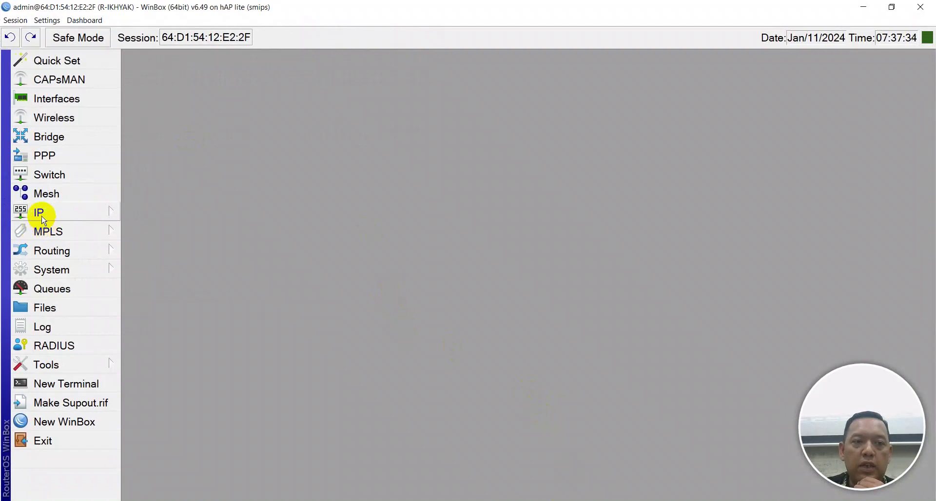
left_click(41, 213)
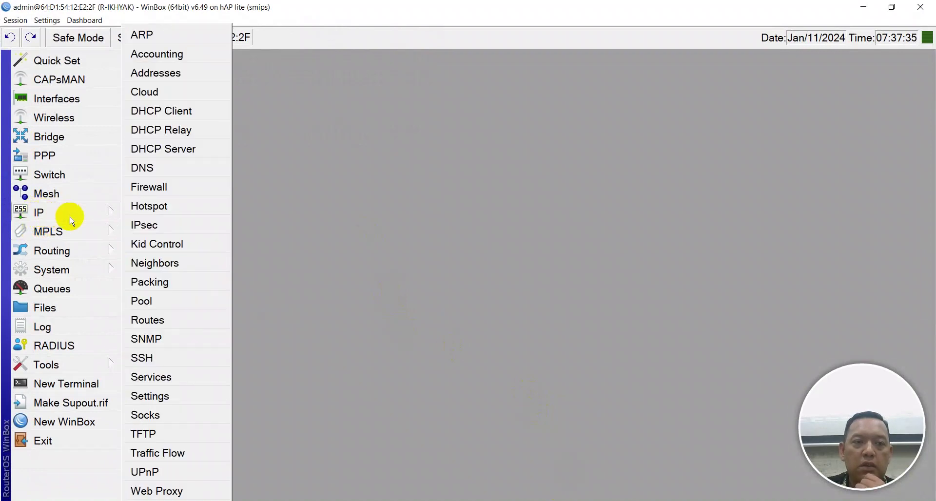
left_click(162, 148)
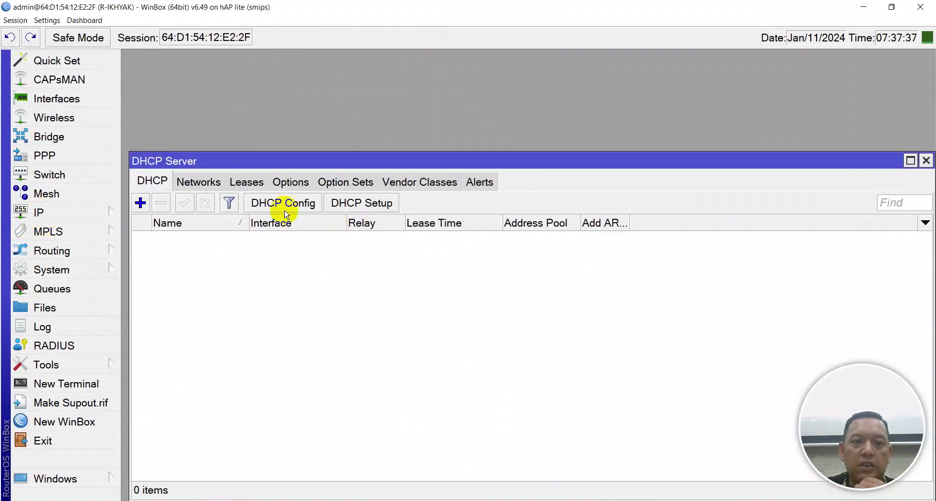
left_click(345, 204)
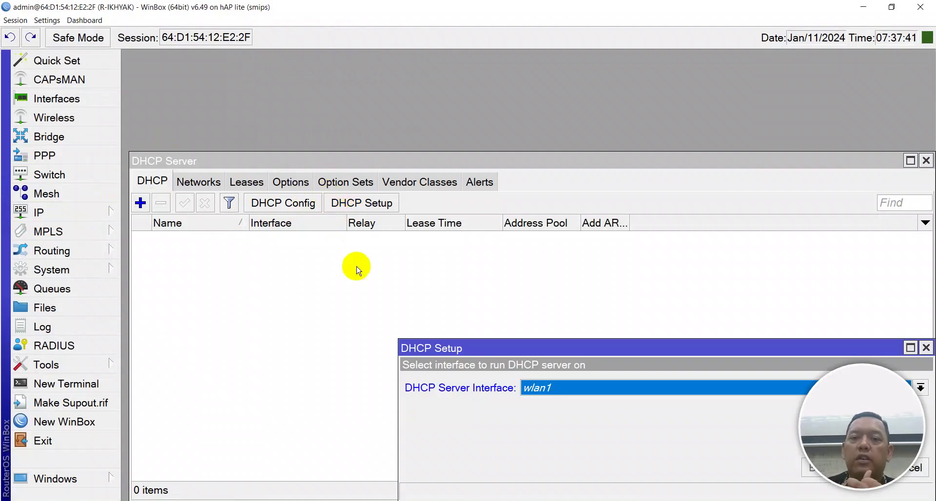
left_click_drag(424, 348, 377, 249)
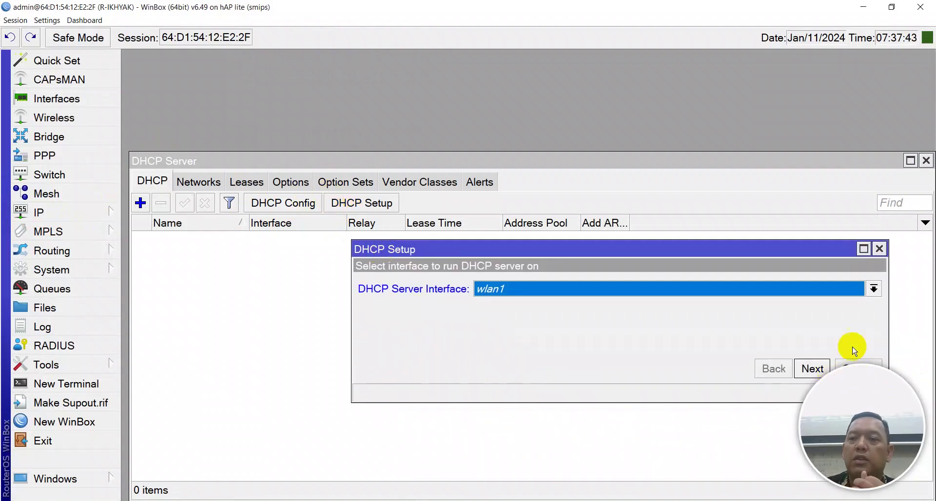
left_click(879, 249)
left_click(926, 160)
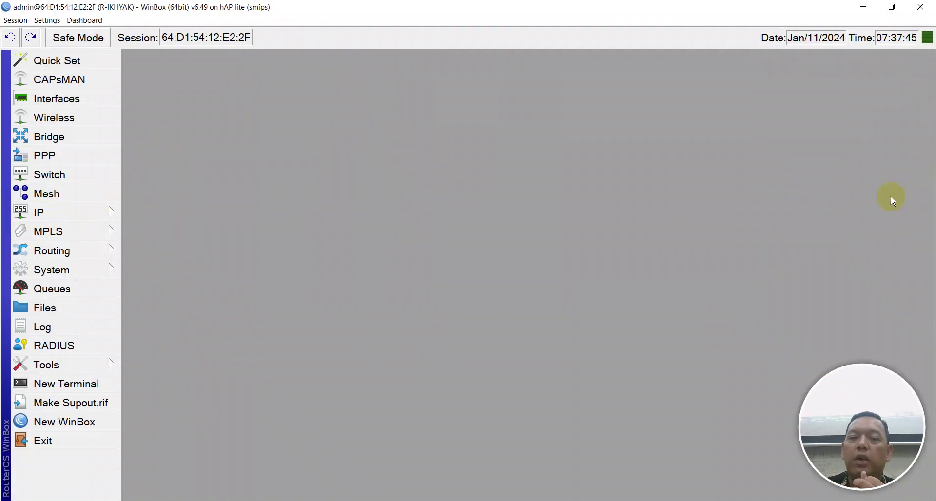
Add a new line after DNS Server and renumber DHCP Server to 8 and Internet Gateway to 9
key("alt+Tab")
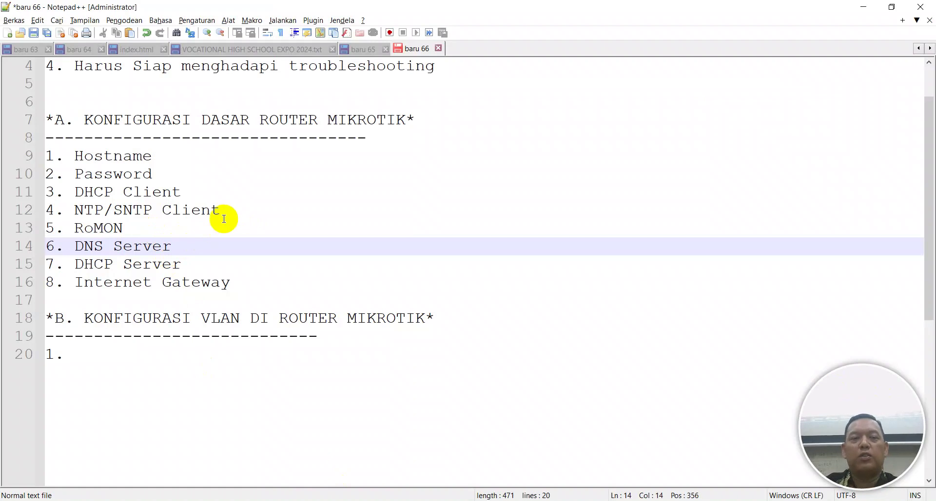
key("Return")
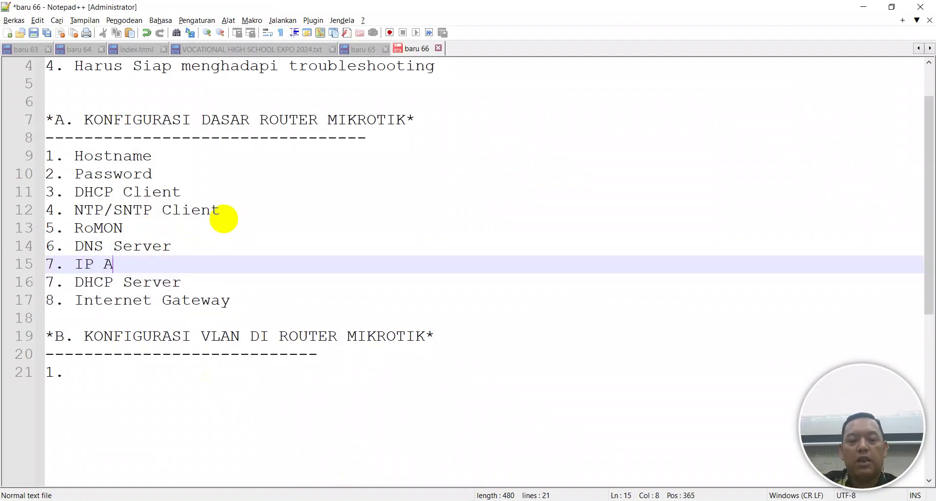
key("Down")
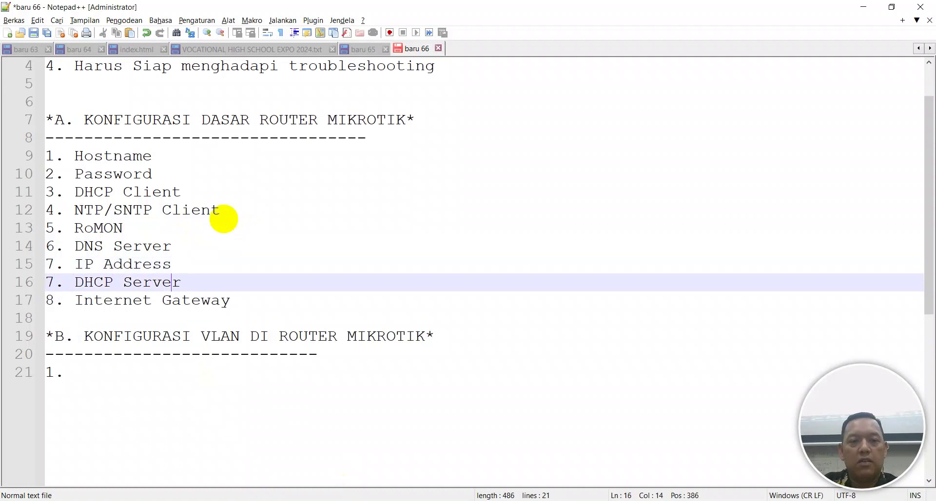
key("BackSpace")
type("8")
key("Down")
key("BackSpace")
type("9")
key("alt+Tab")
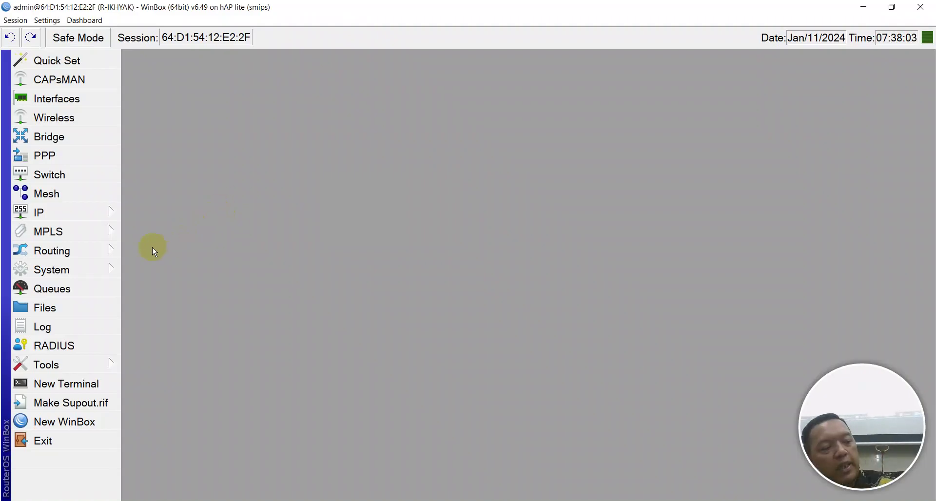
Add address 192.168.80.1/24 on interface ether2 in the IP address list
left_click(84, 212)
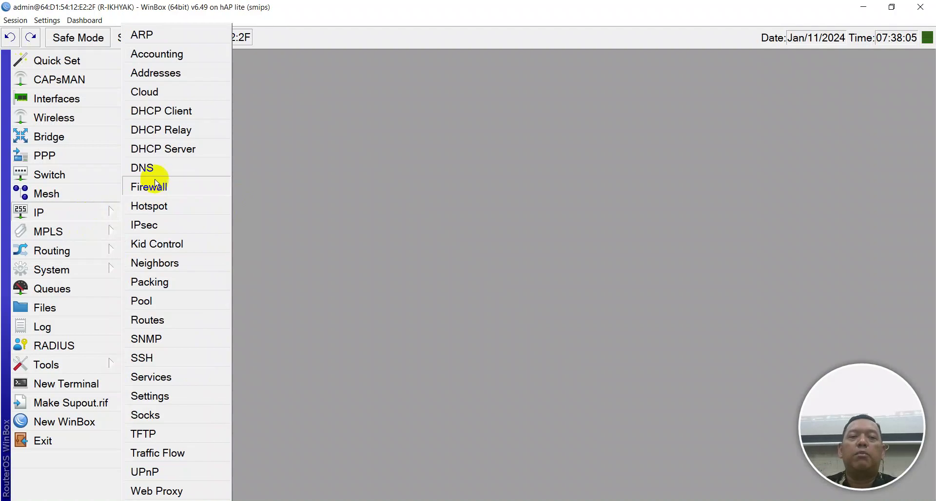
left_click(156, 80)
left_click_drag(695, 183, 248, 84)
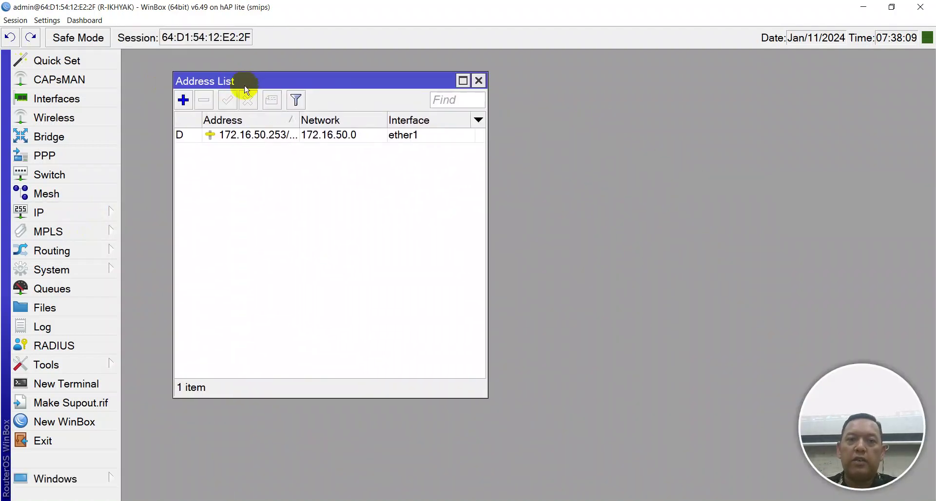
left_click(184, 100)
left_click_drag(683, 287, 212, 193)
type("192.168.")
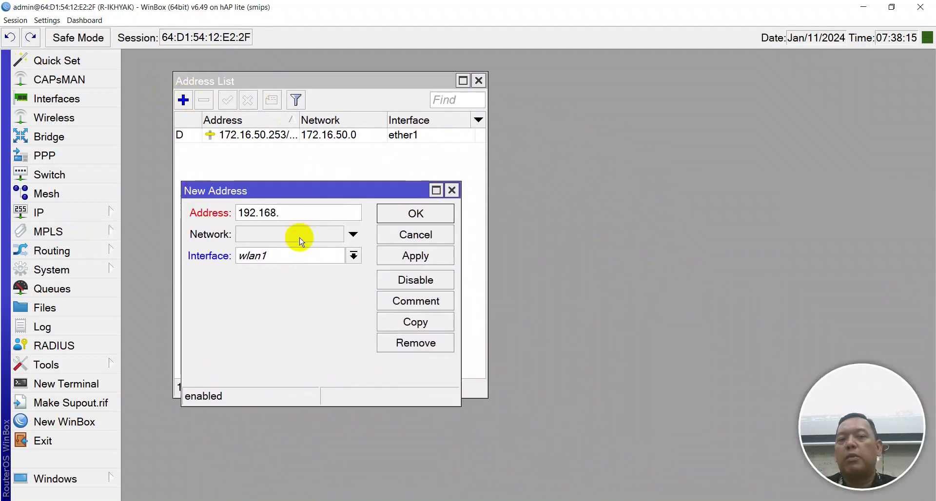
type("80.1/24")
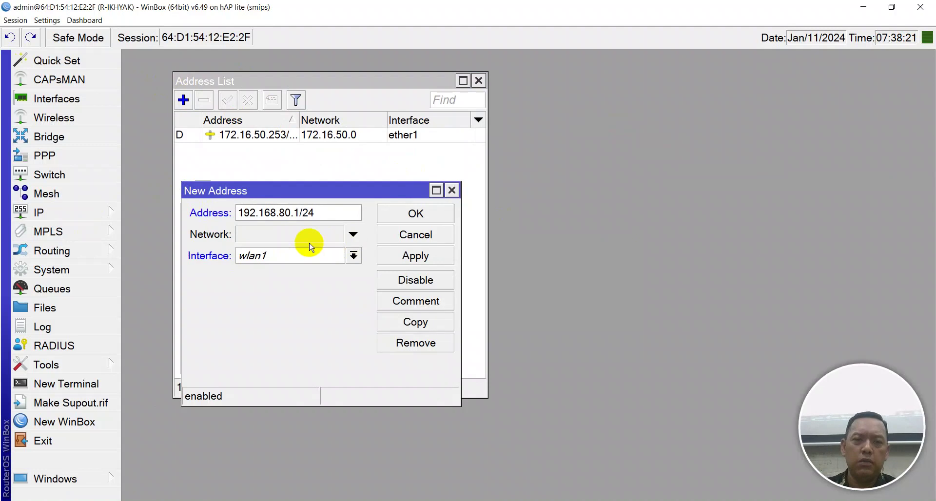
left_click(310, 264)
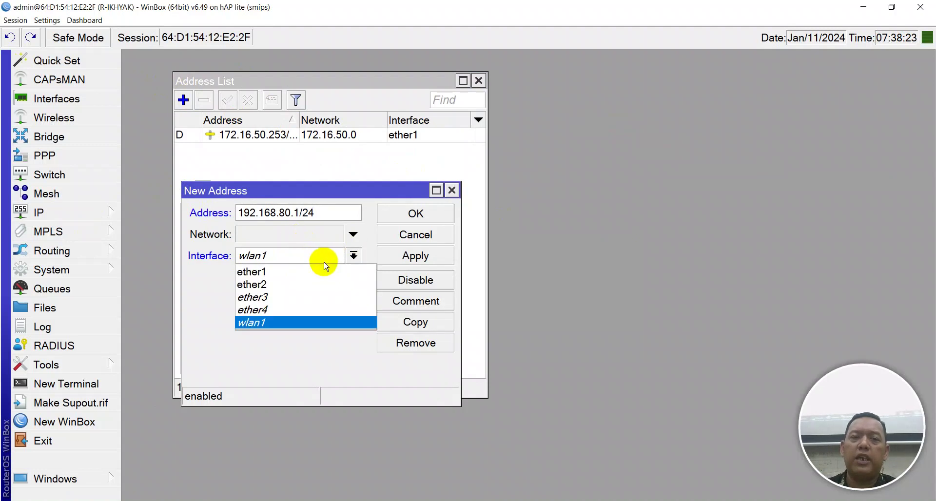
left_click(305, 286)
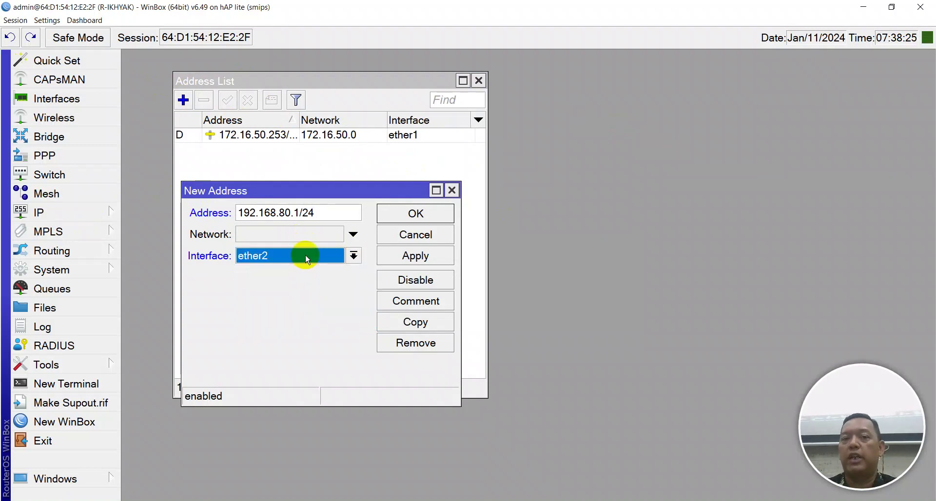
left_click(437, 261)
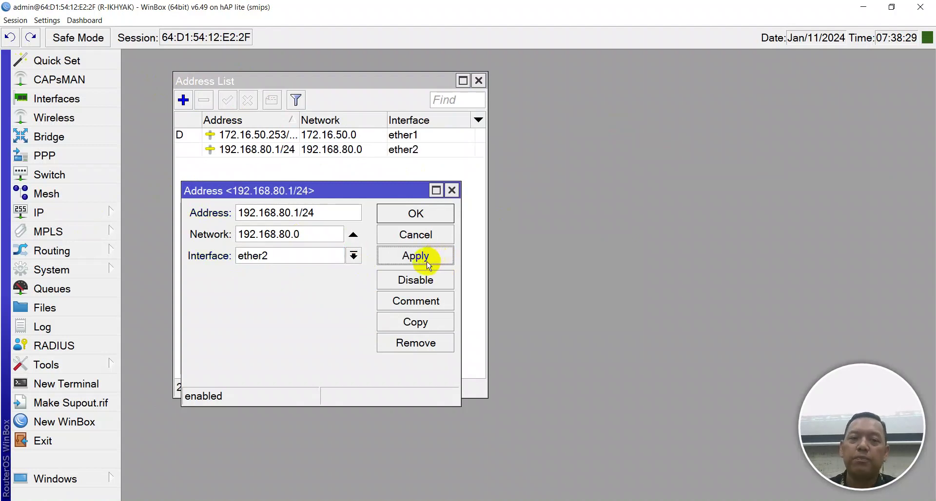
Give the ether2 address the comment 'IP ETHER2' and close the address list
left_click(425, 307)
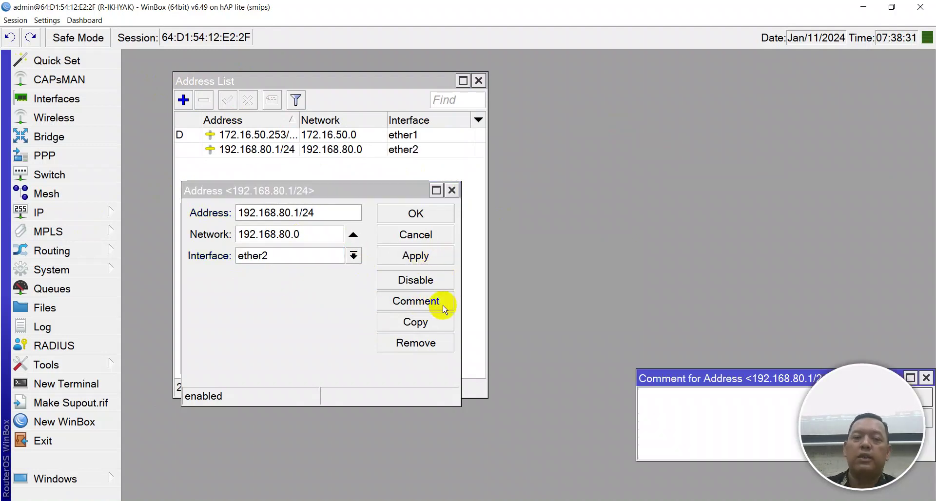
left_click_drag(682, 383, 292, 209)
key("Caps_Lock")
type("IP E")
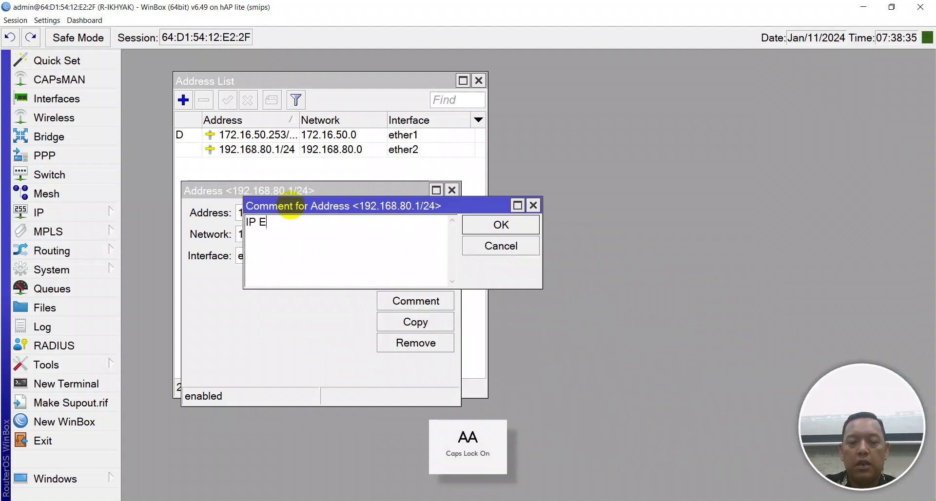
type("THER2")
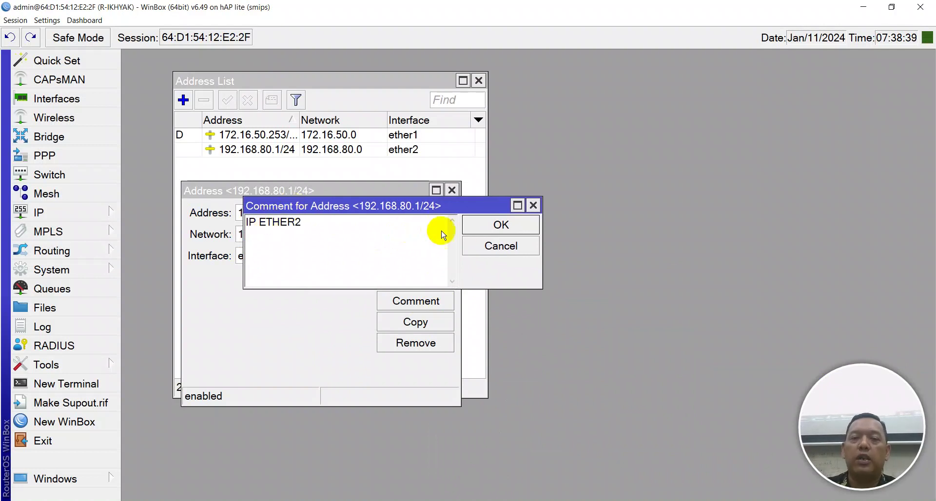
left_click(471, 225)
left_click(416, 214)
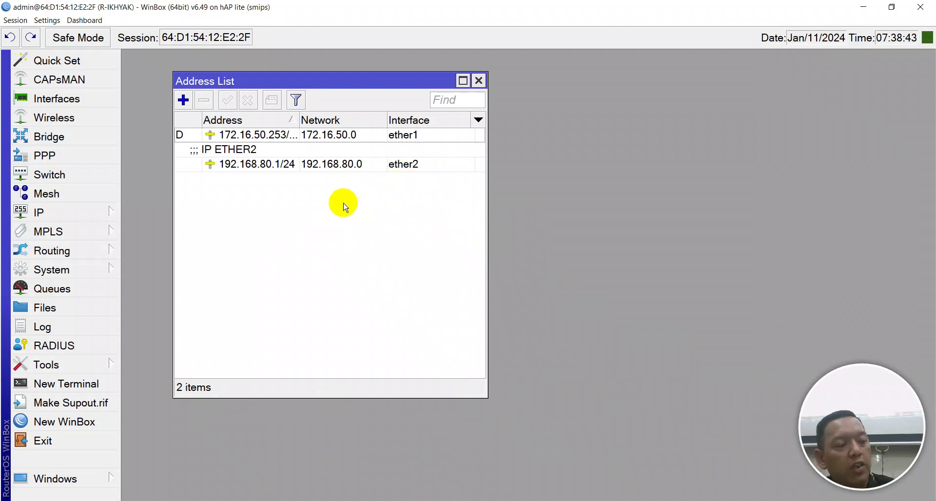
key("Escape")
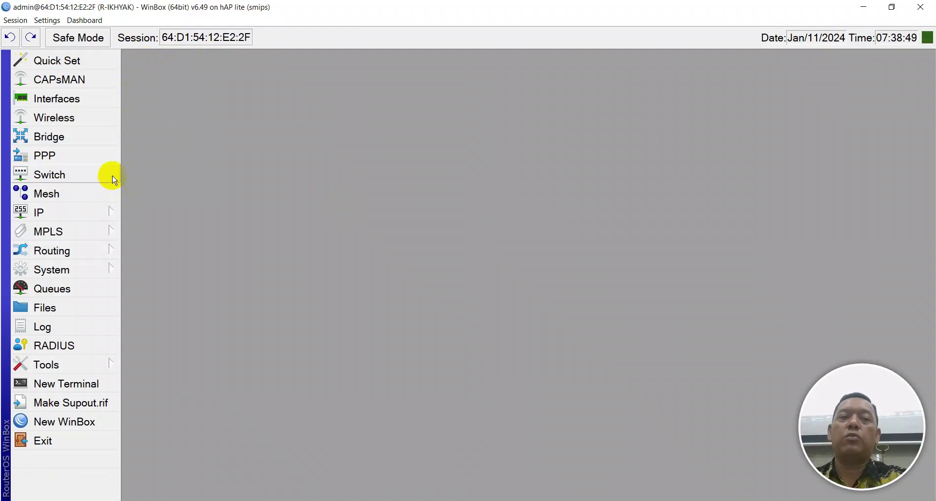
Open the DHCP Server window and check ether2's address in the IP address list
left_click(83, 214)
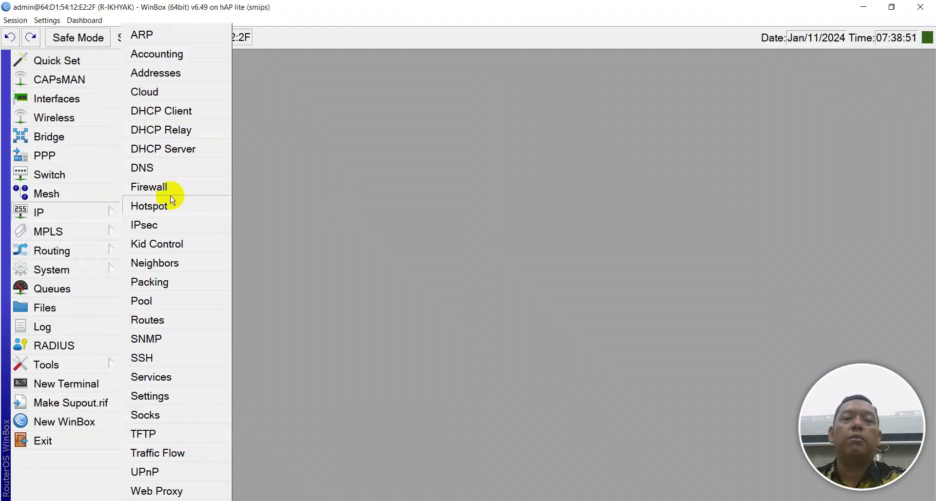
left_click(188, 152)
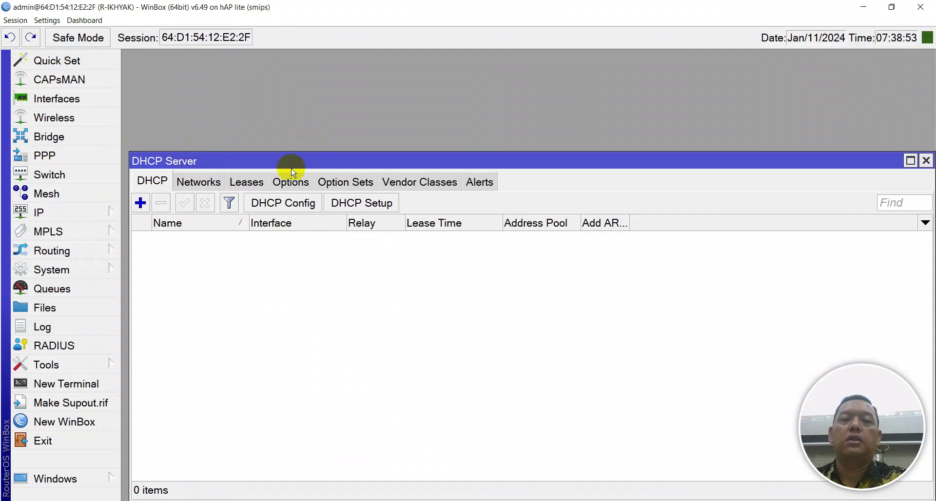
left_click_drag(293, 163, 289, 103)
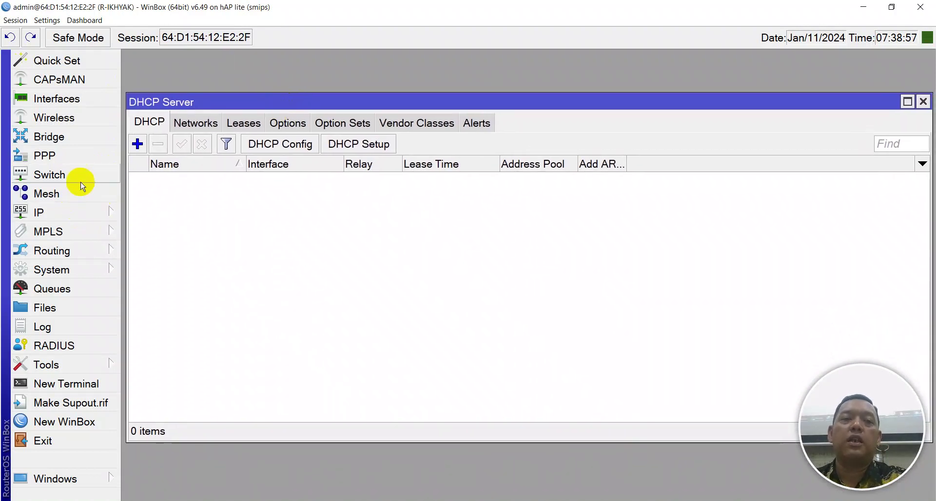
left_click(82, 209)
left_click(156, 73)
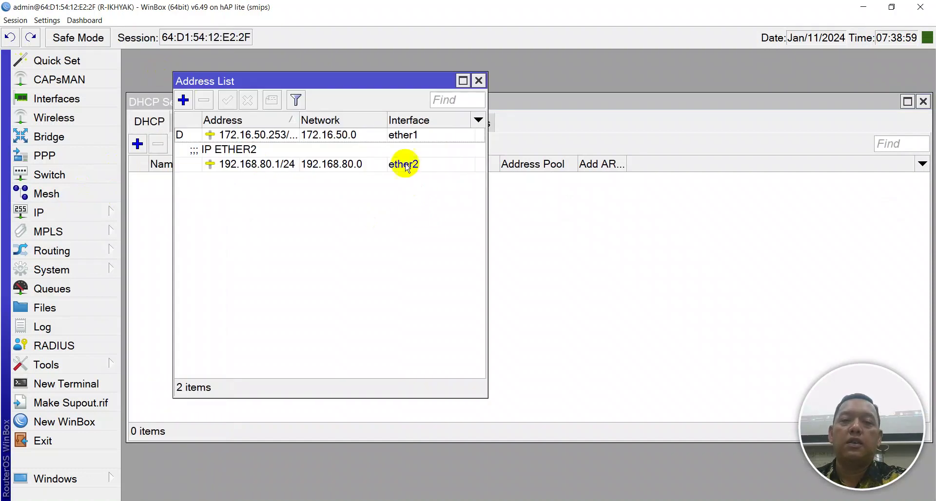
left_click(403, 135)
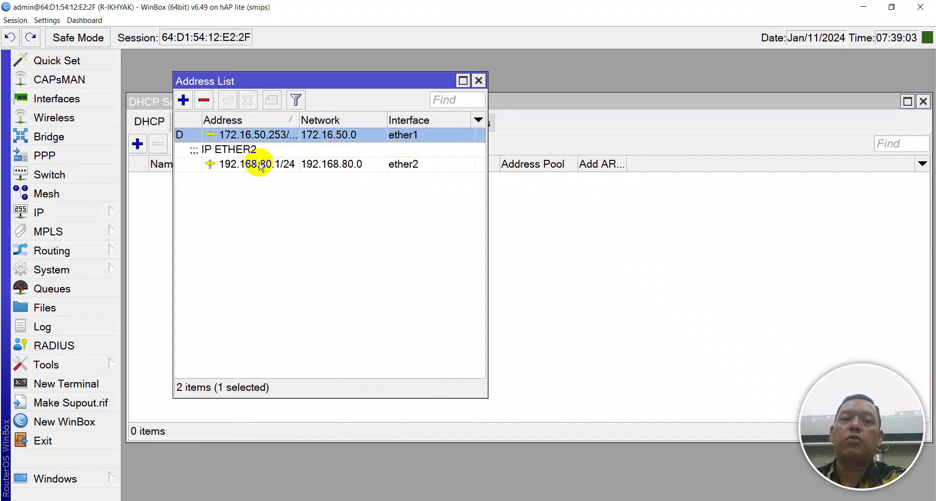
left_click(477, 81)
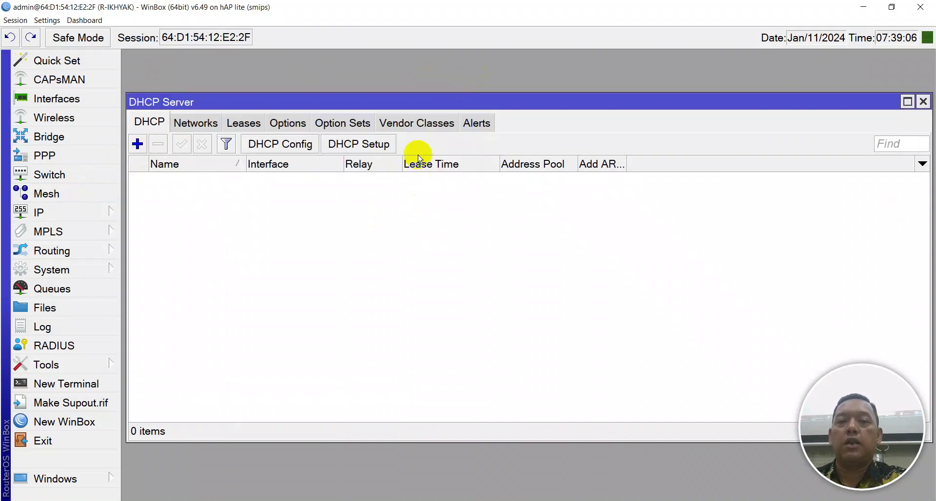
Start DHCP Setup on ether2, accepting the 192.168.80.0/24 address space and gateway
left_click(344, 146)
left_click_drag(426, 240, 310, 175)
left_click(361, 220)
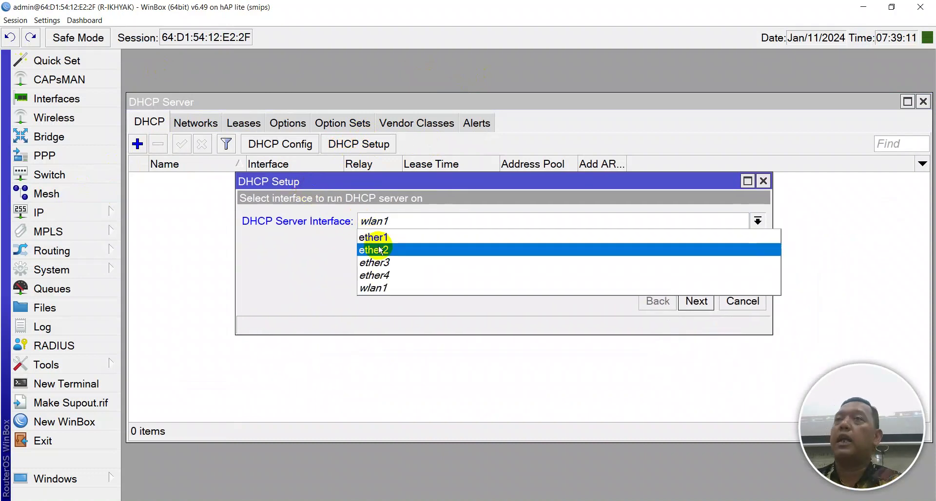
left_click(381, 250)
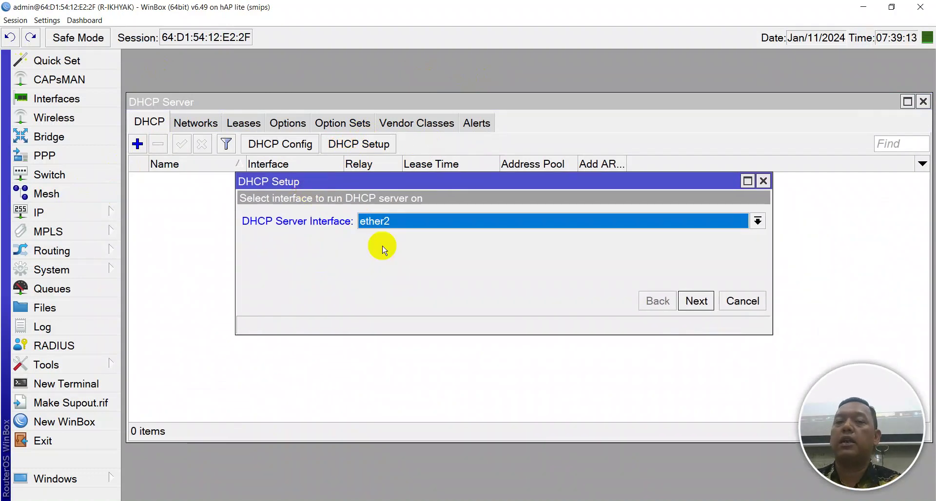
left_click(697, 301)
left_click(697, 301)
left_click(697, 300)
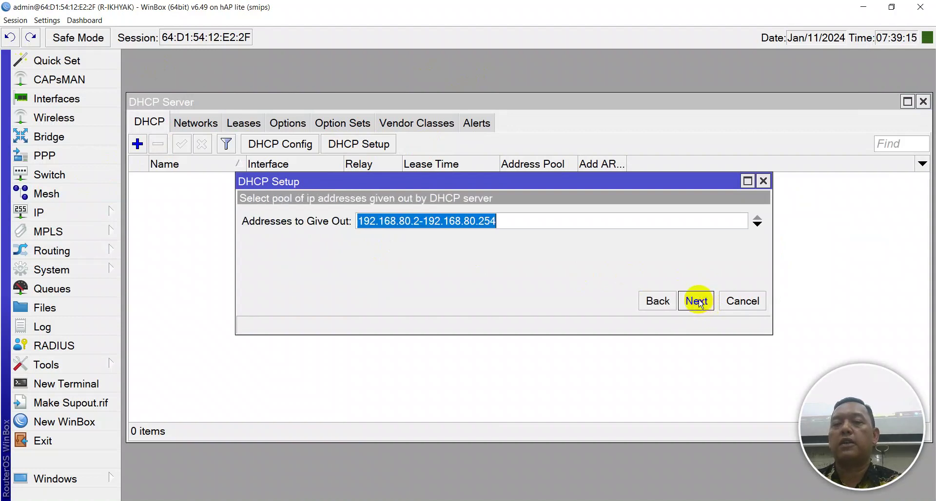
left_click(697, 301)
Set the pool to 192.168.80.2-192.168.80.10 and finish with default DNS and lease time
left_click(656, 298)
left_click(408, 221)
left_click(440, 222)
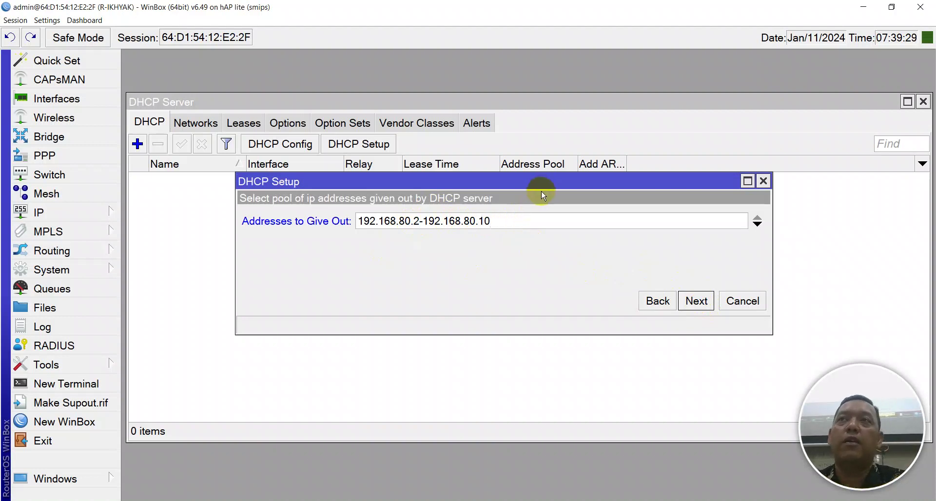
left_click(696, 301)
left_click(696, 300)
left_click(696, 300)
left_click(549, 273)
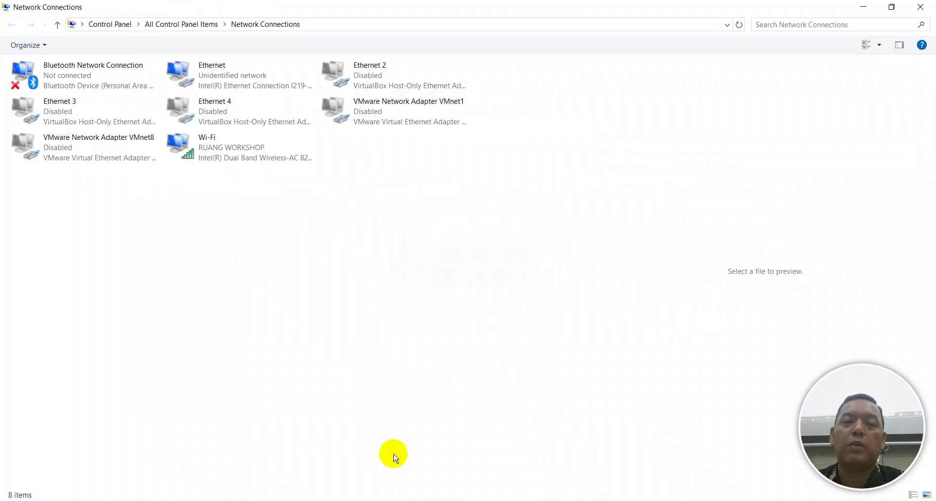
Disable Wi-Fi and cycle the Ethernet connection off and back on
right_click(217, 82)
left_click(229, 97)
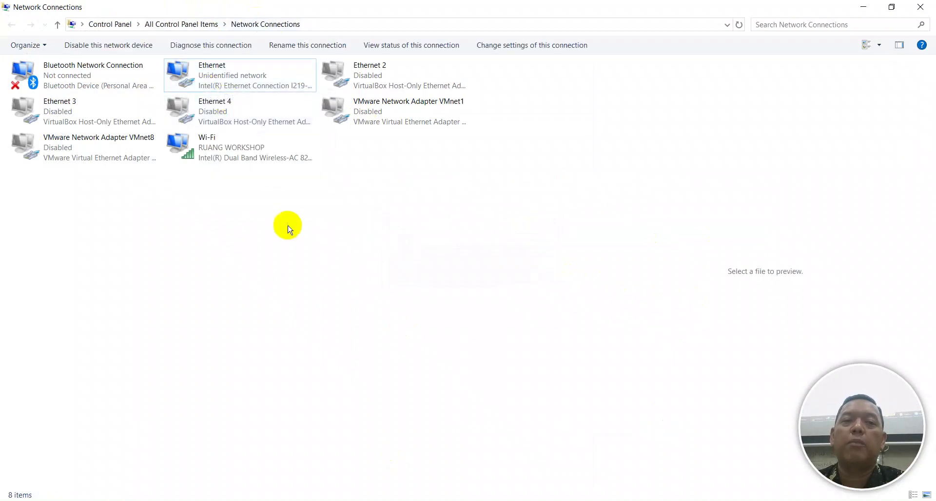
right_click(221, 172)
right_click(210, 158)
left_click(222, 165)
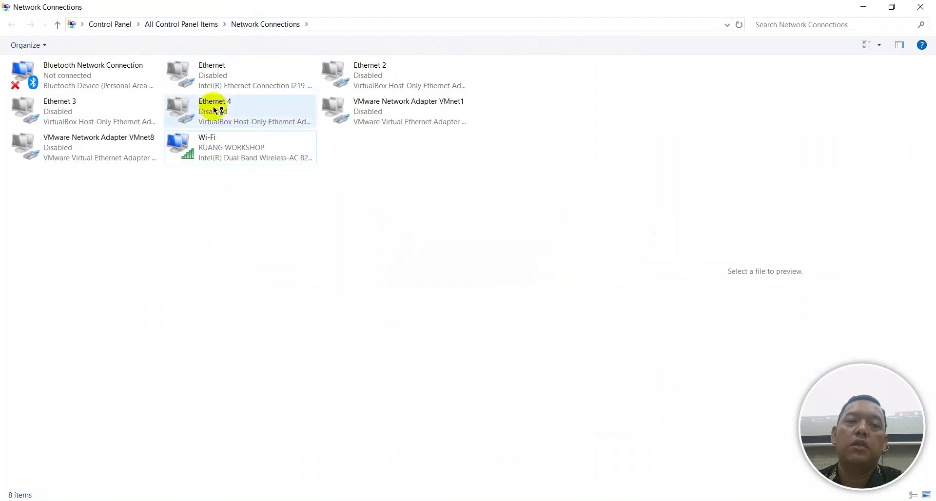
double_click(211, 83)
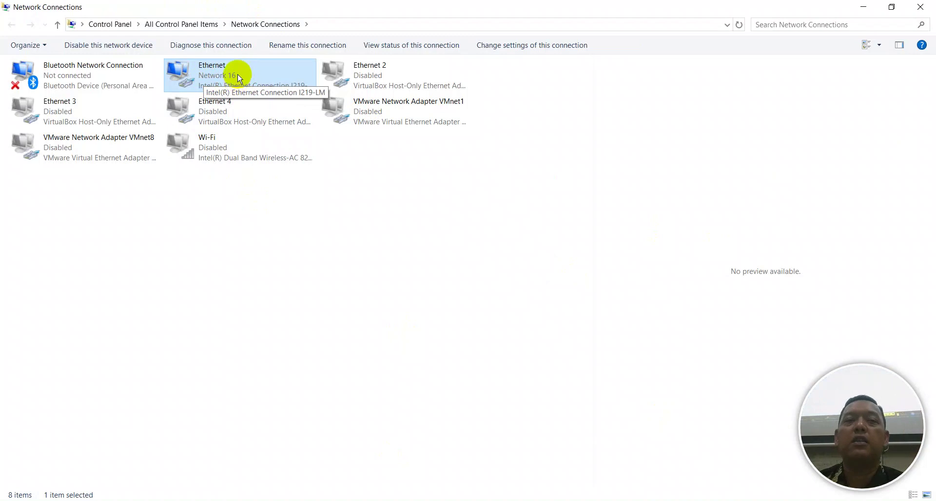
Confirm in Ethernet status details that the laptop got 192.168.80.10 from DHCP server 192.168.80.1
right_click(213, 86)
left_click(176, 407)
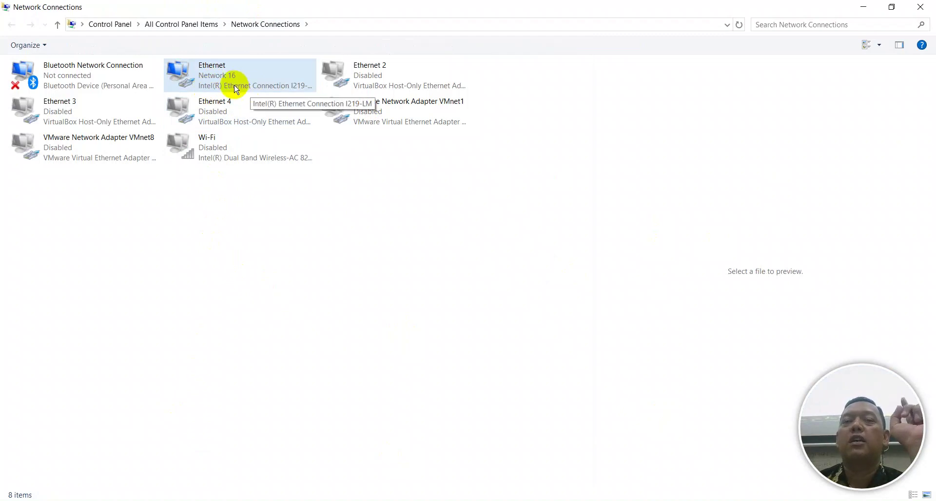
right_click(219, 77)
left_click(243, 98)
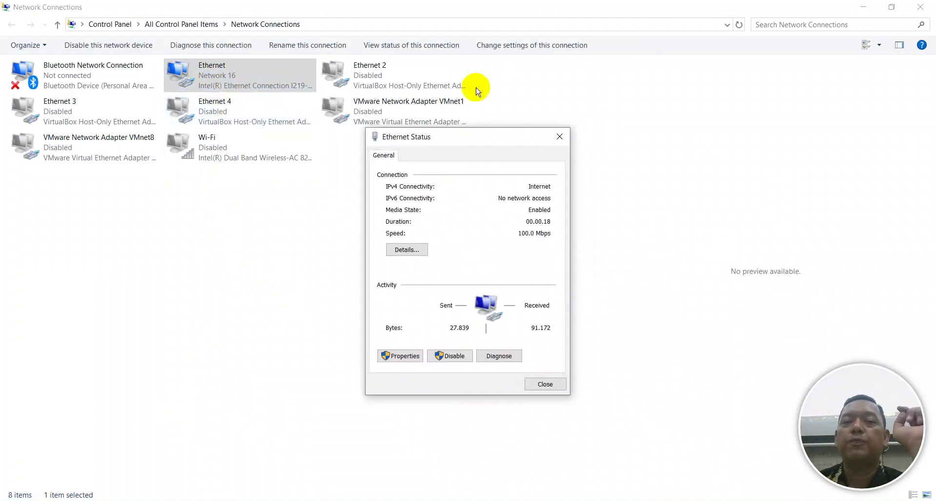
left_click(409, 250)
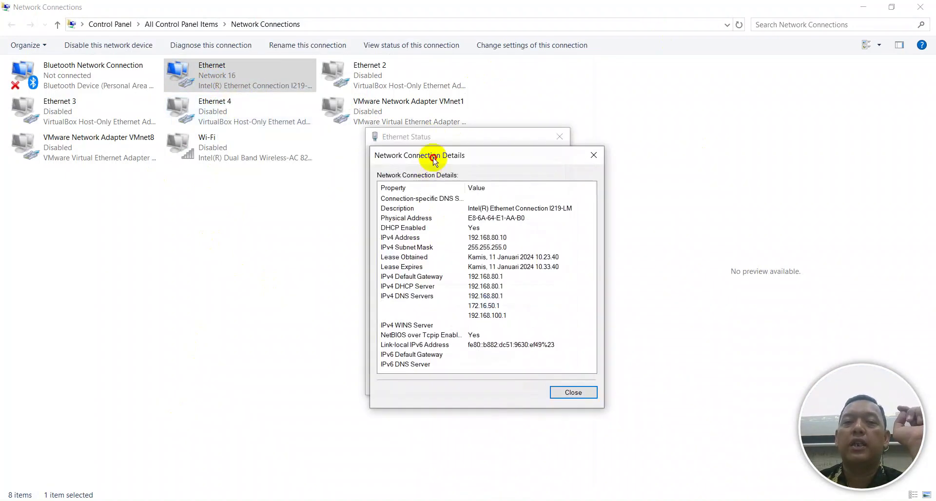
left_click_drag(424, 161, 364, 111)
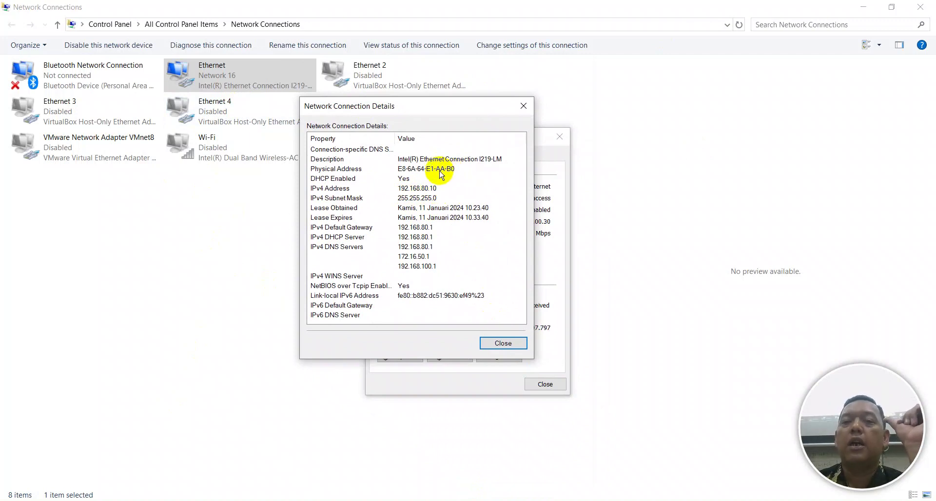
left_click(498, 343)
left_click(424, 250)
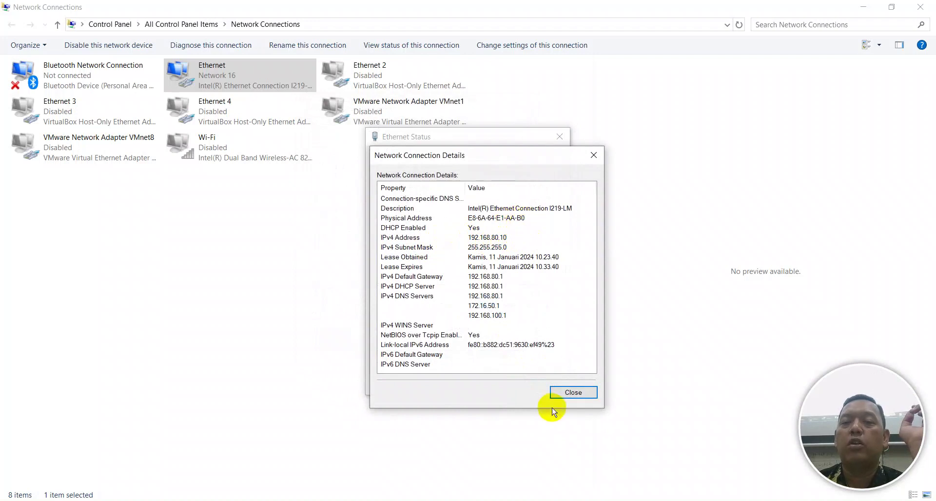
left_click(555, 393)
left_click(544, 383)
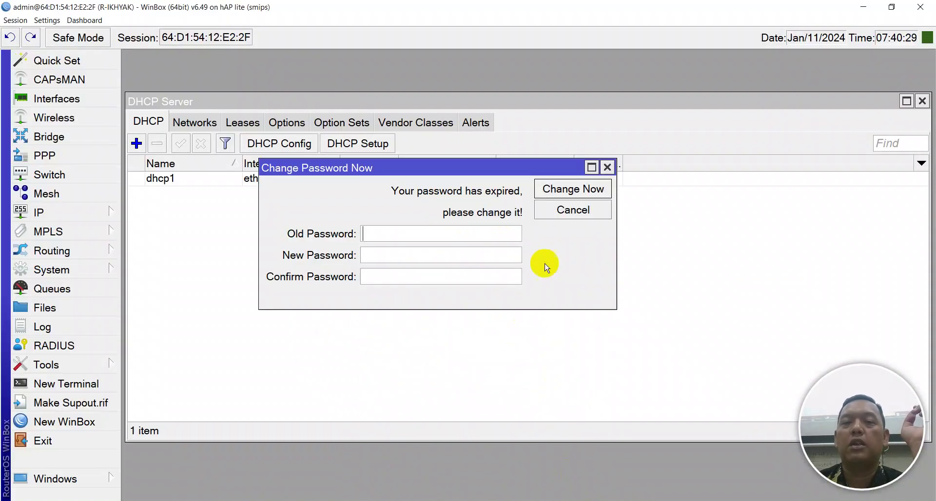
left_click(555, 214)
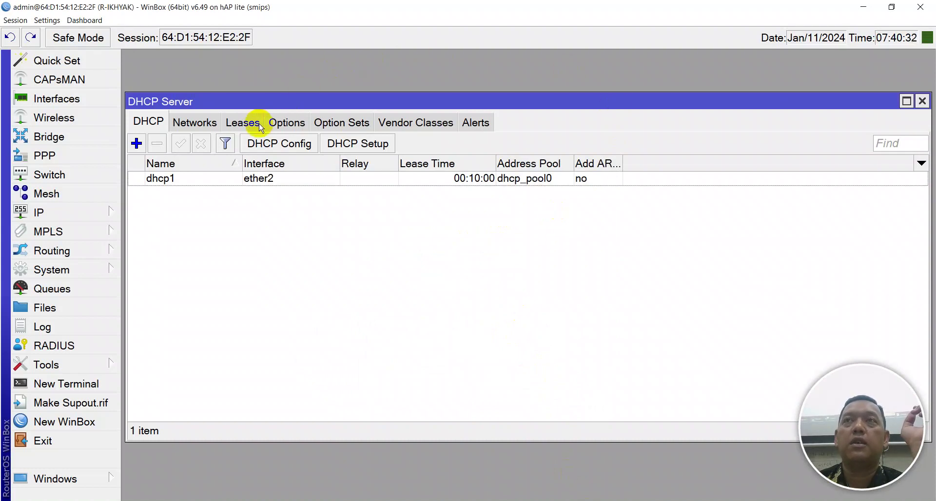
Reopen DHCP Server Leases to see the laptop on 192.168.80.10, widening the host-name column
key("Escape")
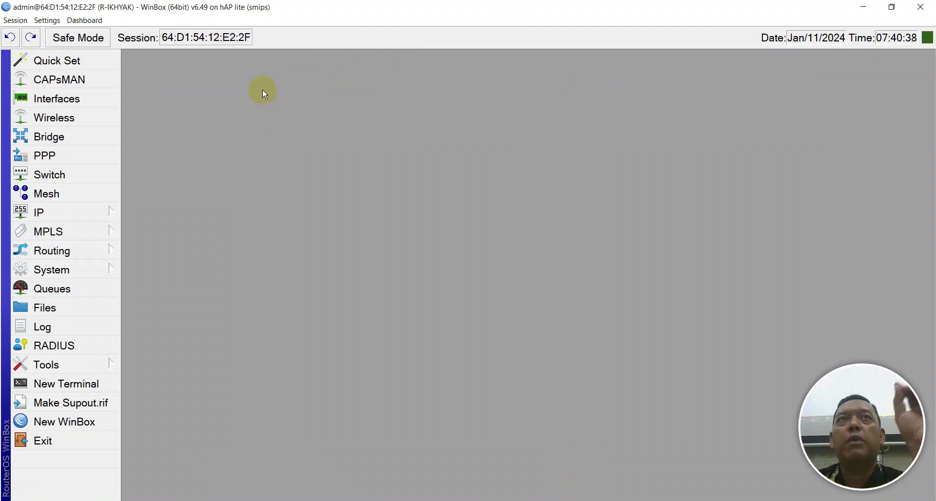
left_click(93, 215)
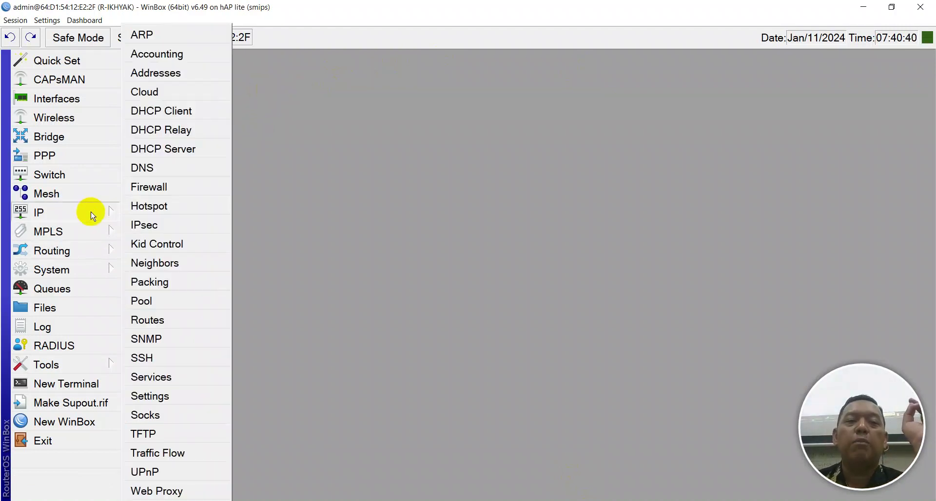
left_click(132, 153)
left_click(244, 123)
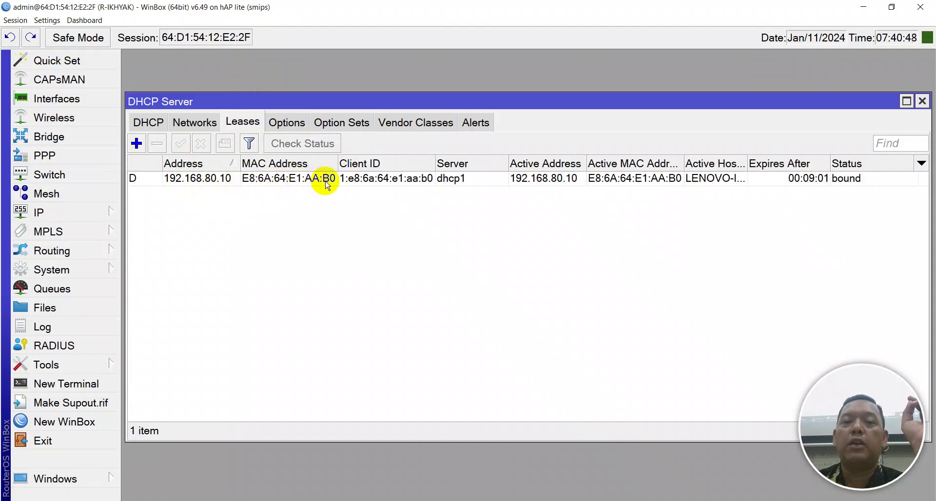
left_click_drag(746, 163, 810, 162)
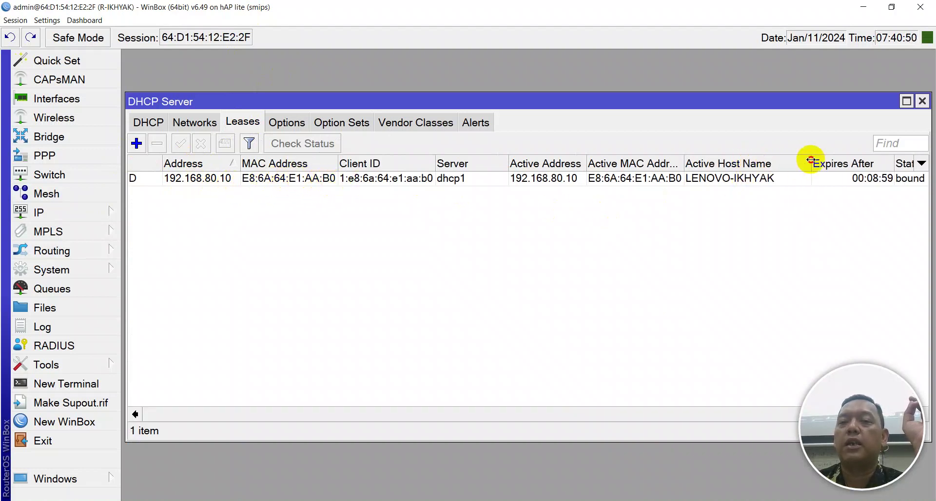
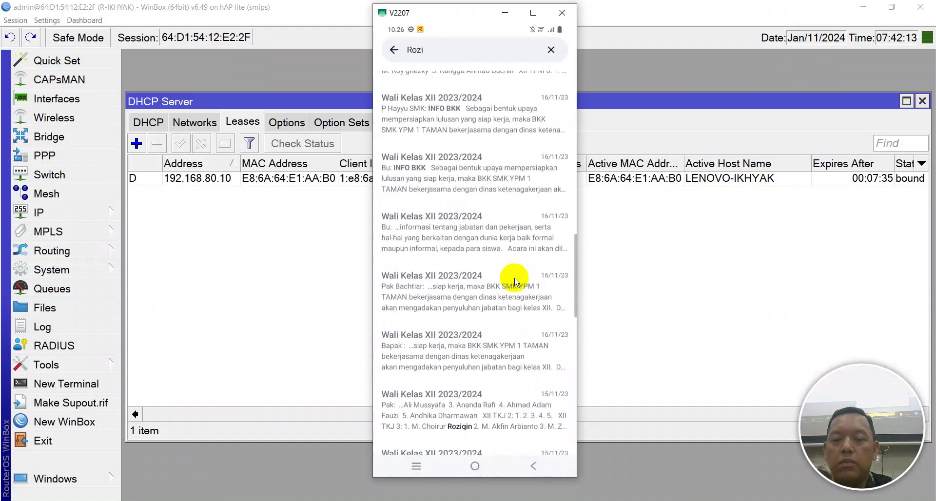
Search the WhatsApp chats for 'SMK men', then replace the search with 'Jumlah user'
scroll(516, 283, "down", 10)
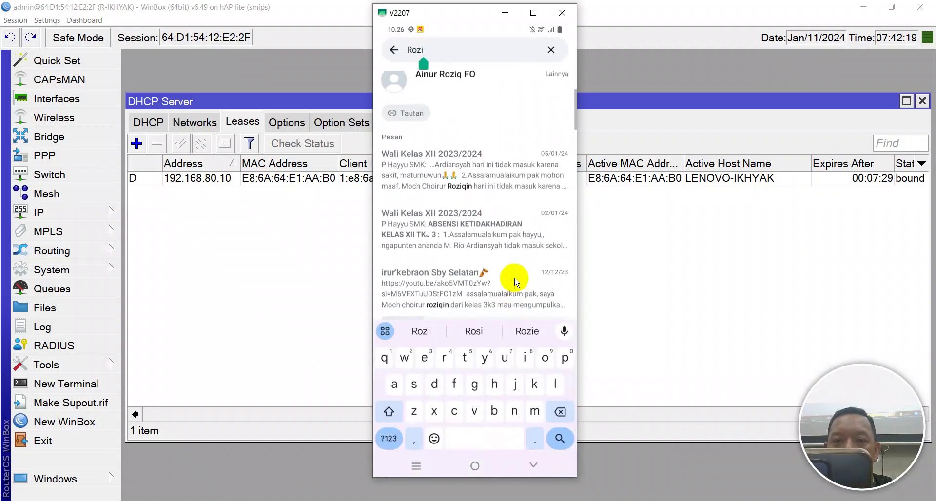
key("BackSpace")
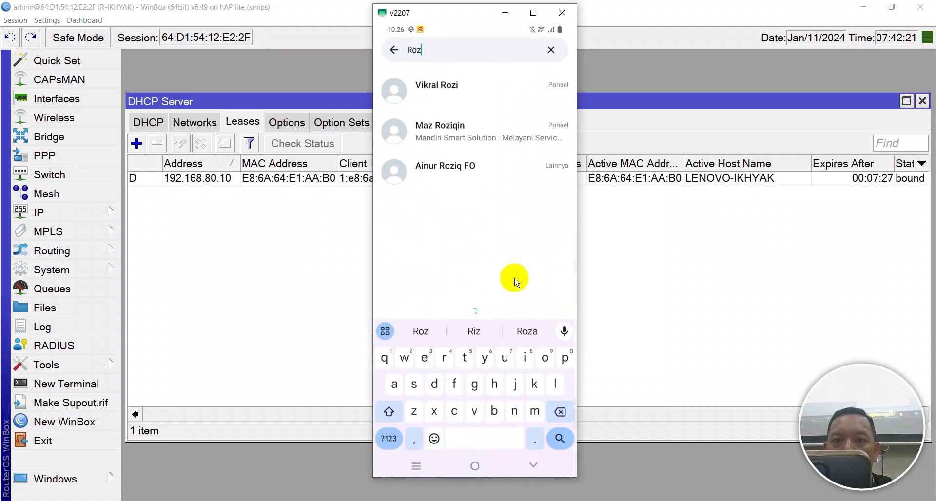
key("BackSpace")
key("BackSpace")
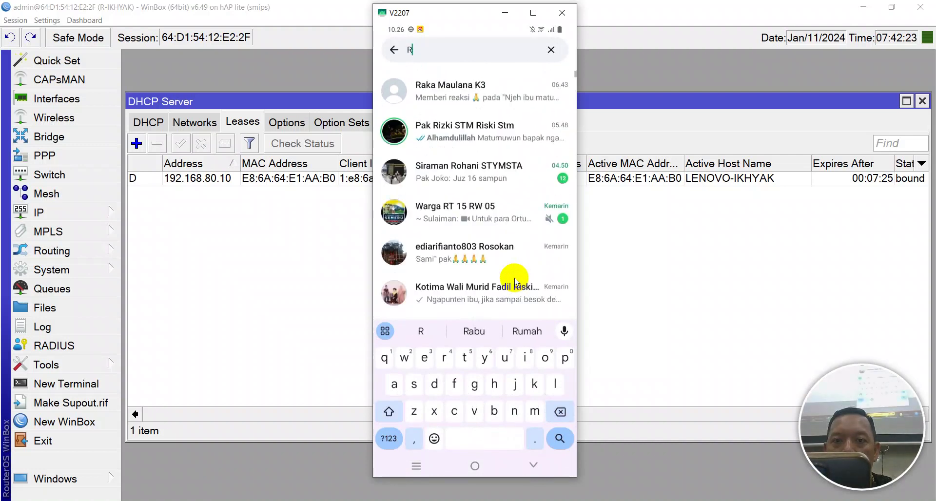
key("BackSpace")
type("SMK men")
key("BackSpace")
key("BackSpace")
key("BackSpace")
key("BackSpace")
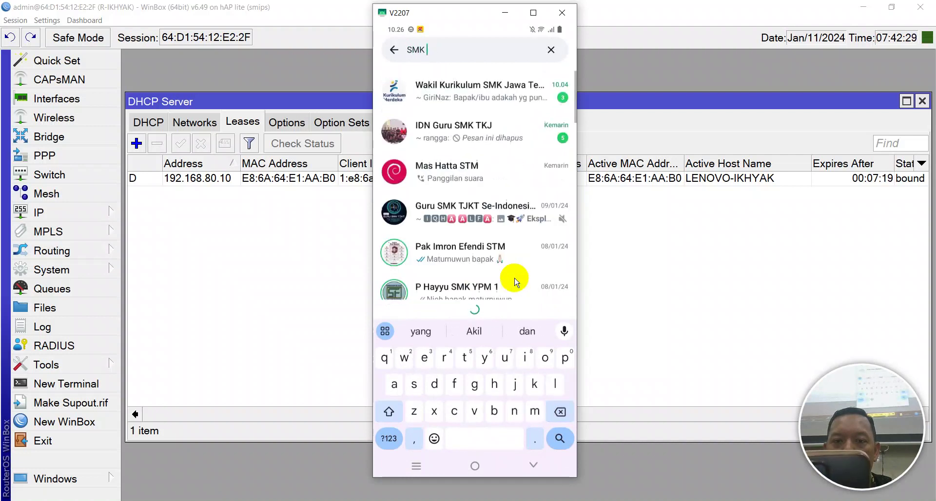
key("BackSpace")
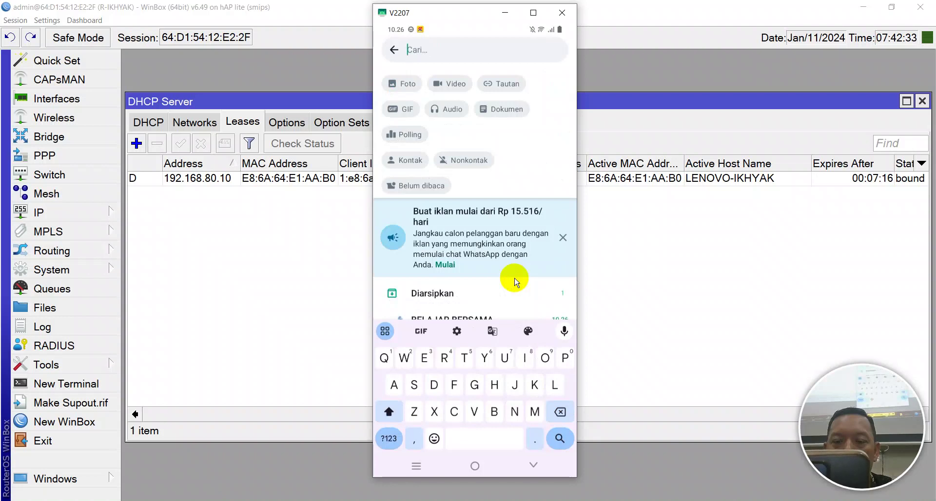
type("Jumlah user")
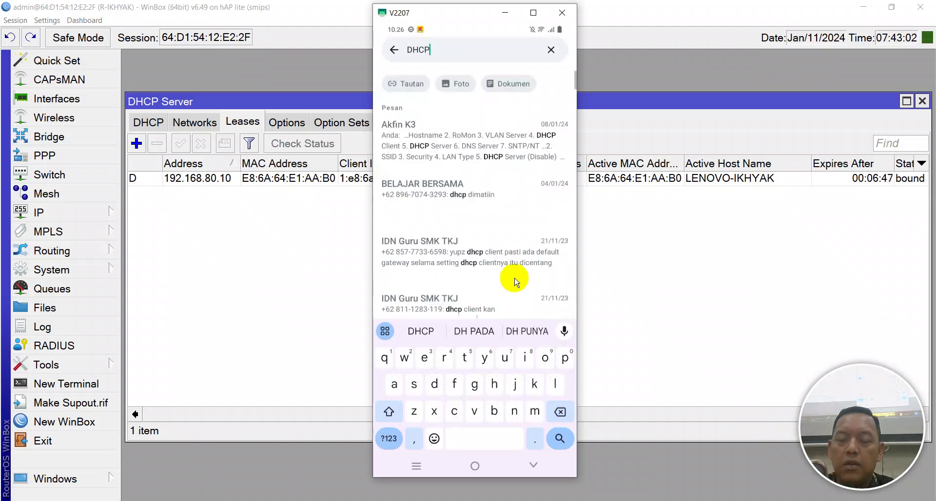
Scroll through the 'Jumlah user' results and close the phone mirror window
scroll(514, 279, "down", 15)
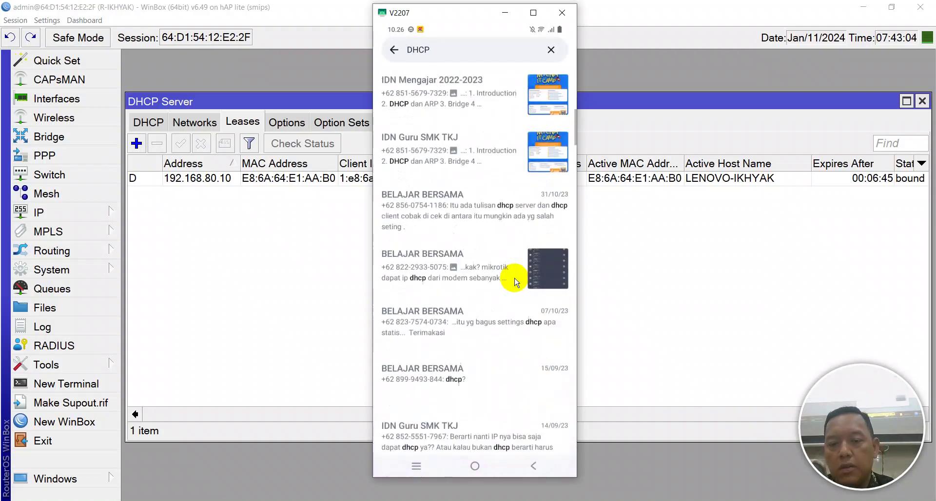
scroll(514, 281, "down", 10)
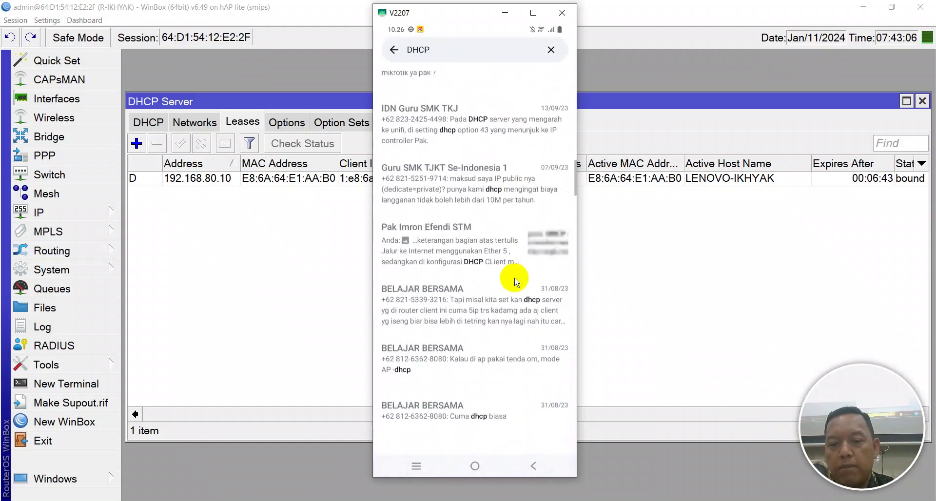
scroll(516, 281, "down", 3)
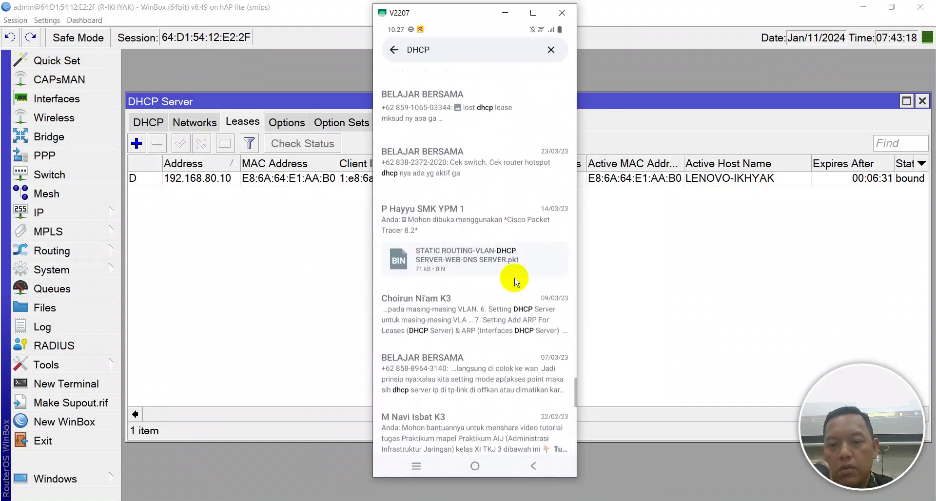
scroll(515, 282, "down", 5)
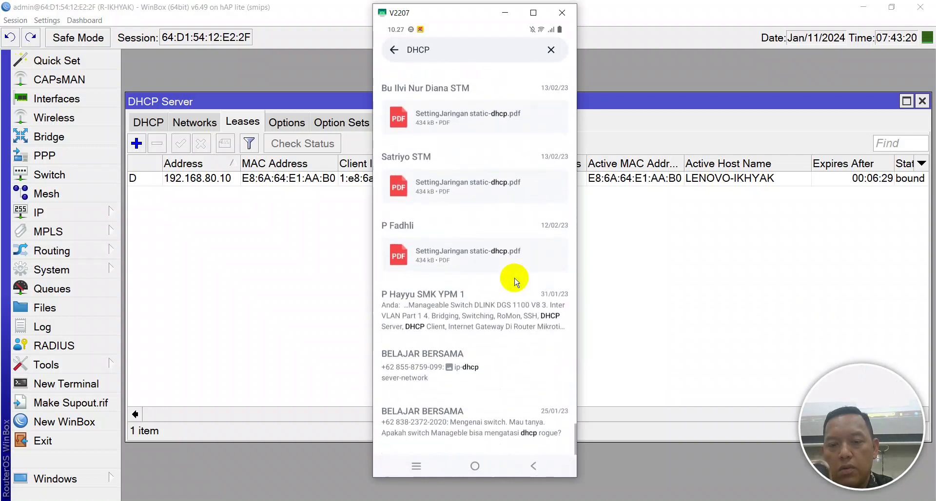
scroll(515, 282, "up", 5)
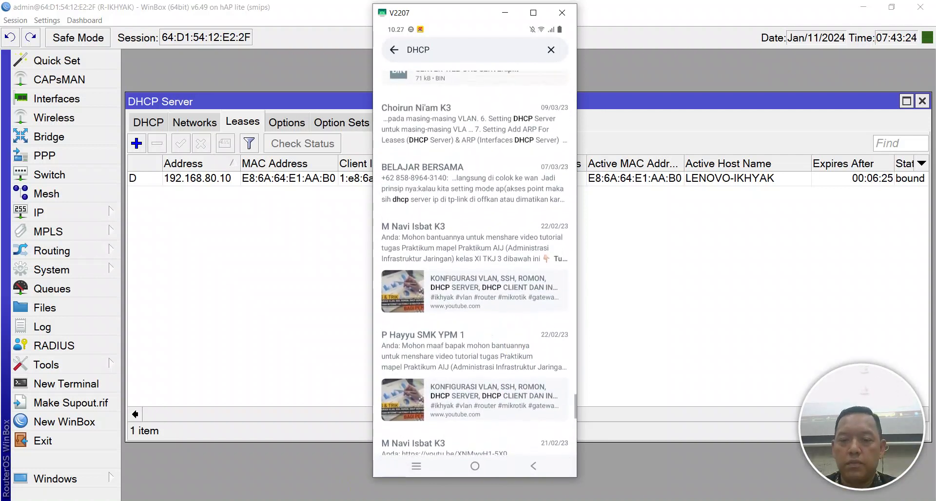
left_click(395, 498)
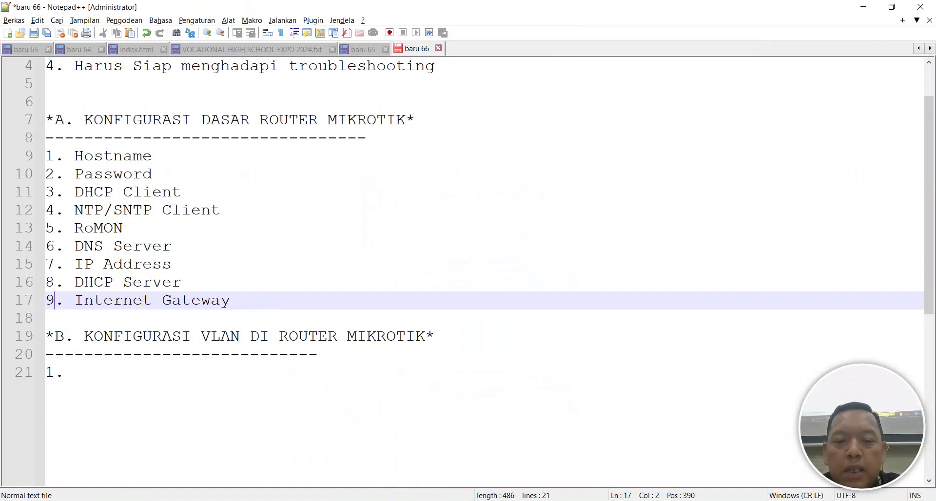
Check the Ethernet adapter's lease of 192.168.80.10 from 192.168.80.1 in its status details
left_click(350, 497)
right_click(190, 82)
left_click(209, 105)
left_click(415, 249)
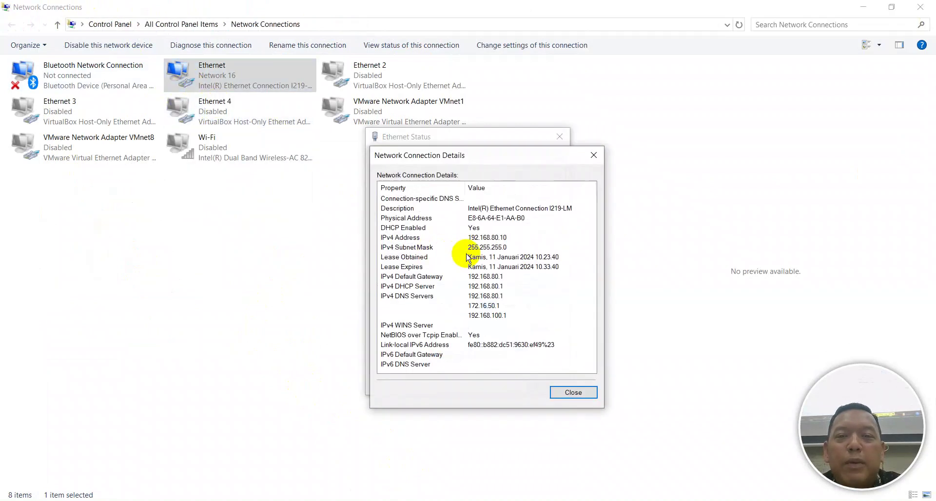
left_click(561, 393)
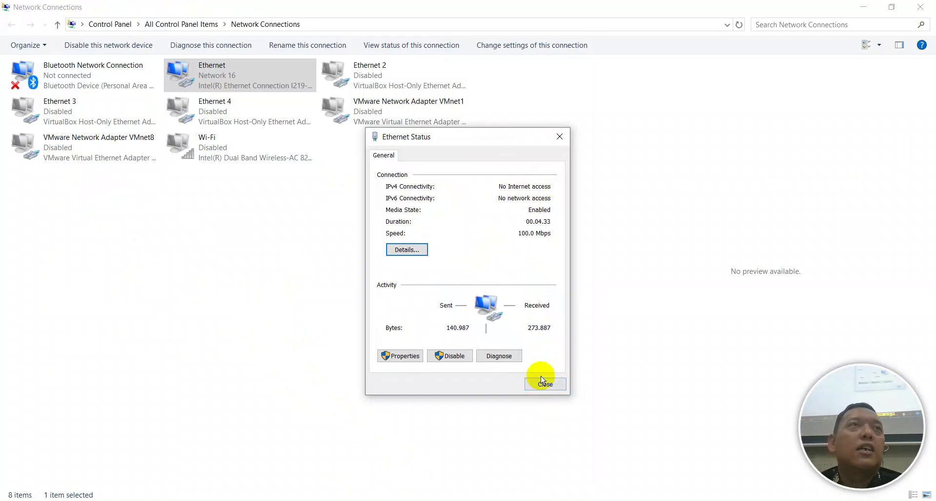
left_click(542, 383)
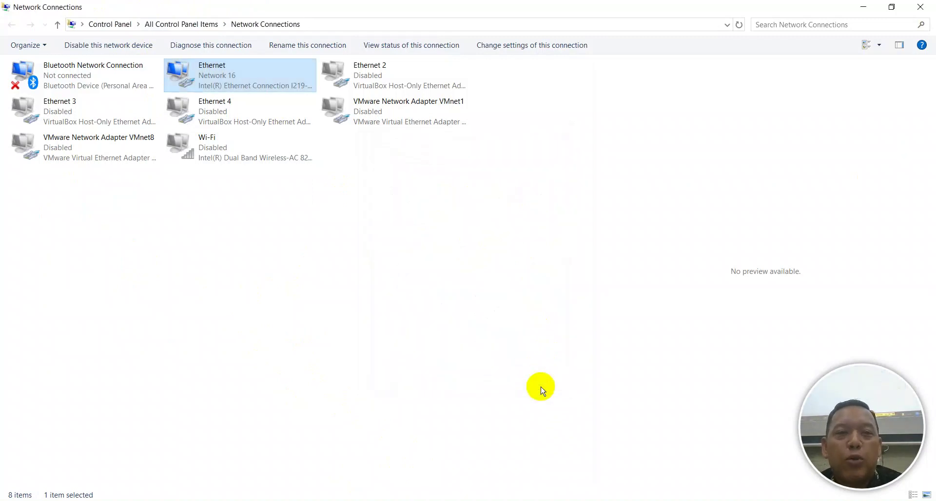
Open the Run box and begin entering cmd
left_click(417, 185)
key("super+r")
key("Caps_Lock")
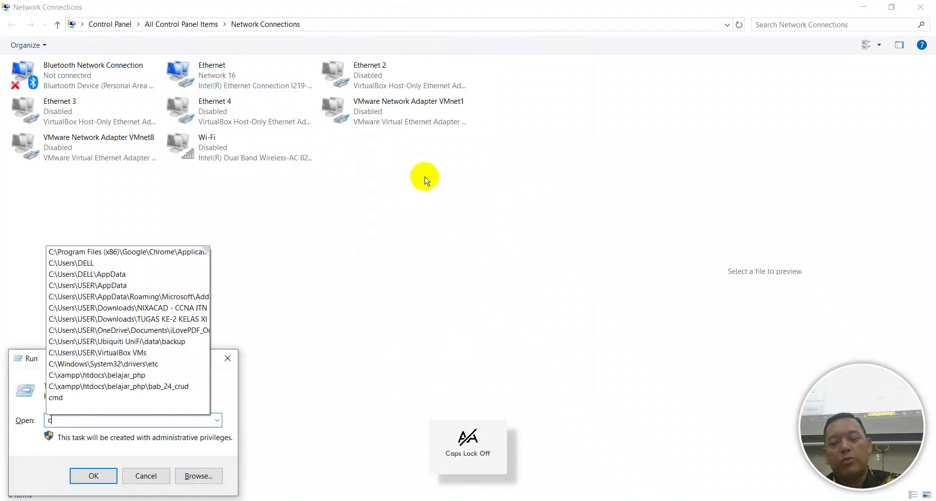
Ping google.com from a maximized Command Prompt; it times out with 100% loss
key("Return")
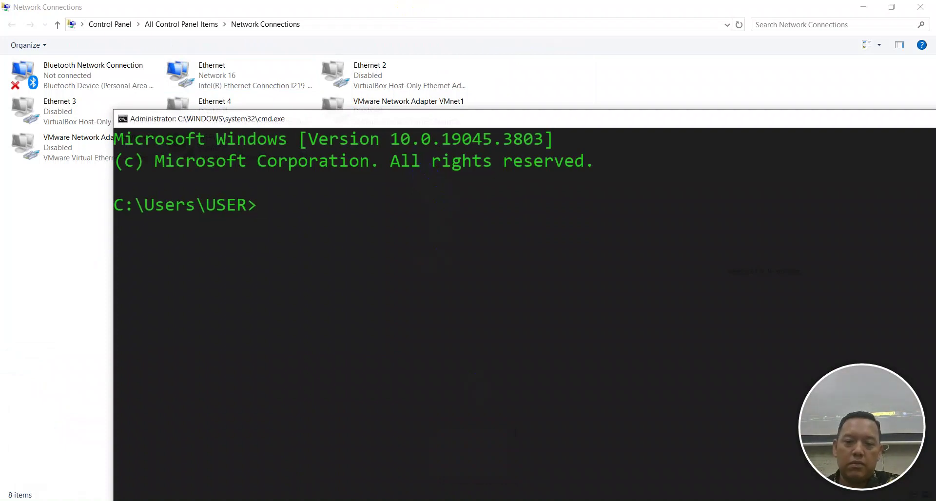
left_click(355, 381)
key("alt+space")
type("xping")
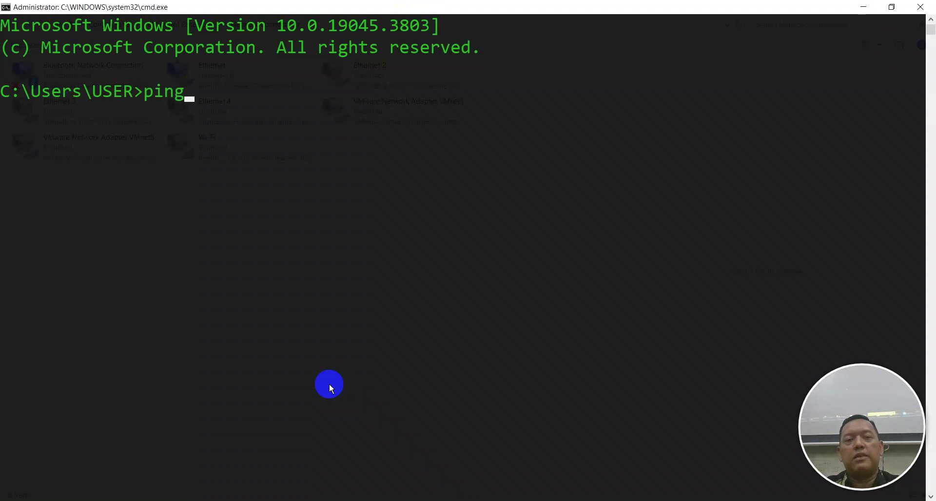
type(" gogle.com")
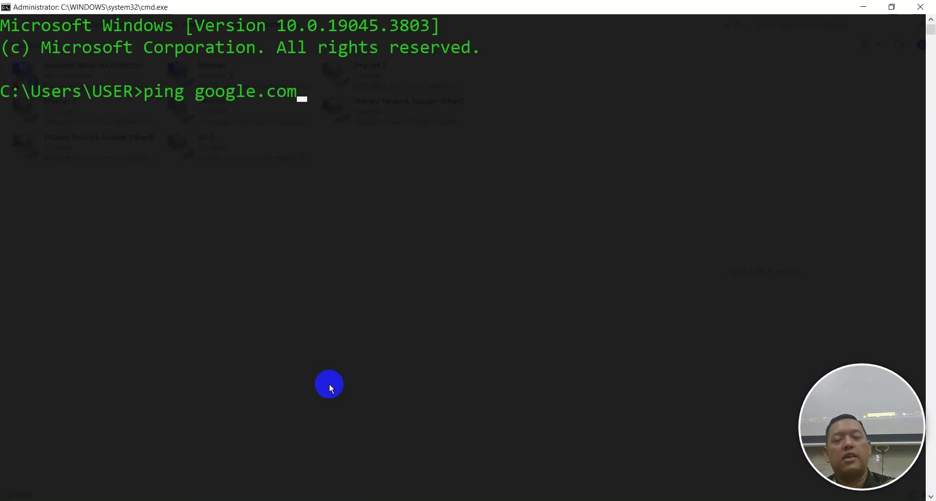
key("Return")
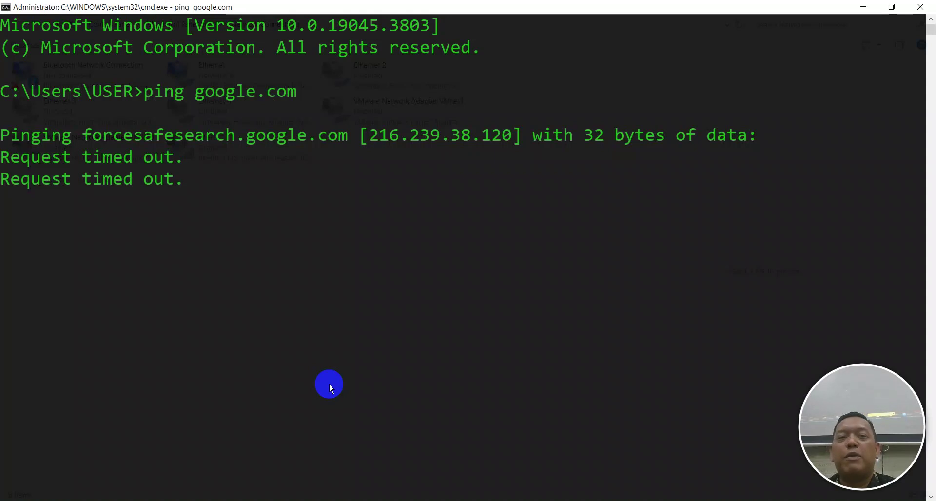
key("ctrl+c")
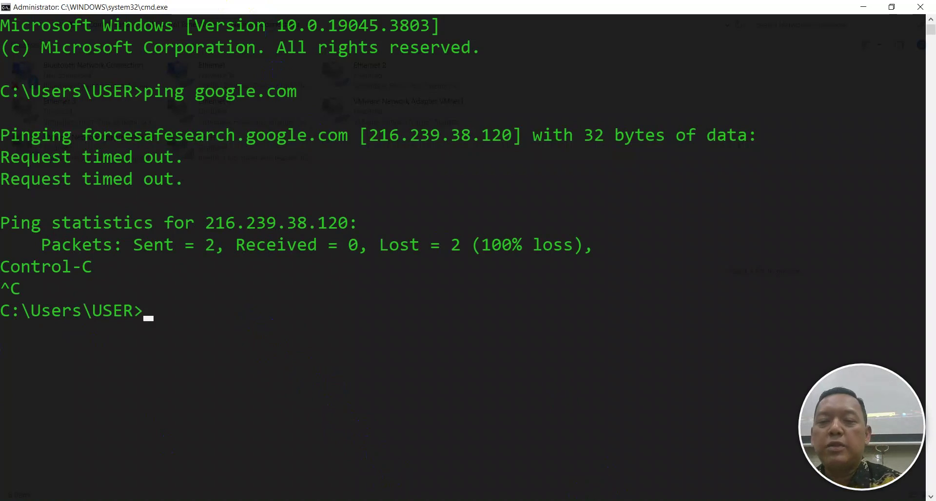
left_click(580, 493)
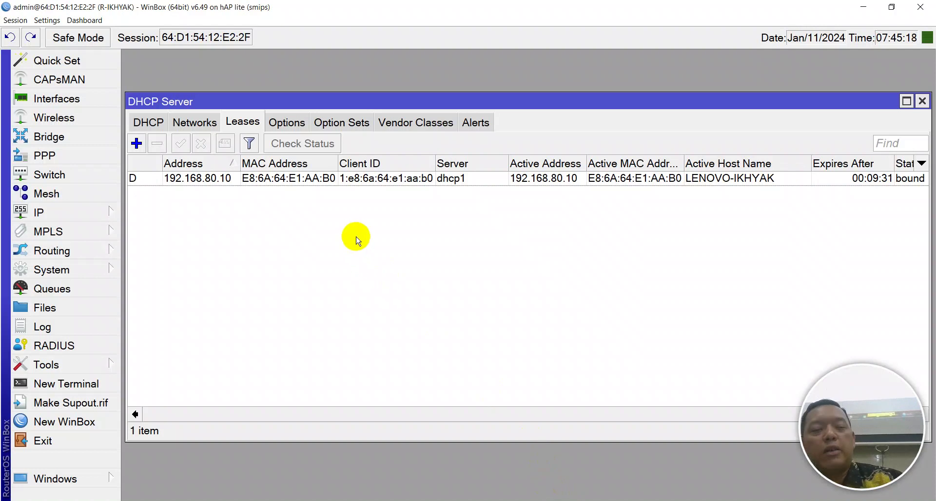
Close the DHCP Server window and add a new rule under IP > Firewall > NAT
key("Escape")
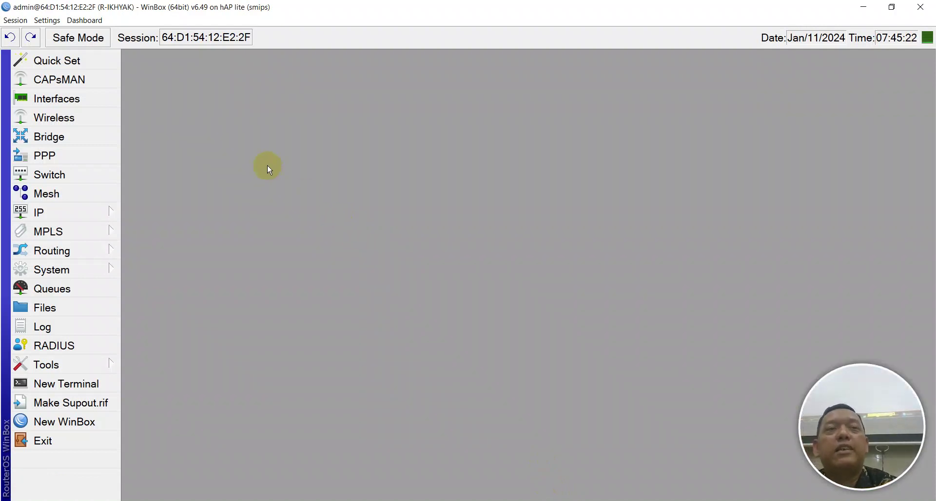
key("alt+Tab")
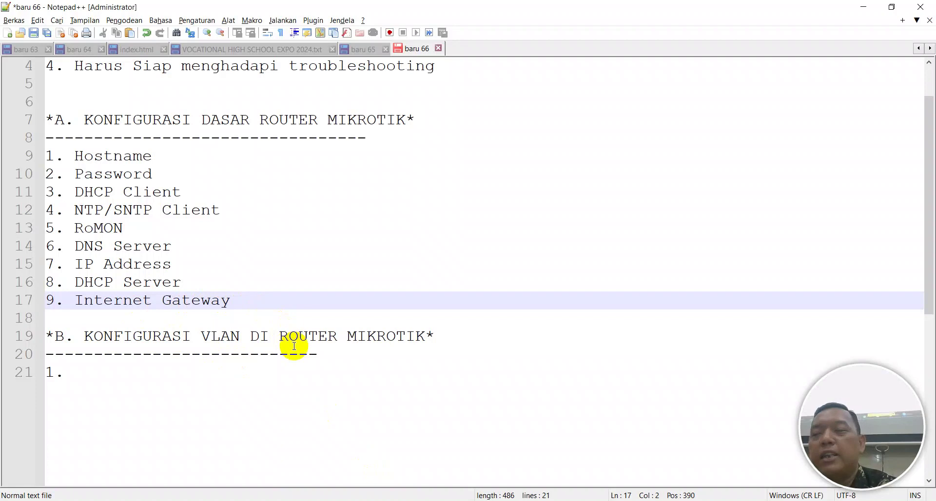
key("alt+Tab")
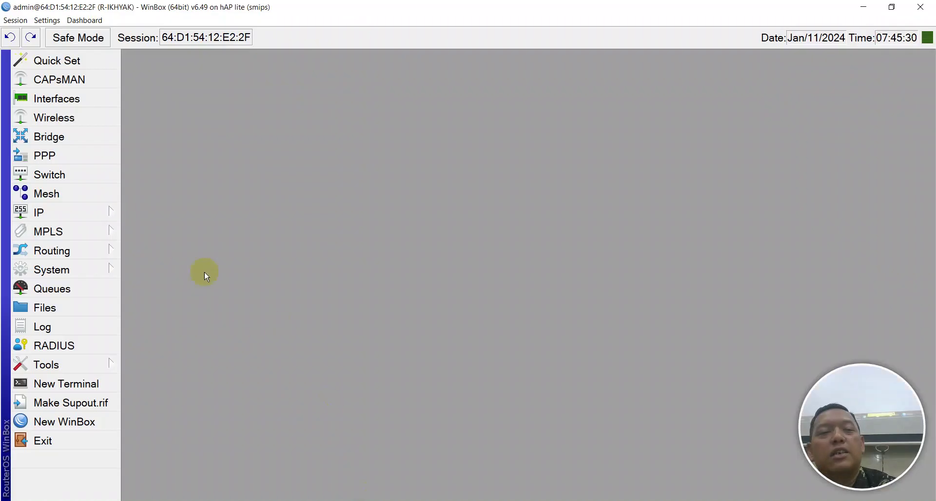
left_click(83, 216)
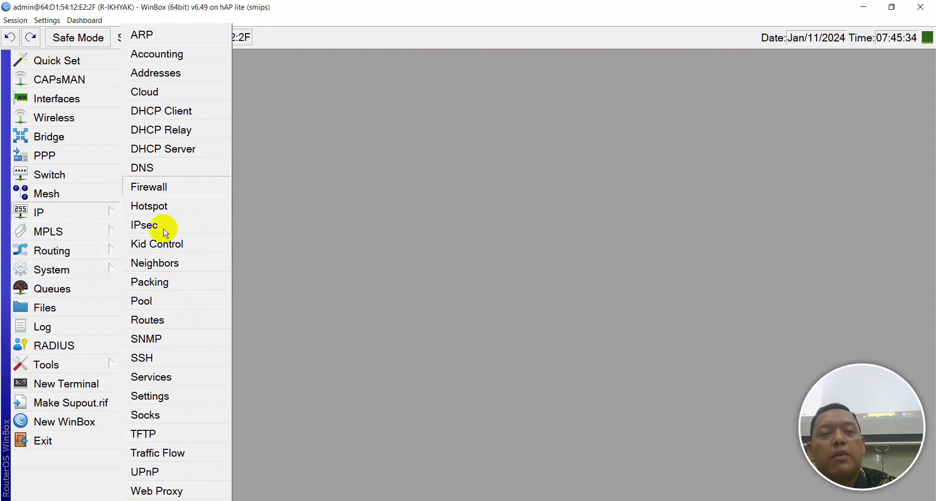
left_click(150, 187)
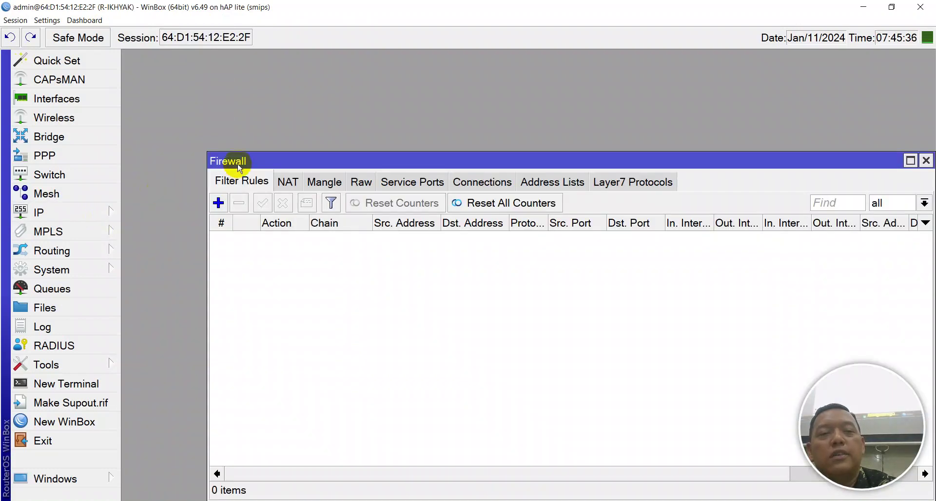
left_click_drag(239, 161, 152, 83)
left_click(198, 100)
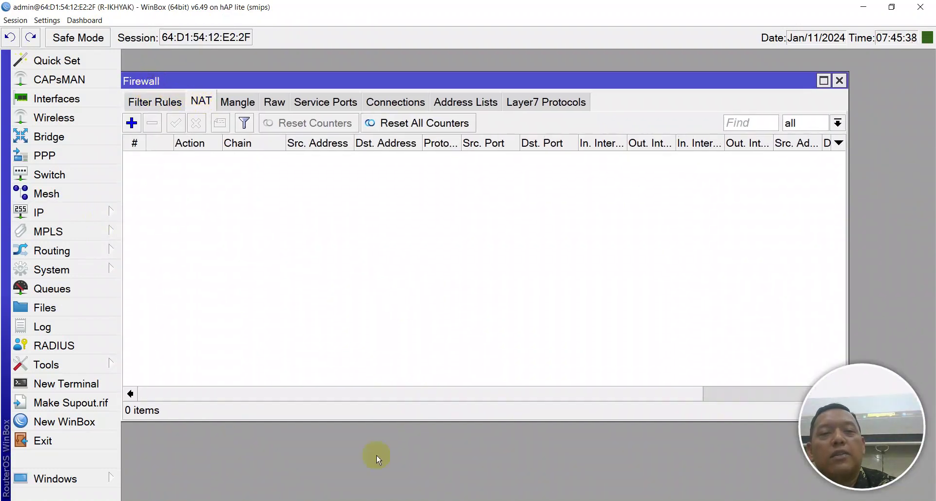
left_click(131, 122)
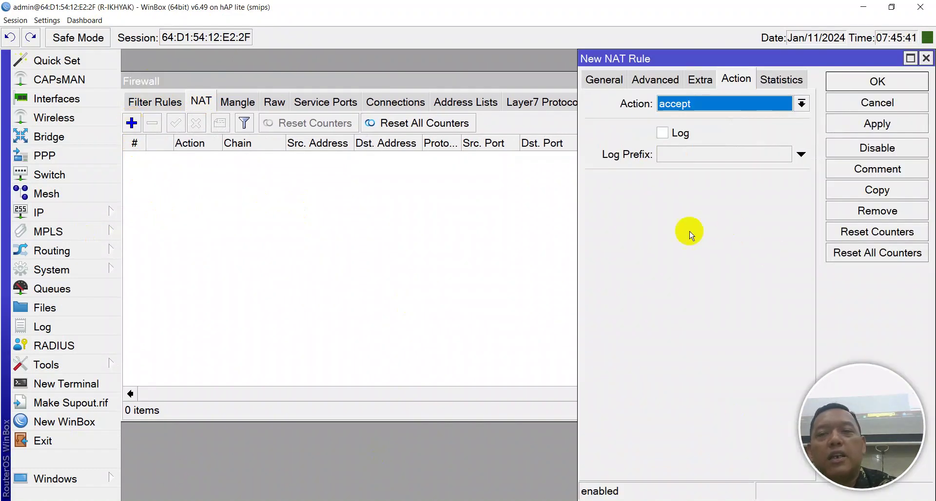
left_click_drag(615, 58, 248, 37)
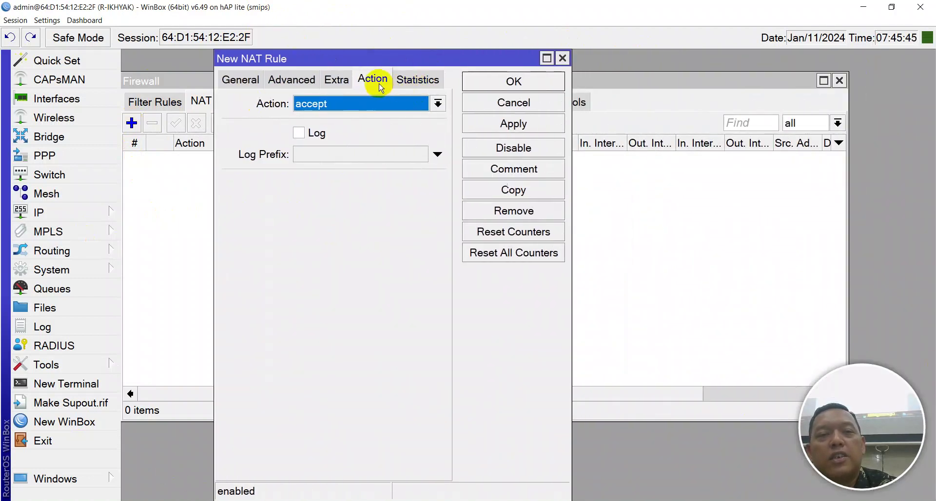
Make the new srcnat rule match all protocols on Out. Interface ether1
left_click(249, 81)
left_click(307, 87)
left_click(336, 78)
left_click(372, 78)
left_click(420, 79)
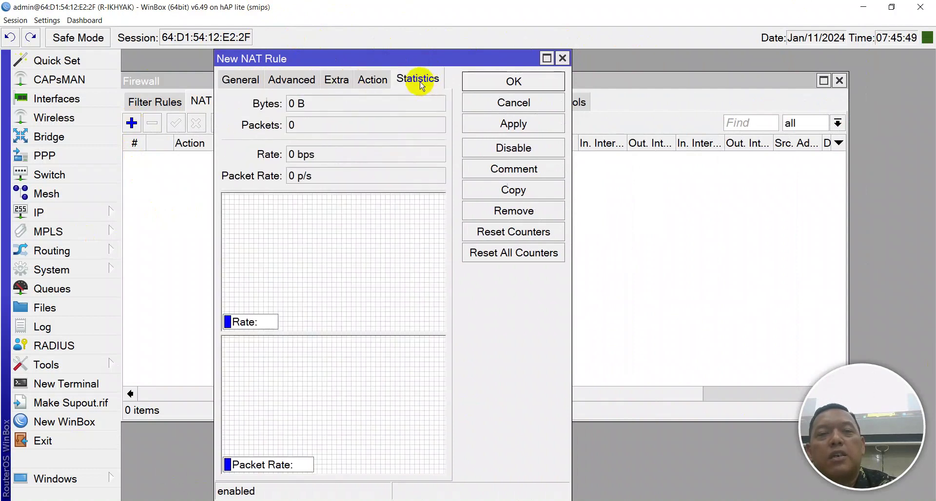
left_click(257, 81)
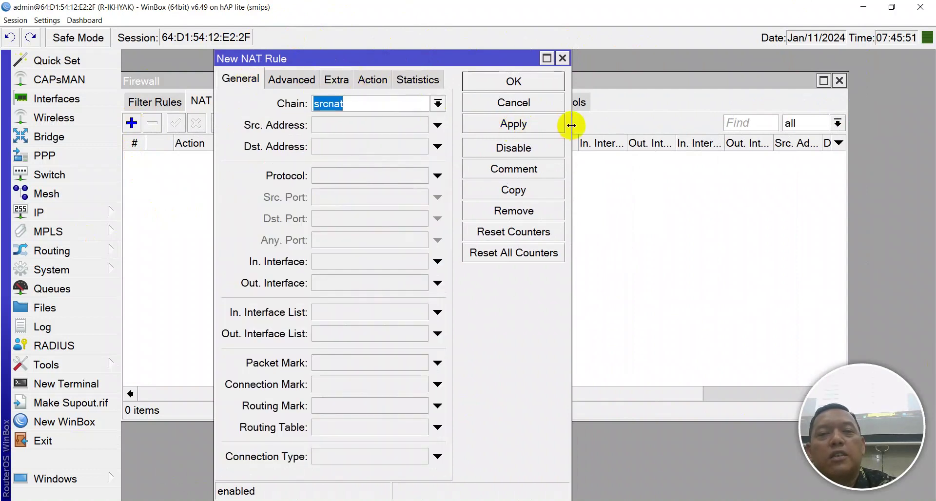
left_click_drag(570, 128, 921, 137)
left_click_drag(441, 58, 382, 57)
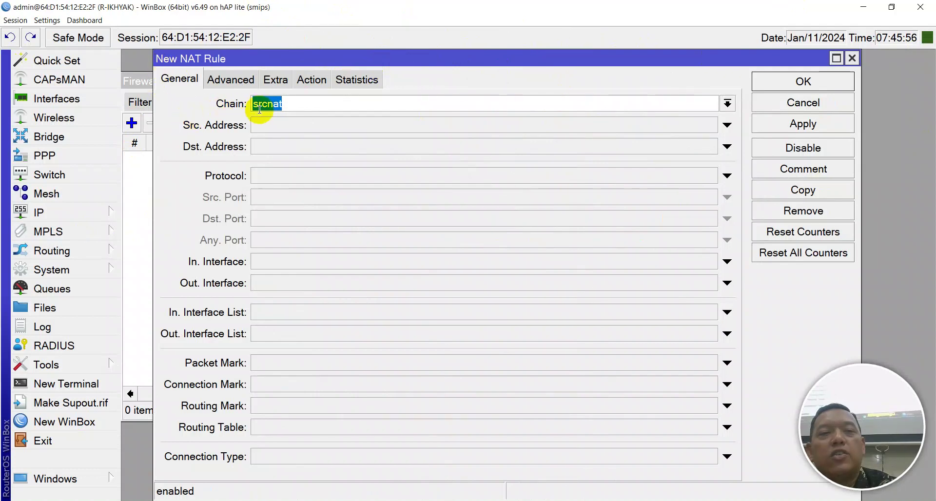
left_click(264, 178)
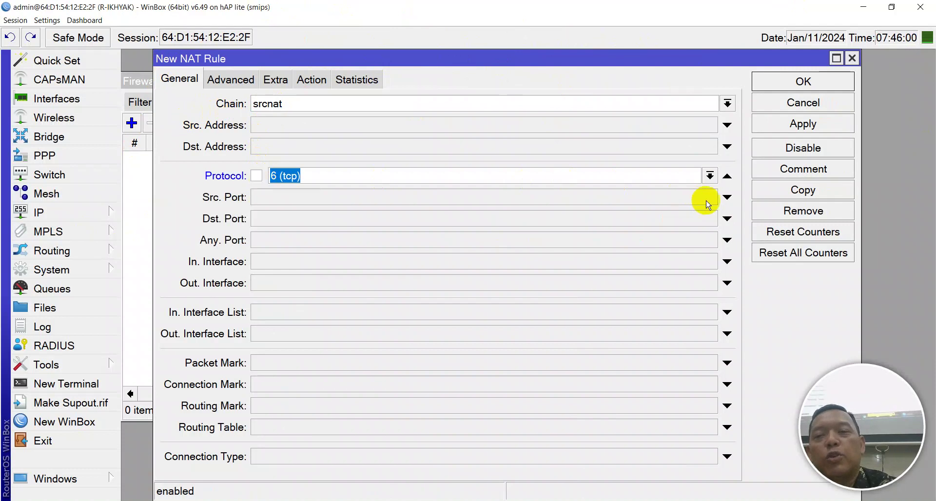
left_click(727, 176)
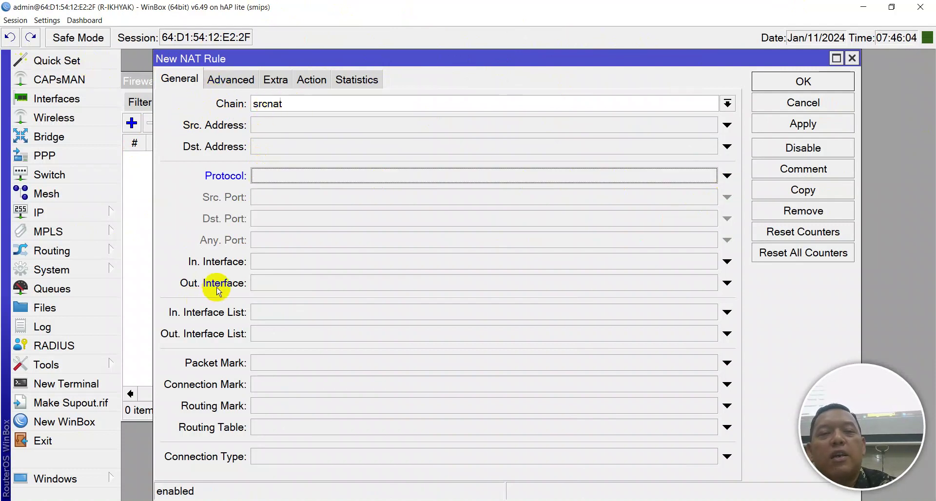
left_click(270, 290)
left_click(274, 286)
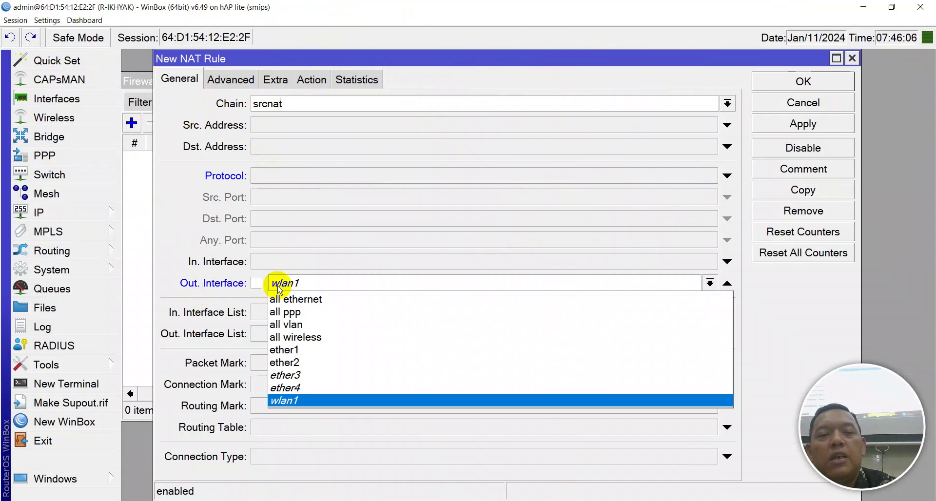
left_click(282, 355)
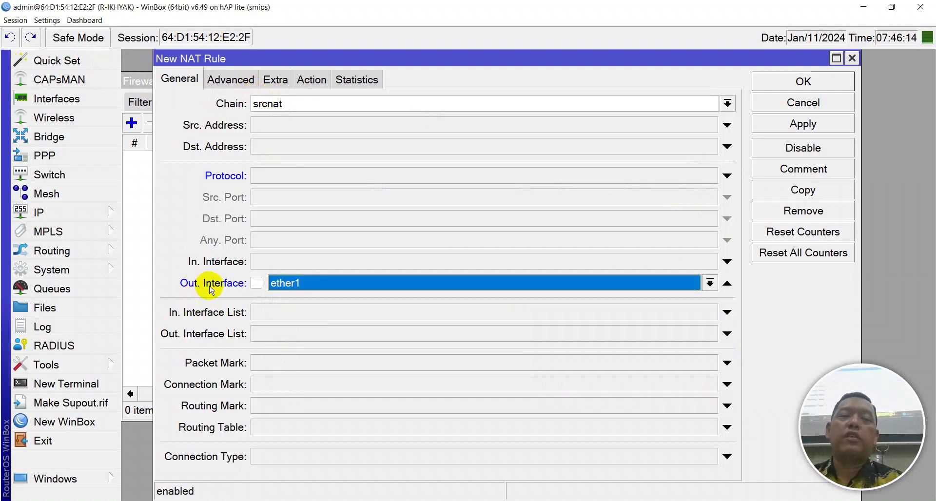
Set the rule's action to masquerade, then apply and save it
left_click(310, 80)
left_click(306, 104)
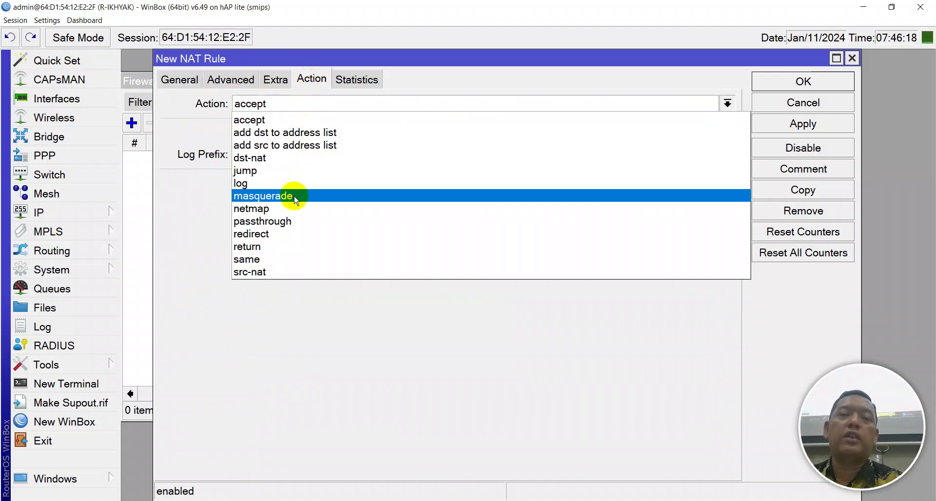
left_click(295, 196)
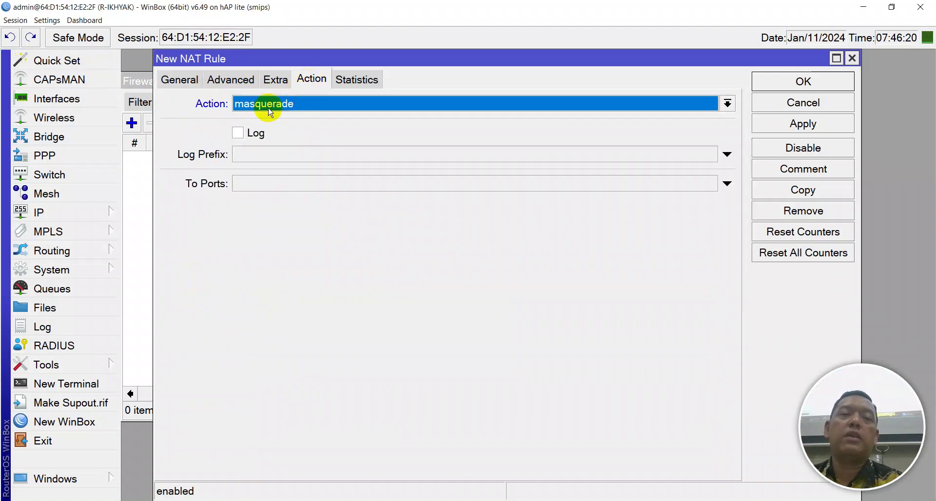
left_click(772, 123)
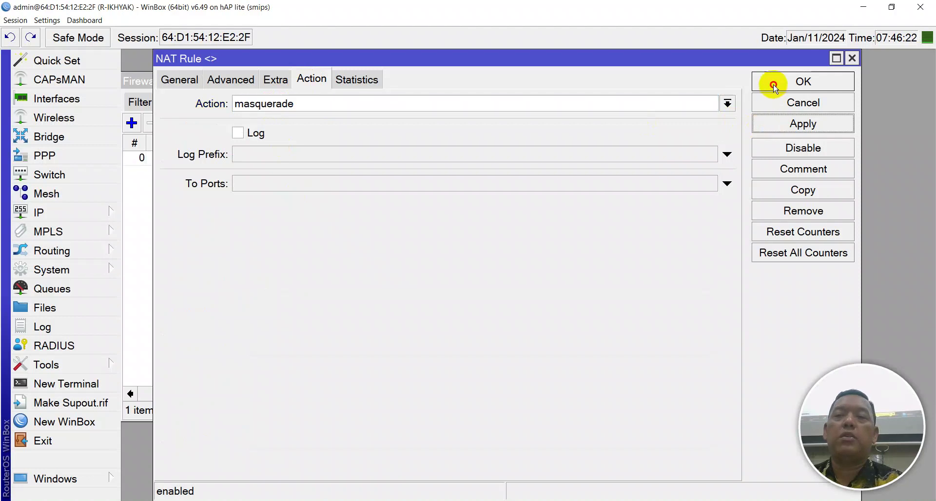
left_click(775, 89)
left_click_drag(658, 396, 809, 401)
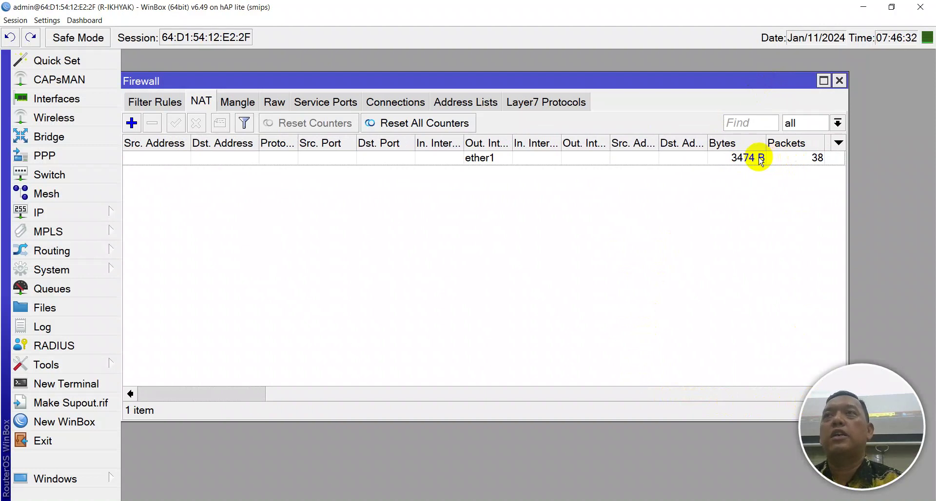
Rerun ping google.com, now receiving all four replies
left_click(614, 497)
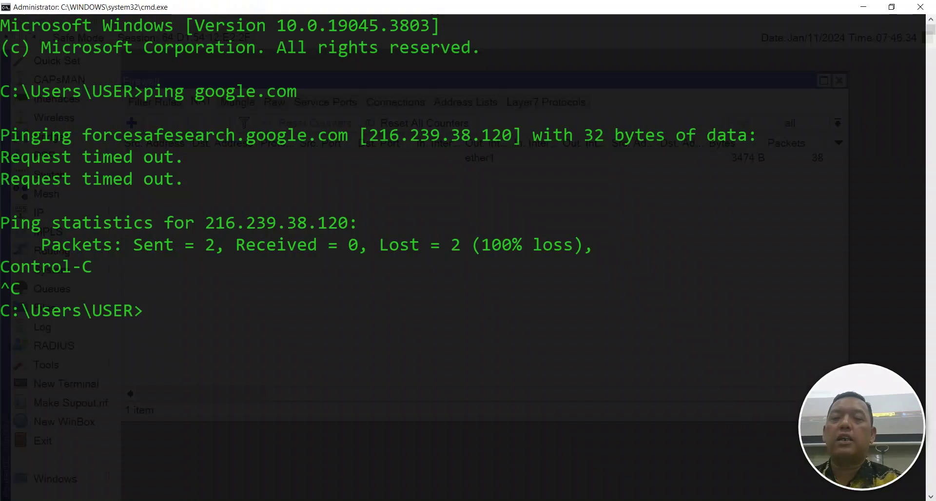
key("Up")
key("Return")
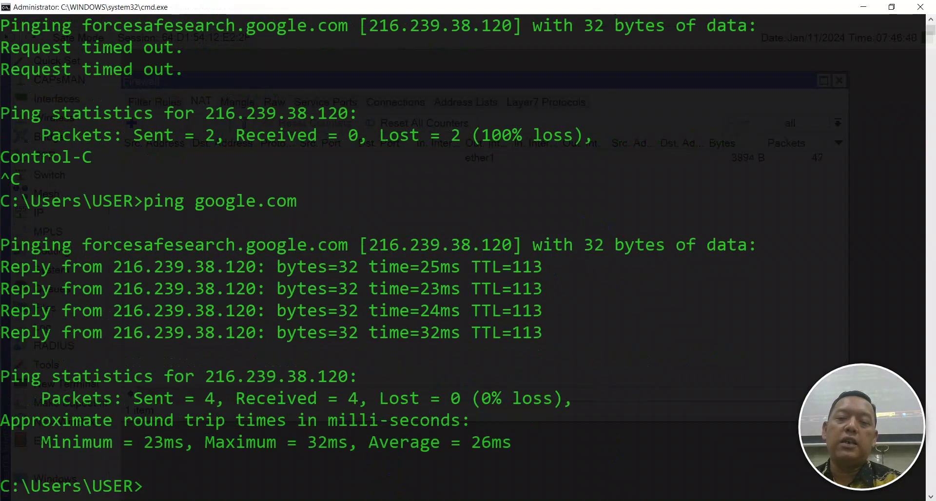
Check the Ethernet status, then reload the 'wiki mikrotik' Google search in Chrome
left_click(378, 462)
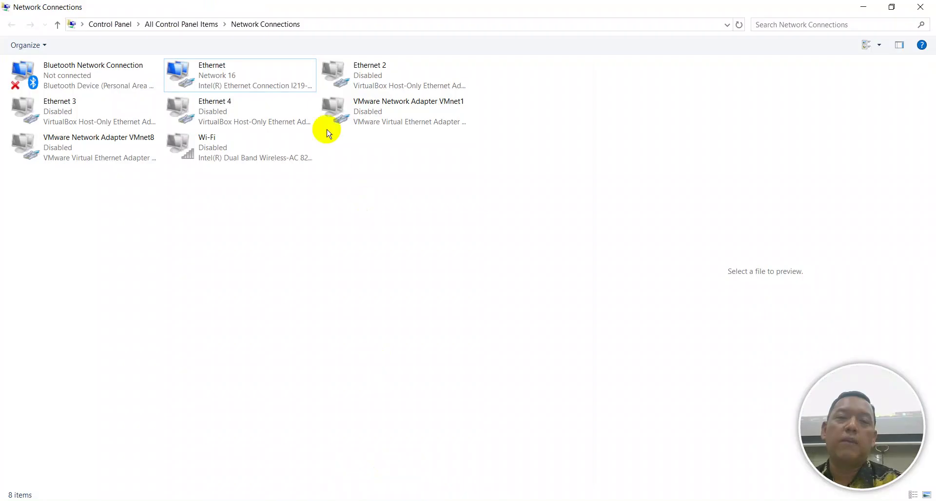
right_click(230, 84)
left_click(251, 100)
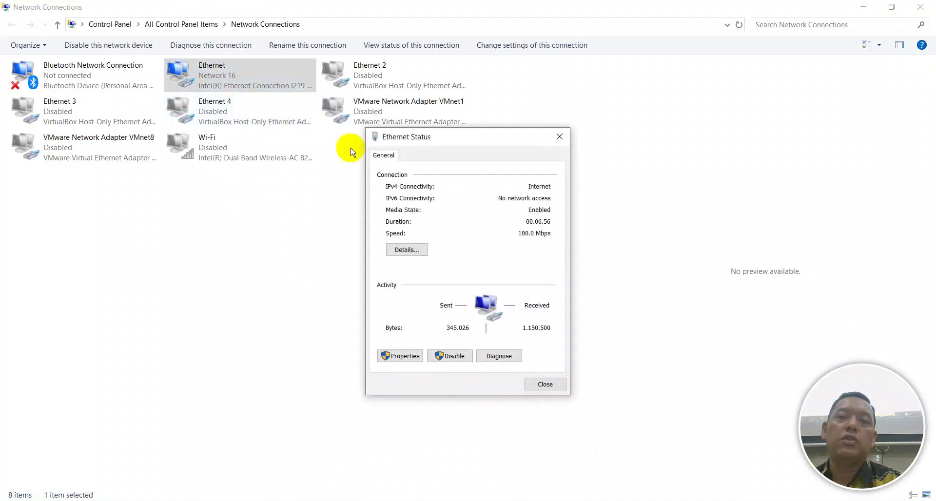
left_click(545, 383)
key("alt+Tab")
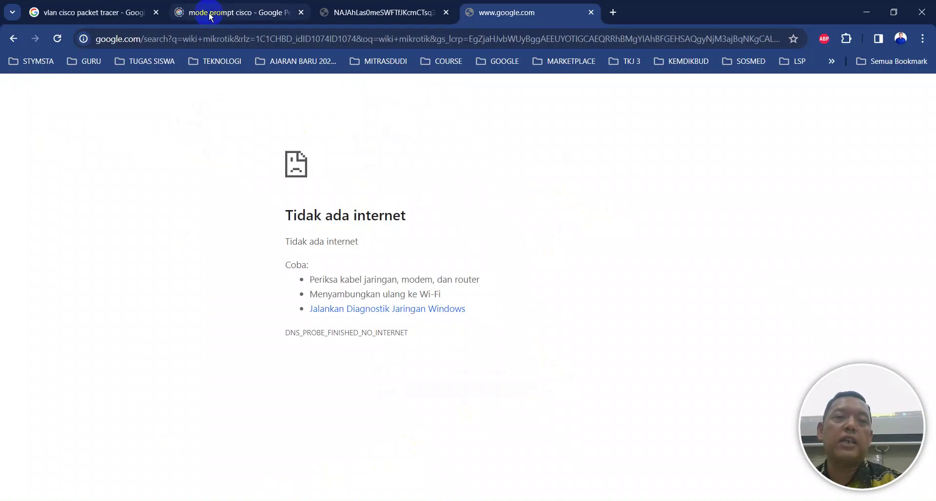
left_click(58, 39)
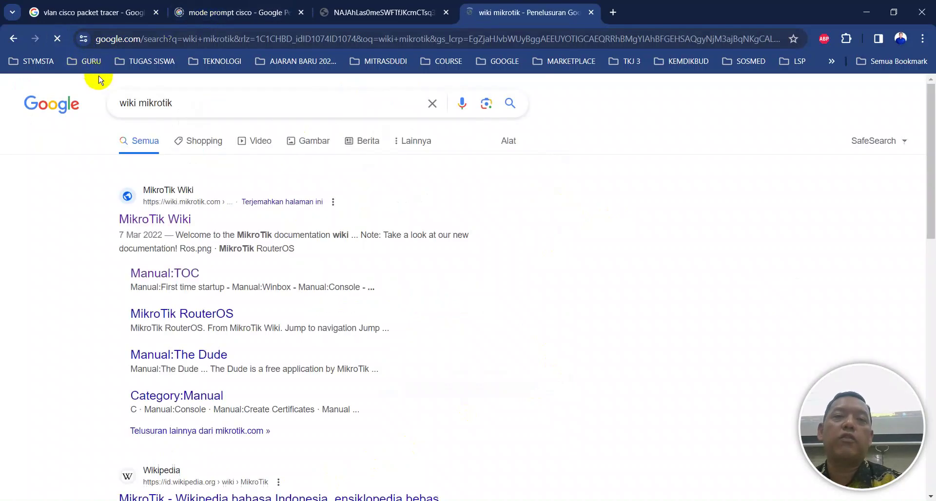